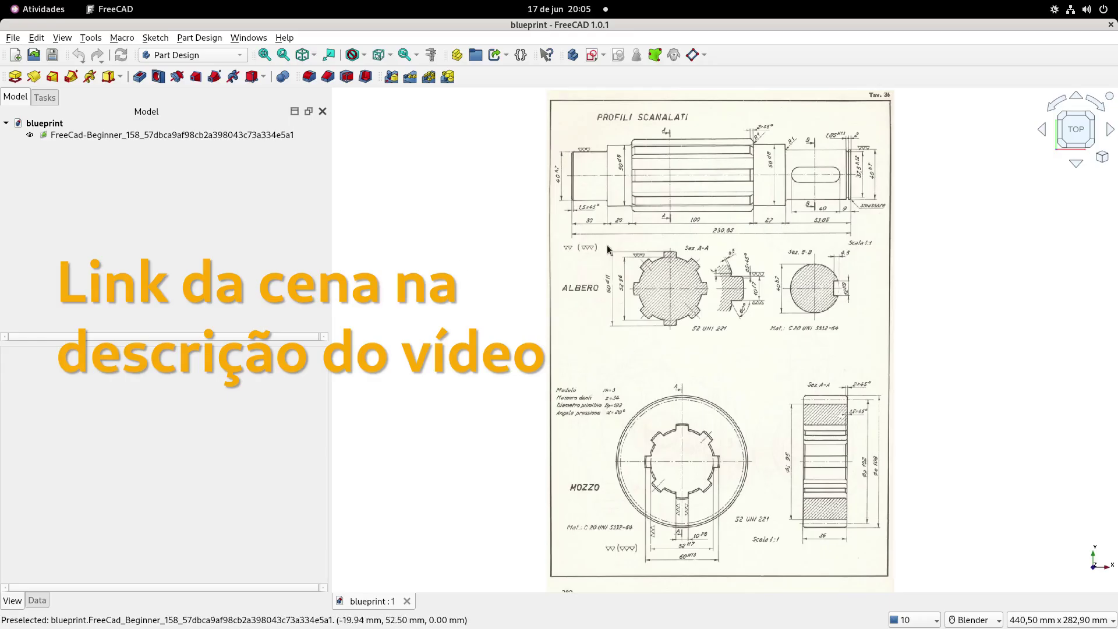
Create a new empty document and tile it beside the blueprint, giving the new document the wider view.
left_click(16, 56)
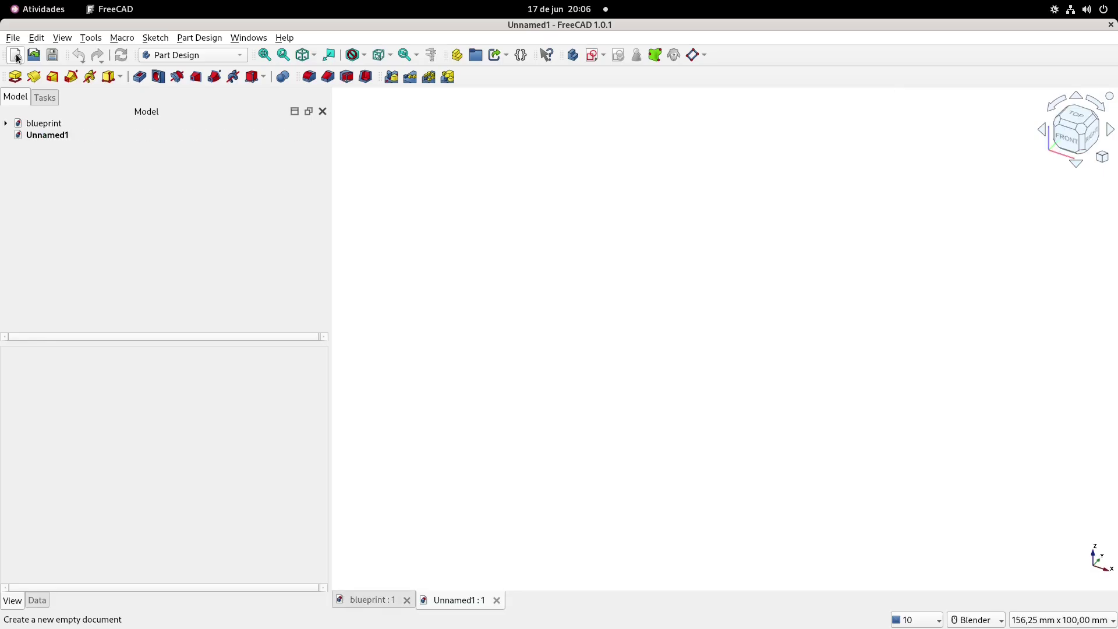
left_click(259, 40)
left_click(251, 85)
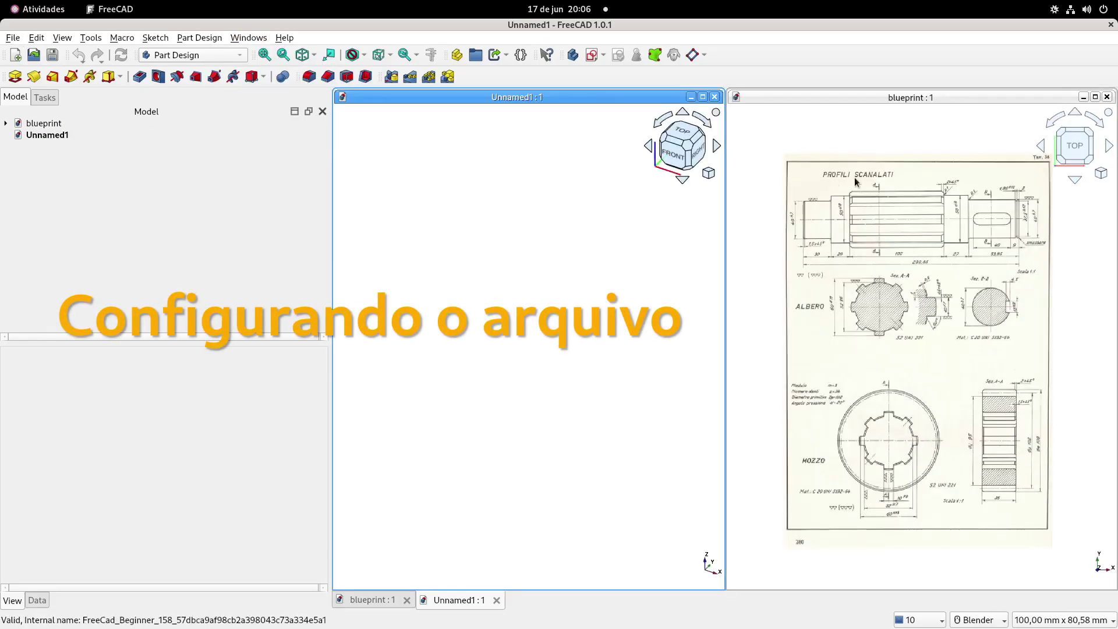
left_click(809, 99)
left_click_drag(724, 190, 884, 189)
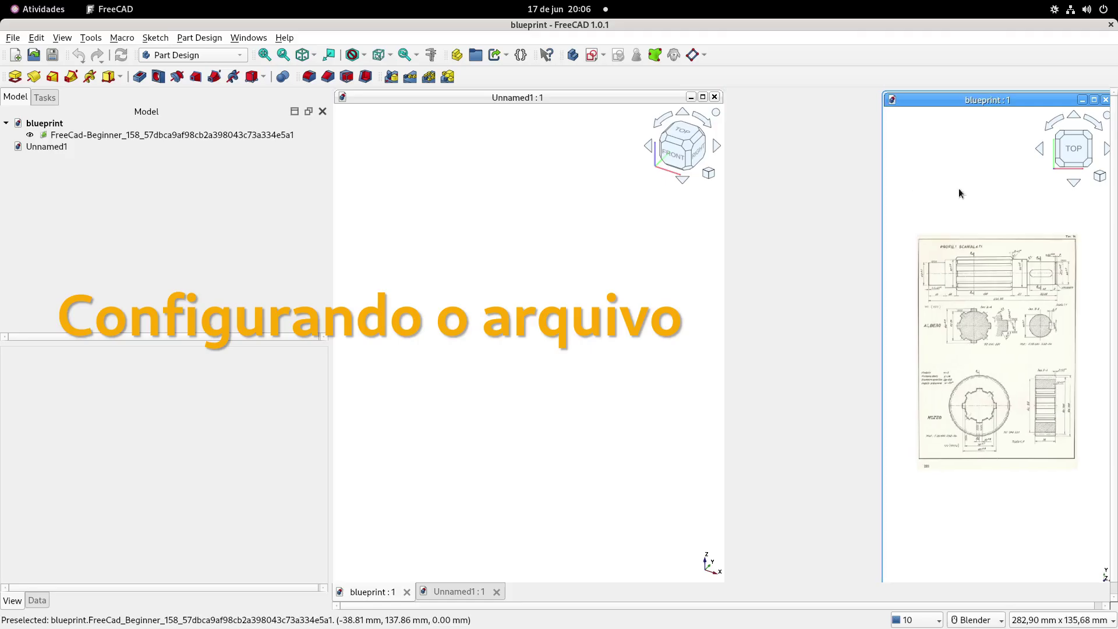
left_click_drag(724, 326, 882, 321)
Examine the splined shaft and hub views in the blueprint, focusing on the shaft's dimensions.
scroll(997, 306, "up", 1)
scroll(998, 306, "up", 1)
left_click(999, 308)
scroll(1004, 303, "up", 1)
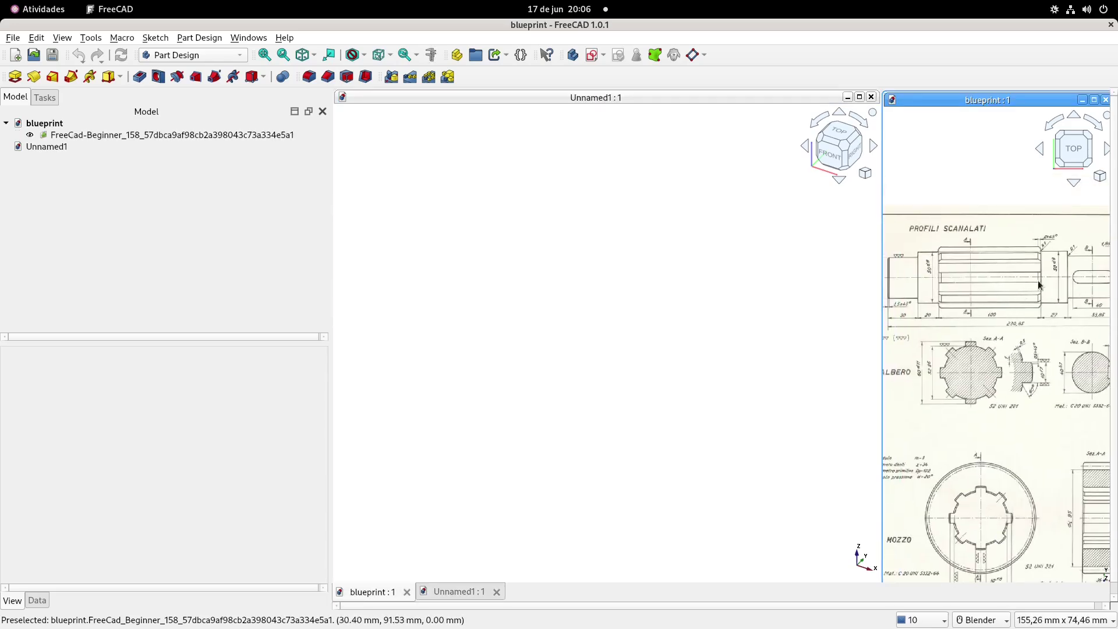
middle_click_drag(1020, 314, 1000, 257, "shift")
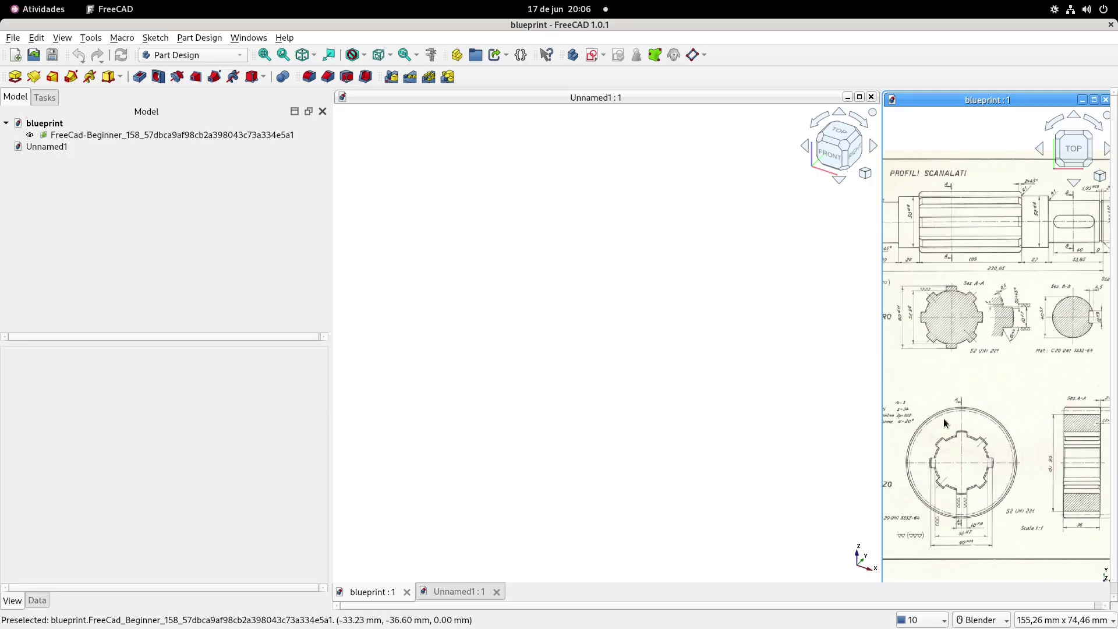
mouse_move(958, 244)
middle_mouse_down("shift")
mouse_move(1029, 264)
mouse_move(1000, 282)
middle_mouse_up("shift")
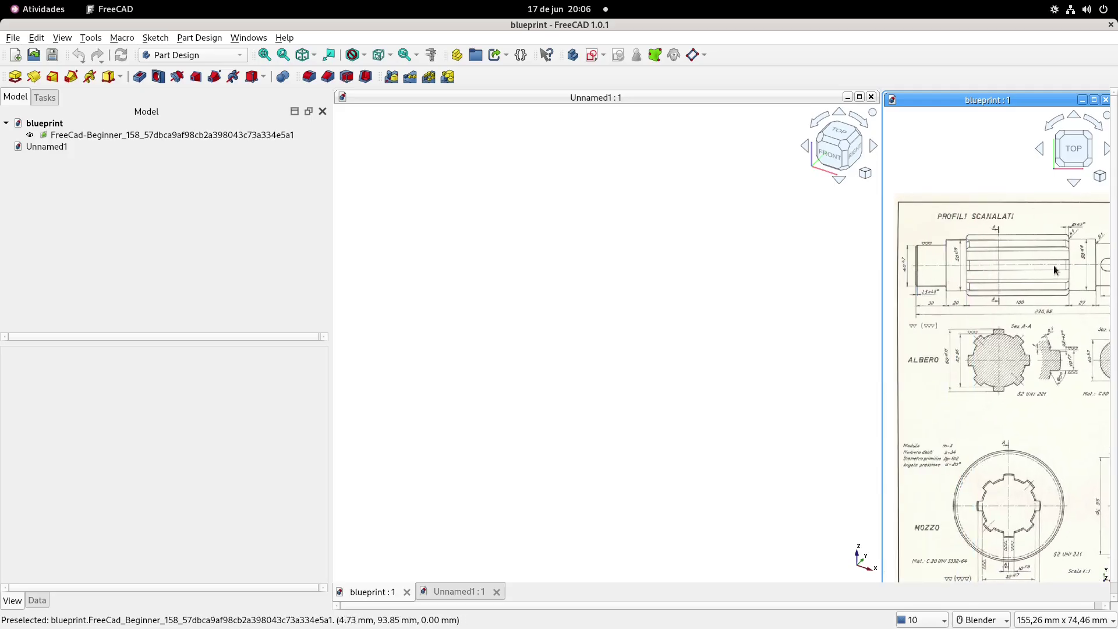
mouse_move(1046, 268)
middle_mouse_down("shift")
mouse_move(945, 276)
mouse_move(1064, 273)
middle_mouse_up("shift")
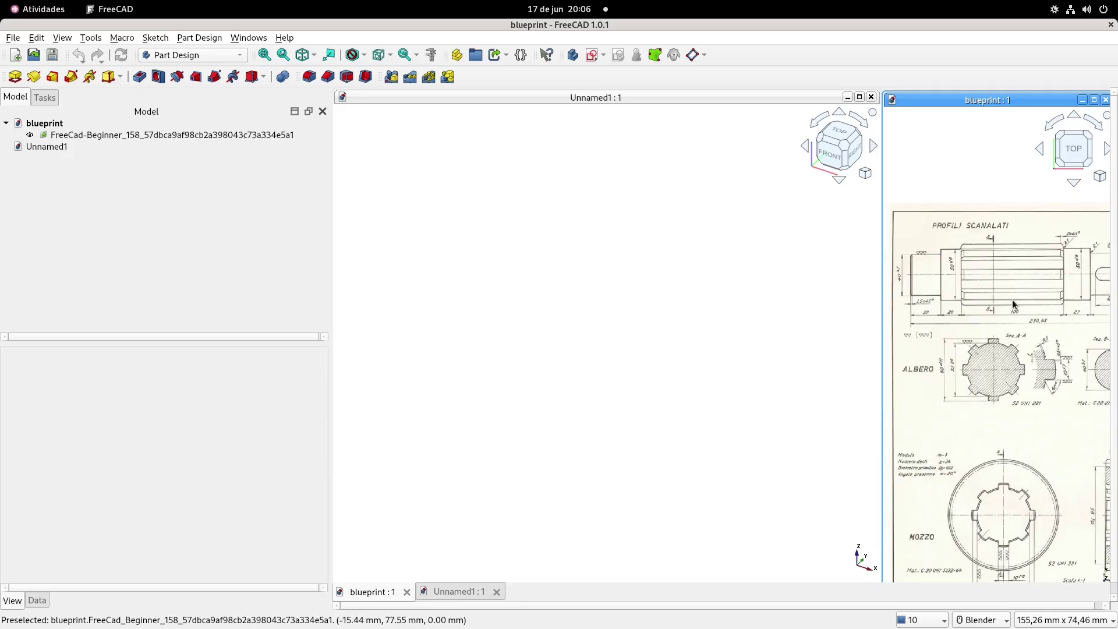
scroll(1013, 304, "up", 1)
Create a body in the new document and start a sketch on its XZ plane.
left_click(622, 267)
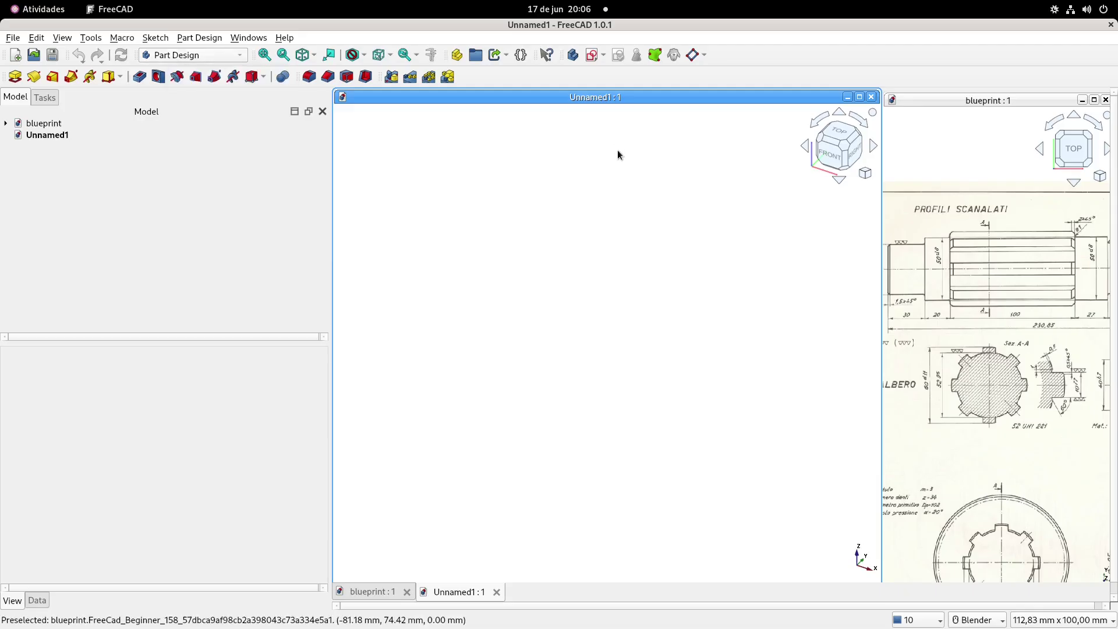
left_click(573, 57)
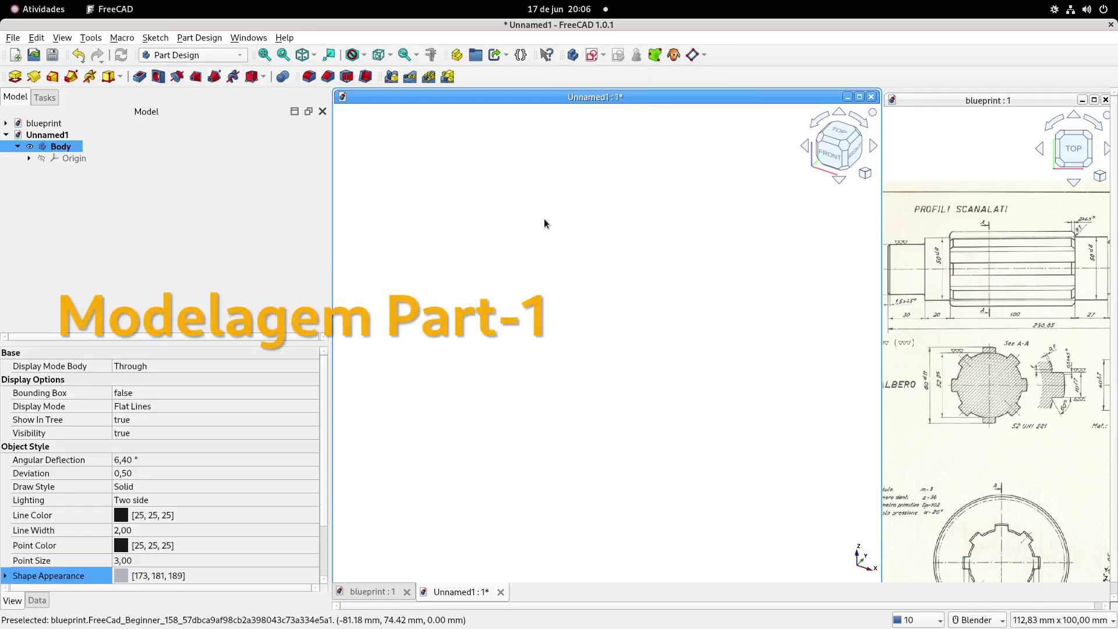
left_click(593, 55)
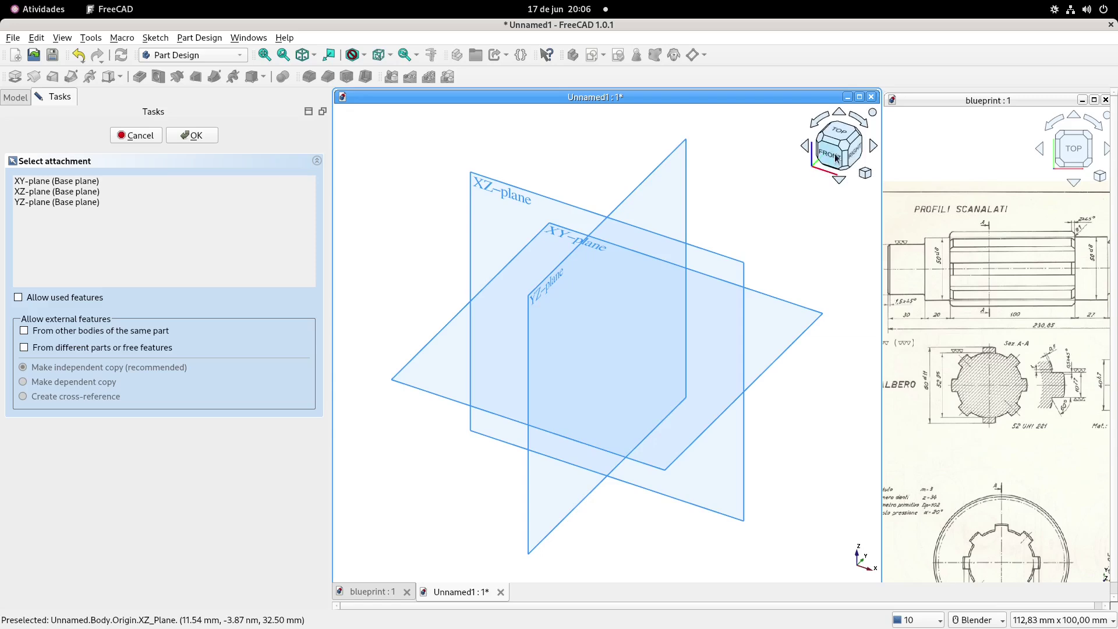
middle_click_drag(629, 286, 528, 236)
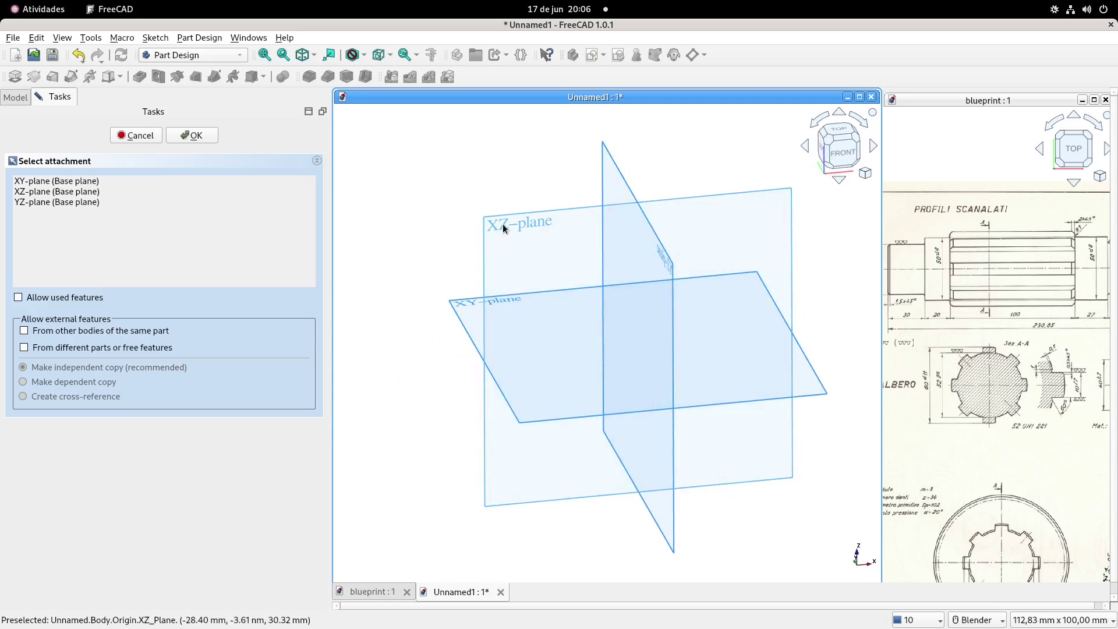
left_click(504, 227)
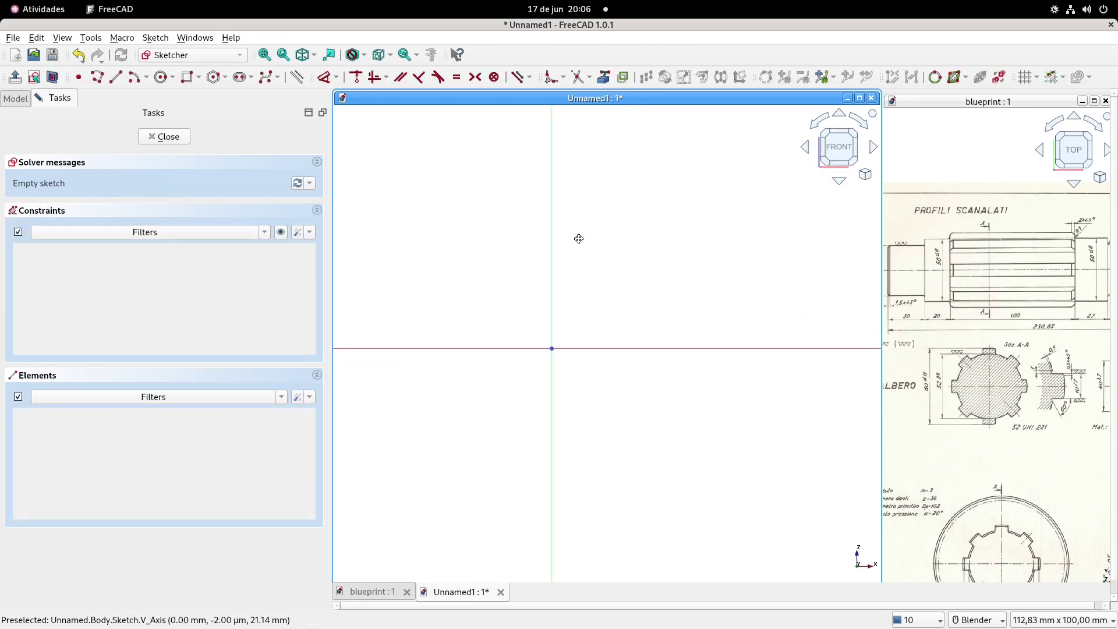
Sketch a 40 mm diameter circle centred on the origin, matching the shaft's end journal, and finish the sketch.
scroll(912, 282, "up", 4)
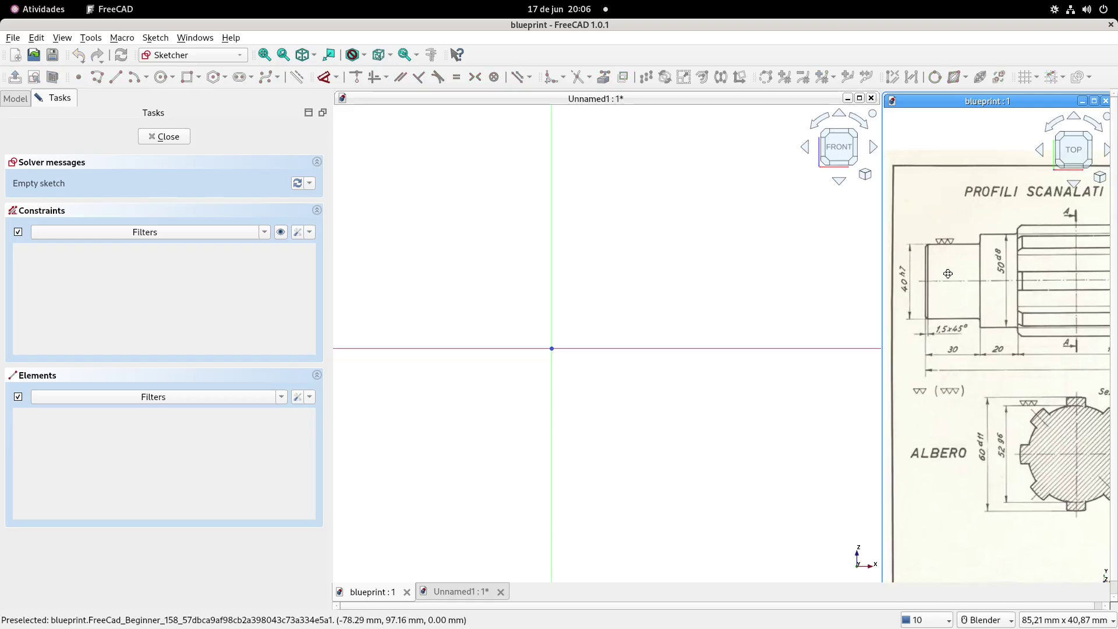
middle_click_drag(900, 281, 907, 282, "shift")
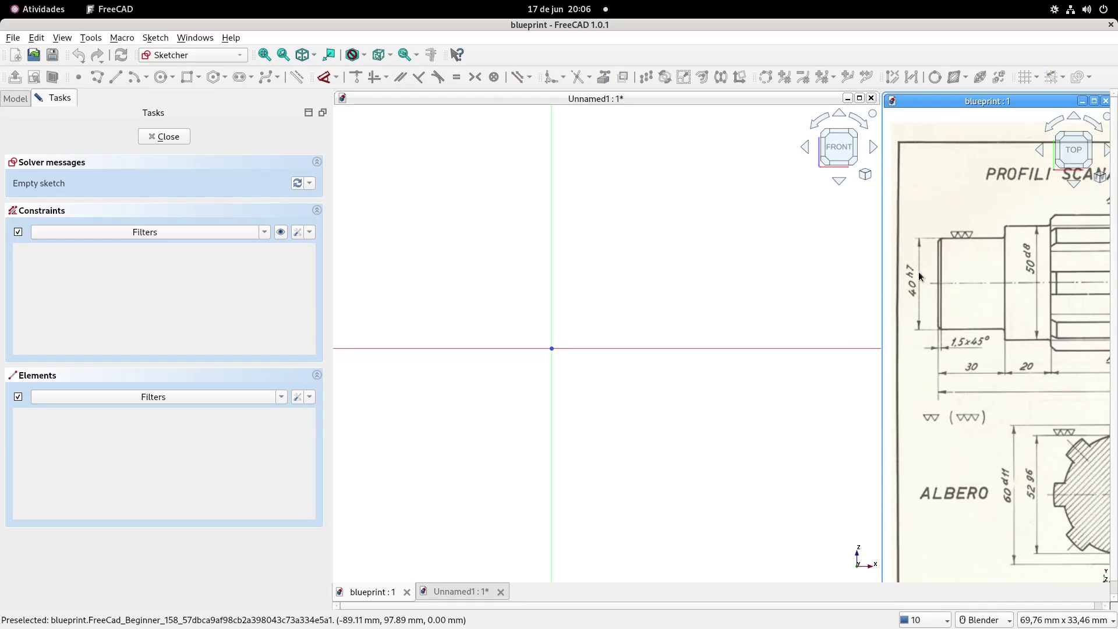
left_click(629, 249)
key("g")
key("c")
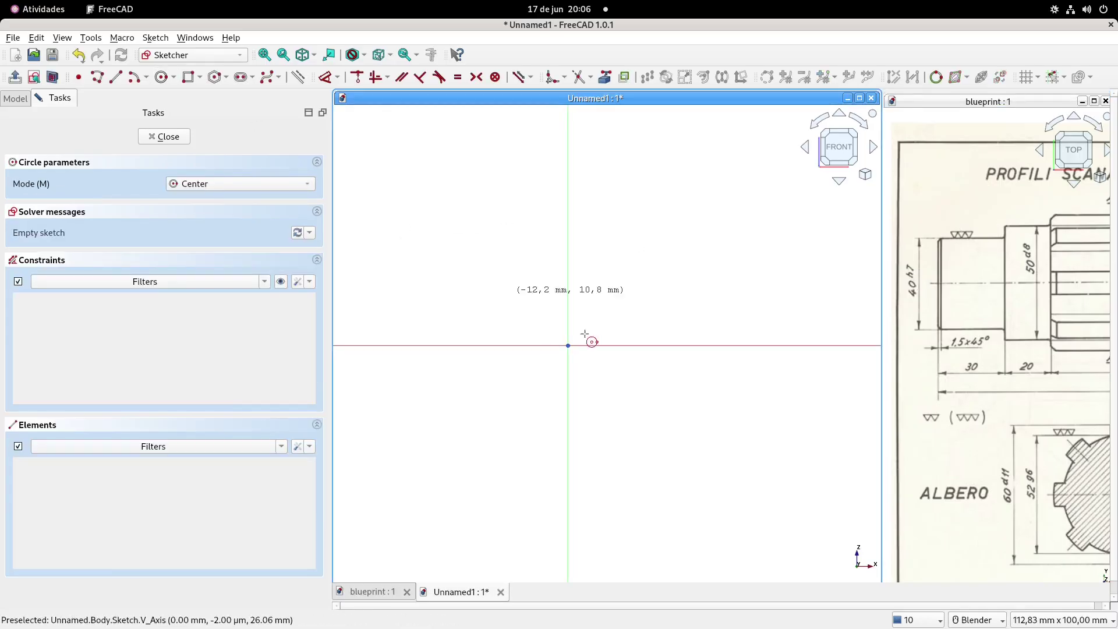
left_click(567, 345)
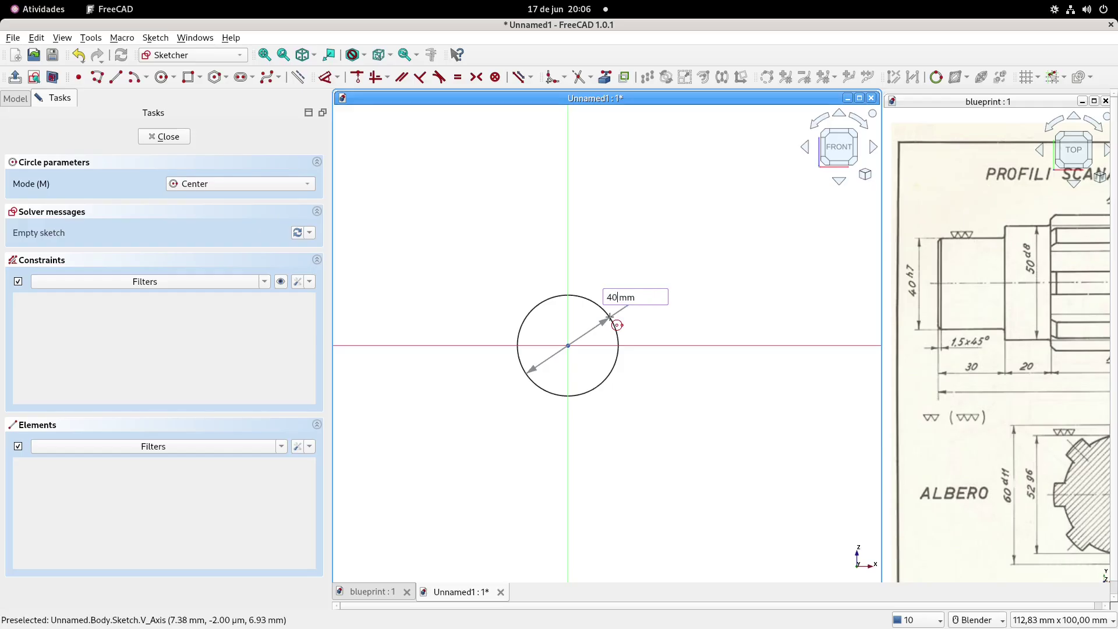
type("40")
key("Return")
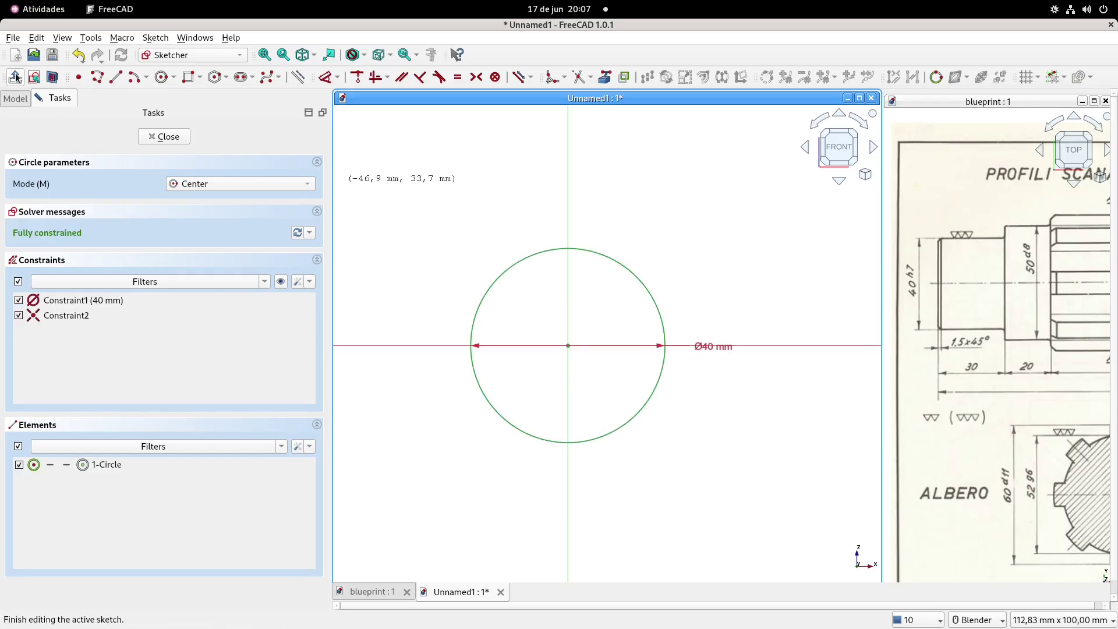
left_click(164, 137)
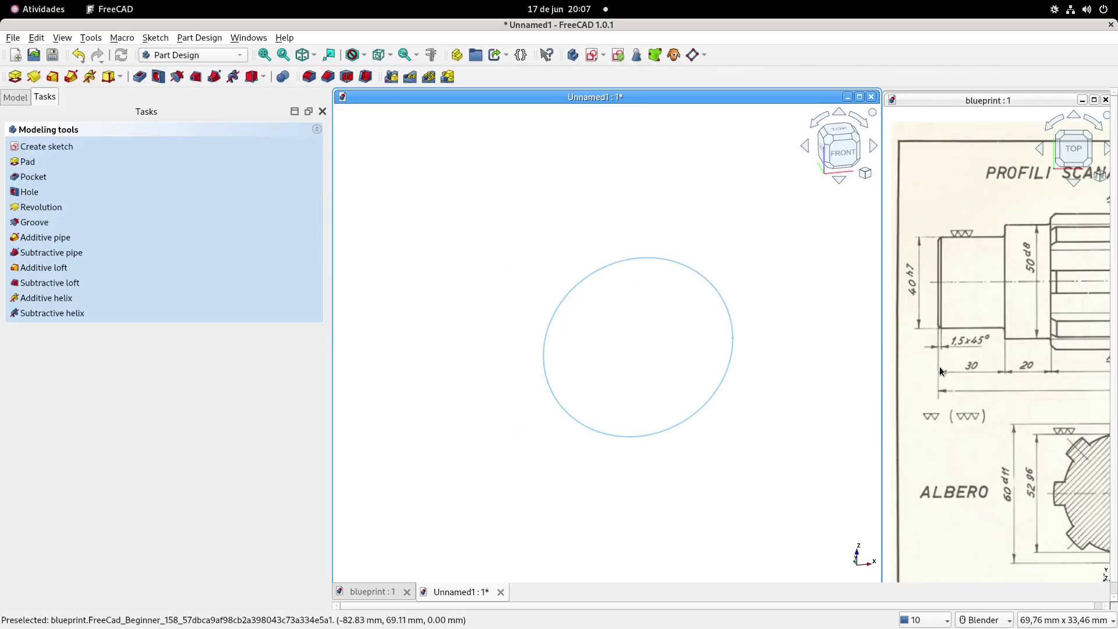
Pad the 40 mm circle to a length of 30 mm.
mouse_move(573, 354)
middle_mouse_down()
mouse_move(624, 357)
mouse_move(656, 338)
mouse_move(612, 352)
middle_mouse_up()
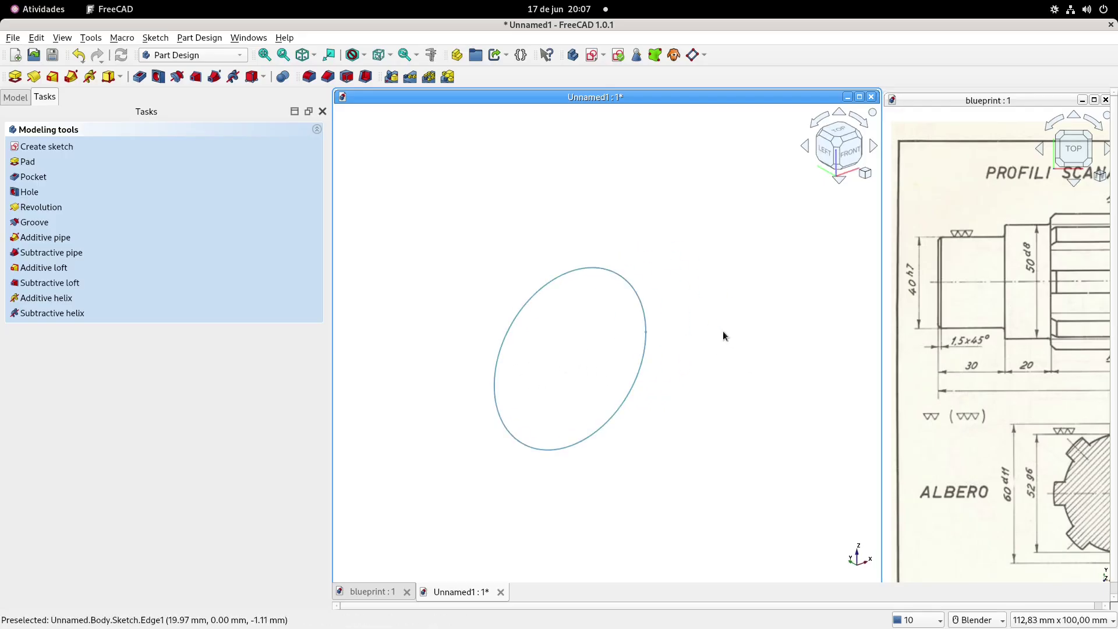
mouse_move(685, 333)
middle_mouse_down("shift")
mouse_move(708, 341)
mouse_move(698, 349)
middle_mouse_up("shift")
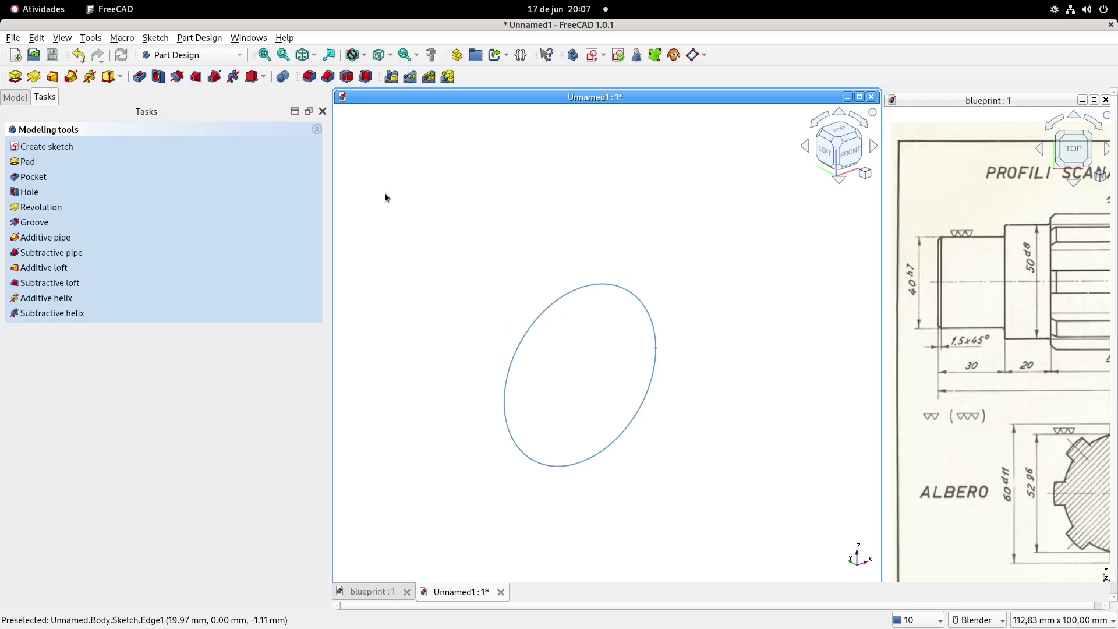
left_click(14, 77)
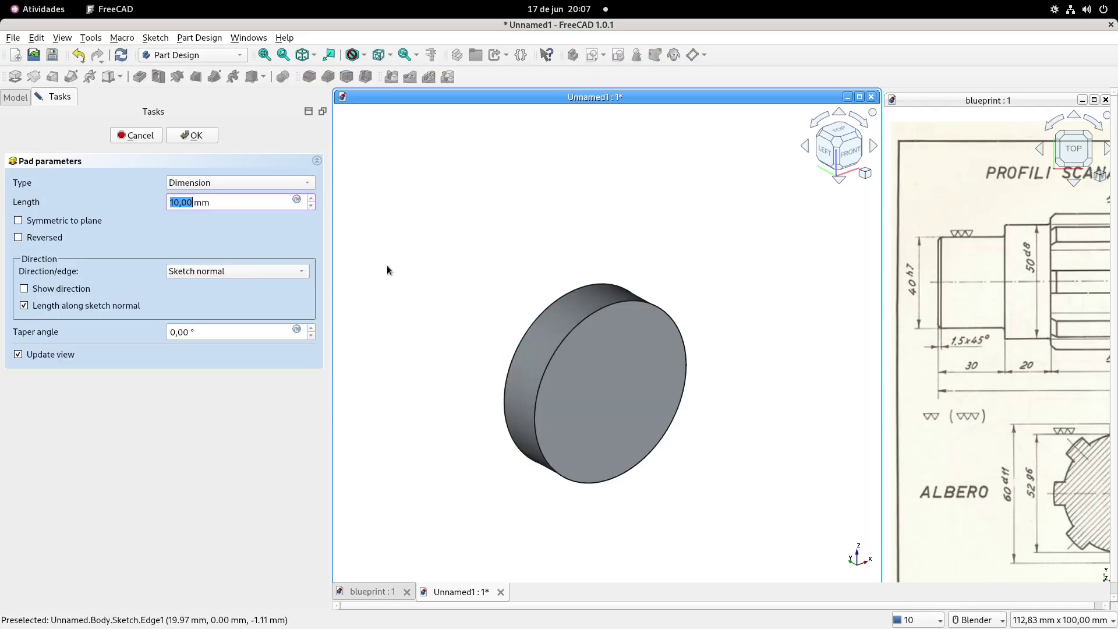
key("Return")
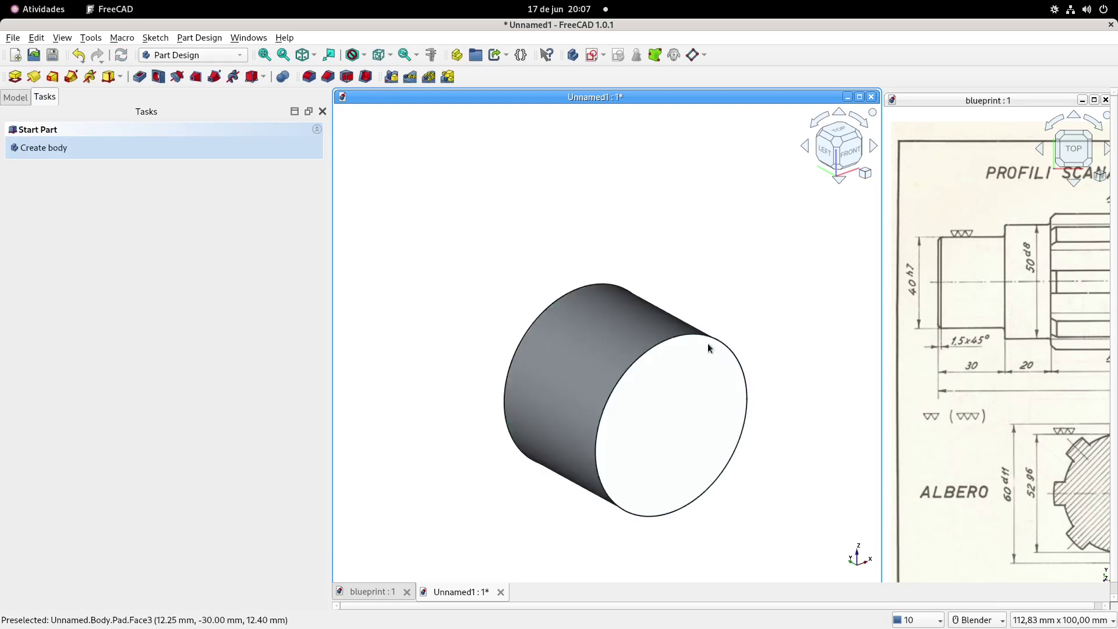
Sketch a 50 mm diameter circle centred on the origin on the cylinder's front end face and finish the sketch.
middle_click_drag(709, 347, 642, 285, "shift")
left_click(1005, 304)
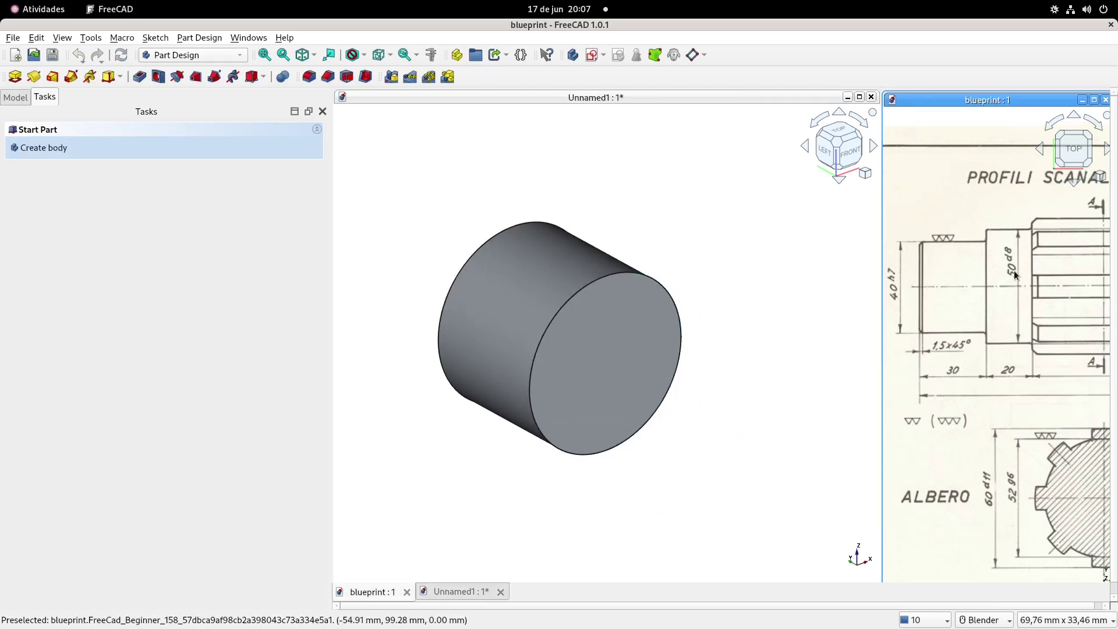
left_click(610, 335)
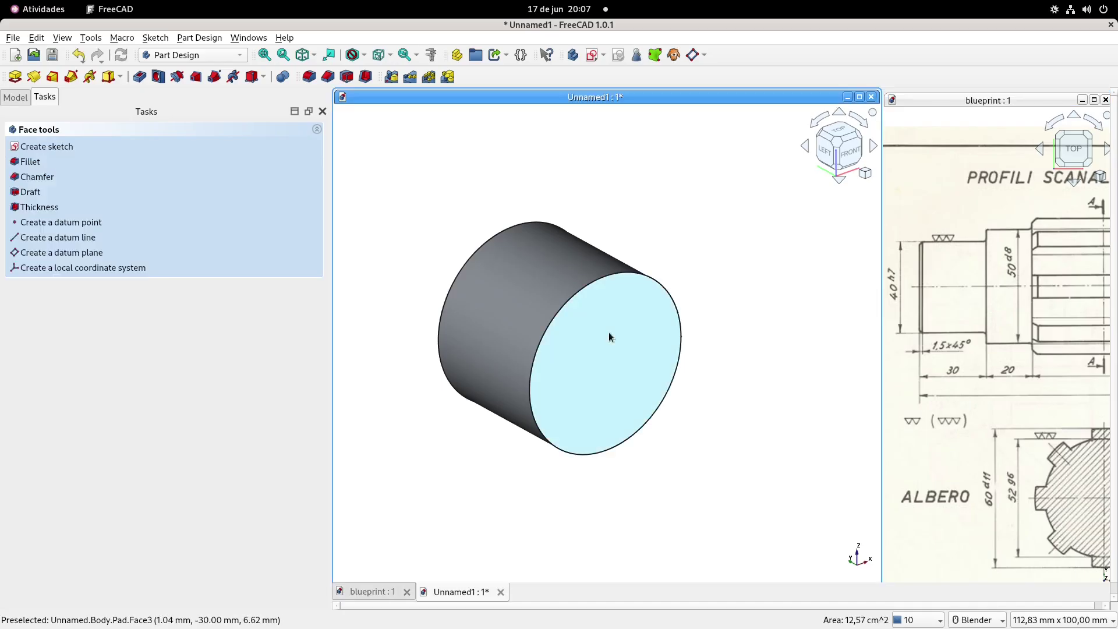
left_click(592, 55)
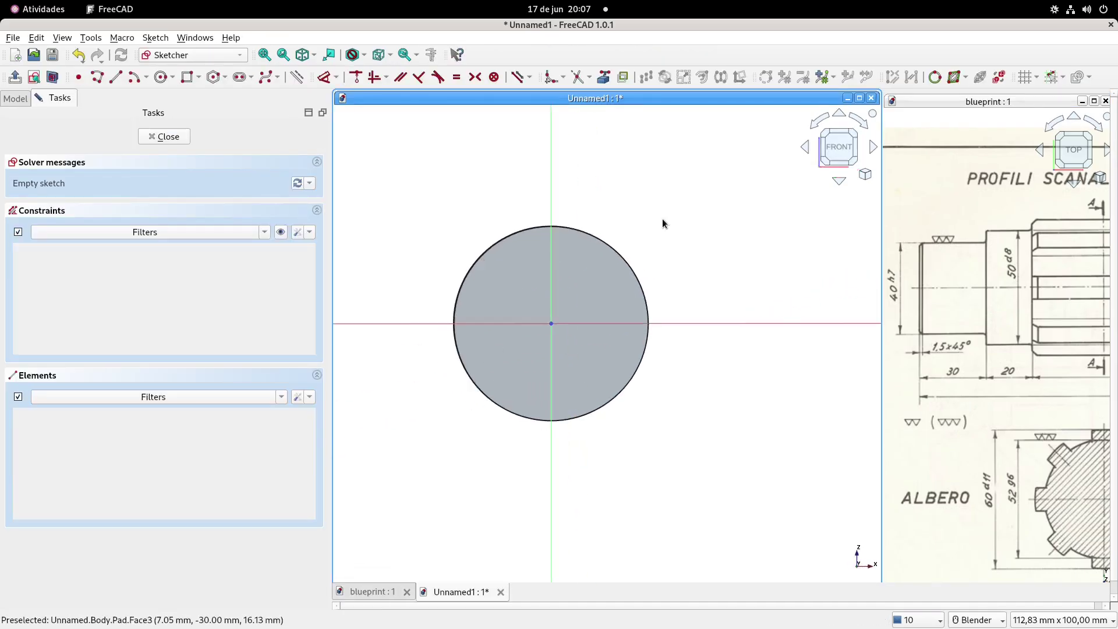
left_click(161, 77)
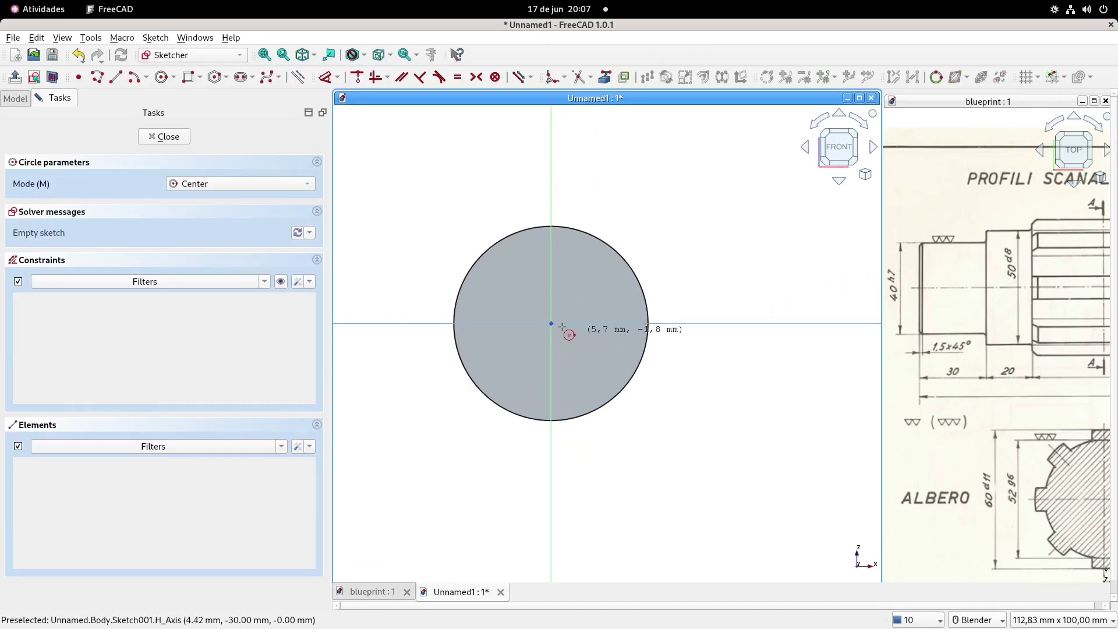
left_click(552, 324)
type("50")
key("Return")
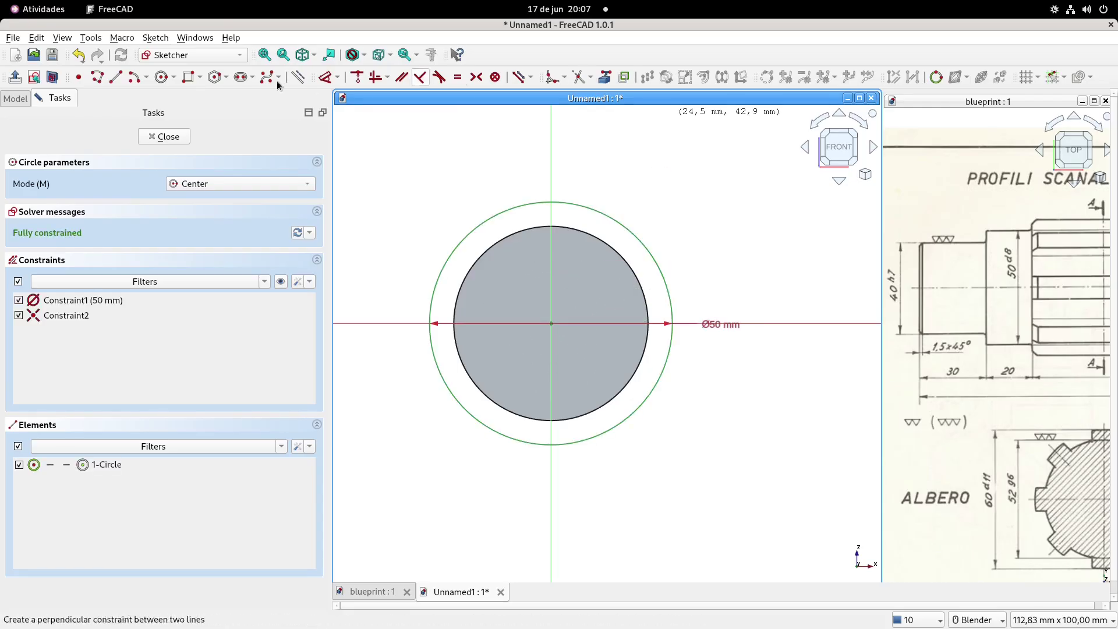
left_click(14, 76)
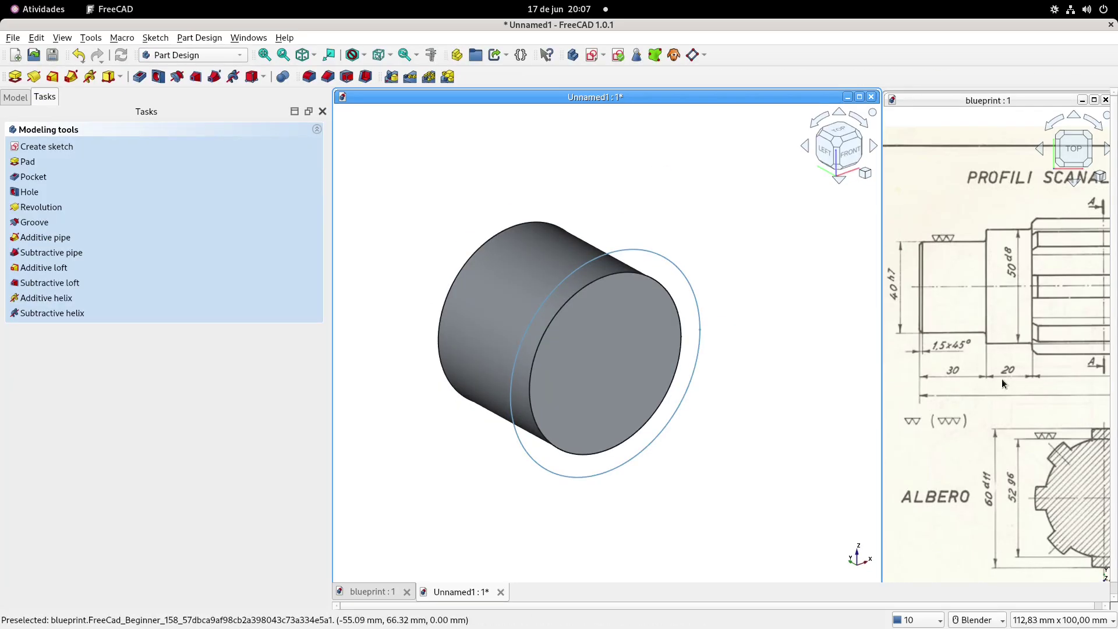
Pad the 50 mm circle 20 mm outward from the first cylinder.
mouse_move(647, 324)
middle_mouse_down()
mouse_move(597, 313)
mouse_move(648, 313)
middle_mouse_up()
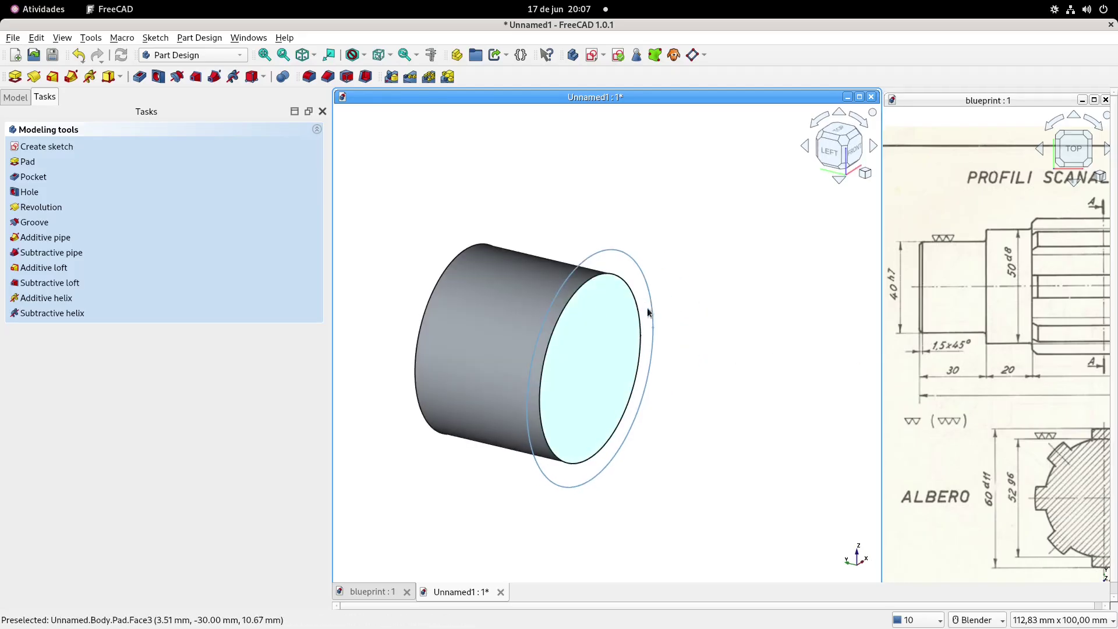
left_click(14, 77)
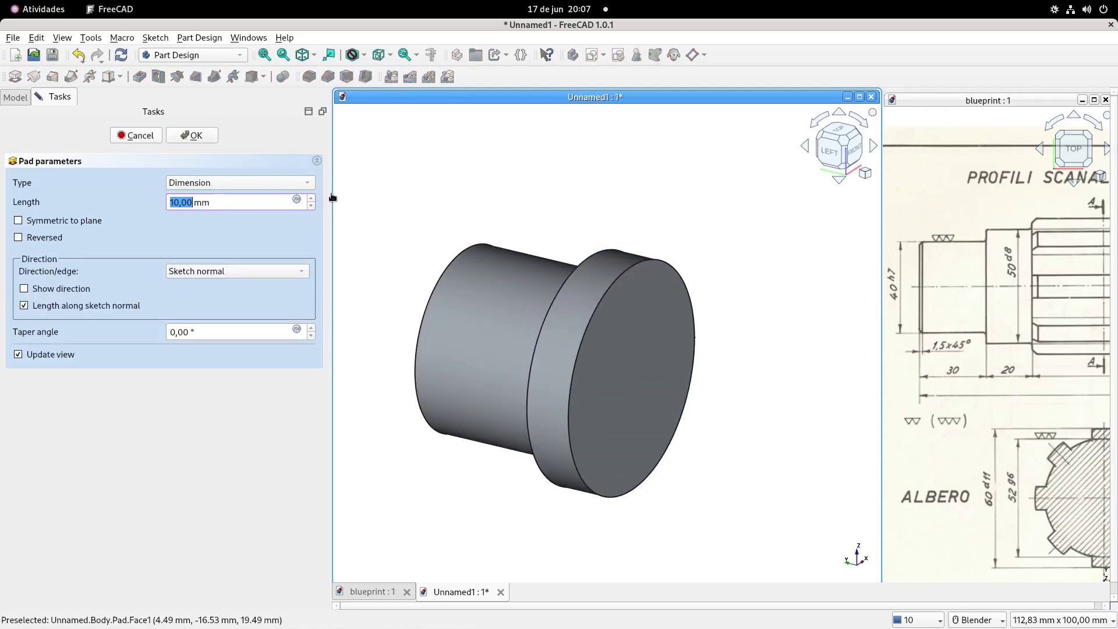
key("Return")
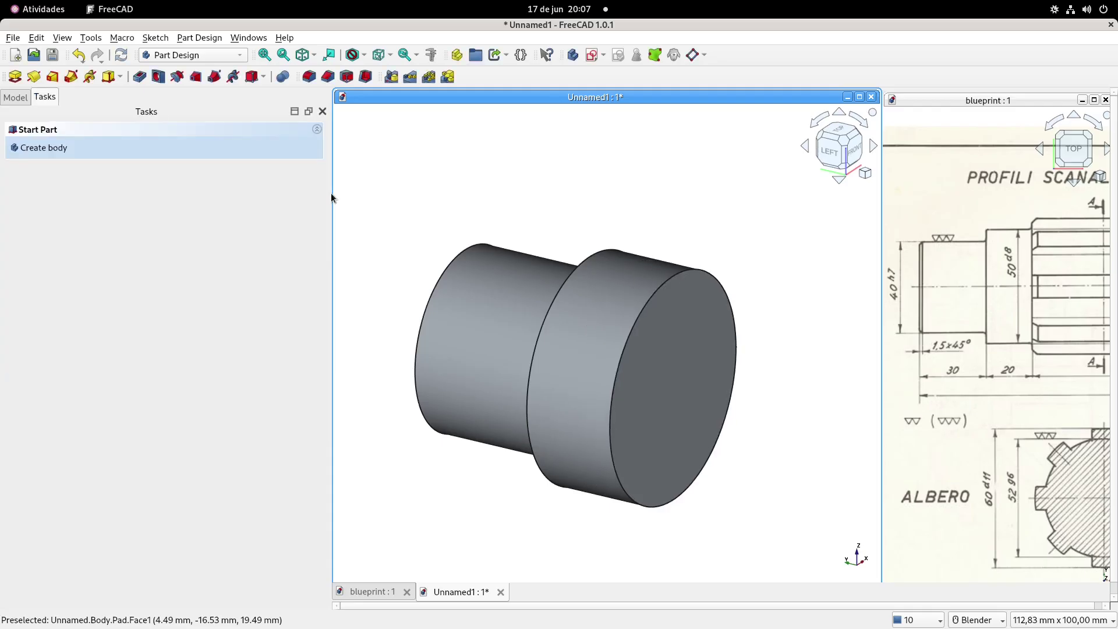
Examine the blueprint's splined section and its A-A cross-section for the core diameter and section length.
middle_click_drag(647, 309, 621, 301, "shift")
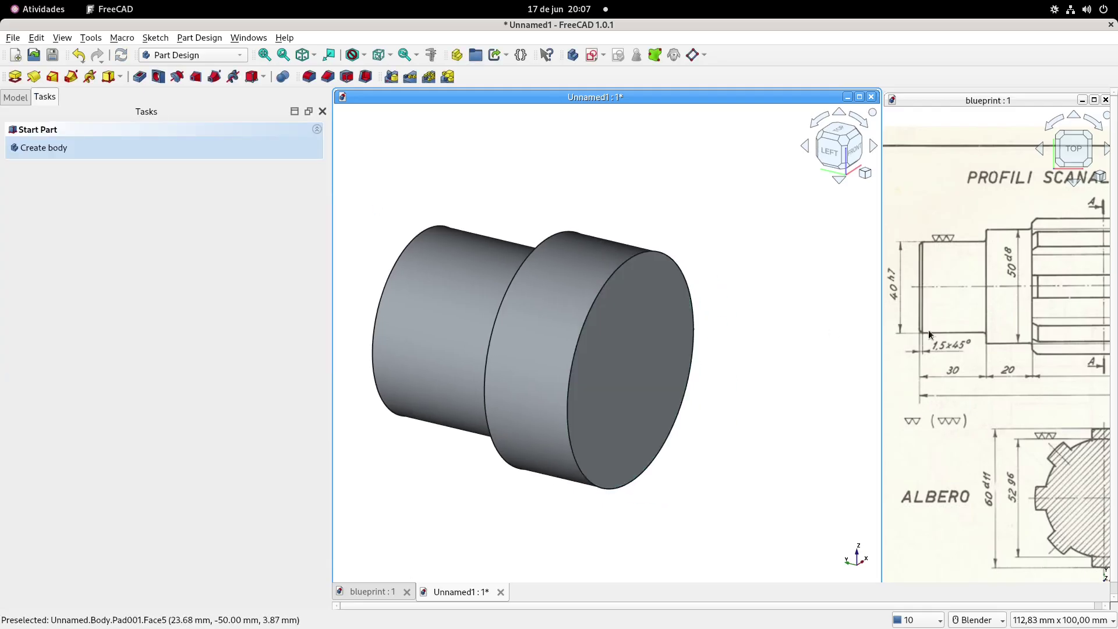
mouse_move(1060, 308)
middle_mouse_down("shift")
mouse_move(945, 312)
mouse_move(963, 310)
middle_mouse_up("shift")
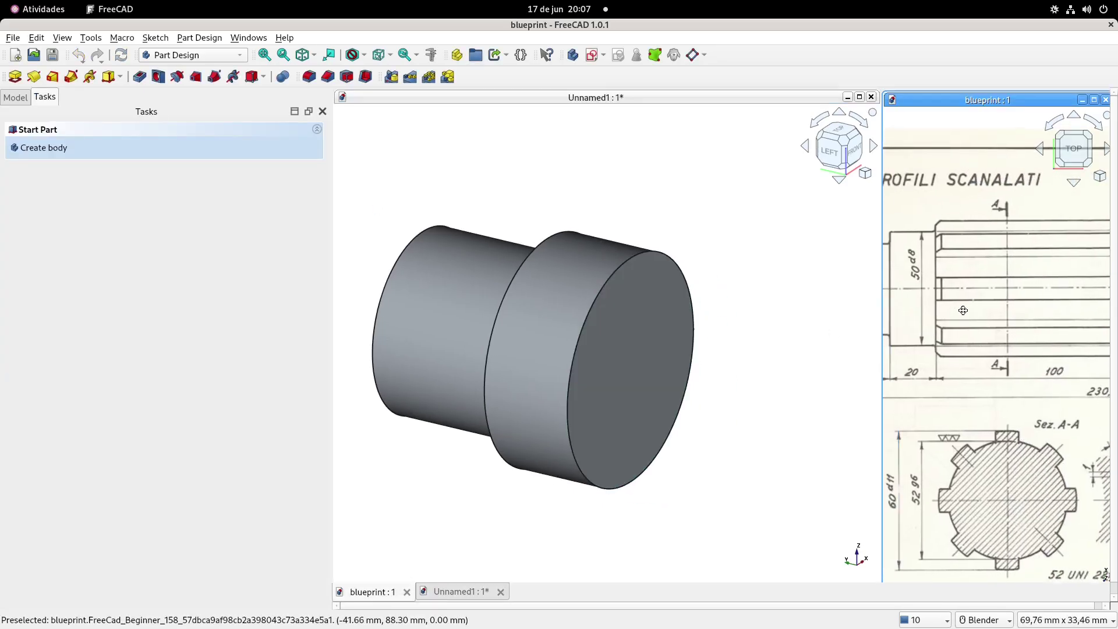
middle_click_drag(1049, 290, 902, 274, "shift")
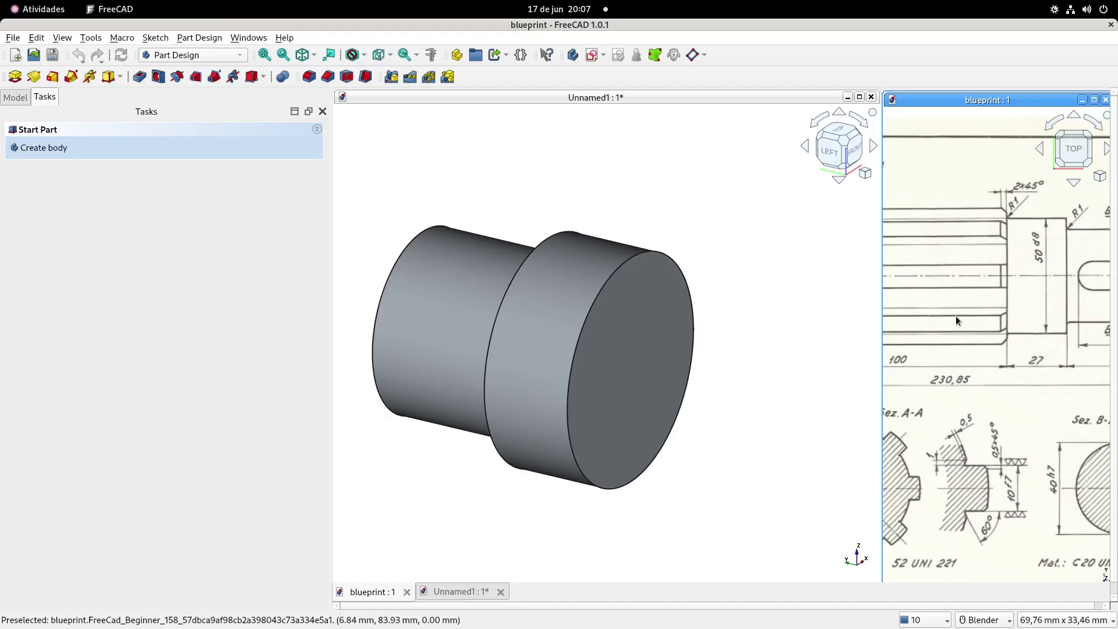
middle_click_drag(955, 316, 1077, 277, "shift")
middle_click_drag(953, 415, 999, 400, "shift")
scroll(967, 417, "up", 2)
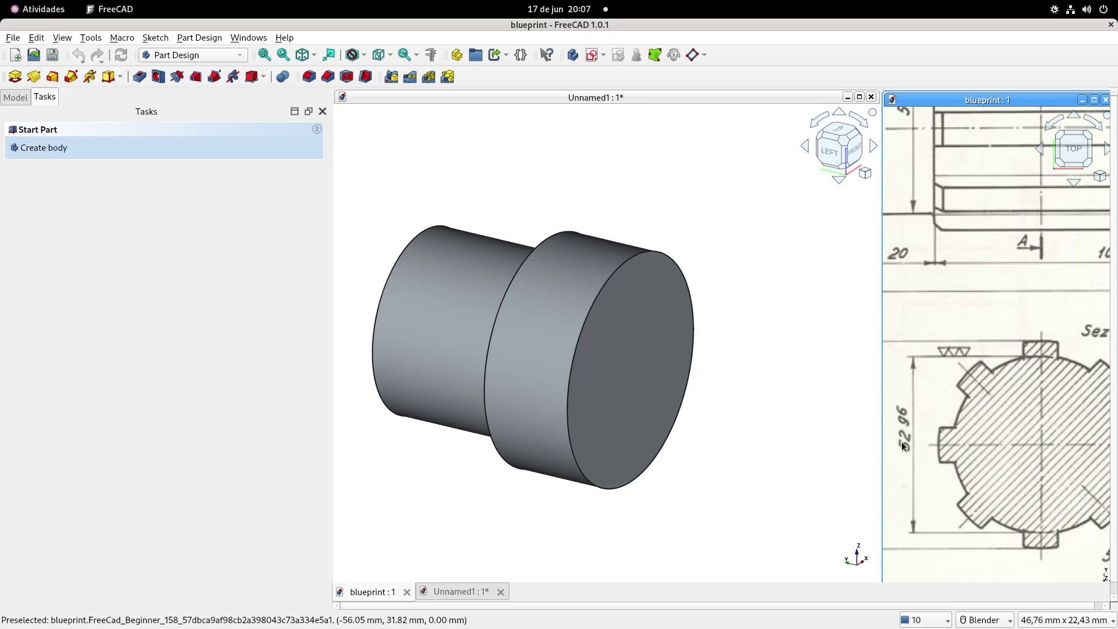
scroll(904, 445, "down", 1)
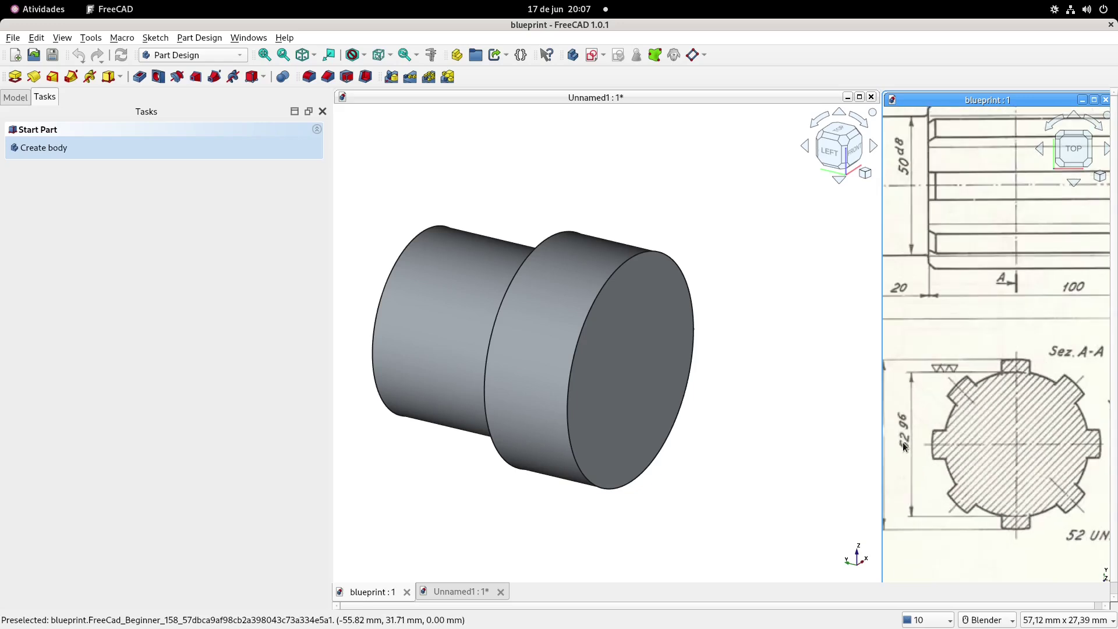
left_click(645, 338)
middle_click_drag(1029, 289, 999, 285, "shift")
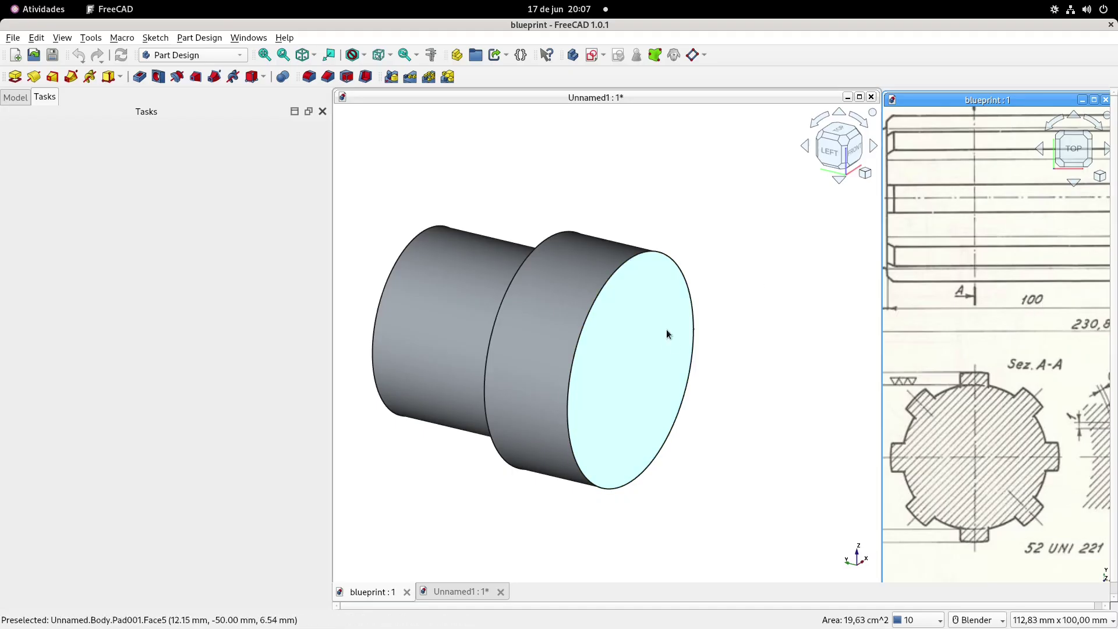
left_click(593, 56)
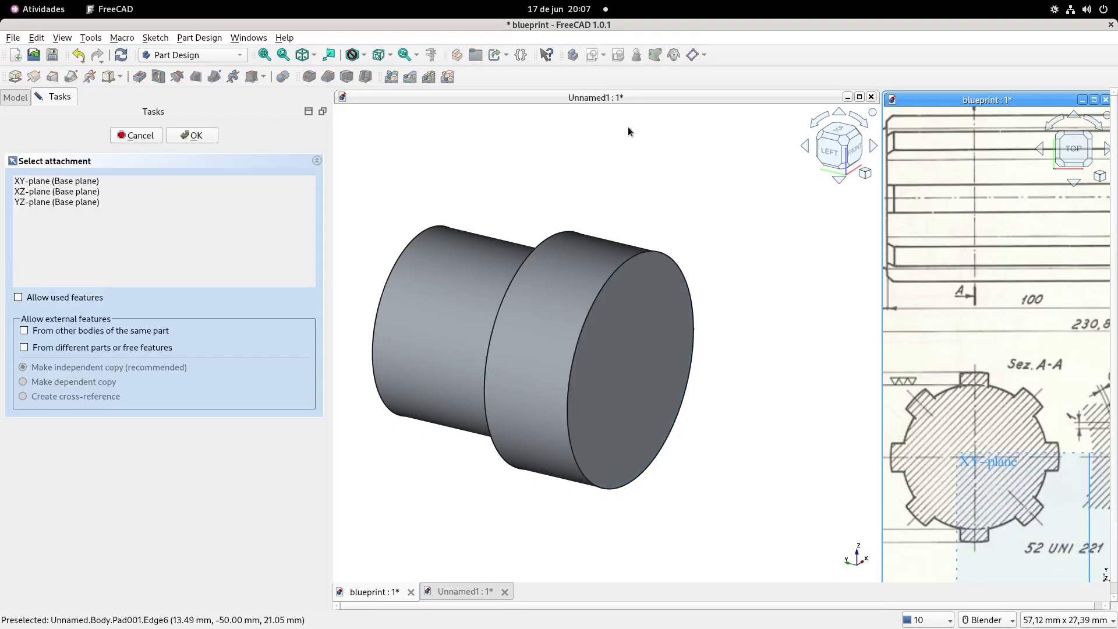
left_click(216, 177)
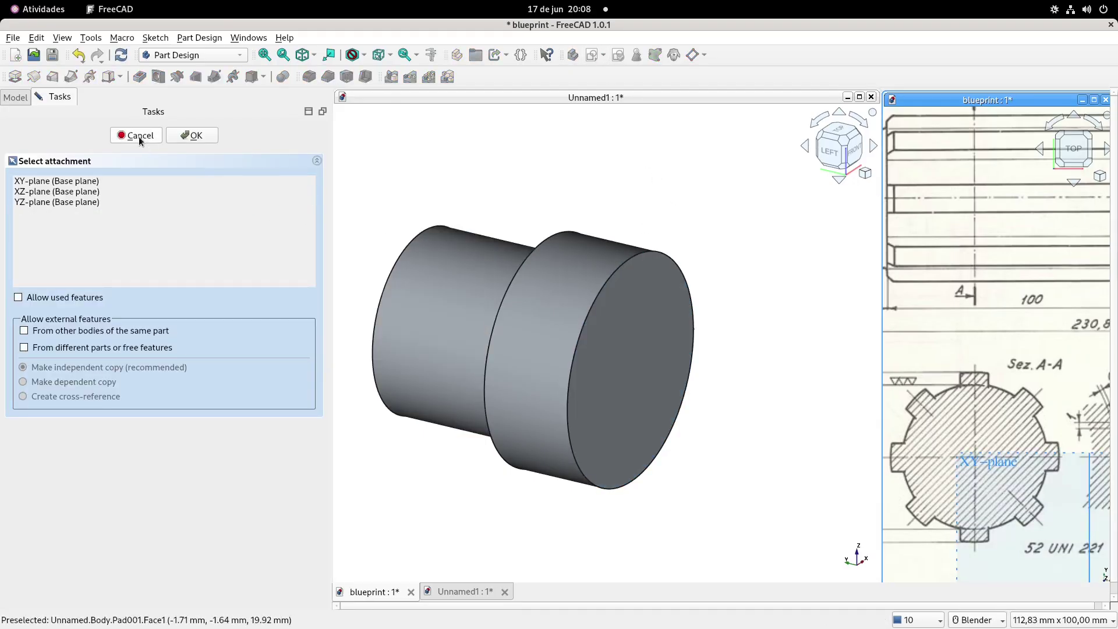
left_click(137, 136)
Sketch a 52 mm diameter circle centred on the origin on the 50 mm cylinder's front end face and finish the sketch.
left_click(651, 368)
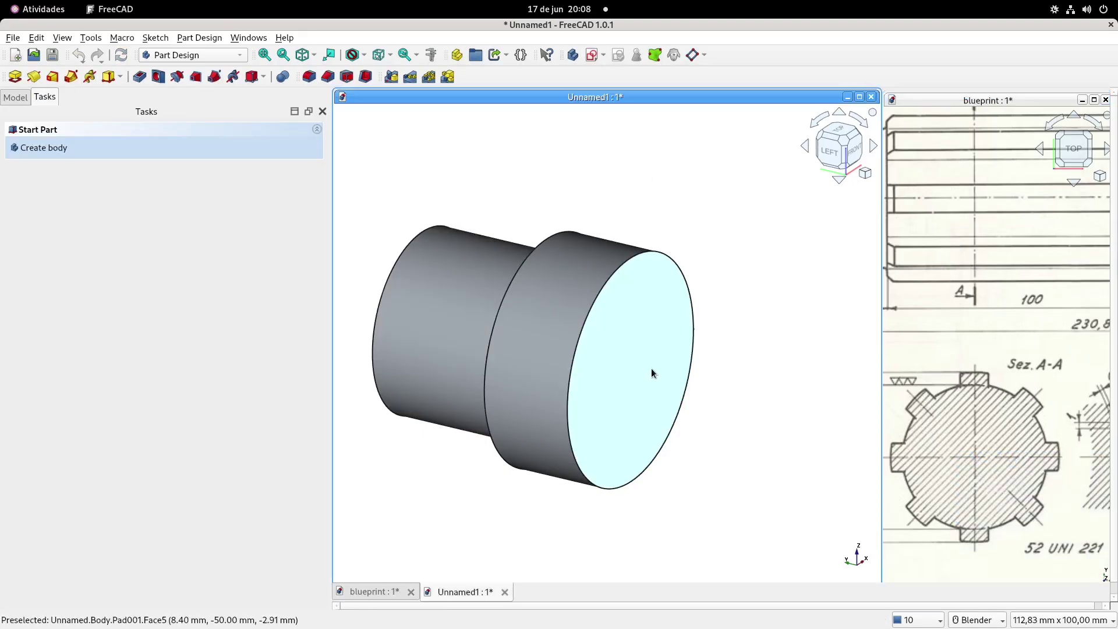
left_click(592, 56)
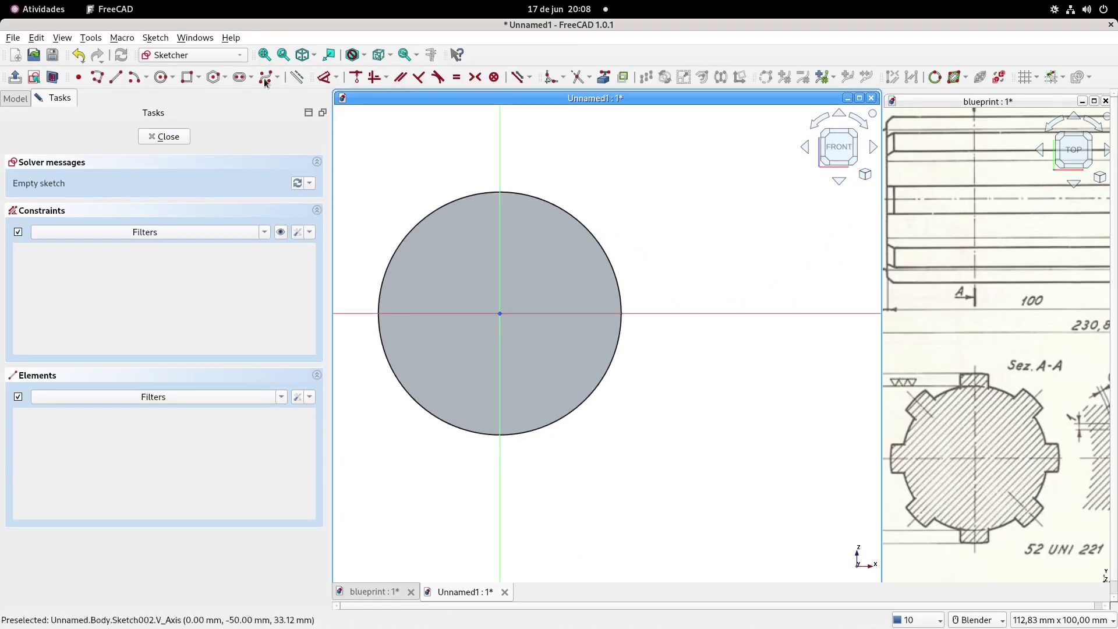
left_click(162, 77)
left_click(500, 314)
type("5mm")
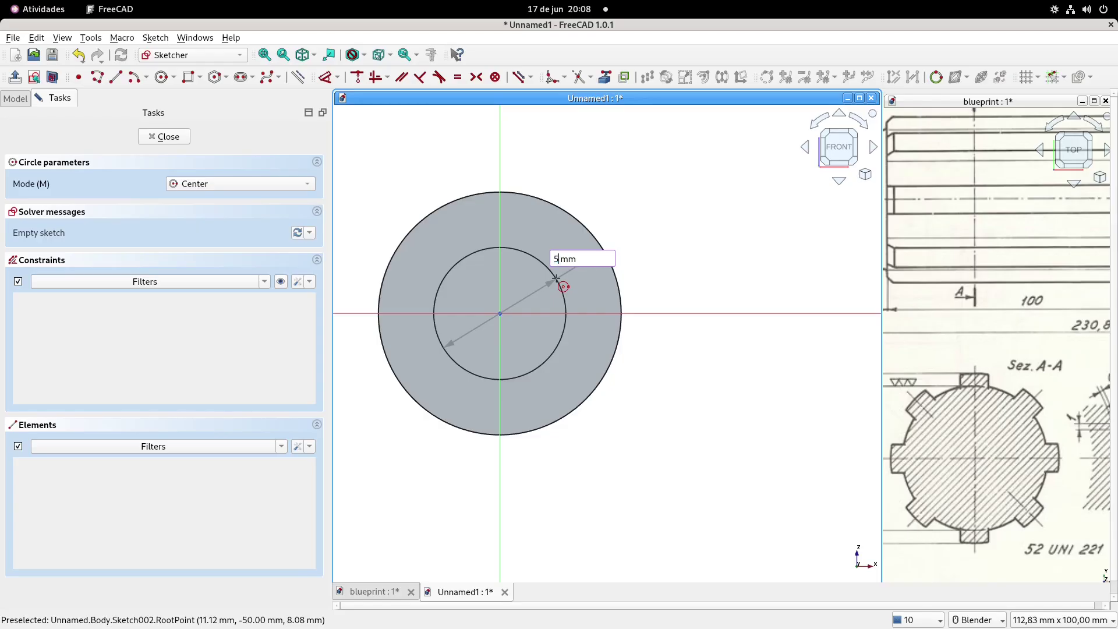
type("2")
key("Return")
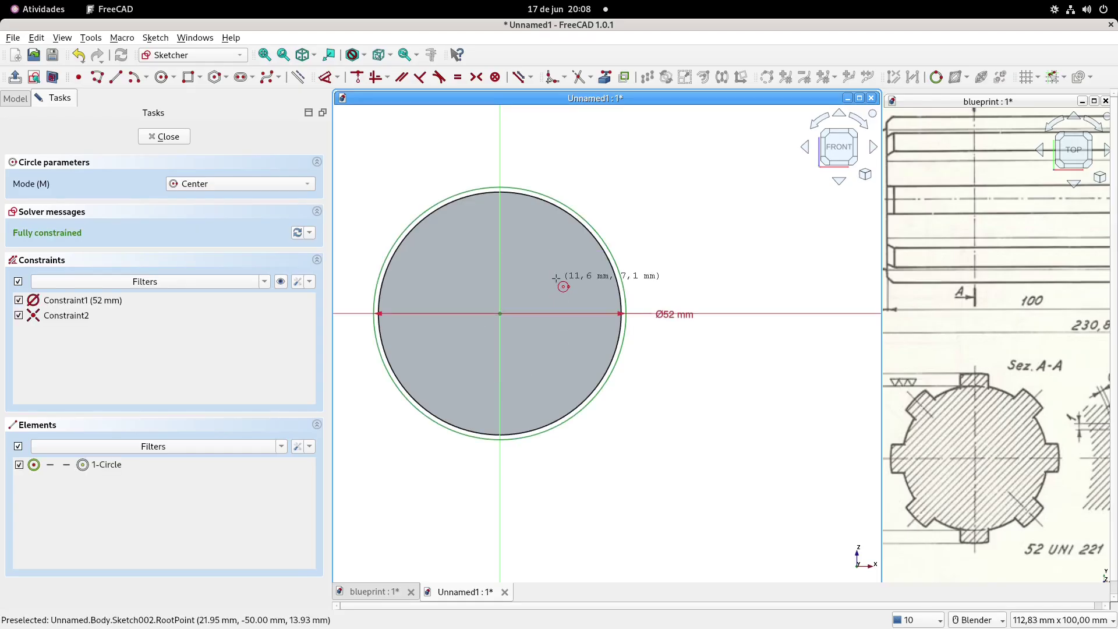
left_click(16, 76)
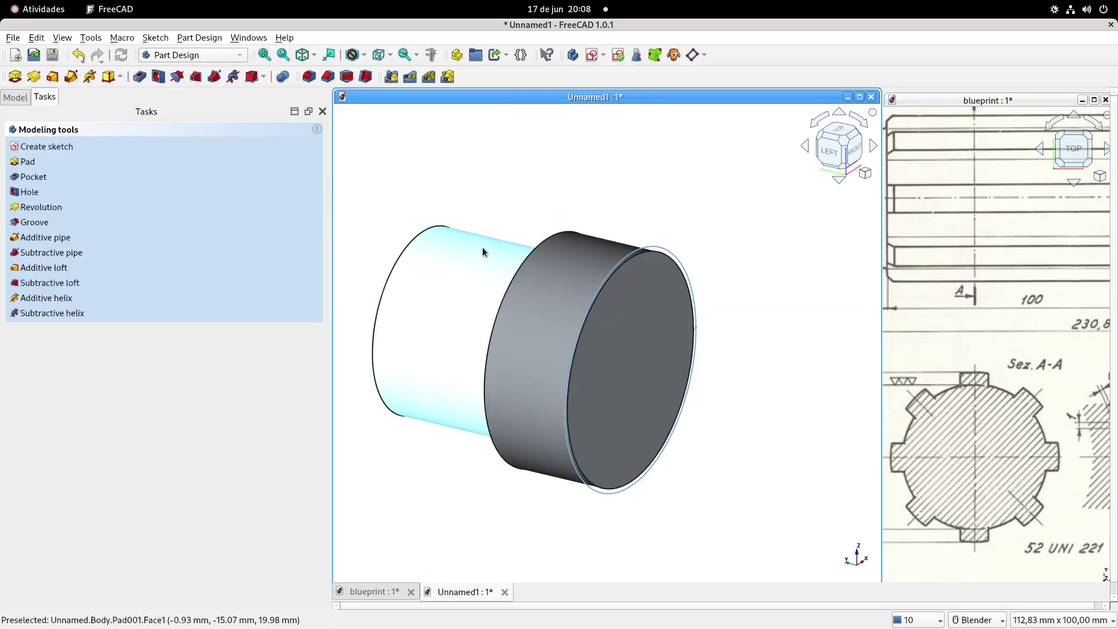
Pad the 52 mm circle to a length of 100 mm.
left_click(16, 77)
type("100")
key("Return")
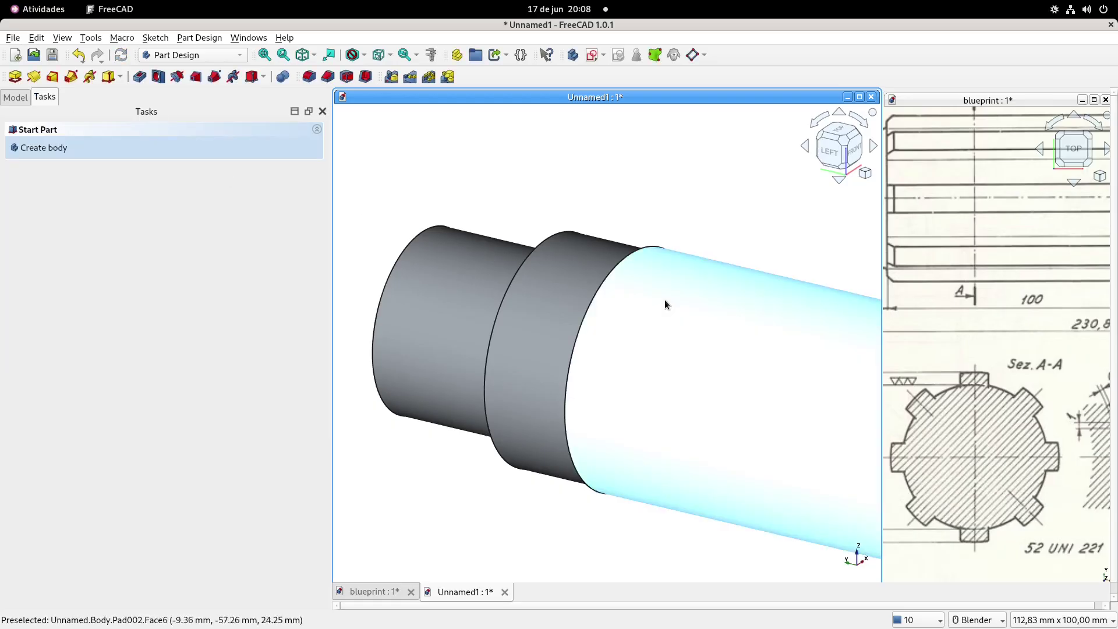
Sketch a 50 mm diameter circle centred on the origin on the 52 mm section's front end face, per the blueprint, and finish the sketch.
scroll(684, 337, "down", 4)
middle_click_drag(740, 350, 611, 295, "shift")
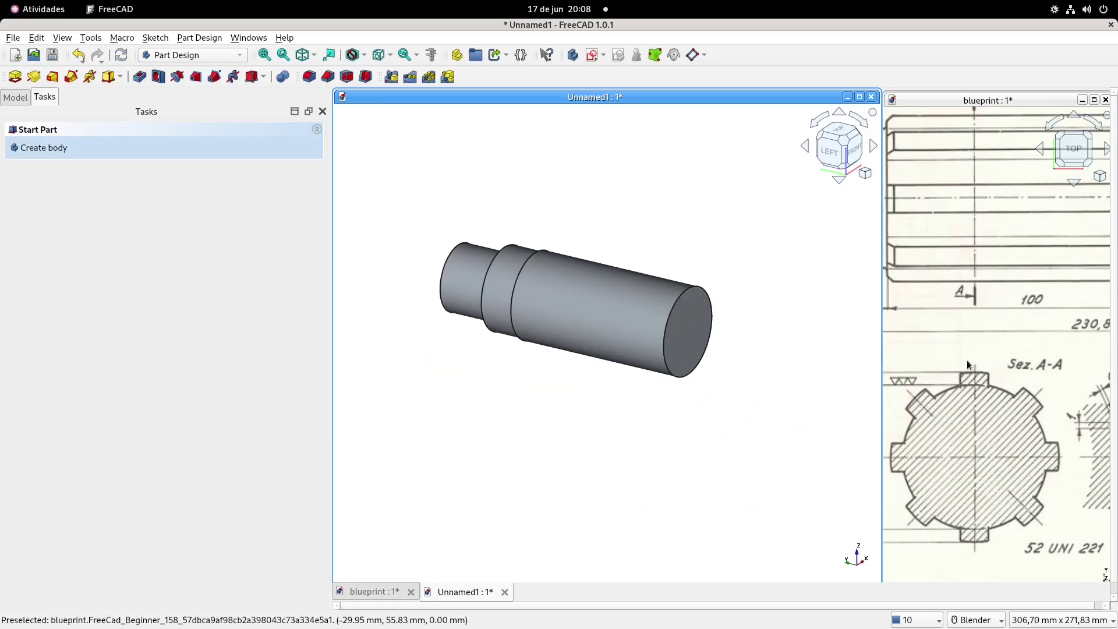
mouse_move(989, 300)
middle_mouse_down("shift")
mouse_move(974, 306)
mouse_move(1054, 285)
mouse_move(998, 261)
middle_mouse_up("shift")
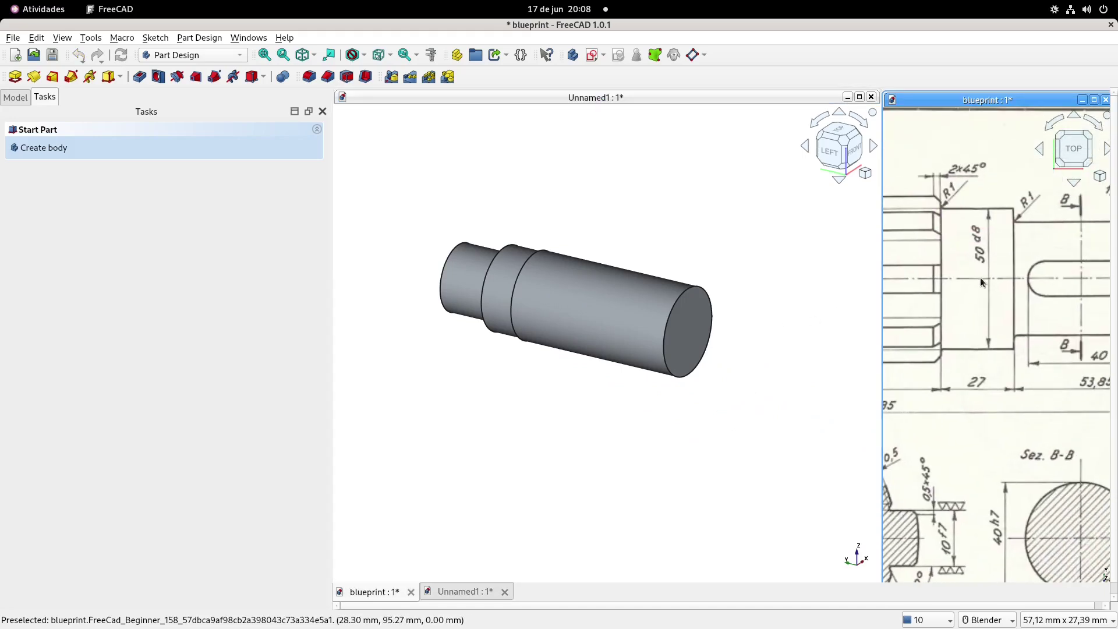
scroll(980, 277, "up", 2)
left_click(686, 324)
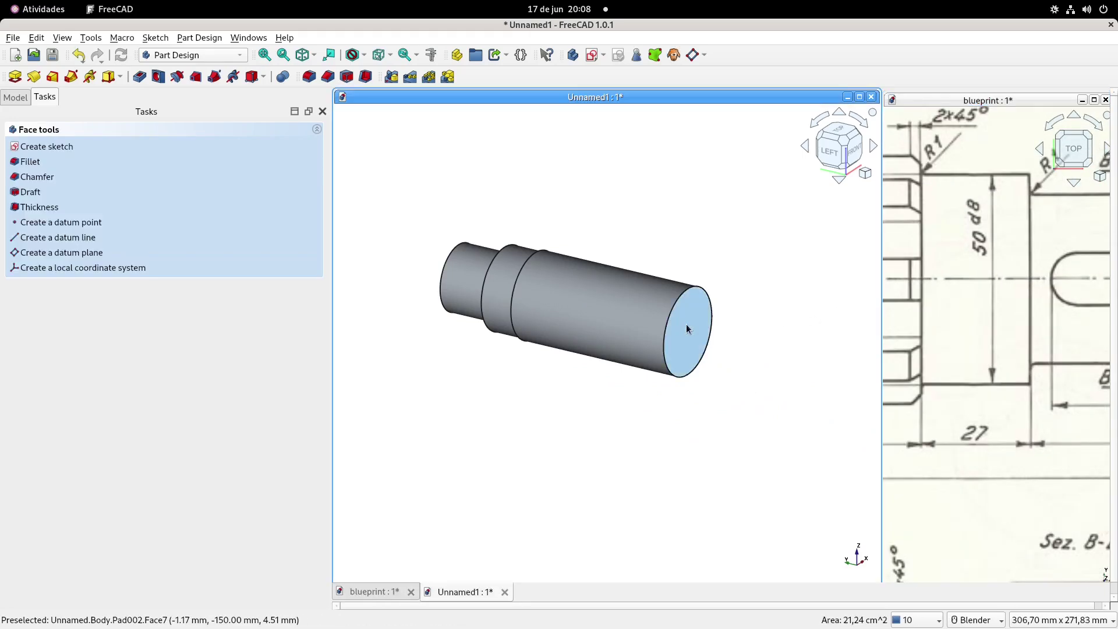
left_click(588, 58)
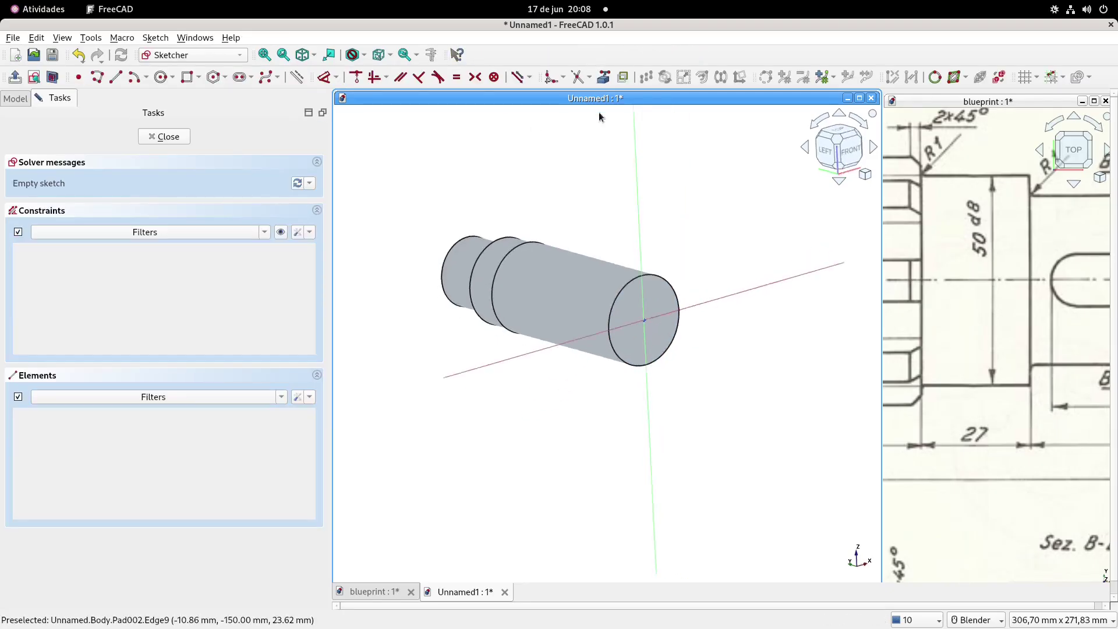
left_click(161, 77)
scroll(570, 262, "up", 5)
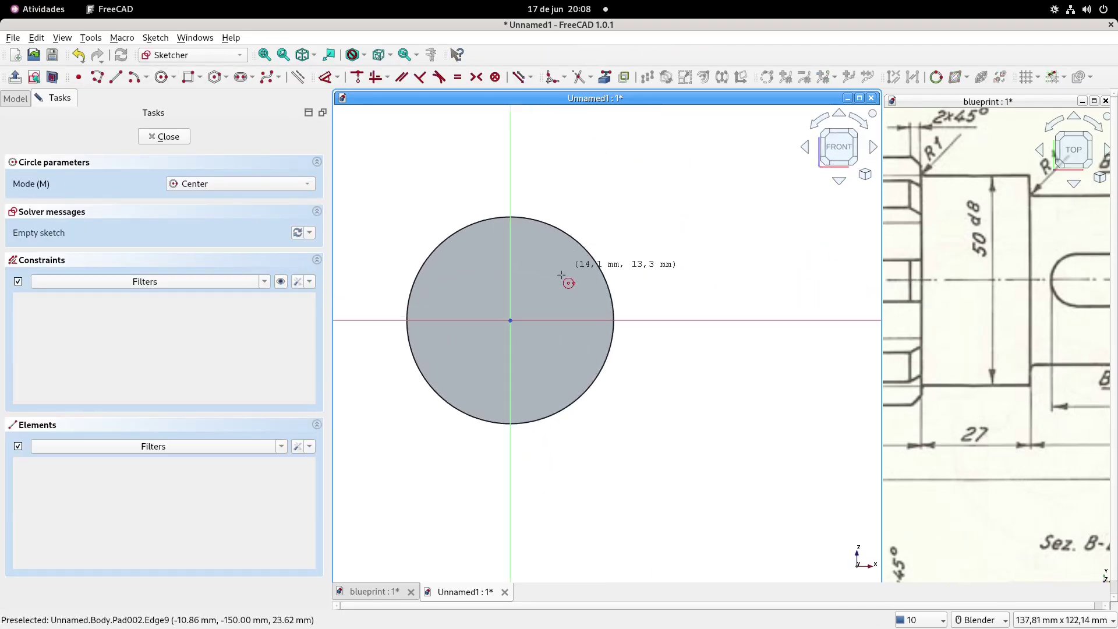
left_click(469, 355)
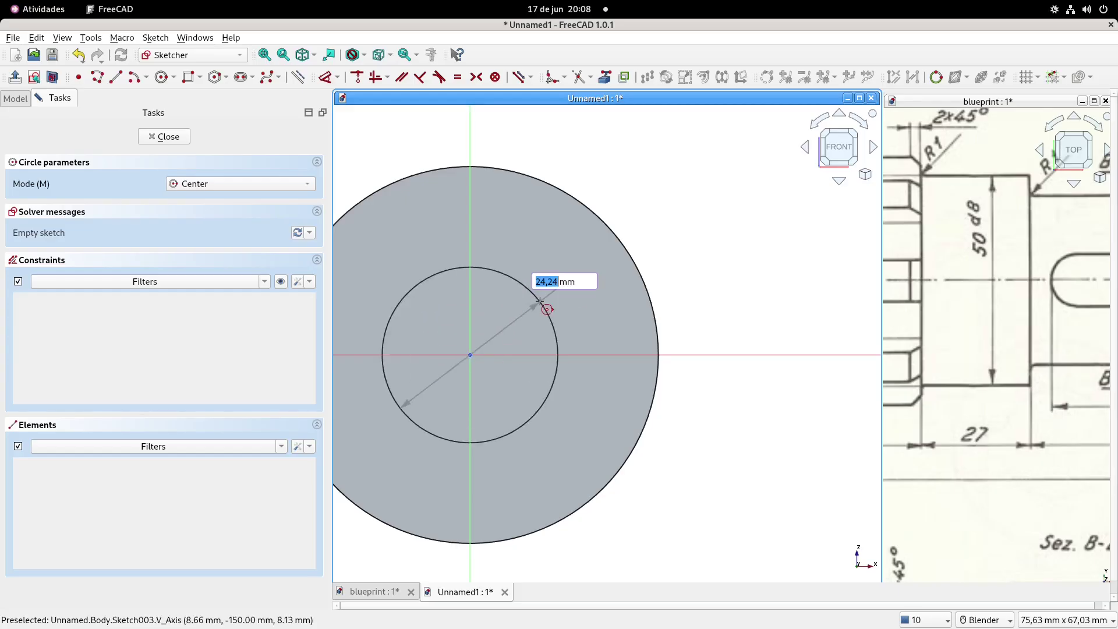
type("50")
key("Return")
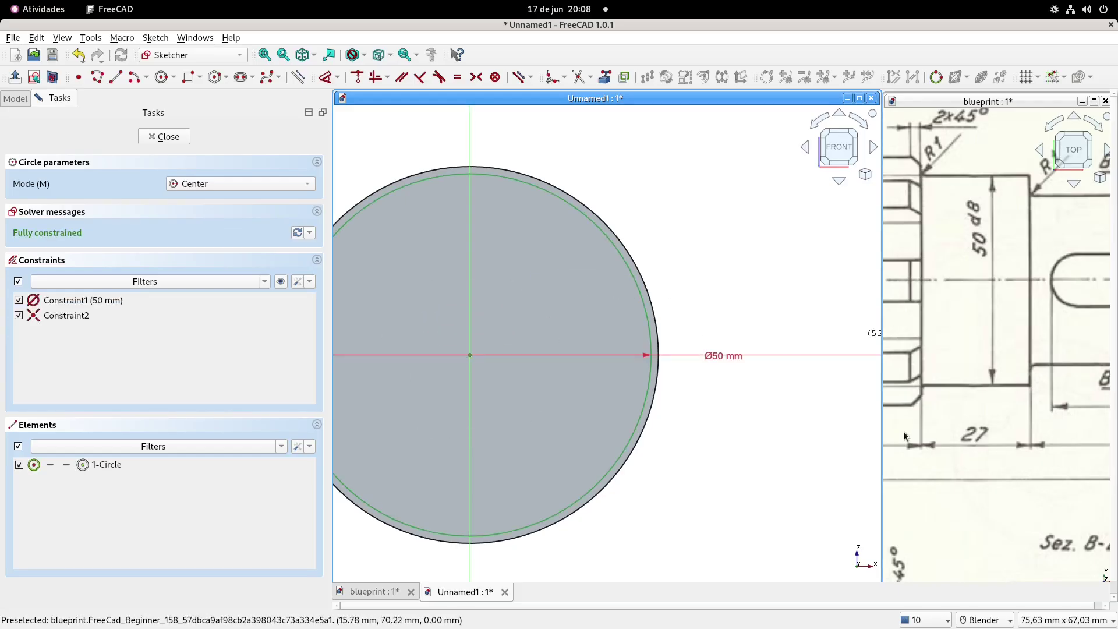
middle_click_drag(527, 286, 628, 300, "shift")
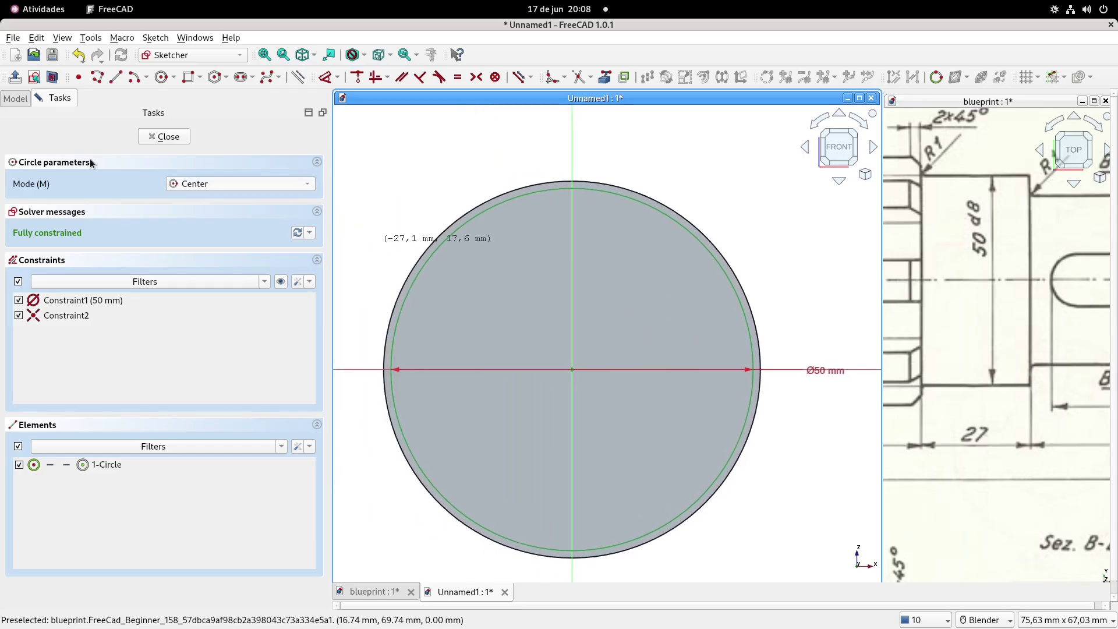
left_click(15, 80)
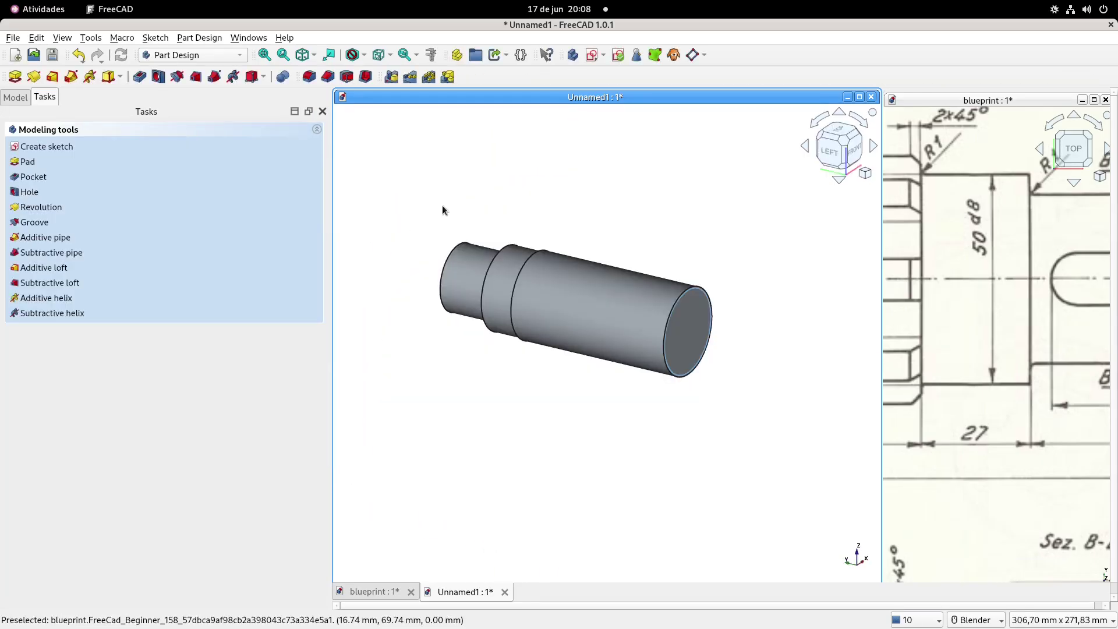
Pad the 50 mm circle 27 mm outward from the 52 mm section.
left_click(15, 76)
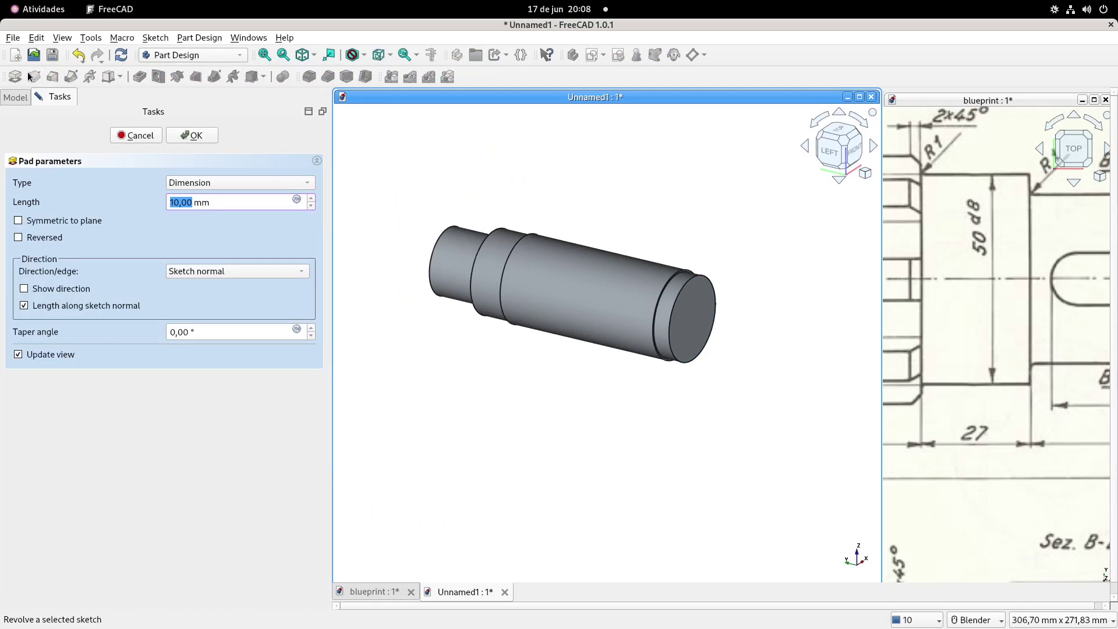
type("27")
key("Return")
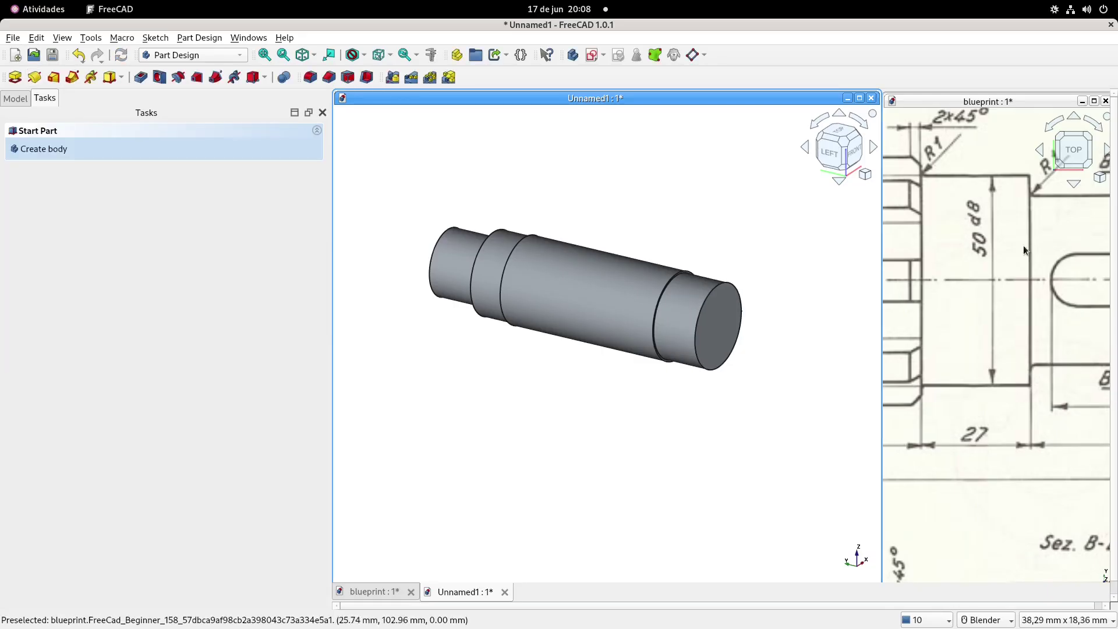
Examine the blueprint's keyway end journal for its diameter, overall length and groove dimensions.
left_click(1031, 259)
middle_click_drag(1031, 259, 944, 280, "shift")
middle_click_drag(1013, 292, 912, 310, "shift")
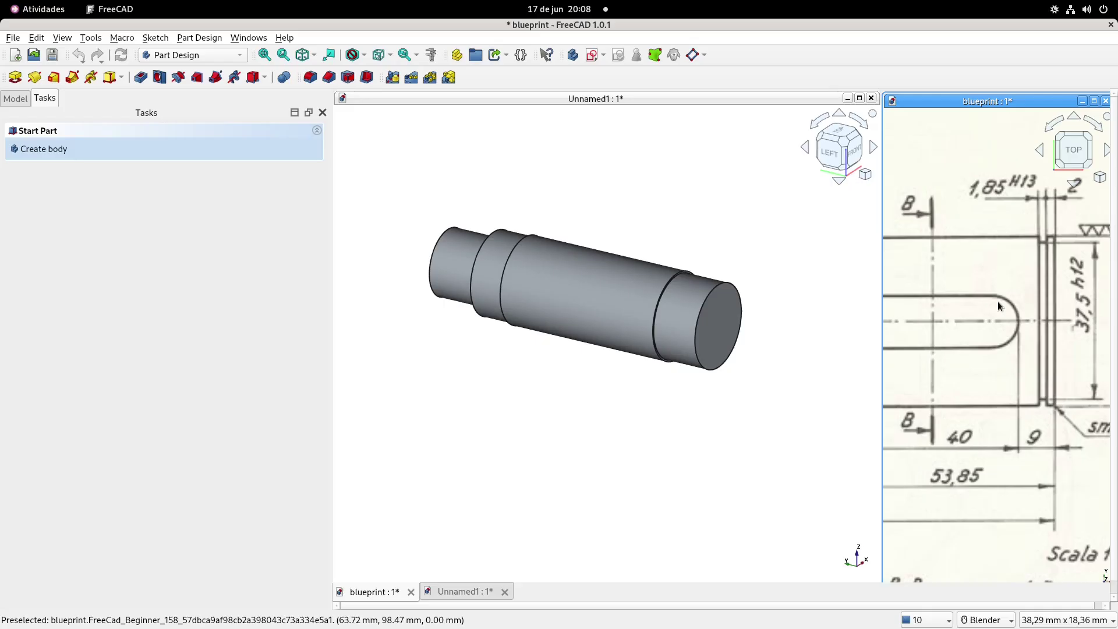
scroll(998, 301, "down", 2)
middle_click_drag(997, 302, 1017, 307, "shift")
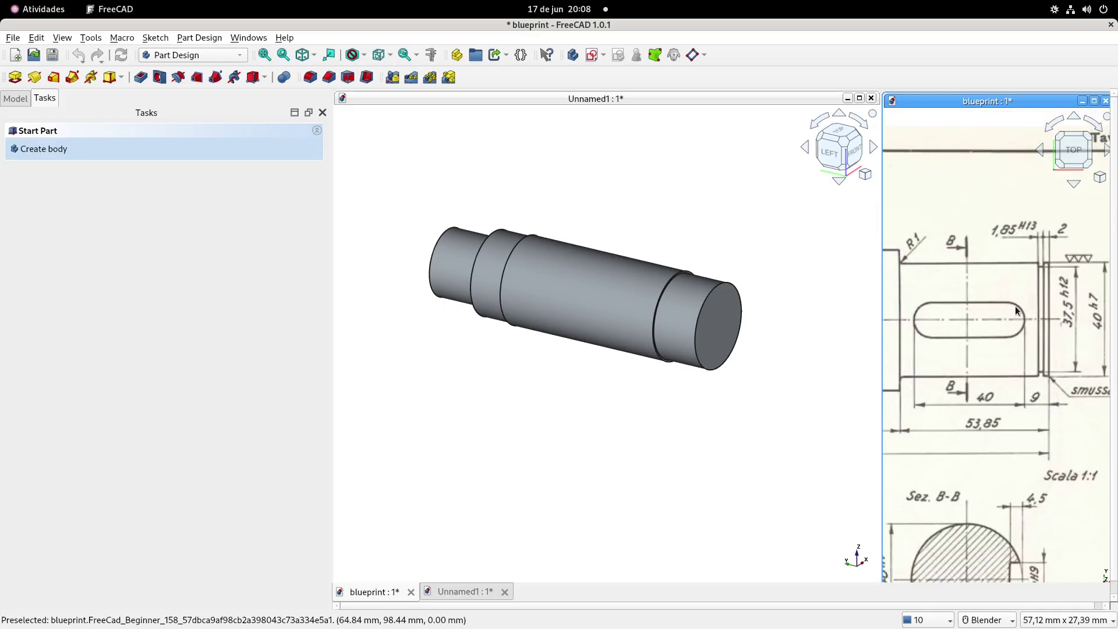
scroll(994, 288, "up", 1)
scroll(995, 288, "down", 1)
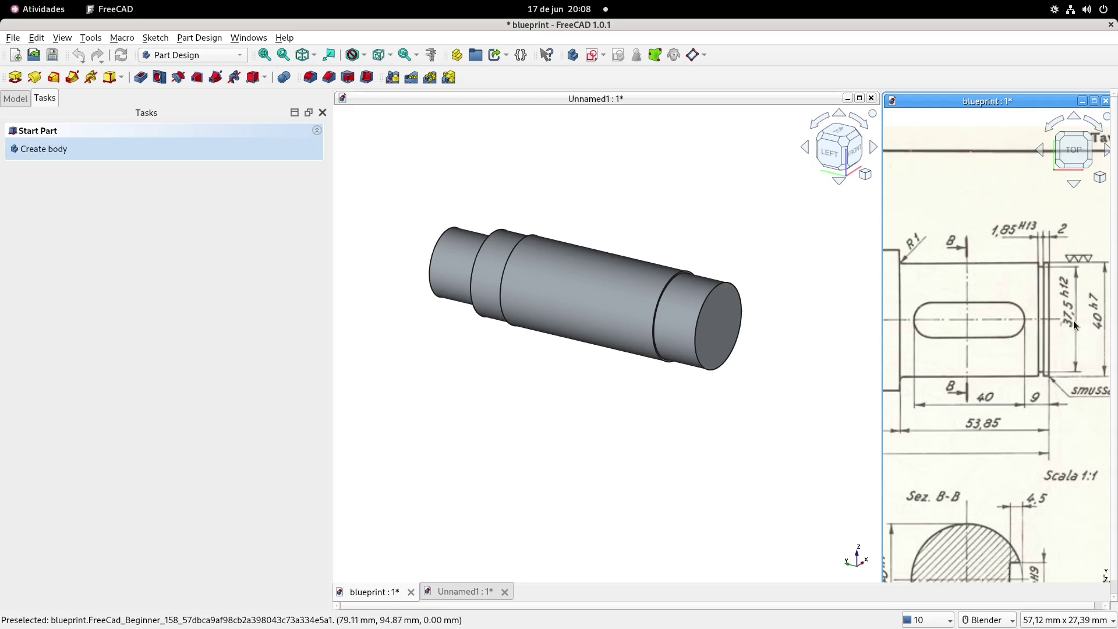
Sketch a 40 mm diameter circle centred on the origin on the 27 mm section's front end face and finish the sketch.
scroll(732, 319, "up", 2)
middle_click_drag(733, 319, 702, 325, "shift")
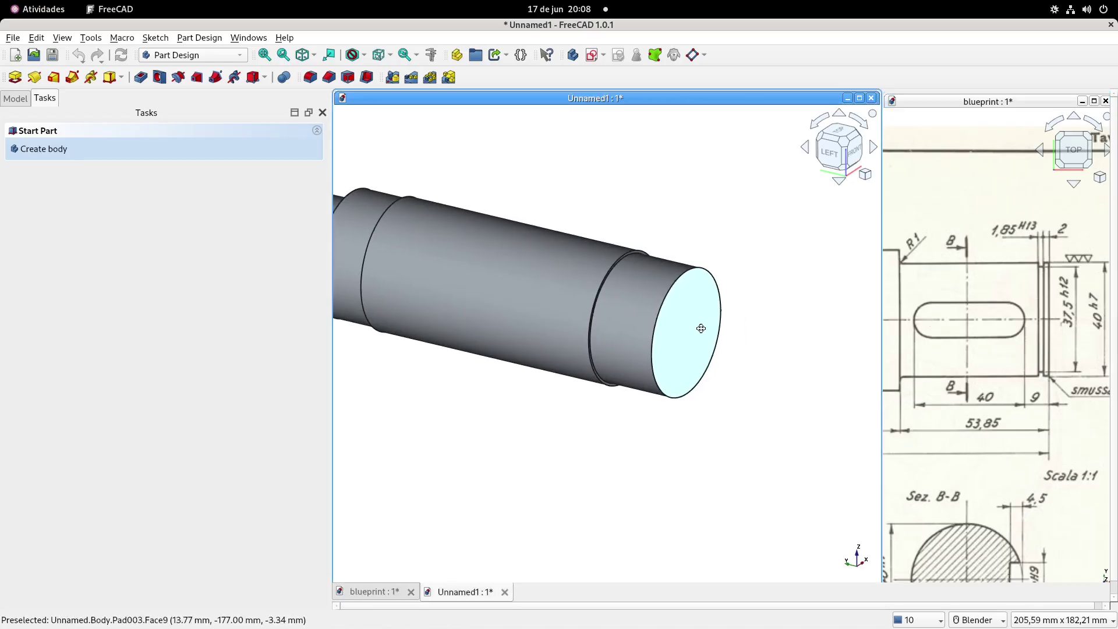
left_click(693, 318)
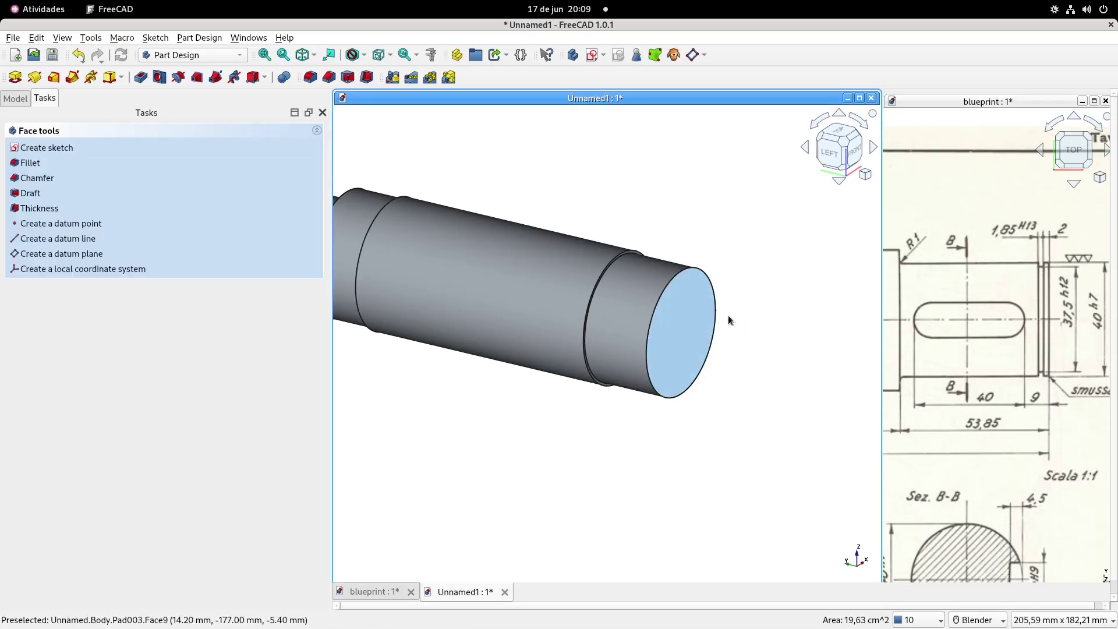
left_click(591, 56)
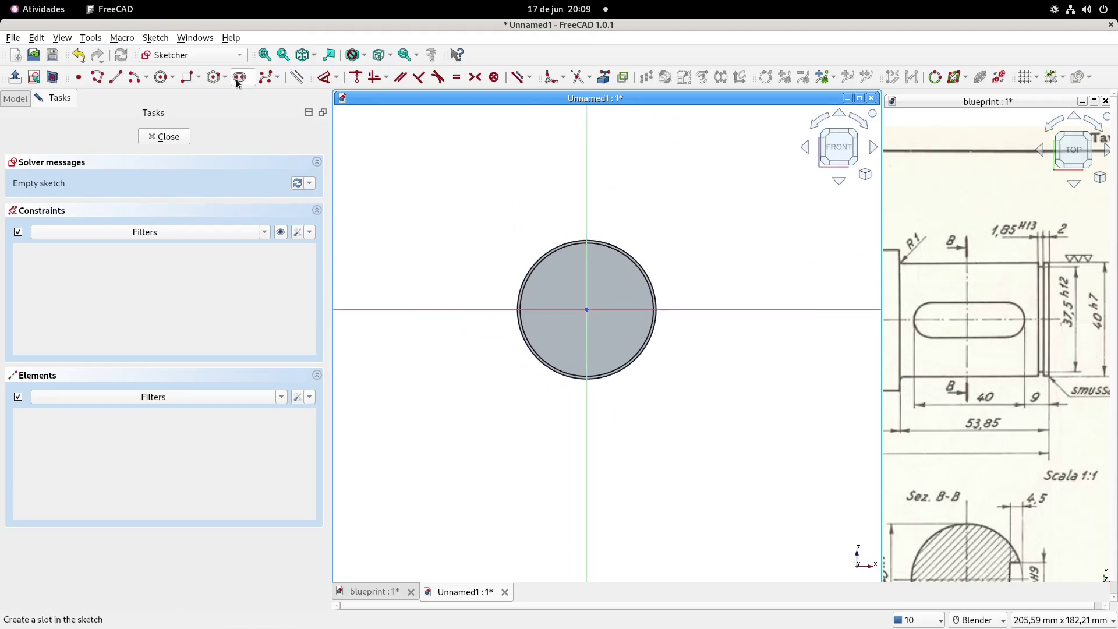
left_click(162, 77)
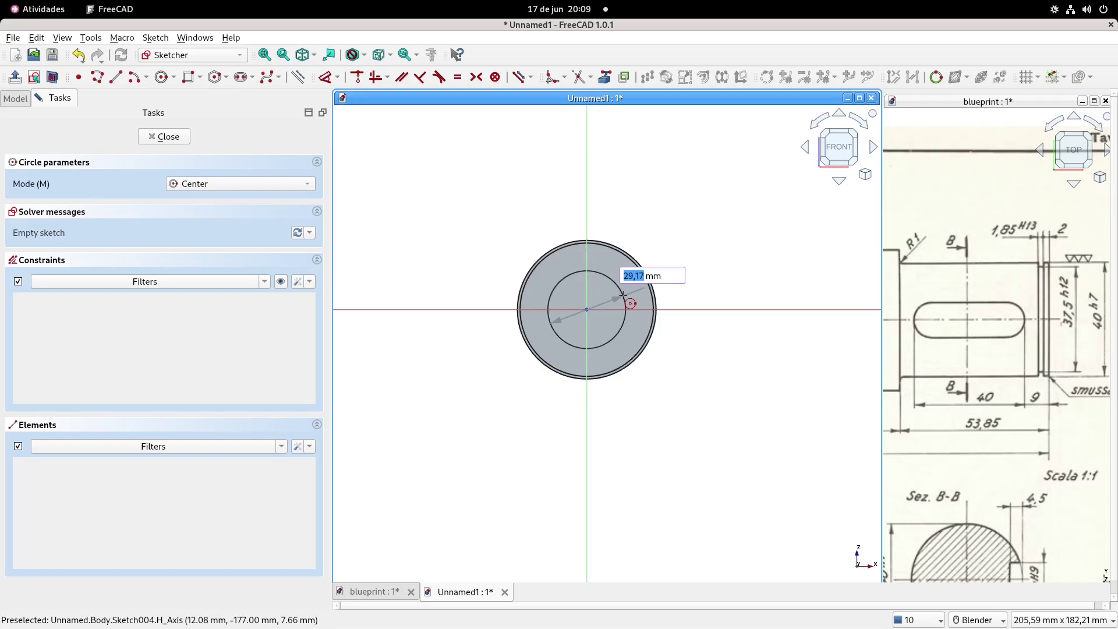
type("0")
key("Return")
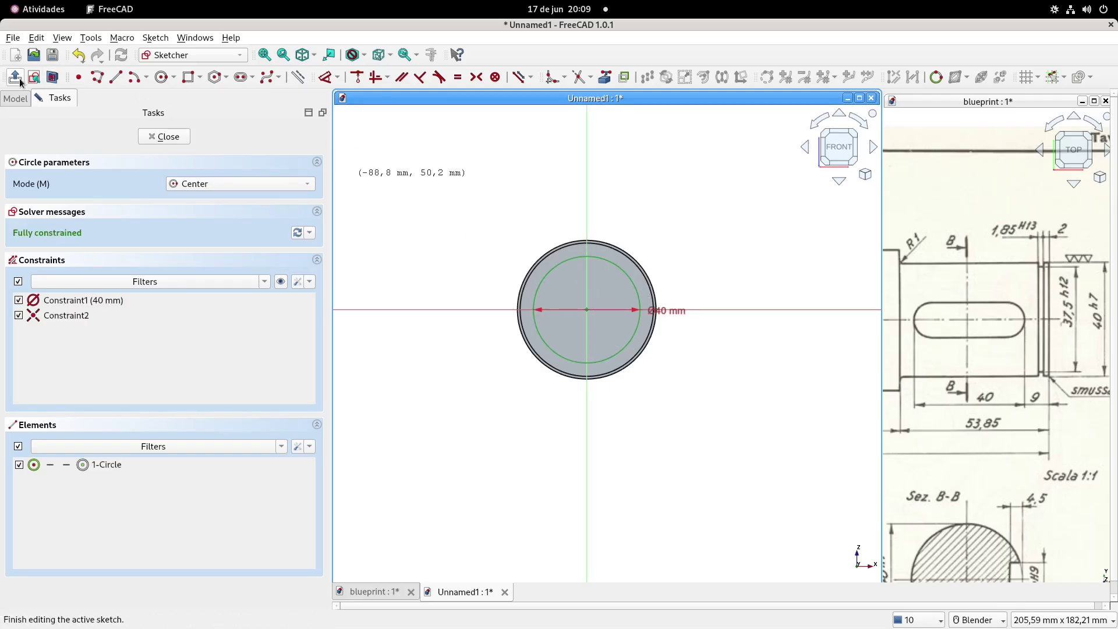
left_click(1023, 168)
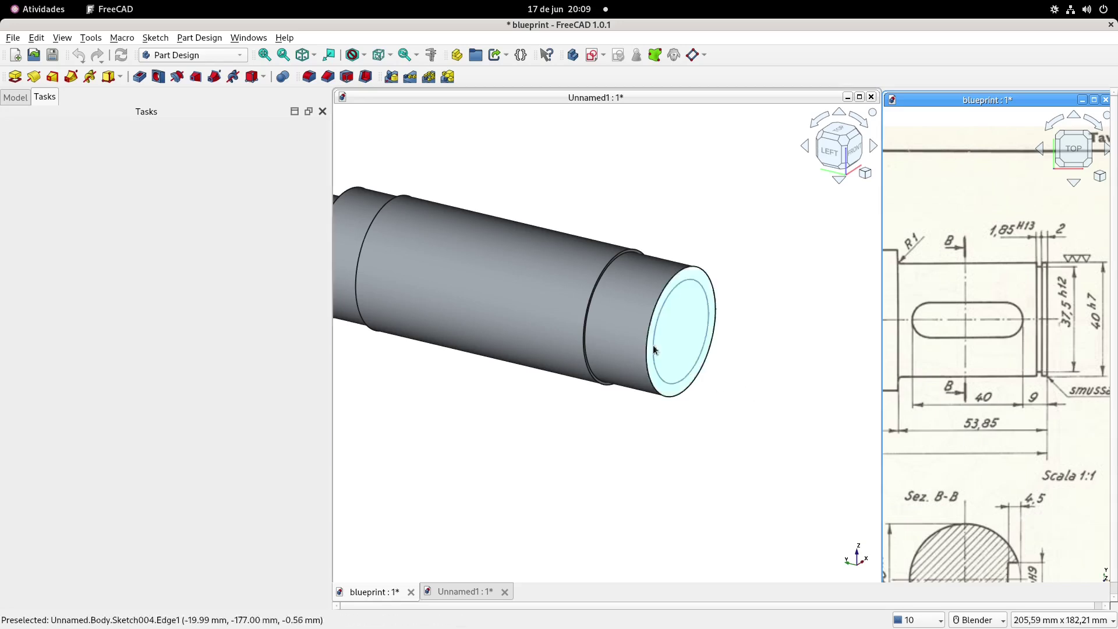
middle_click_drag(676, 225, 652, 220, "shift")
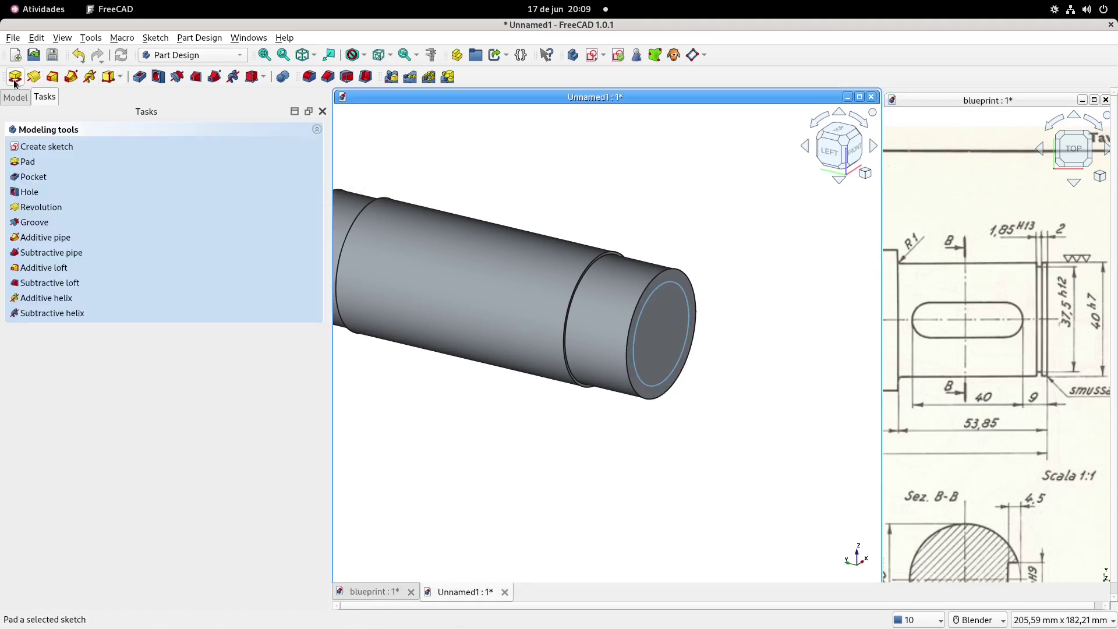
Pad the 40 mm circle outward from the 27 mm section, entering the length as 53,85-3,85 mm.
left_click(33, 76)
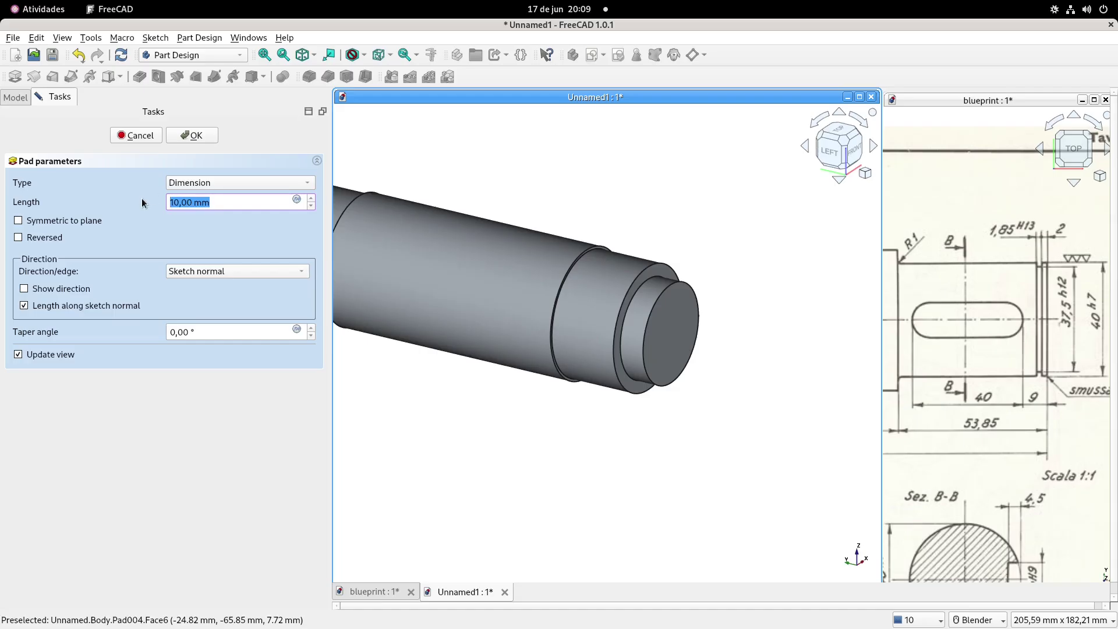
type("53,85-3,85")
left_click(194, 135)
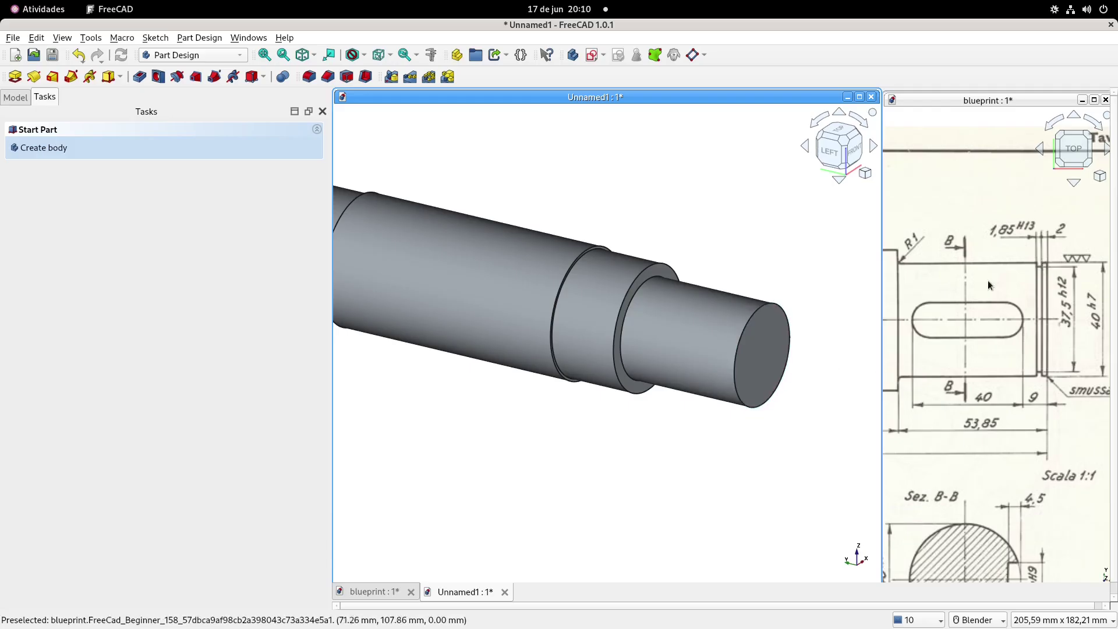
Sketch a 37.5 mm diameter circle centred on the origin on the 40 mm journal's end face and pad it 1.85 mm.
left_click(765, 352)
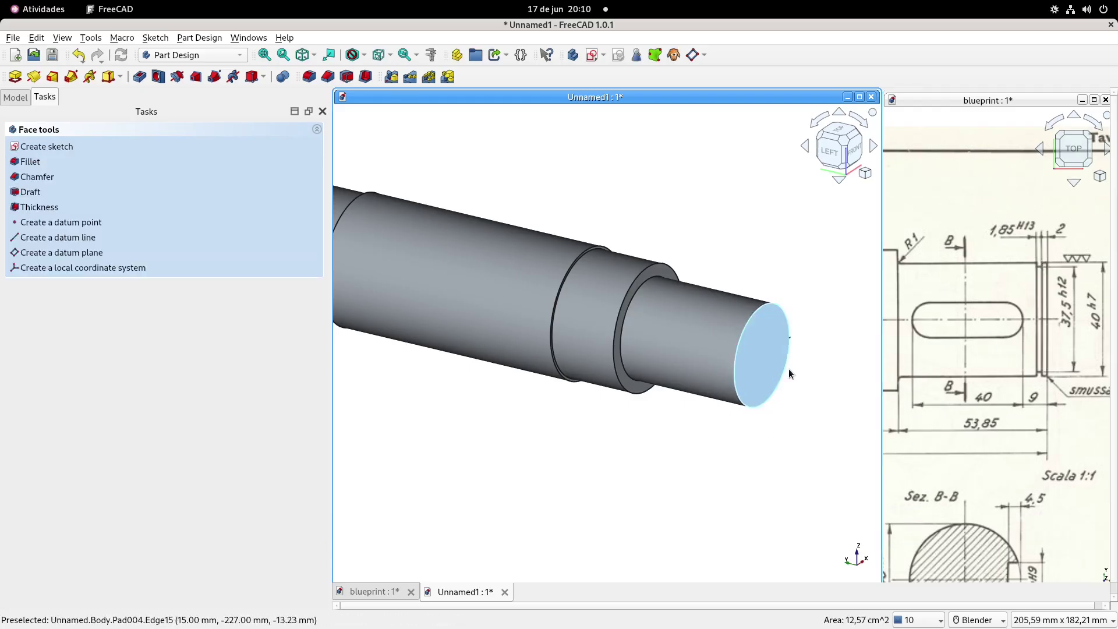
middle_click_drag(765, 352, 719, 359, "shift")
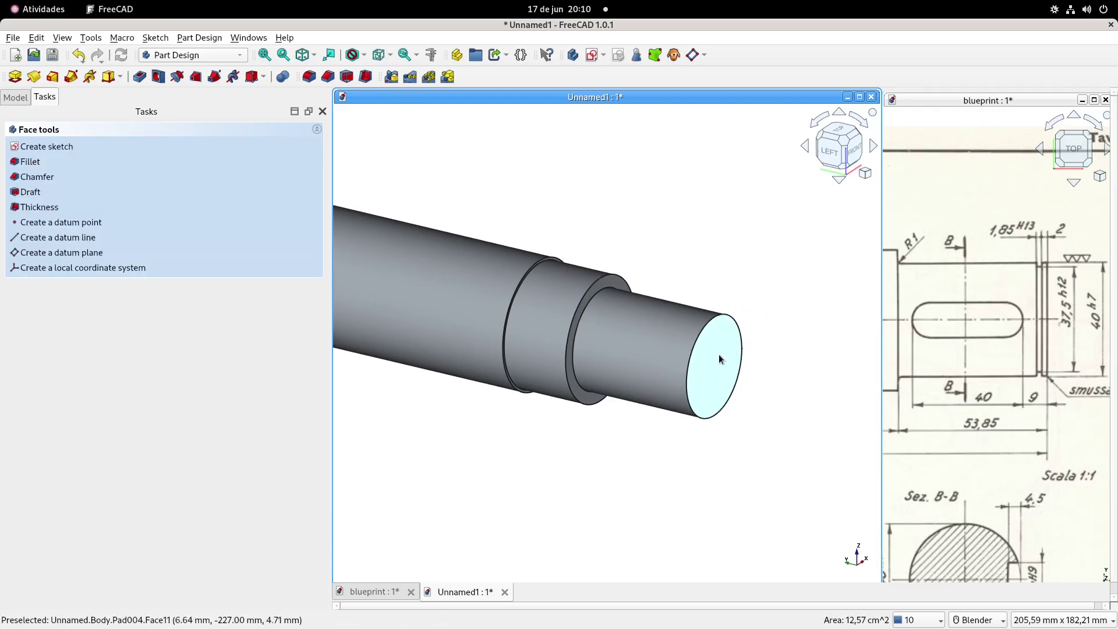
left_click(592, 55)
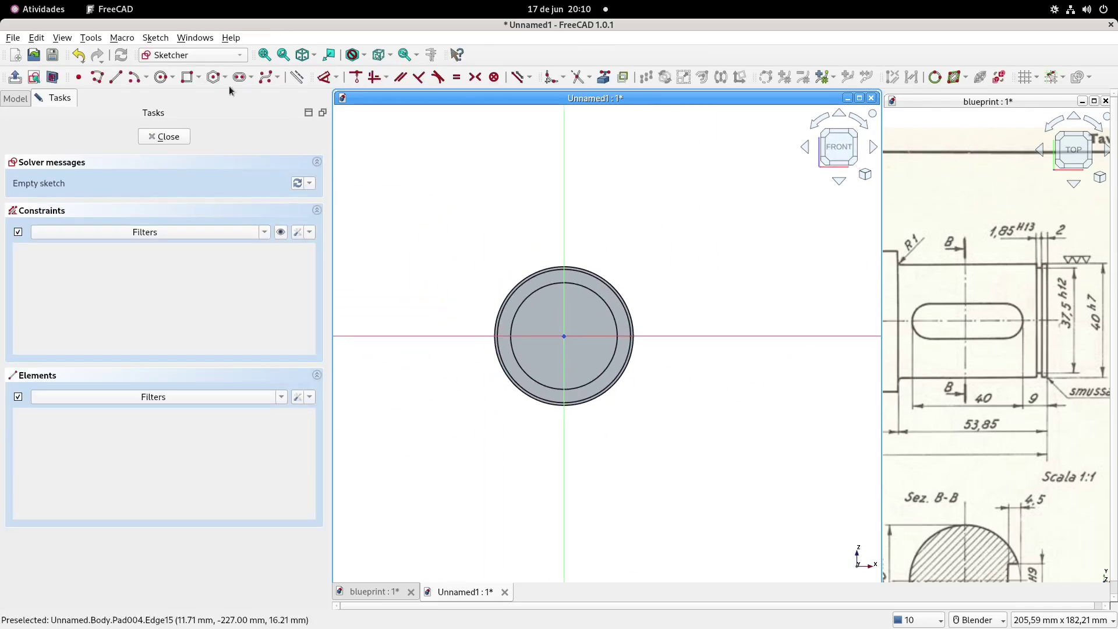
left_click(161, 77)
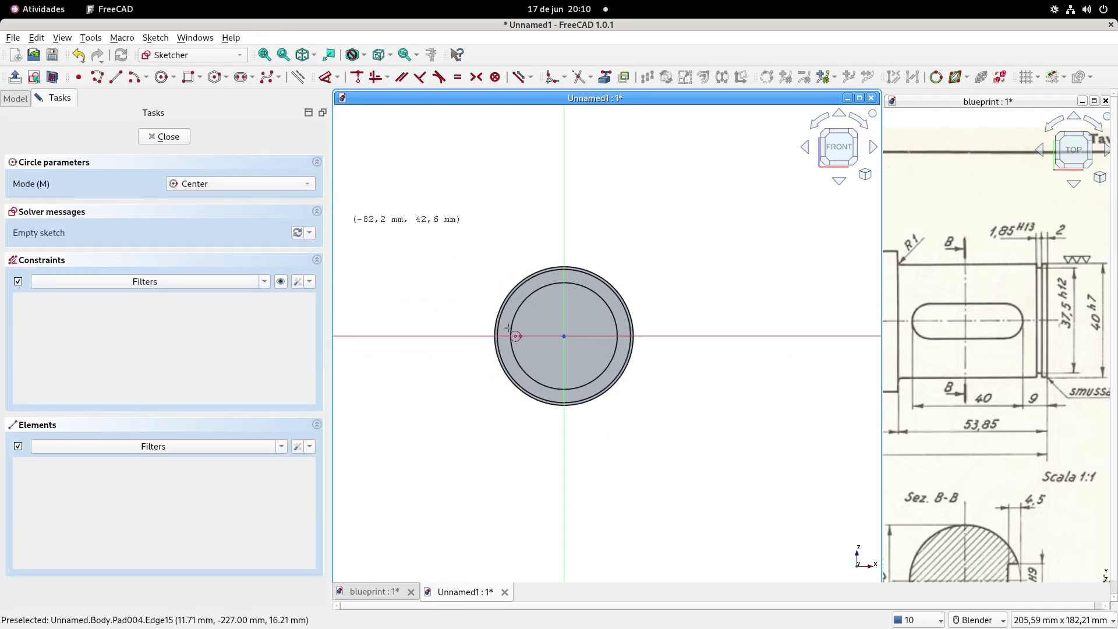
left_click(564, 336)
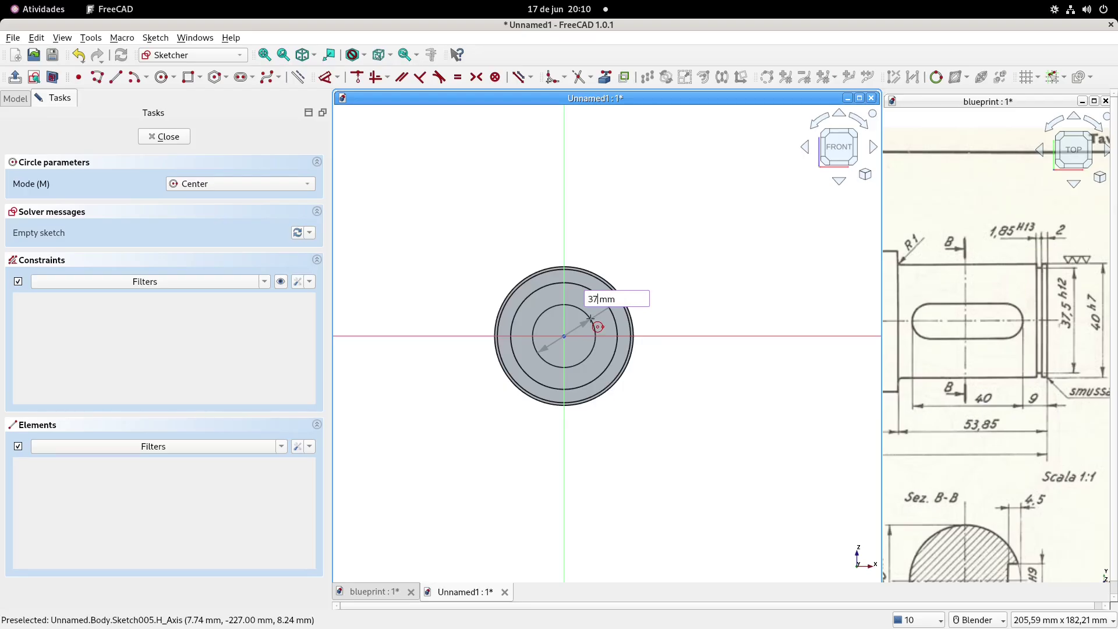
type("37,5")
key("Return")
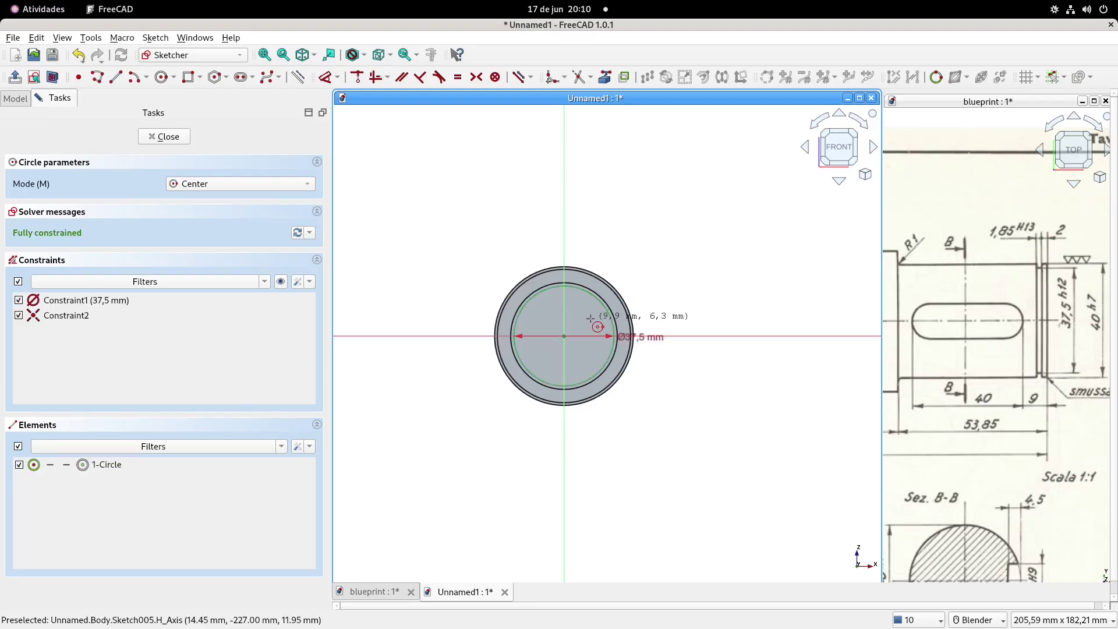
key("Escape")
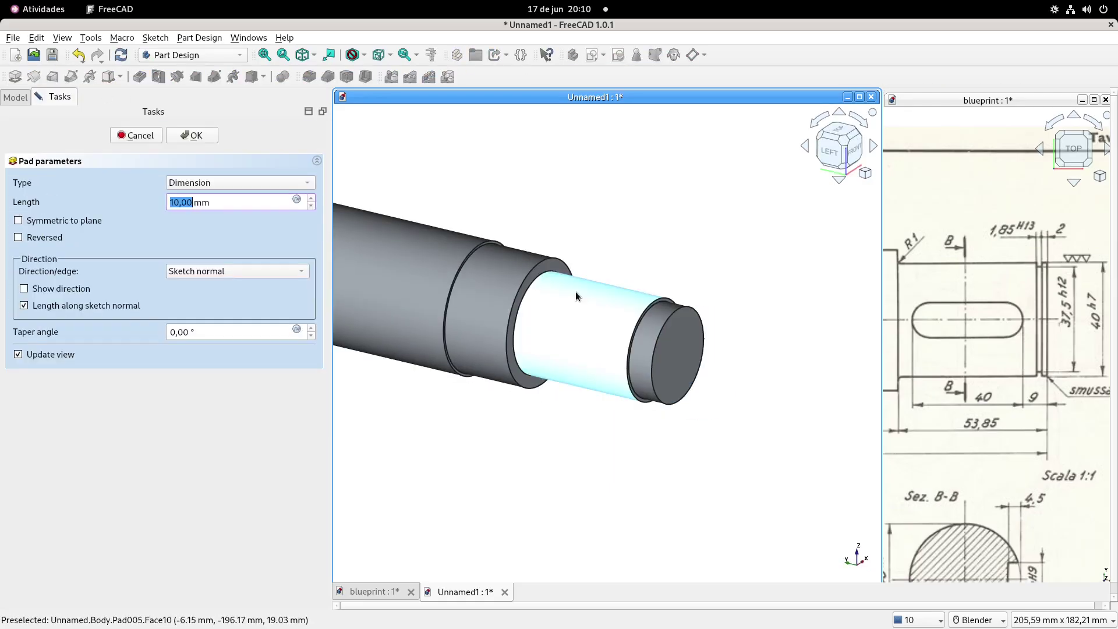
type("1")
key("Return")
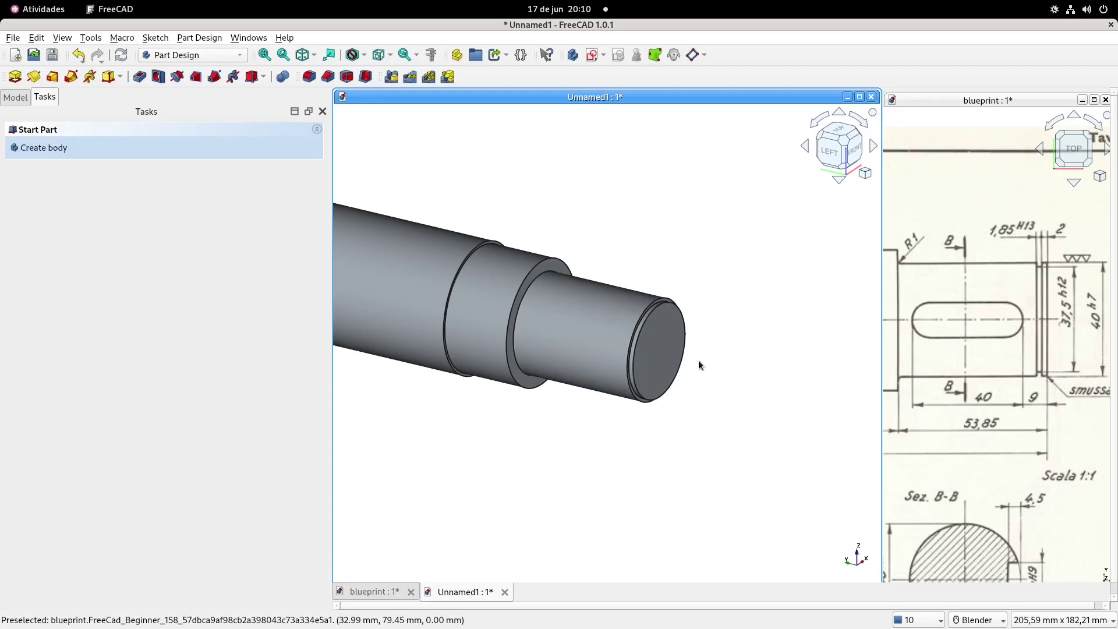
Sketch a 40 mm diameter circle centred on the origin on the 37.5 mm section's end face and pad it 2 mm.
left_click(669, 352)
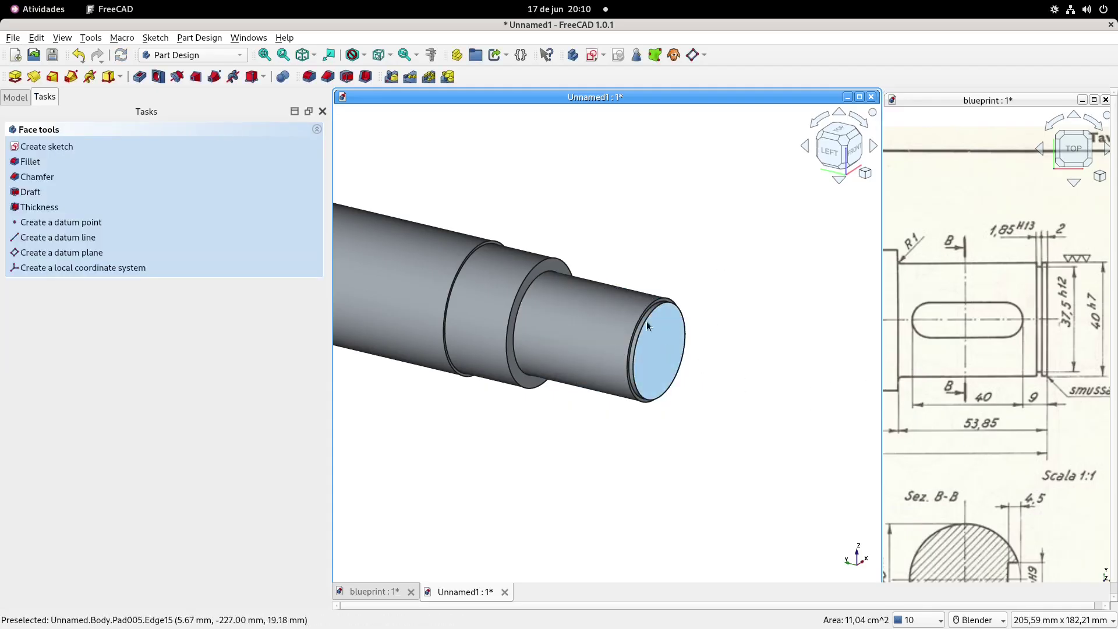
left_click(592, 57)
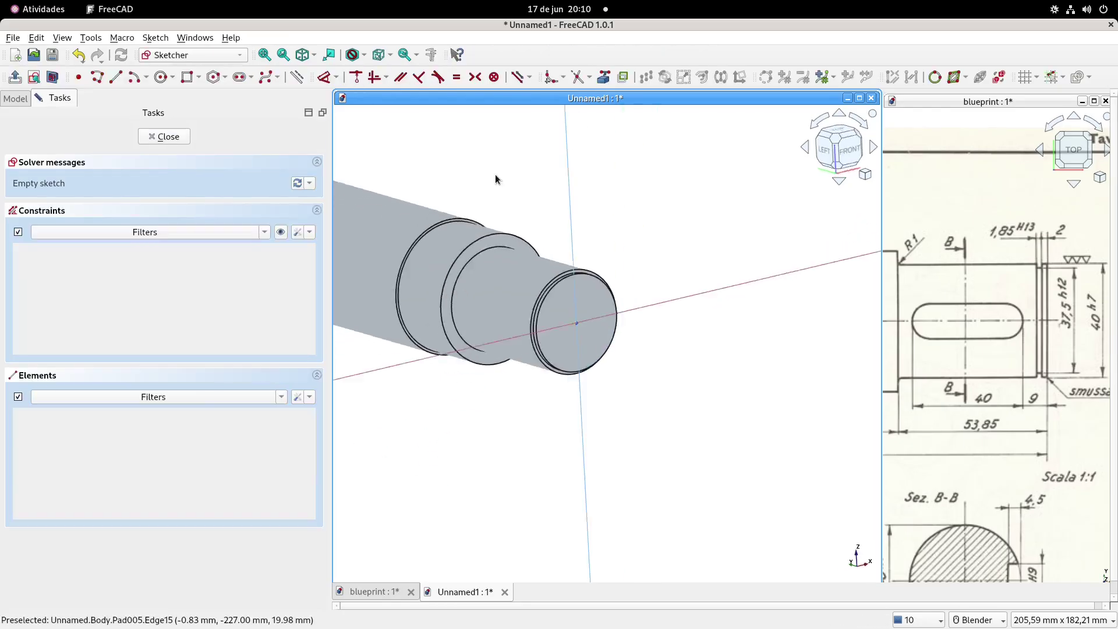
left_click(161, 77)
left_click(466, 267)
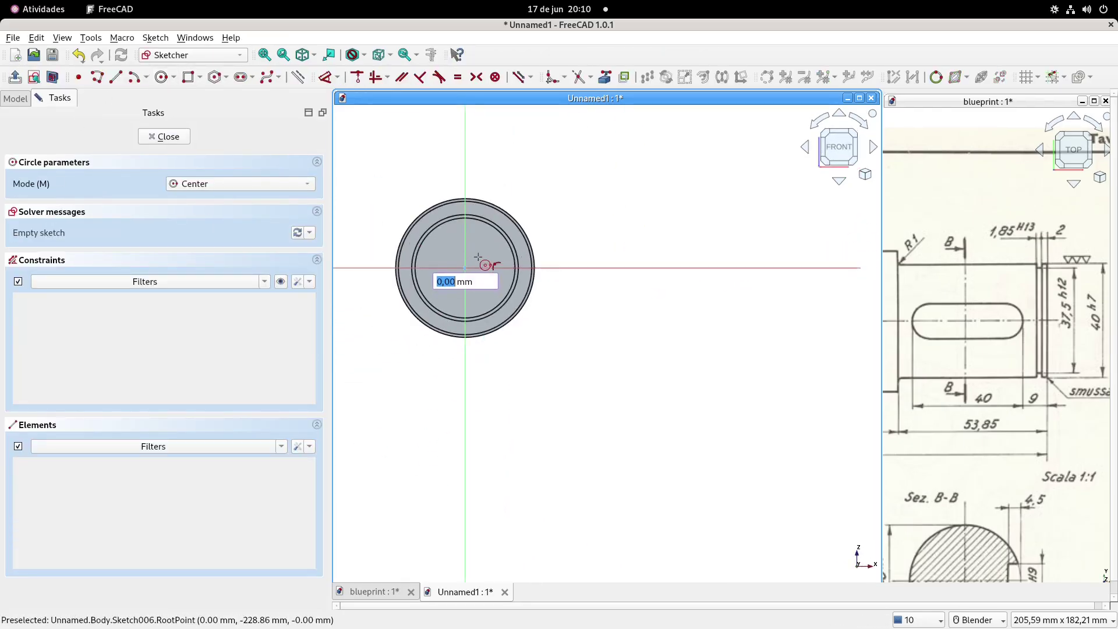
key("Return")
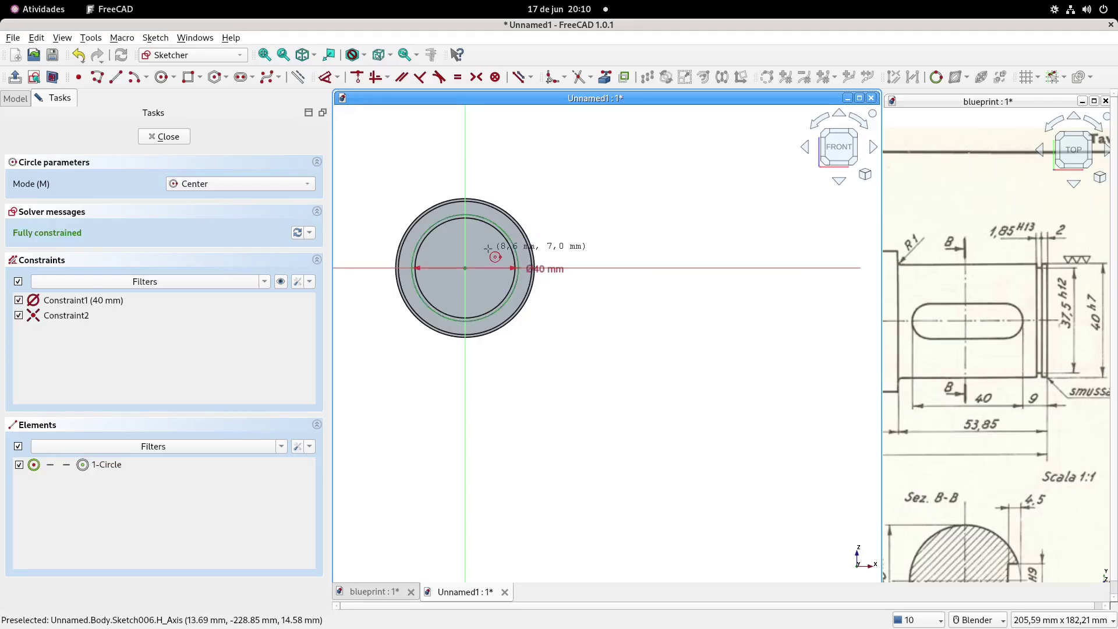
left_click(15, 83)
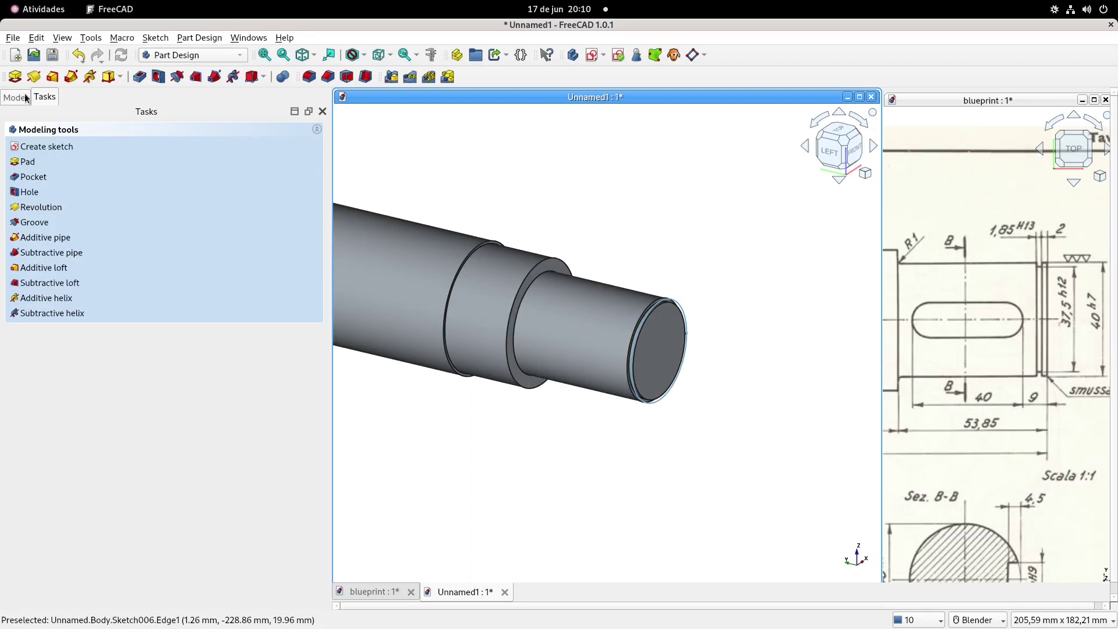
left_click(15, 76)
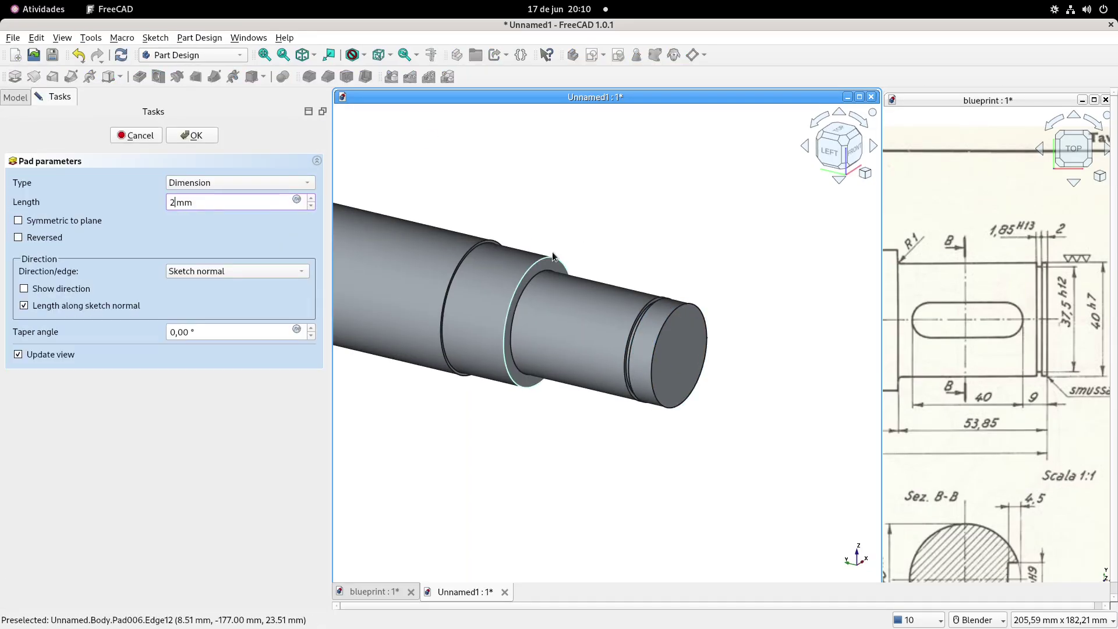
key("Return")
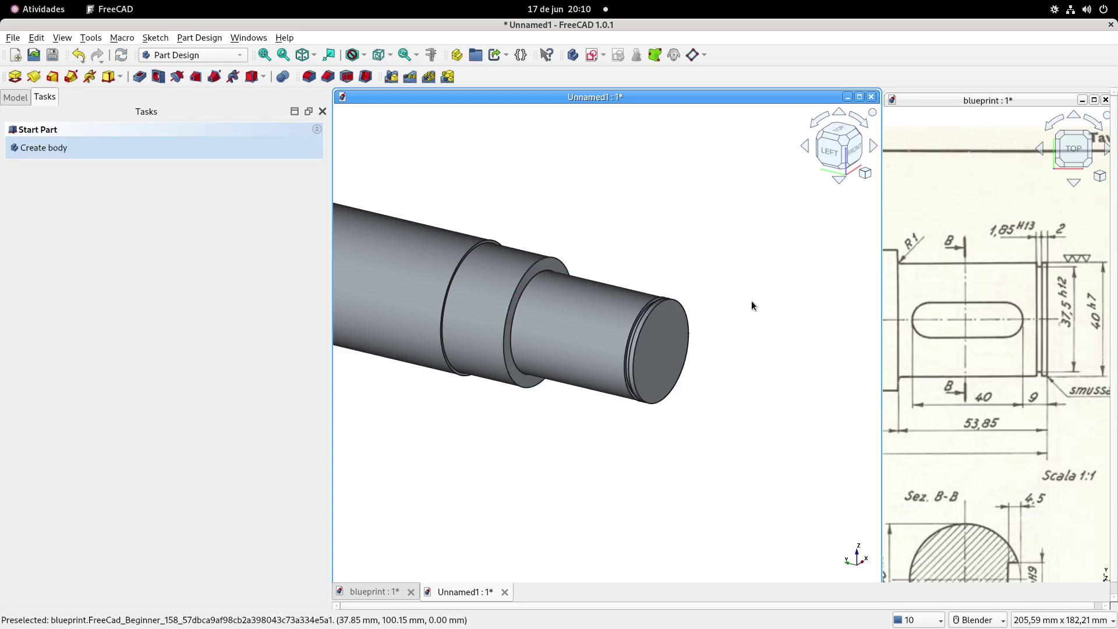
Set the shaft body's transparency to 25 and clear the selection.
scroll(1061, 328, "down", 2)
middle_click_drag(1071, 312, 1094, 329, "shift")
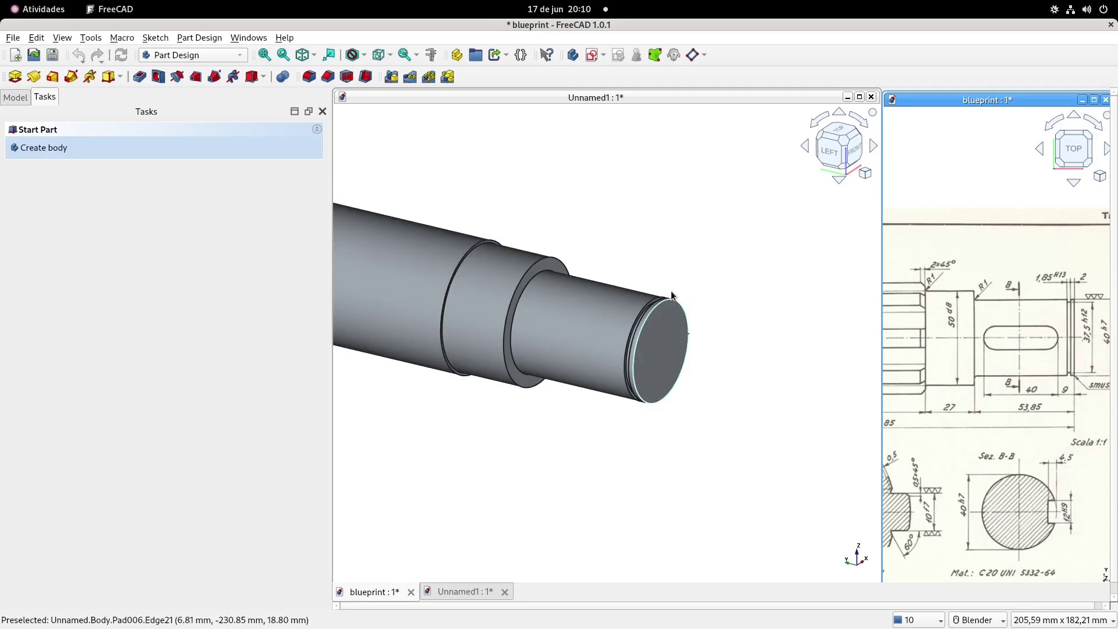
middle_click_drag(671, 292, 804, 328, "shift")
scroll(600, 235, "down", 1)
middle_click_drag(575, 217, 627, 244, "shift")
scroll(634, 265, "down", 1)
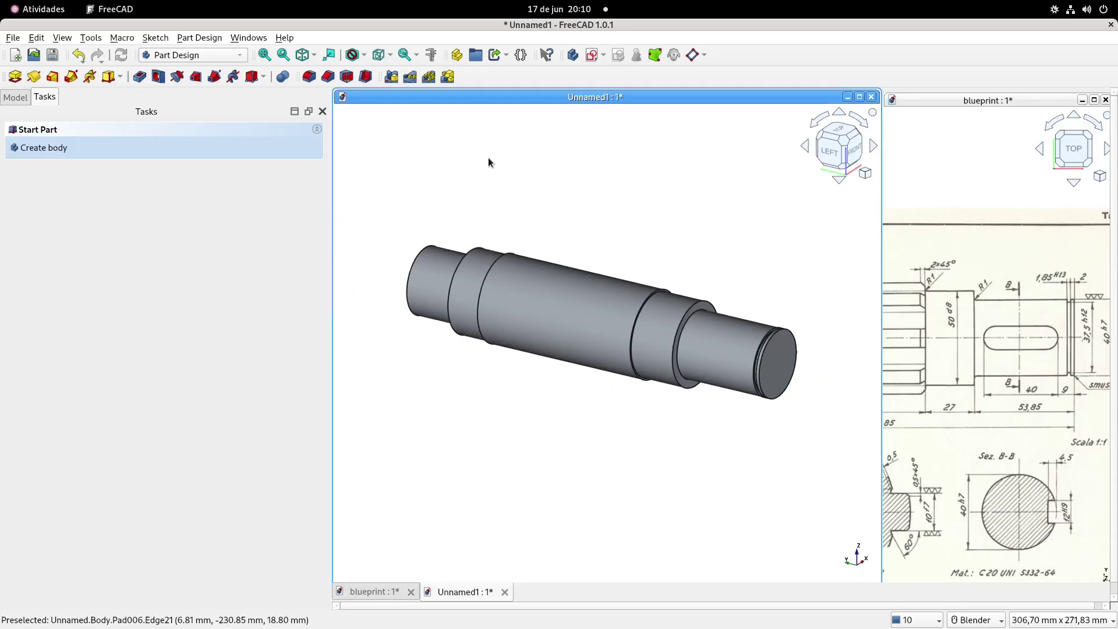
left_click(15, 98)
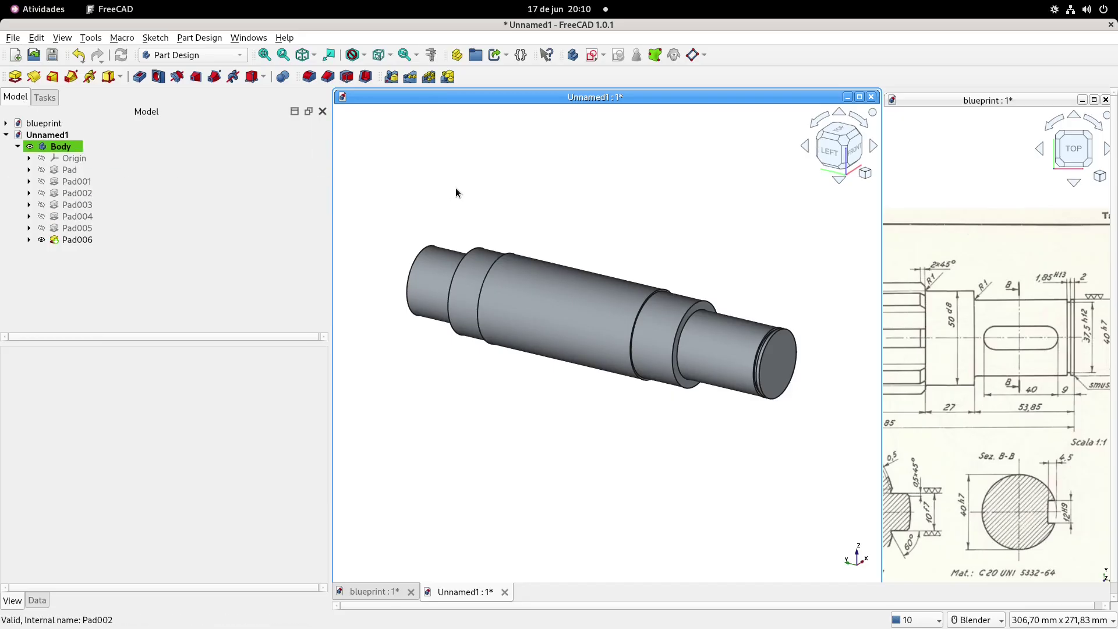
left_click(59, 147)
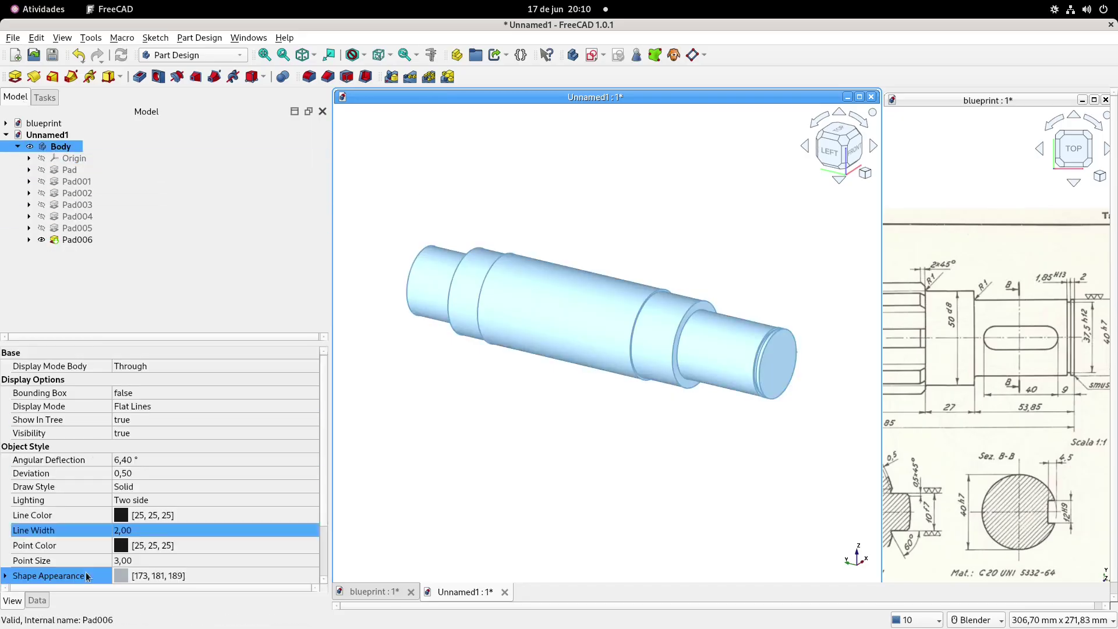
scroll(132, 539, "down", 2)
left_click(131, 526)
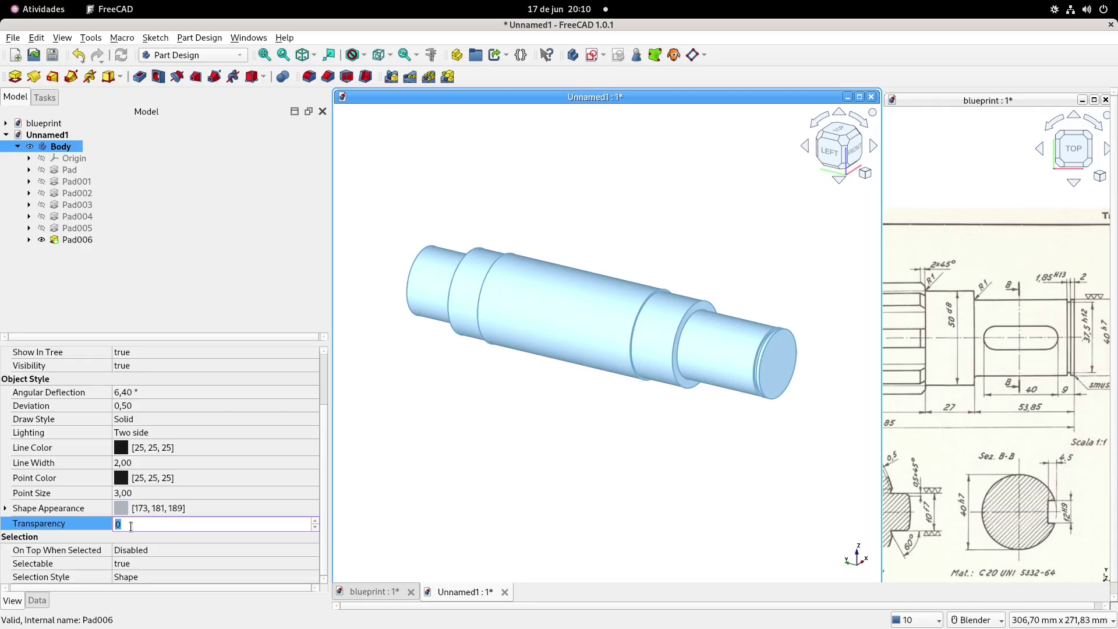
type("25")
key("Return")
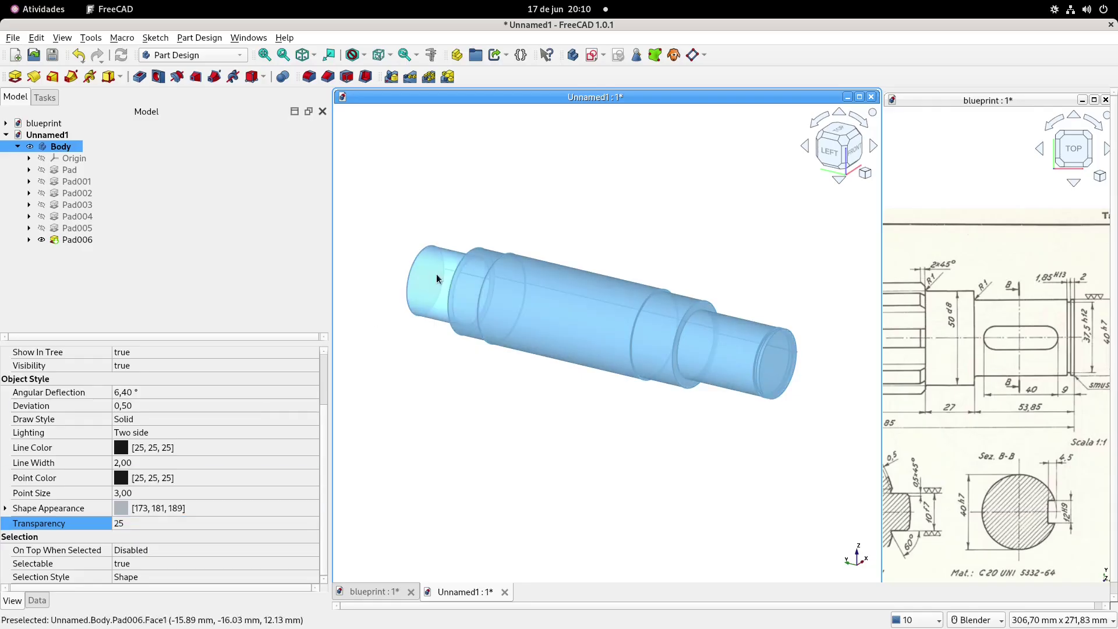
left_click(513, 194)
Show the axis cross at the origin of the shaft model.
left_click(62, 38)
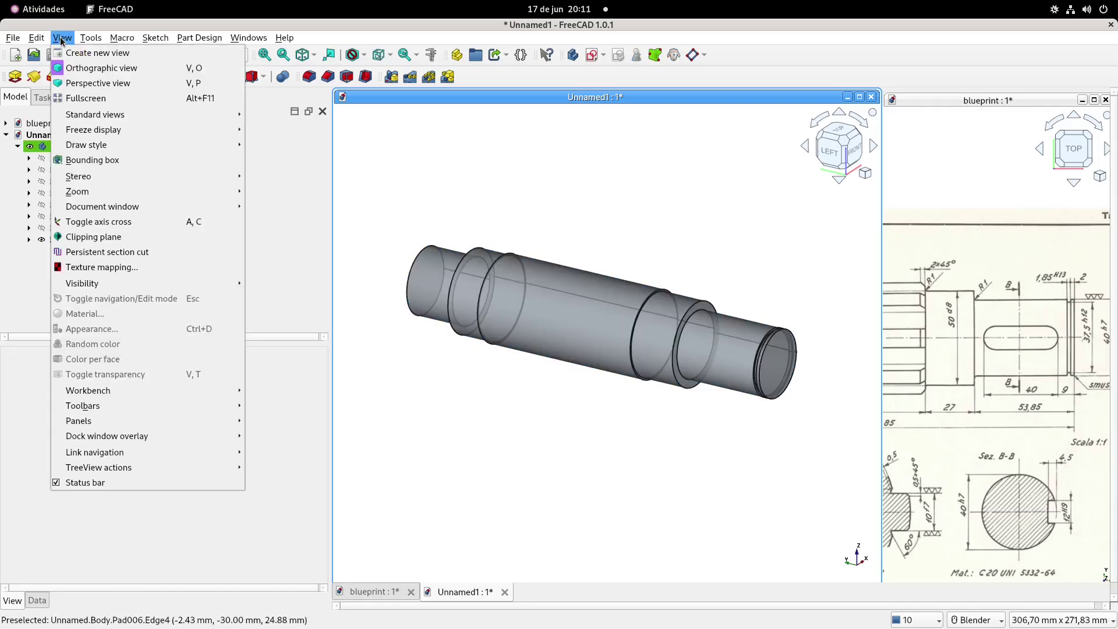
left_click(77, 221)
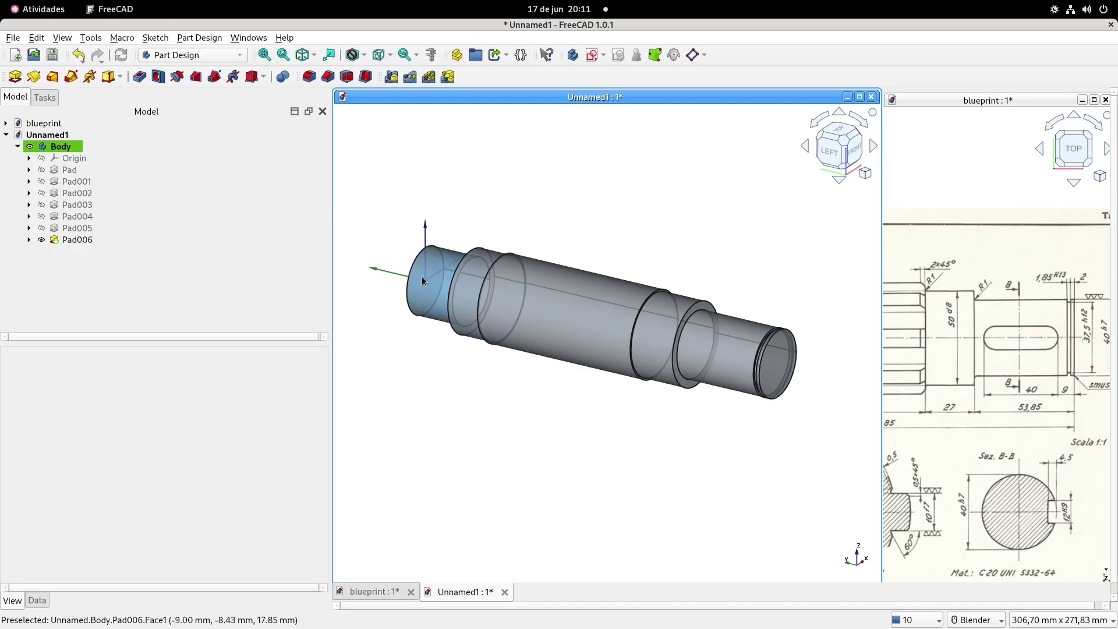
middle_click_drag(792, 328, 779, 323, "shift")
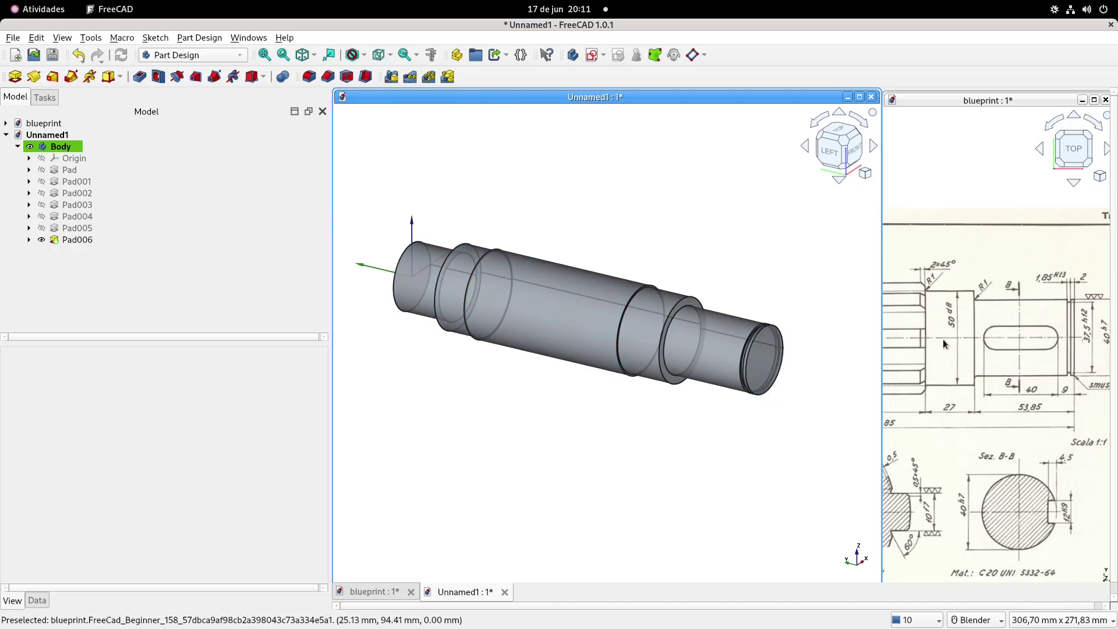
Examine the blueprint's section A-A, enlarged tooth detail and hub view for the spline's diameters, tooth width, chamfers and root relief.
middle_click_drag(942, 339, 1029, 355, "shift")
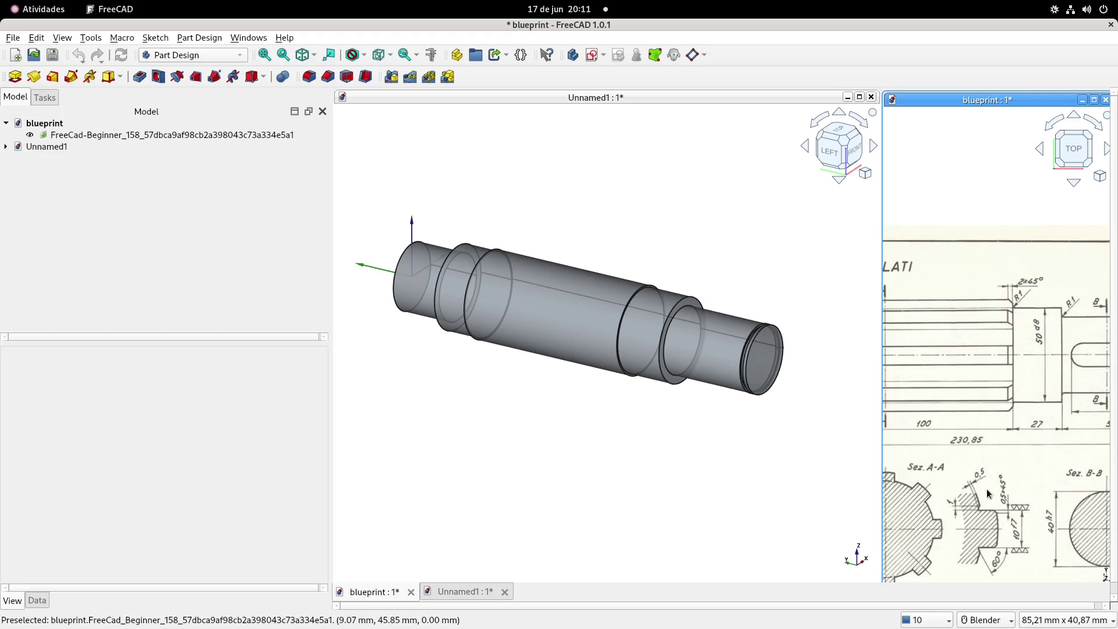
middle_click_drag(986, 488, 988, 411, "shift")
scroll(987, 411, "up", 4)
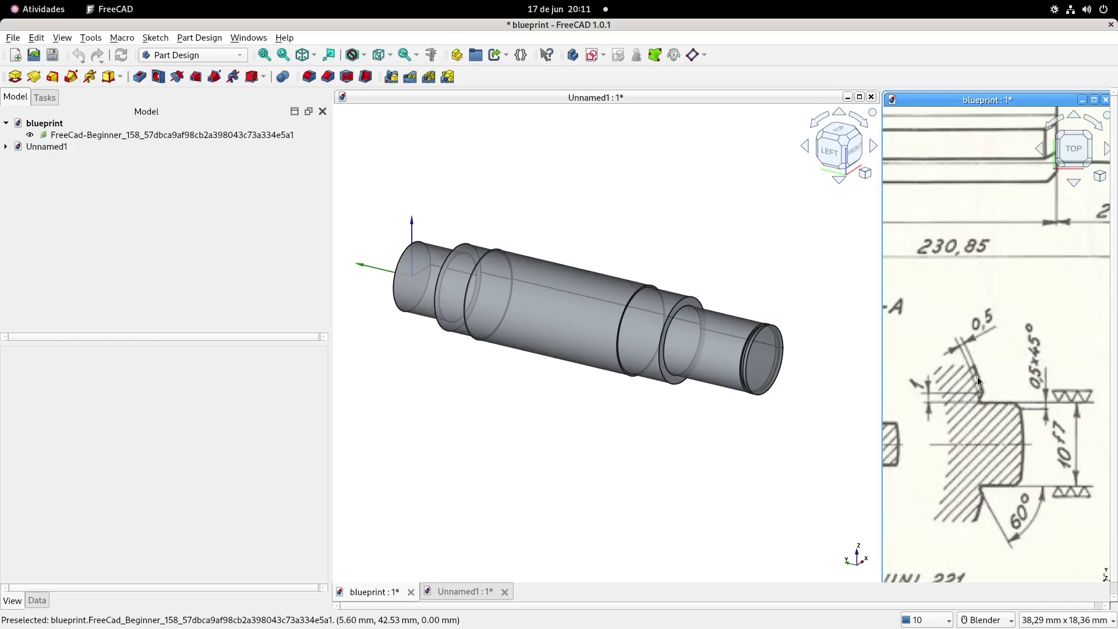
scroll(977, 376, "down", 6)
scroll(952, 466, "up", 1)
middle_click_drag(949, 475, 1053, 386, "shift")
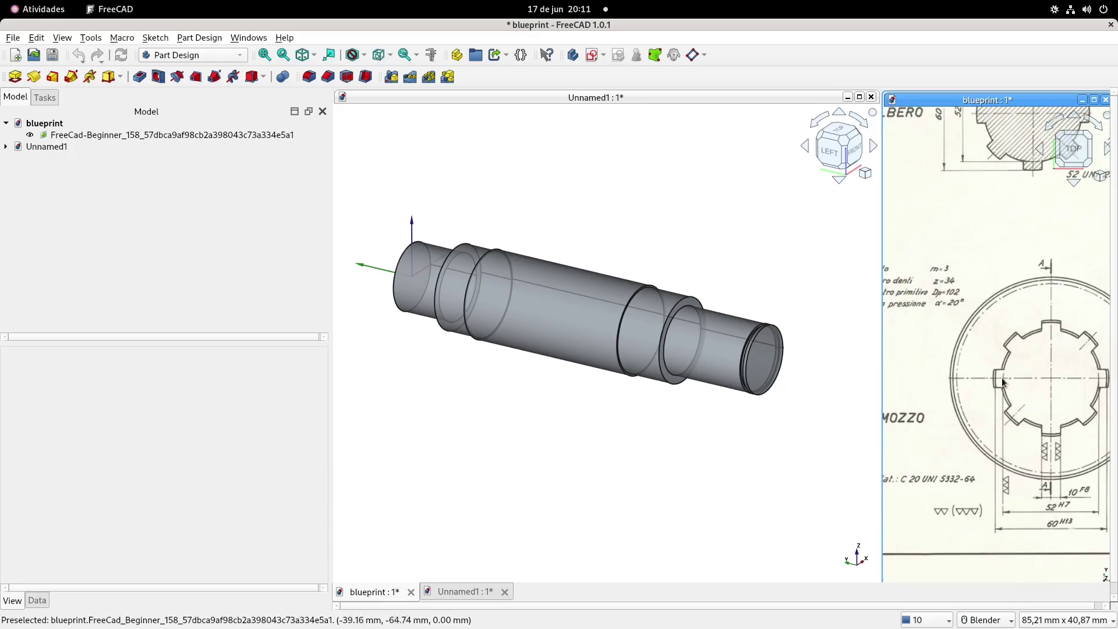
middle_click_drag(1040, 256, 1031, 454, "shift")
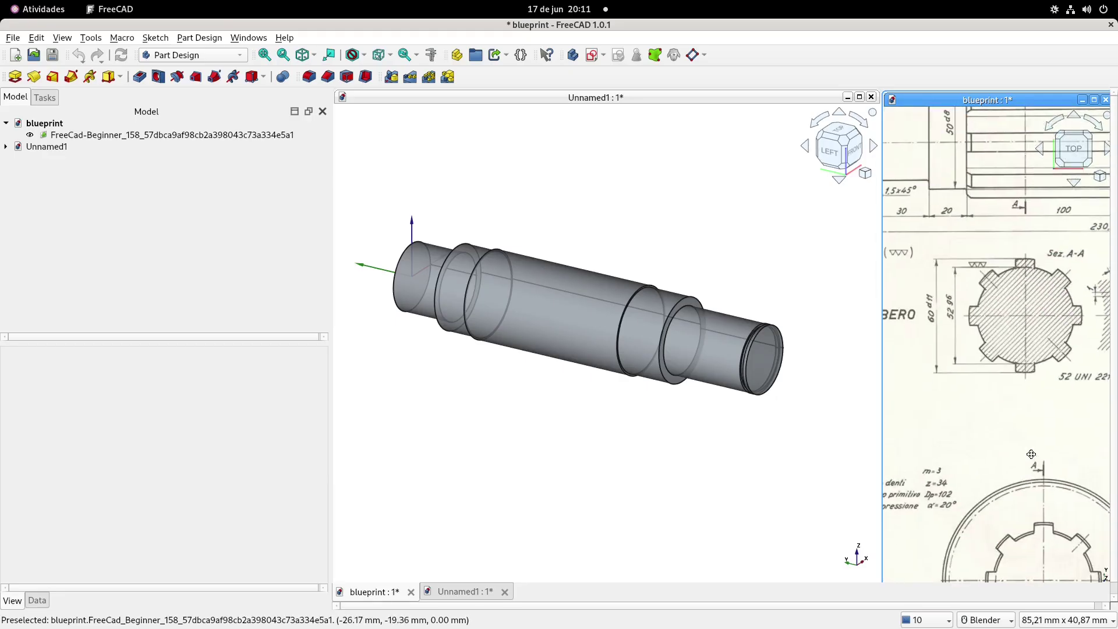
scroll(1006, 287, "up", 4)
middle_click_drag(1040, 291, 900, 301, "shift")
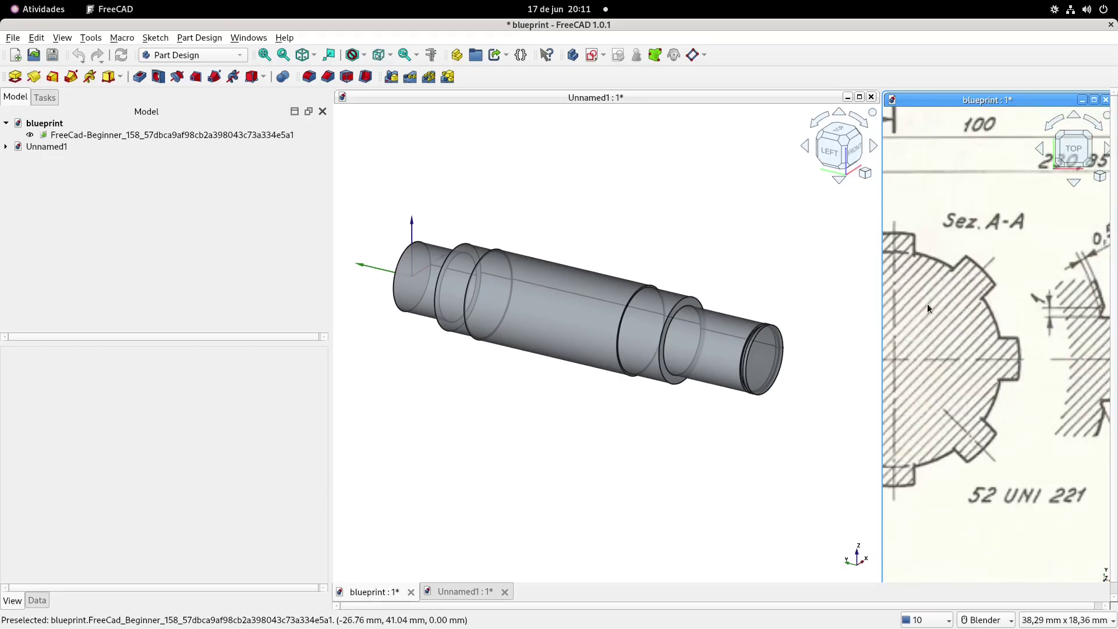
middle_click_drag(1026, 311, 899, 313, "shift")
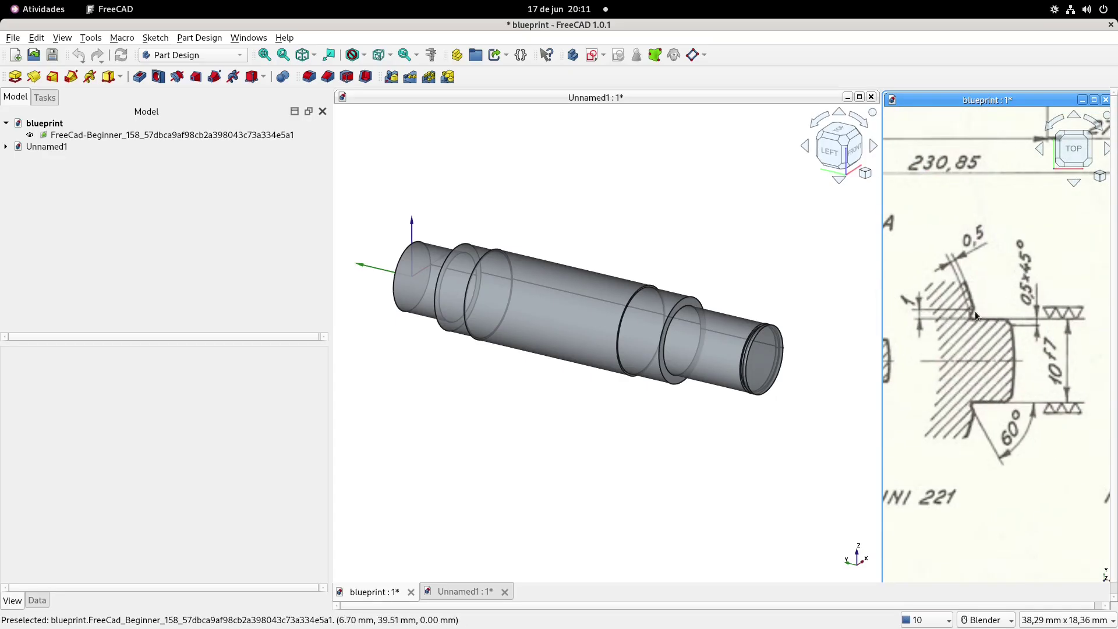
middle_click_drag(969, 303, 979, 340, "shift")
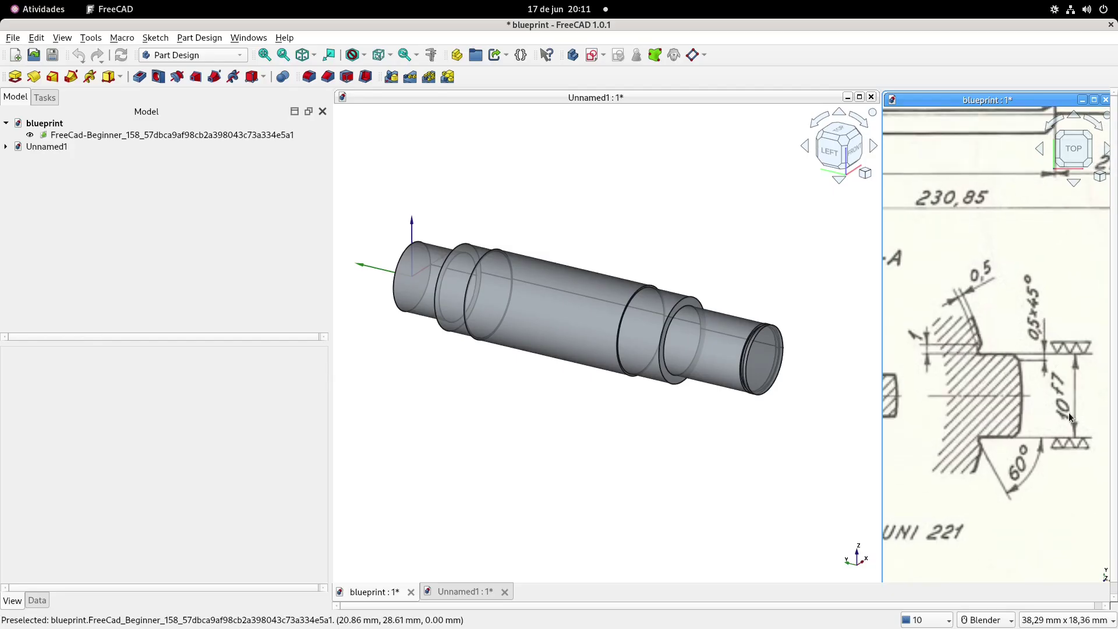
scroll(1041, 411, "down", 4)
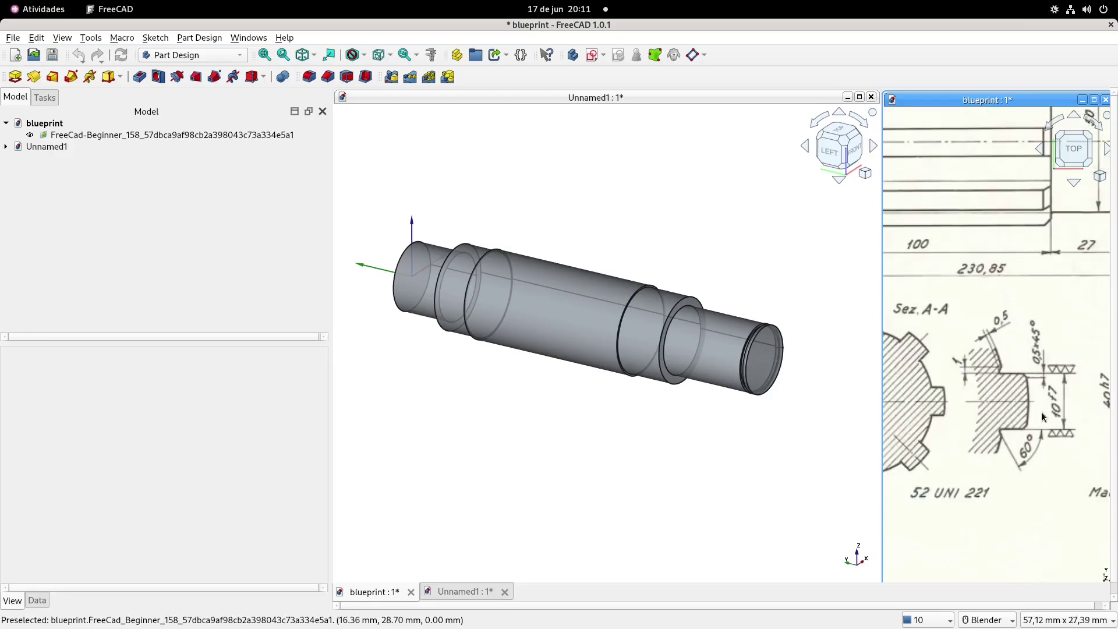
scroll(1047, 396, "up", 1)
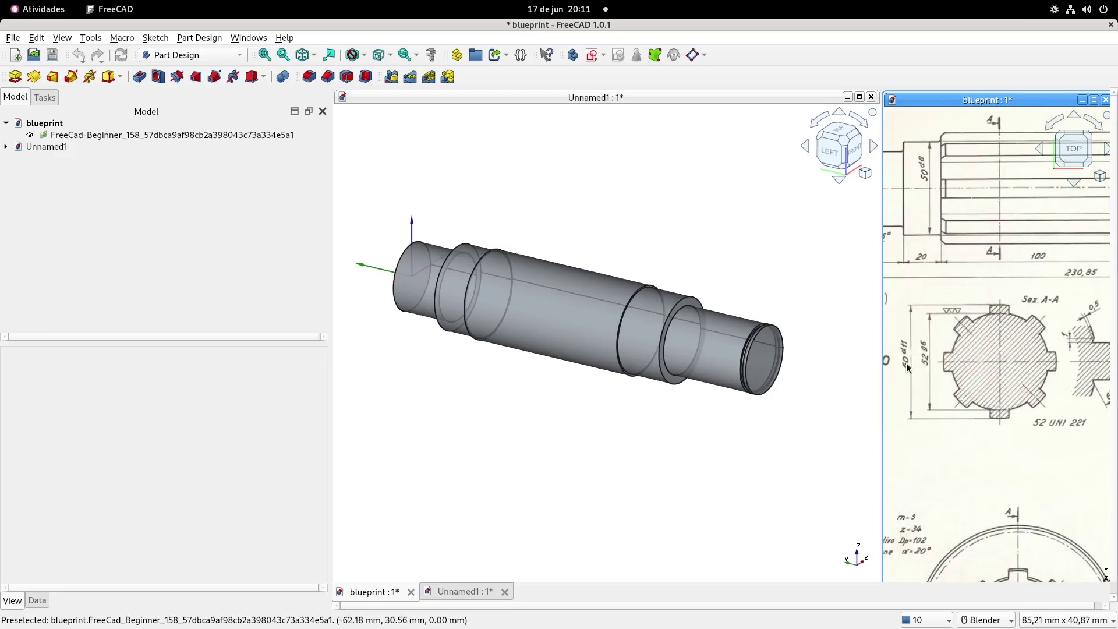
Start a sketch on the narrow annular face at the end of the long central section and link its outer edge as external geometry.
middle_click_drag(689, 213, 698, 249, "shift")
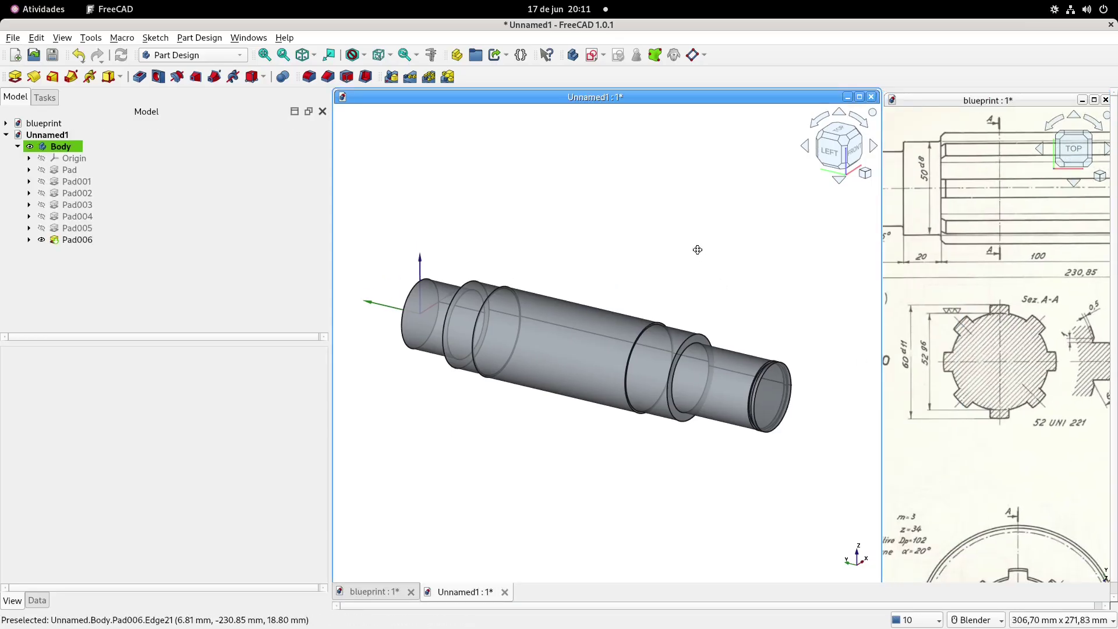
middle_click_drag(1008, 350, 990, 355, "shift")
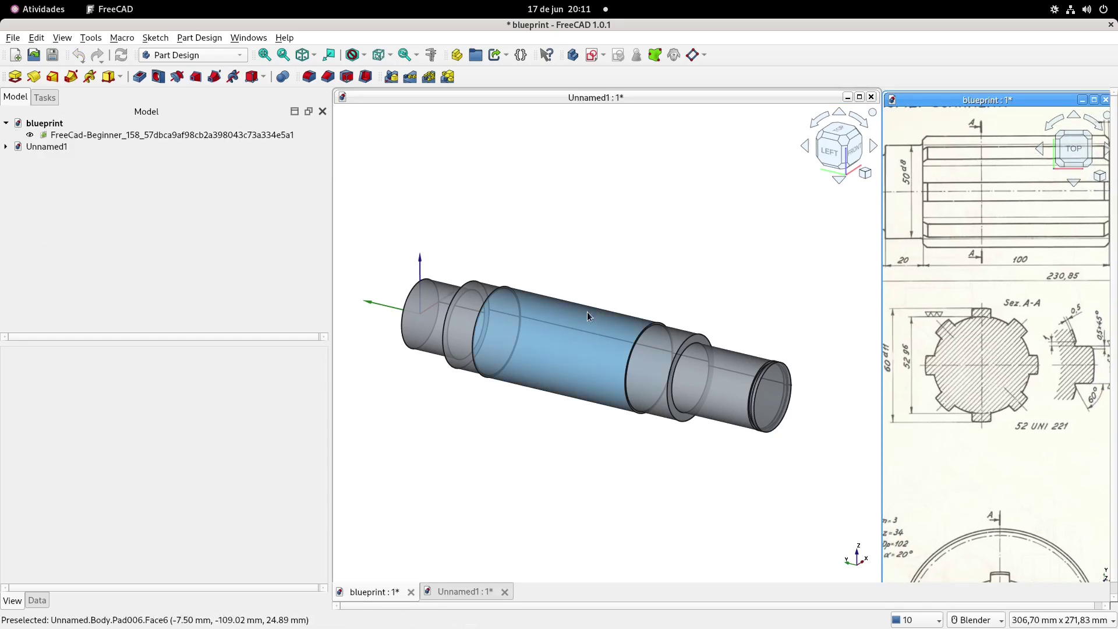
scroll(588, 315, "up", 3)
scroll(693, 332, "up", 5)
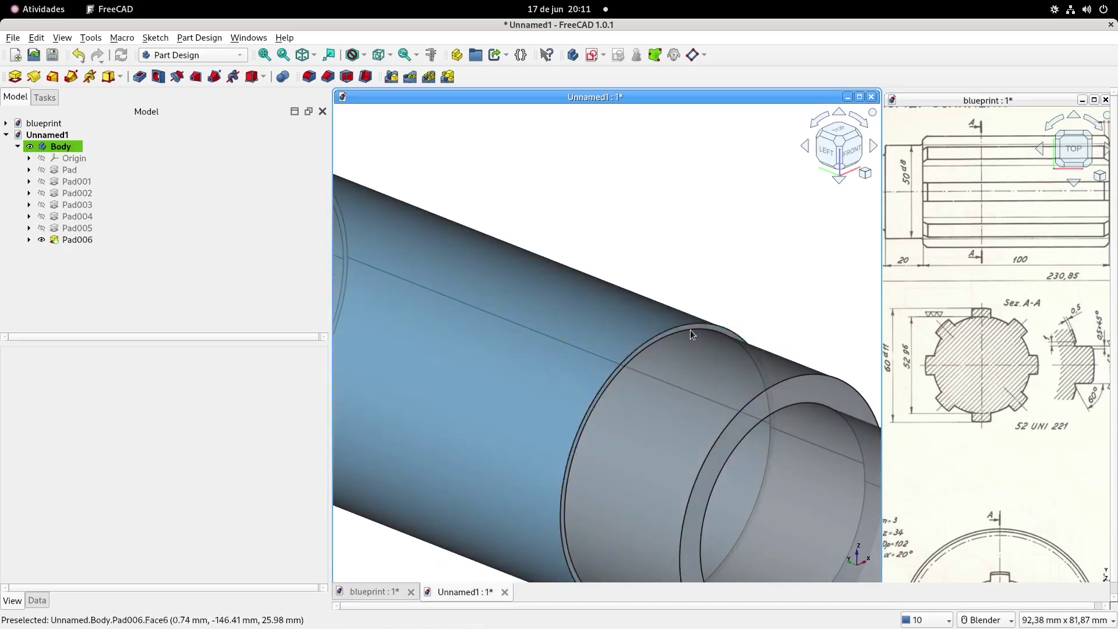
scroll(691, 331, "up", 3)
scroll(678, 316, "up", 3)
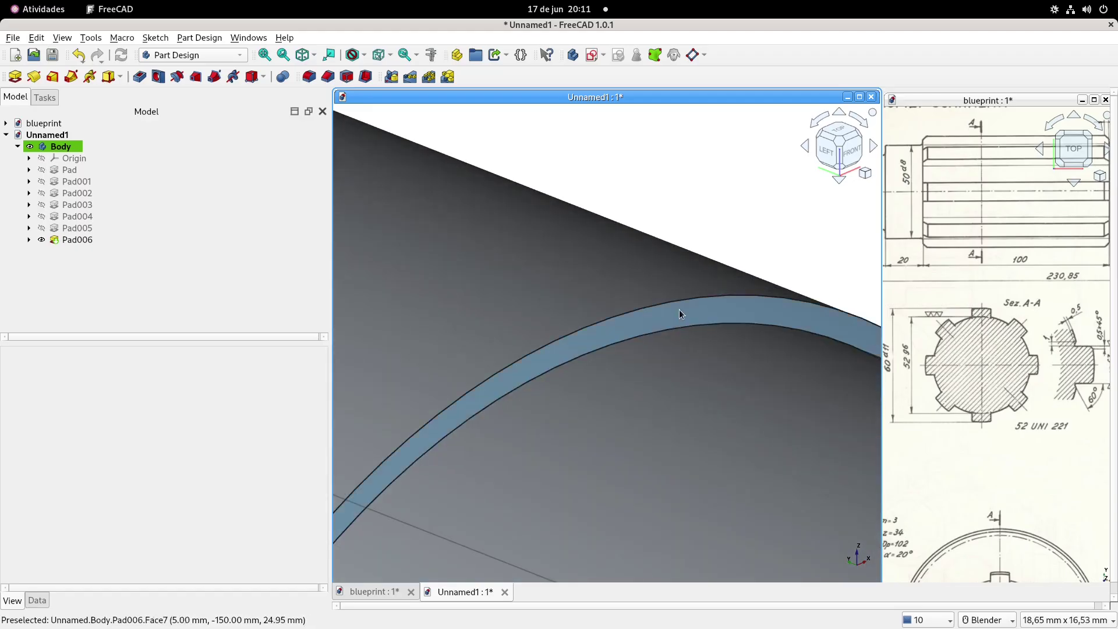
left_click(680, 310)
scroll(679, 311, "down", 6)
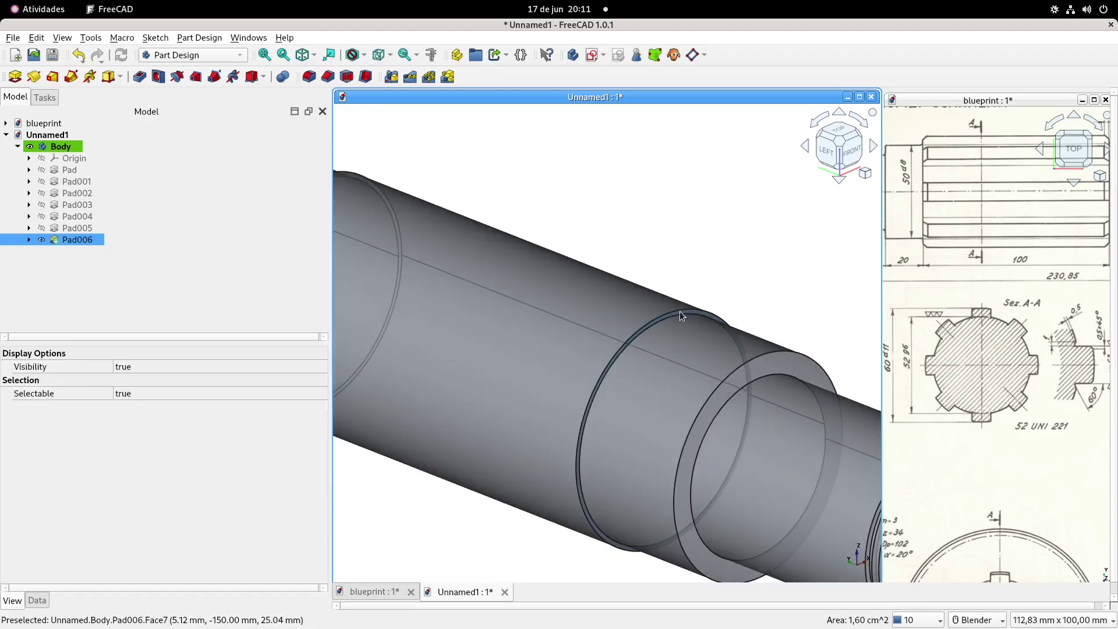
left_click(592, 56)
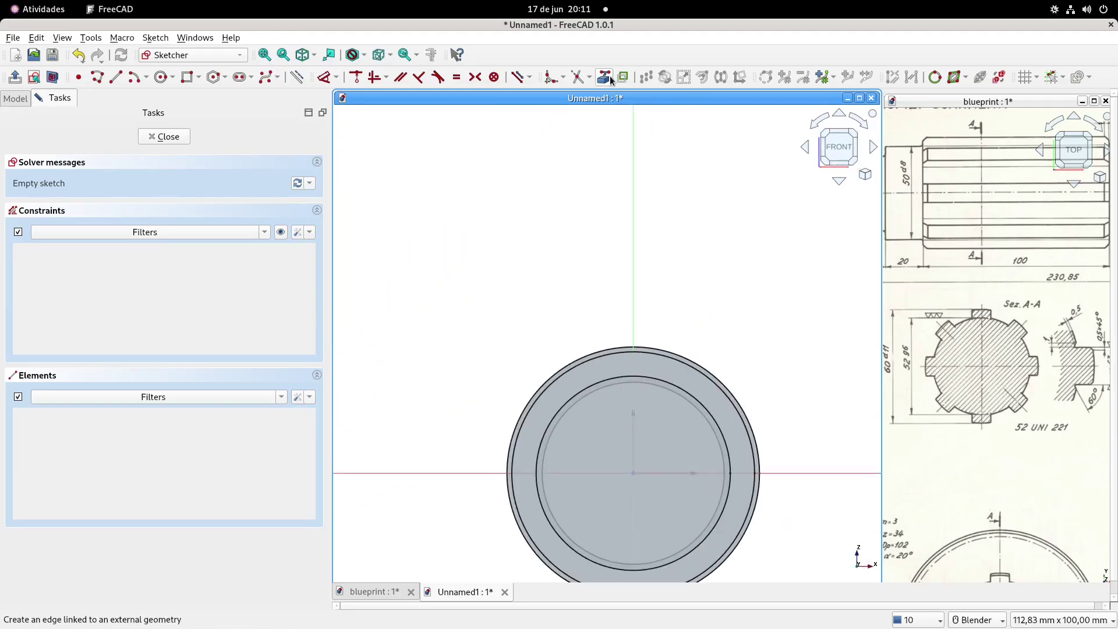
scroll(718, 322, "up", 3)
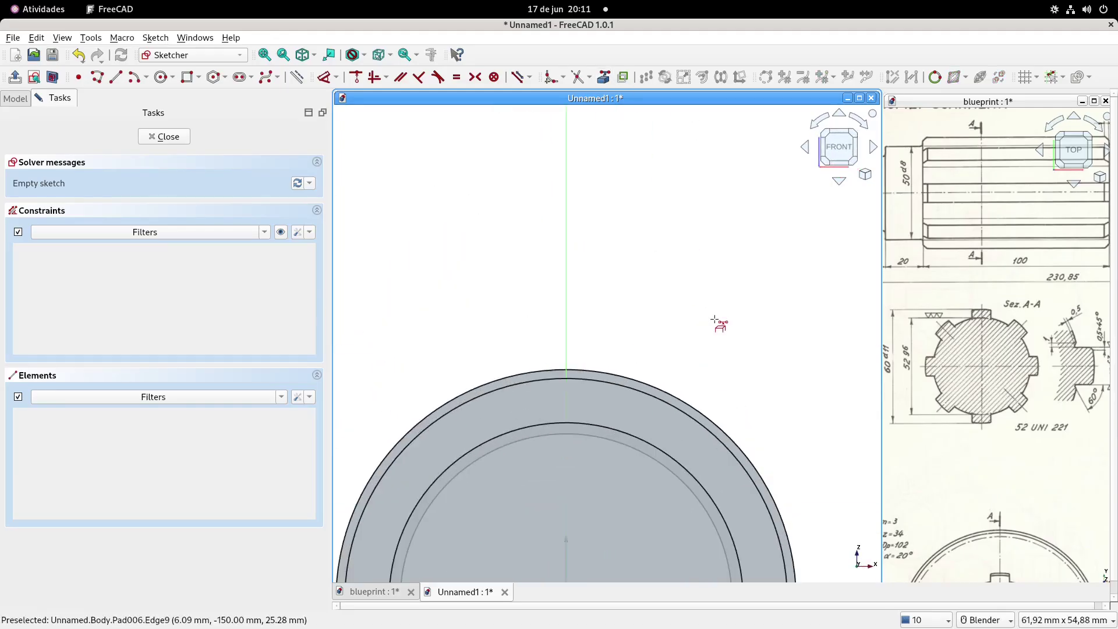
left_click(651, 385)
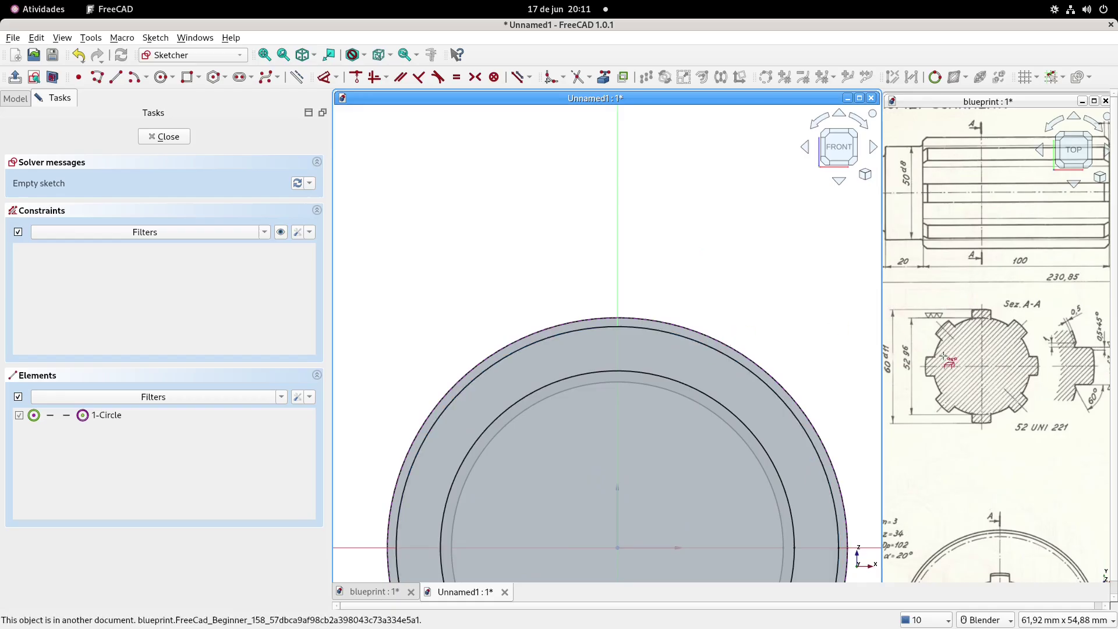
Draw a 60 mm diameter circle centred on the origin and convert it to construction geometry.
scroll(949, 361, "down", 3)
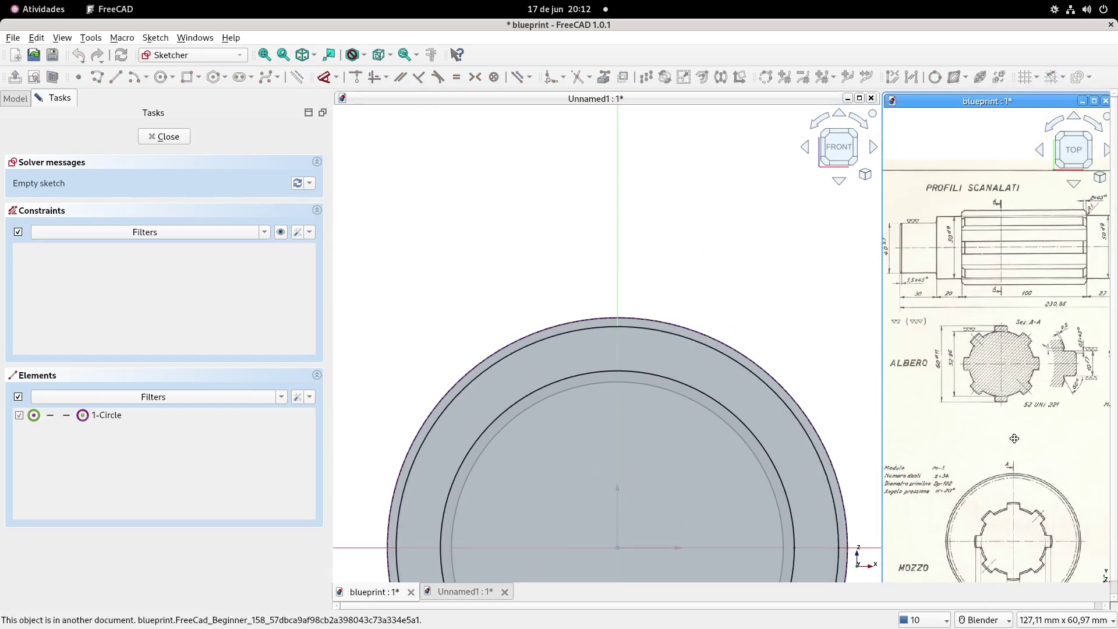
scroll(1012, 431, "up", 5)
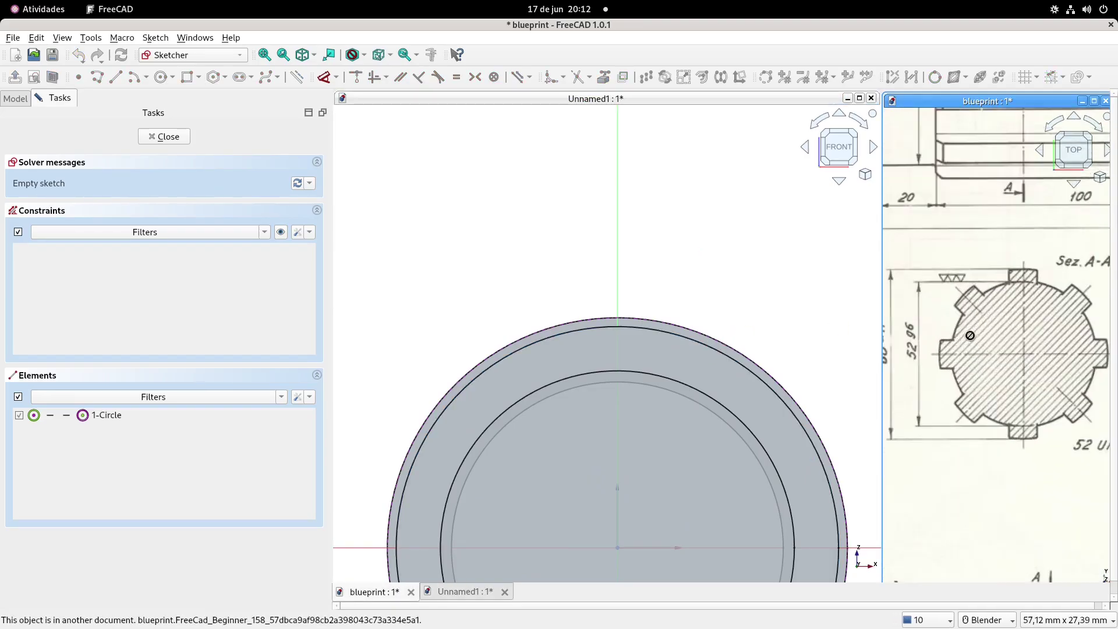
middle_click_drag(1065, 325, 924, 322, "shift")
mouse_move(1044, 341)
middle_mouse_down("shift")
mouse_move(1019, 339)
mouse_move(1035, 343)
middle_mouse_up("shift")
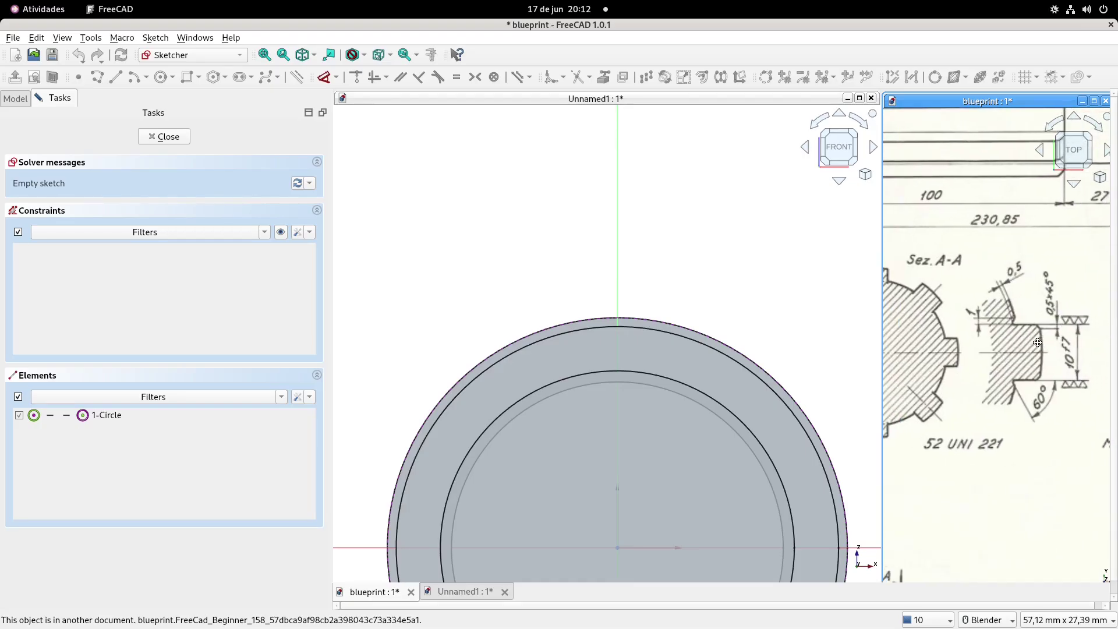
scroll(700, 328, "down", 3)
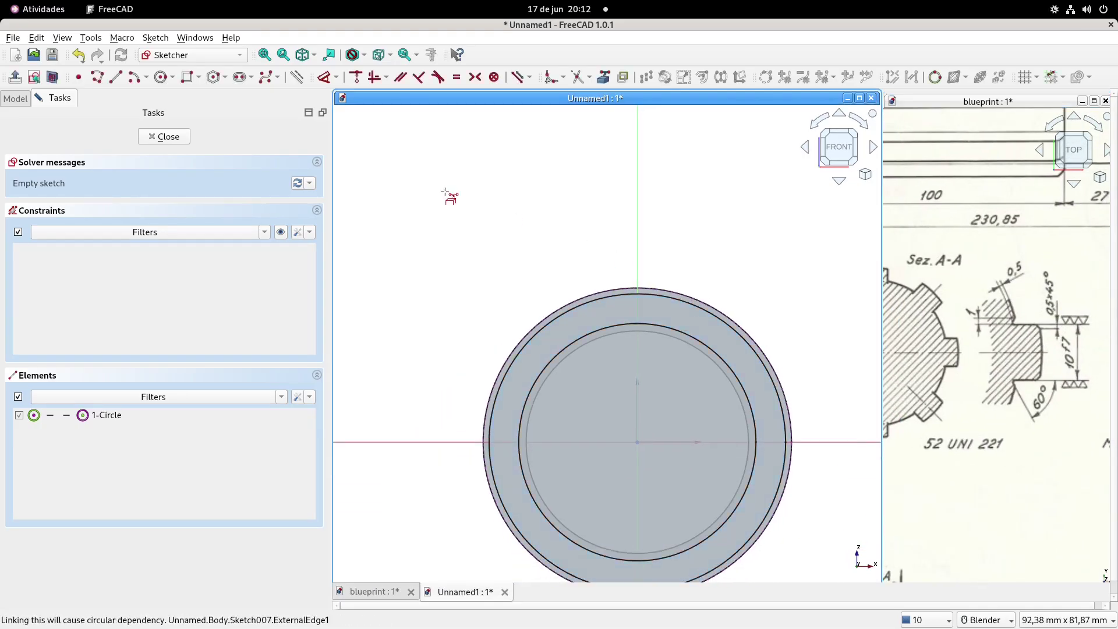
left_click(161, 77)
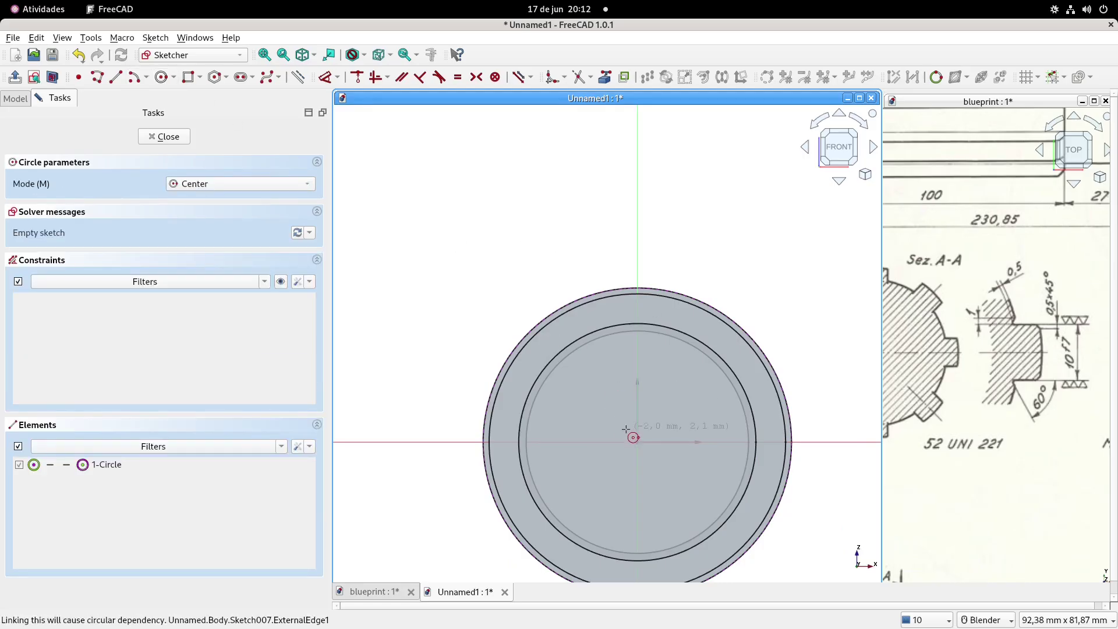
left_click(52, 78)
left_click(638, 443)
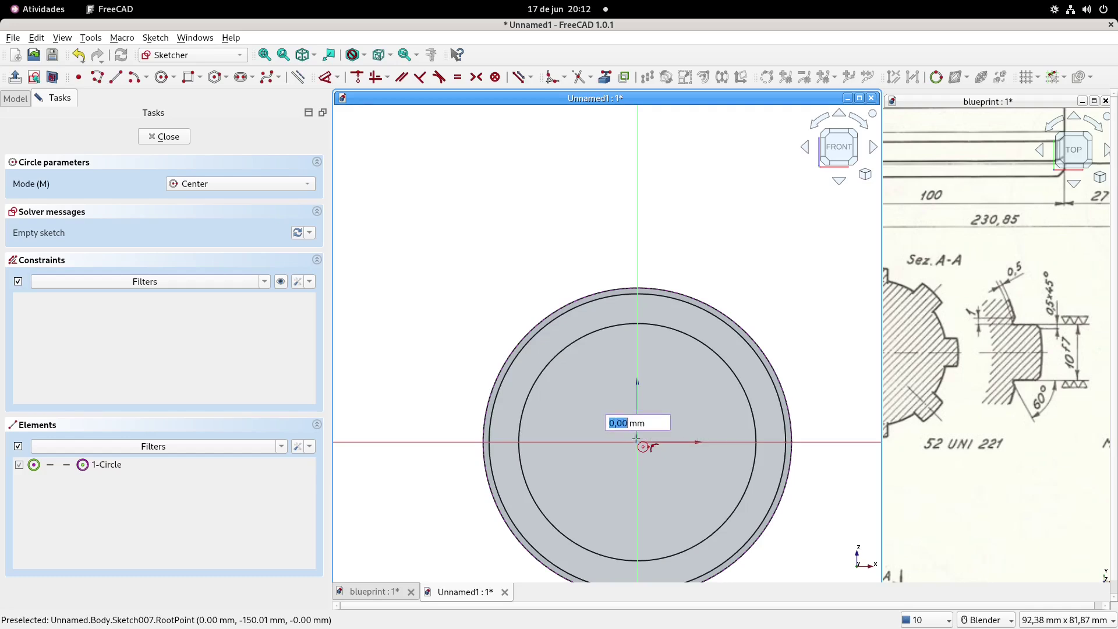
type("60")
key("Return")
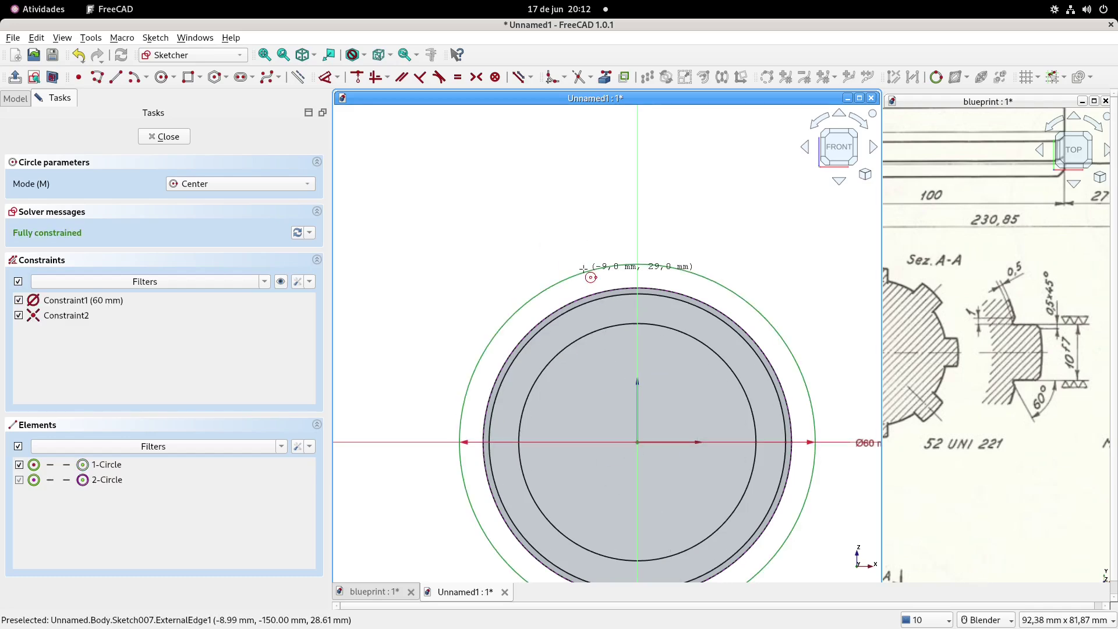
key("Escape")
left_click(582, 273)
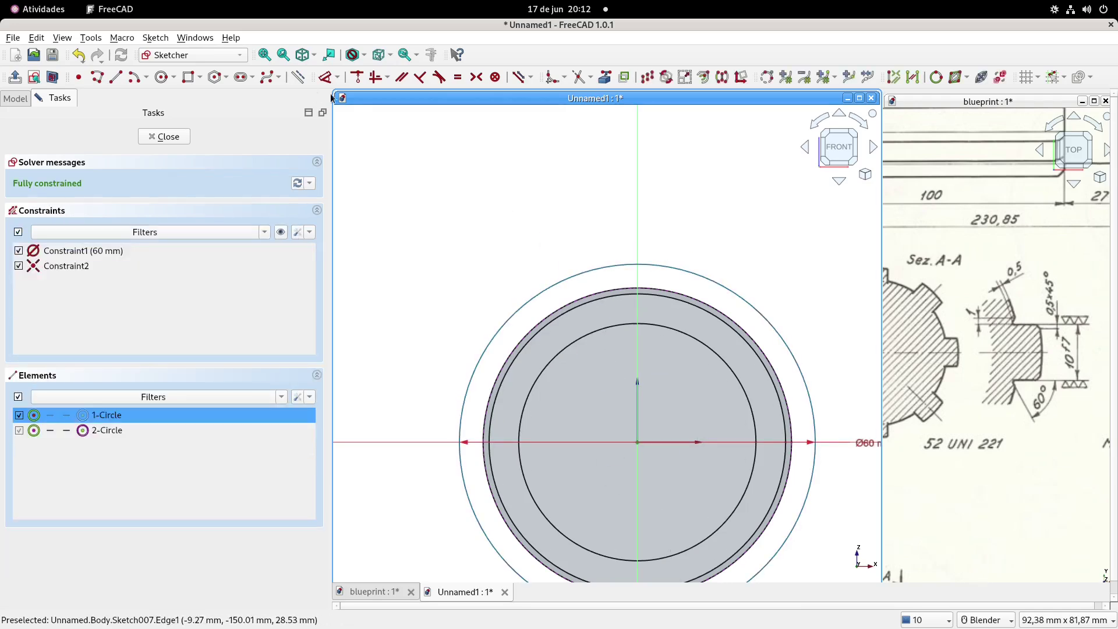
left_click(302, 80)
Draw a tooth rectangle between the 60 mm construction circle and the linked shaft edge, and constrain its remaining upper corner to the circle.
scroll(653, 284, "up", 5)
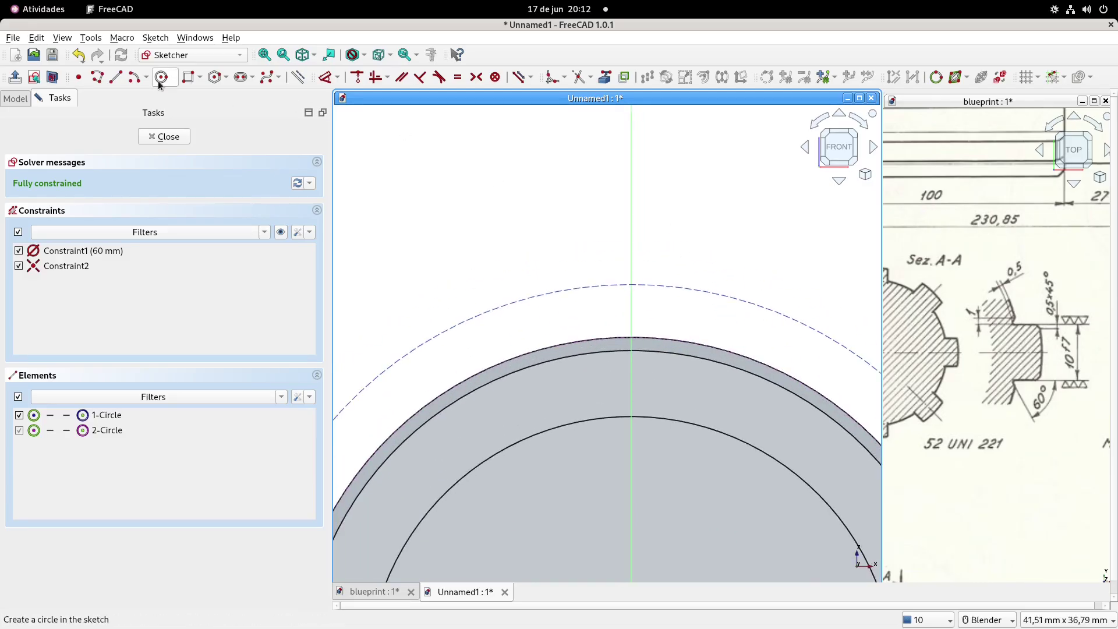
left_click(188, 76)
left_click(543, 295)
left_click(703, 345)
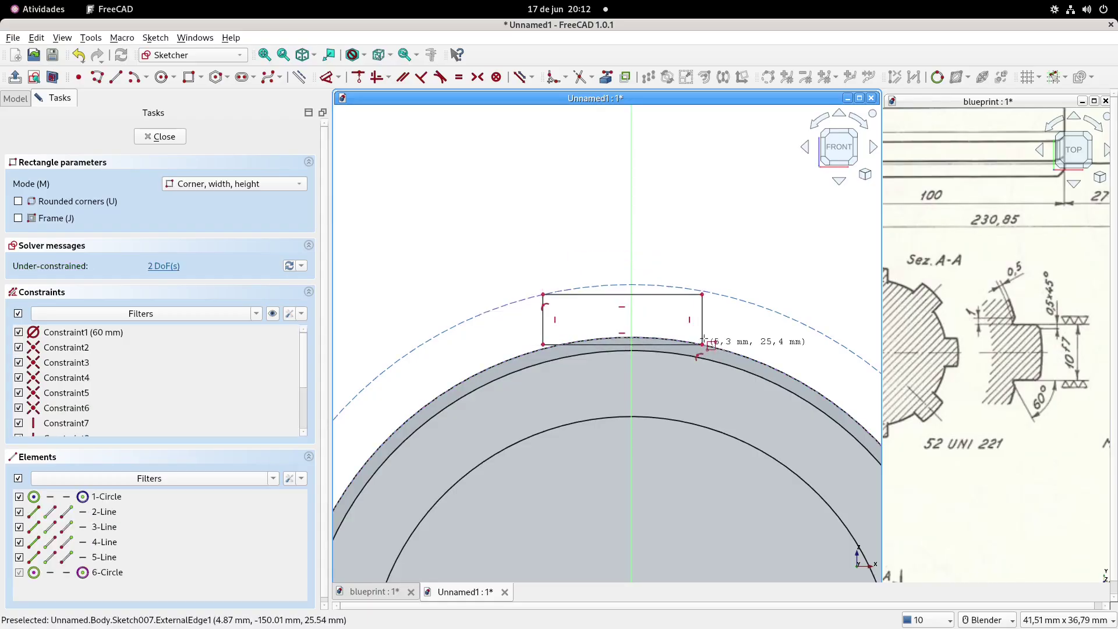
right_click(724, 332)
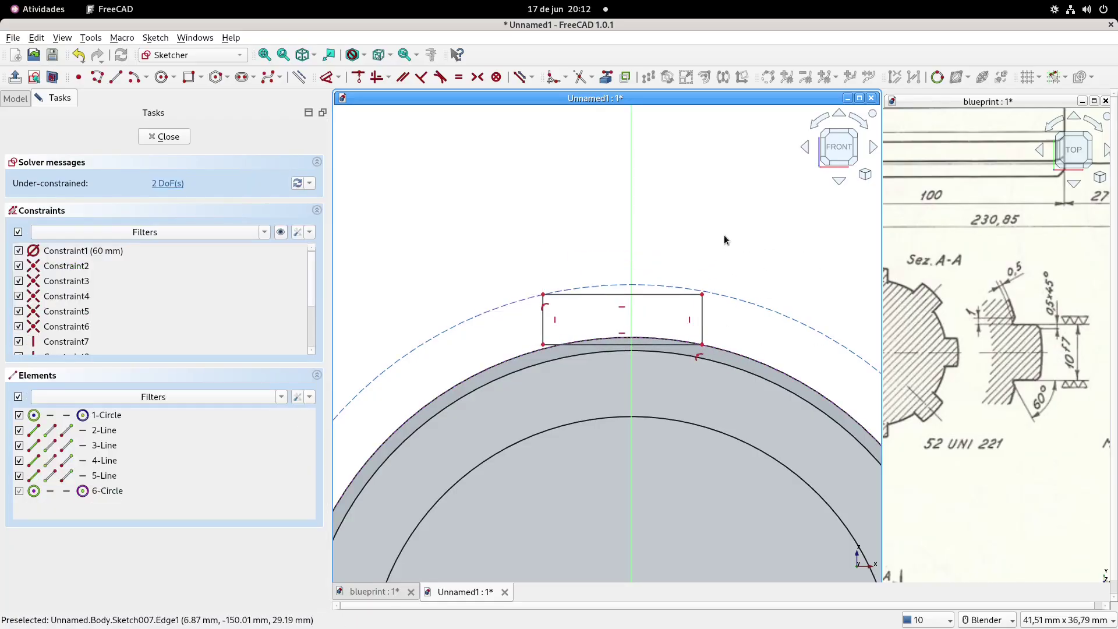
left_click(702, 299)
left_click(683, 288)
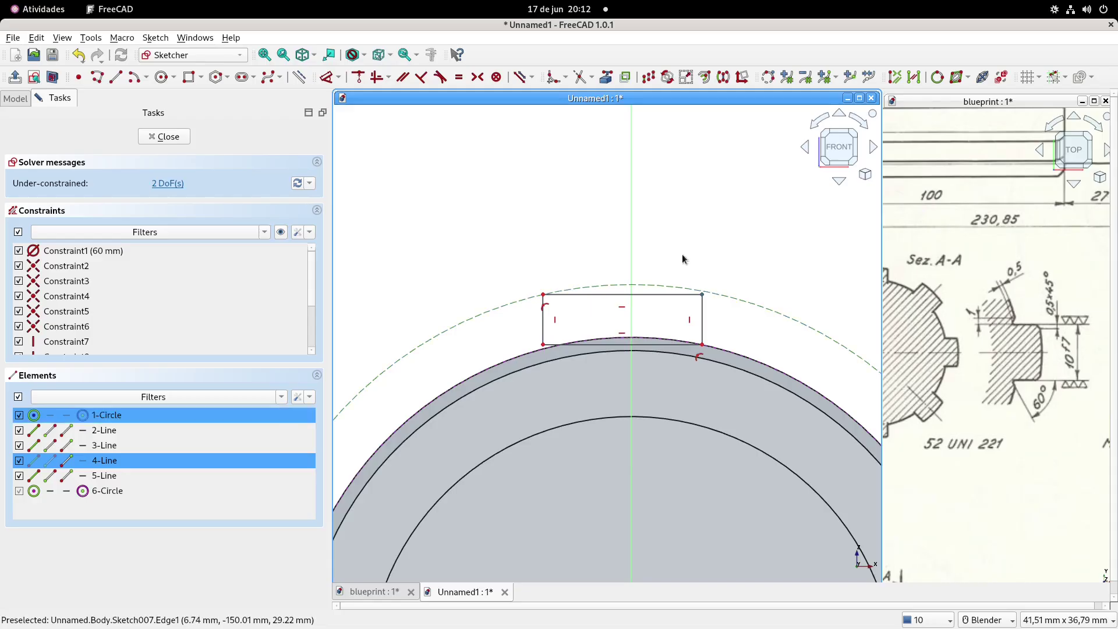
left_click(358, 76)
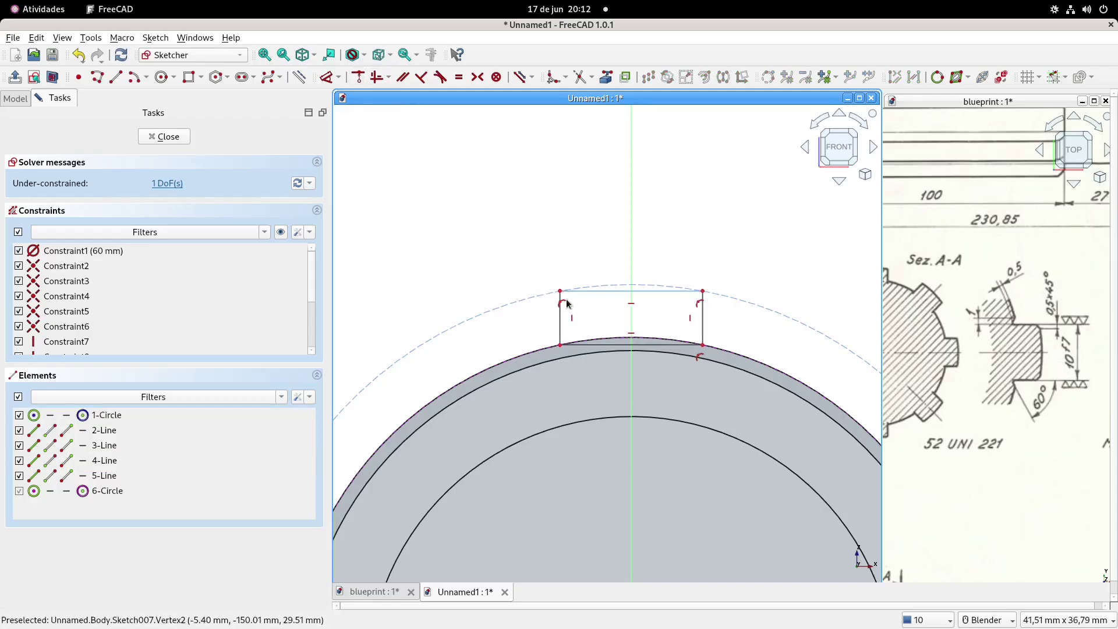
mouse_move(564, 295)
left_mouse_down()
mouse_move(581, 302)
mouse_move(548, 293)
left_mouse_up()
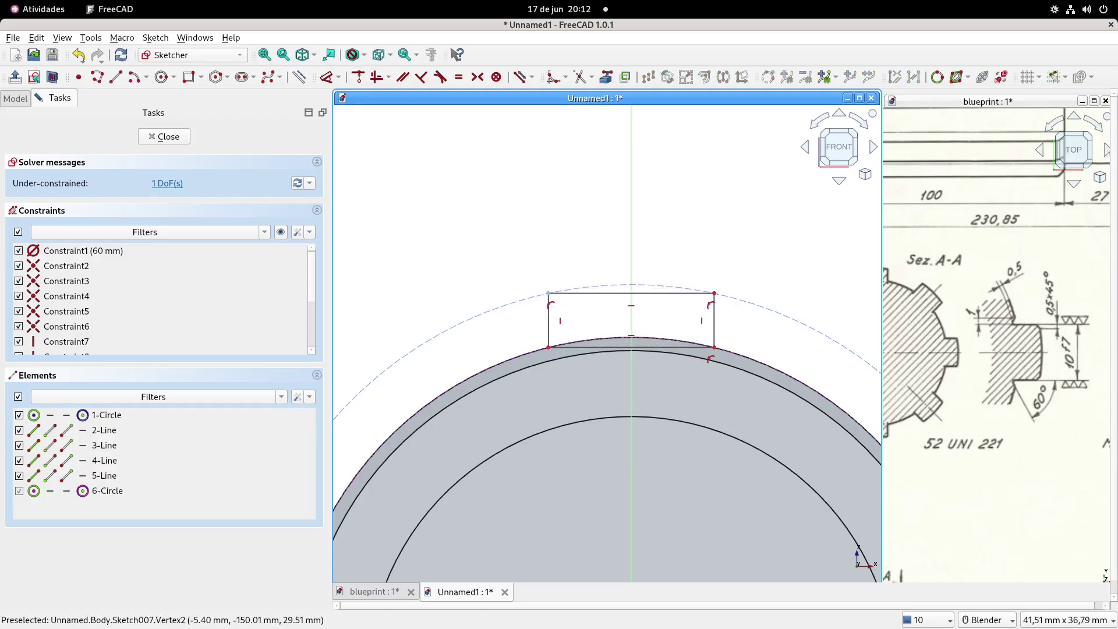
Convert the rectangle's top edge to construction geometry and draw an arc centred on the origin between its upper corners.
left_click(653, 293)
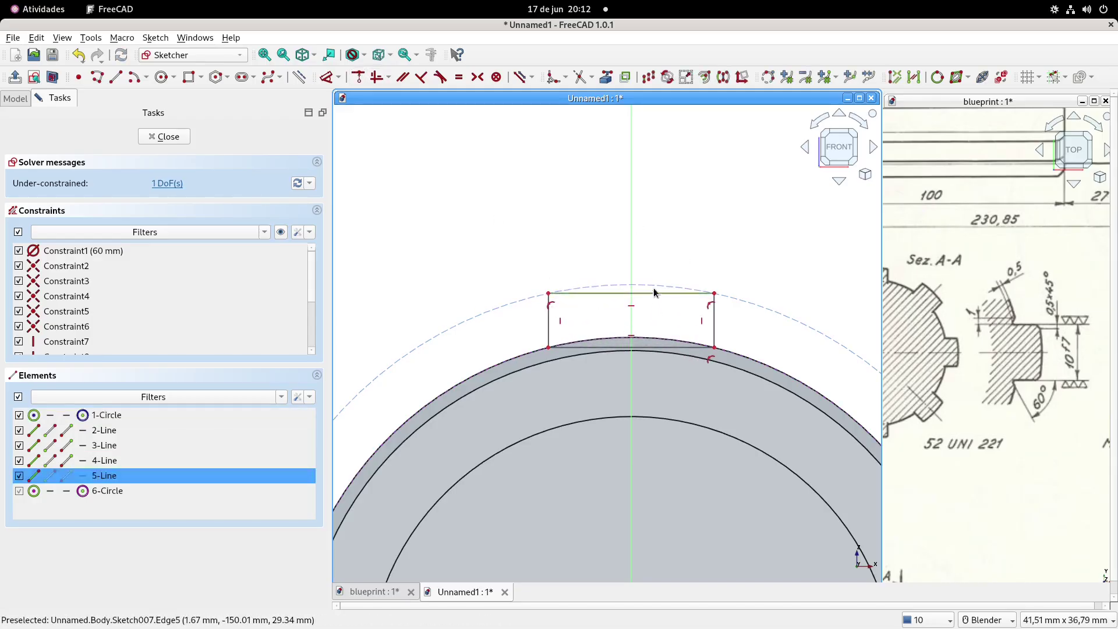
left_click(299, 77)
left_click_drag(551, 298, 554, 296)
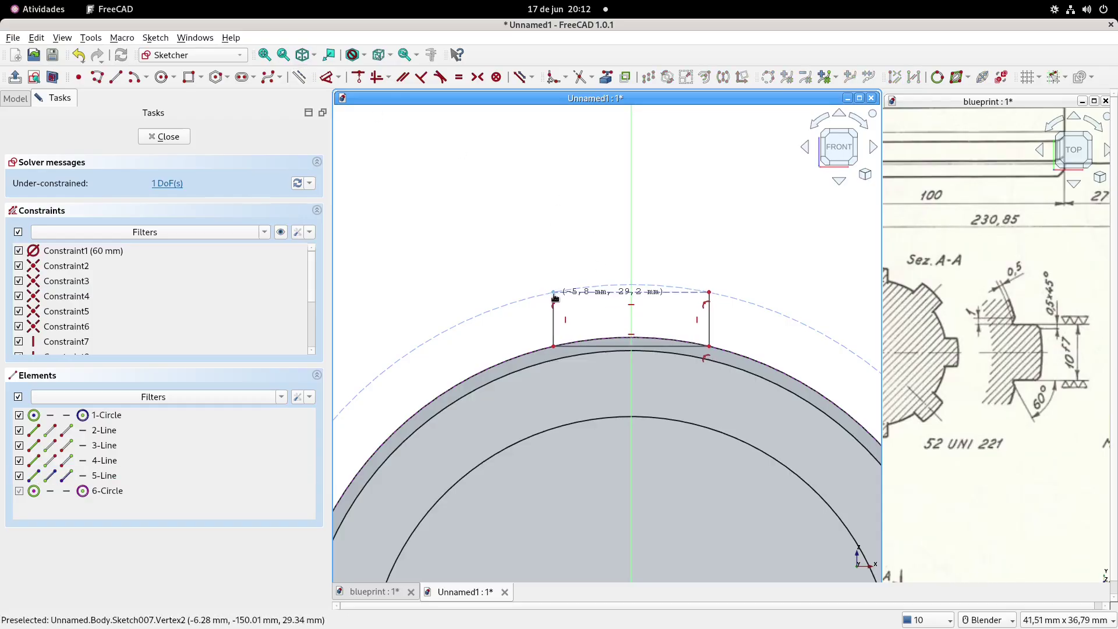
left_click(133, 79)
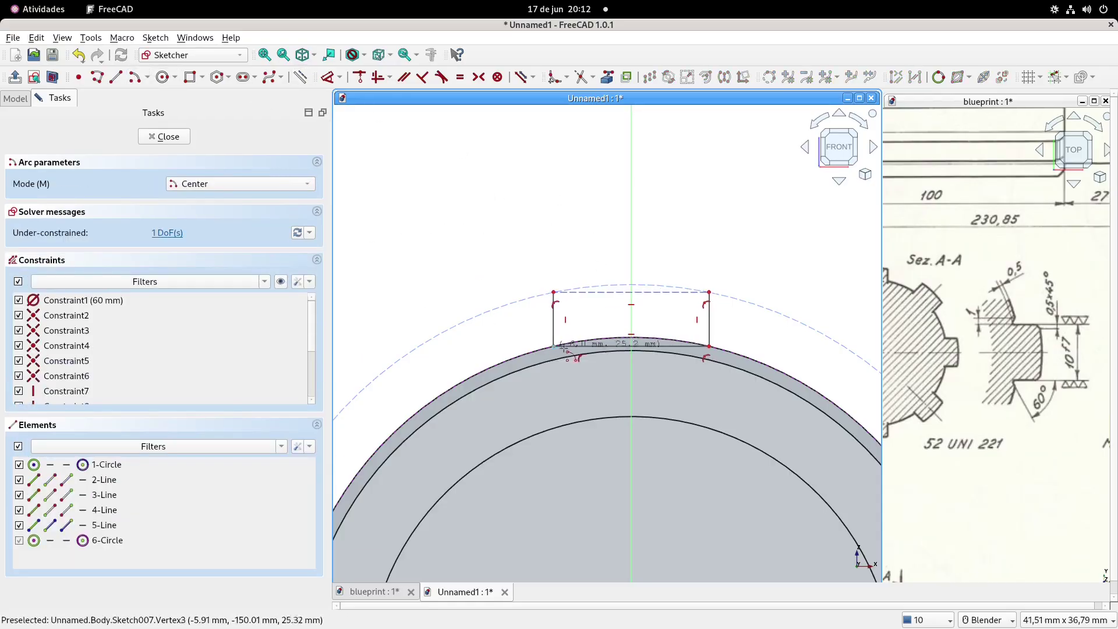
scroll(600, 440, "down", 3)
left_click(599, 437)
scroll(553, 221, "up", 5)
left_click(570, 239)
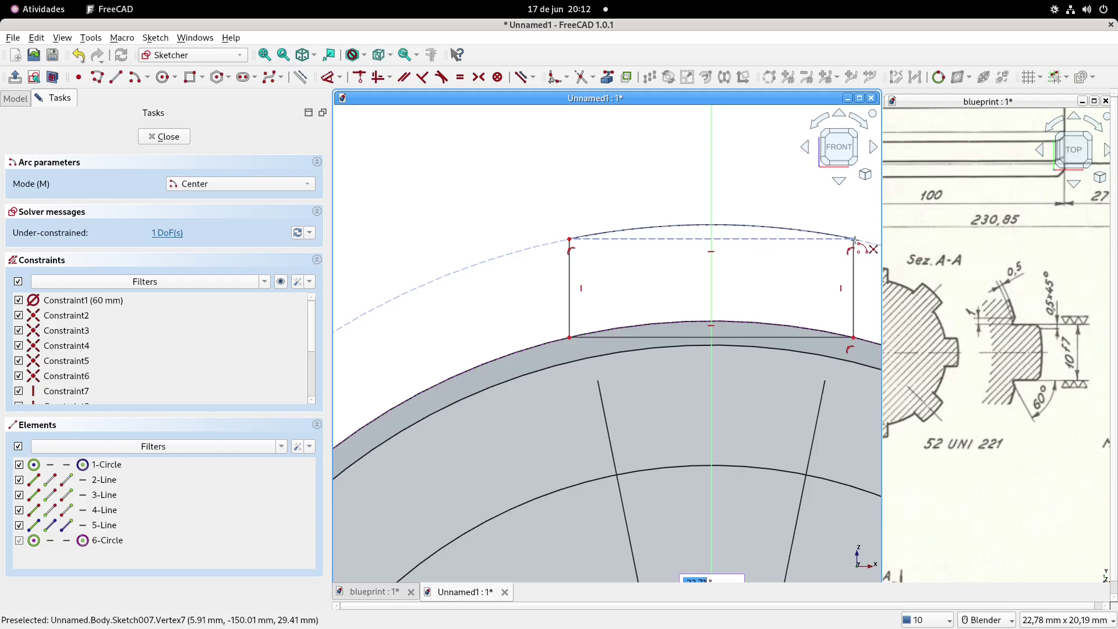
left_click(854, 239)
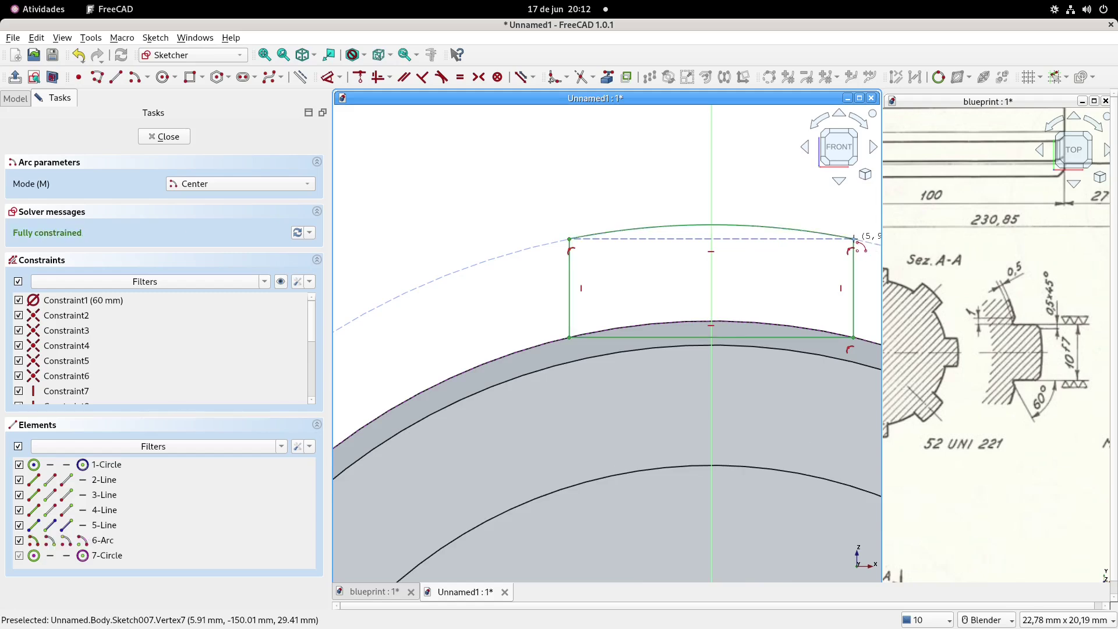
right_click(762, 198)
scroll(745, 238, "down", 3)
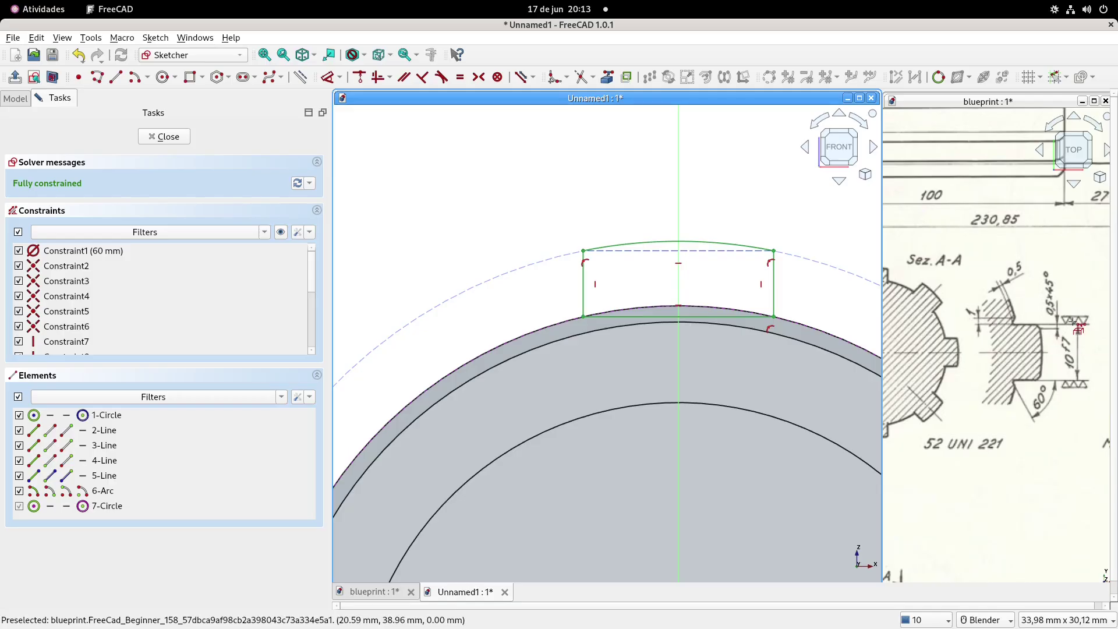
Delete the arc above the tooth rectangle and turn the rectangle's top edge back into normal geometry.
mouse_move(961, 317)
middle_mouse_down("shift")
mouse_move(1019, 321)
mouse_move(981, 320)
middle_mouse_up("shift")
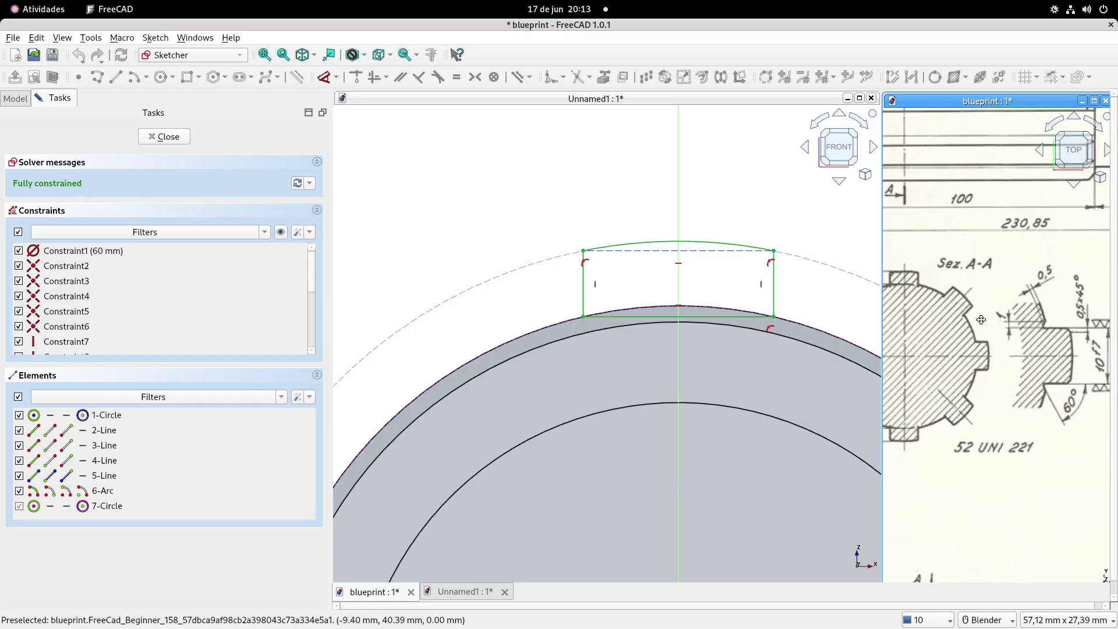
left_click(664, 243)
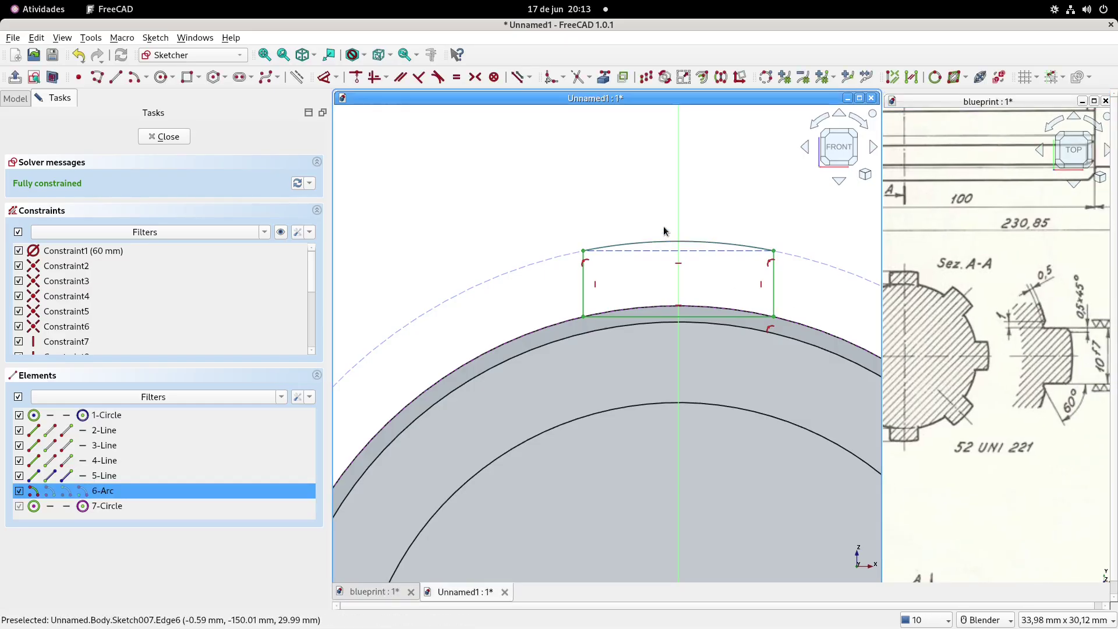
key("Delete")
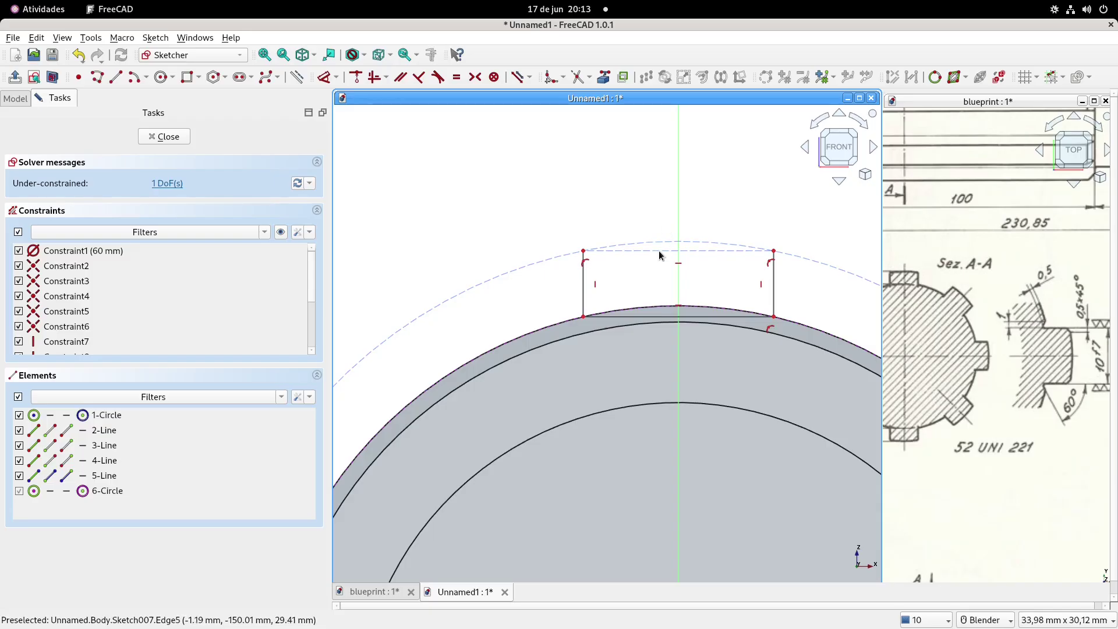
left_click(659, 251)
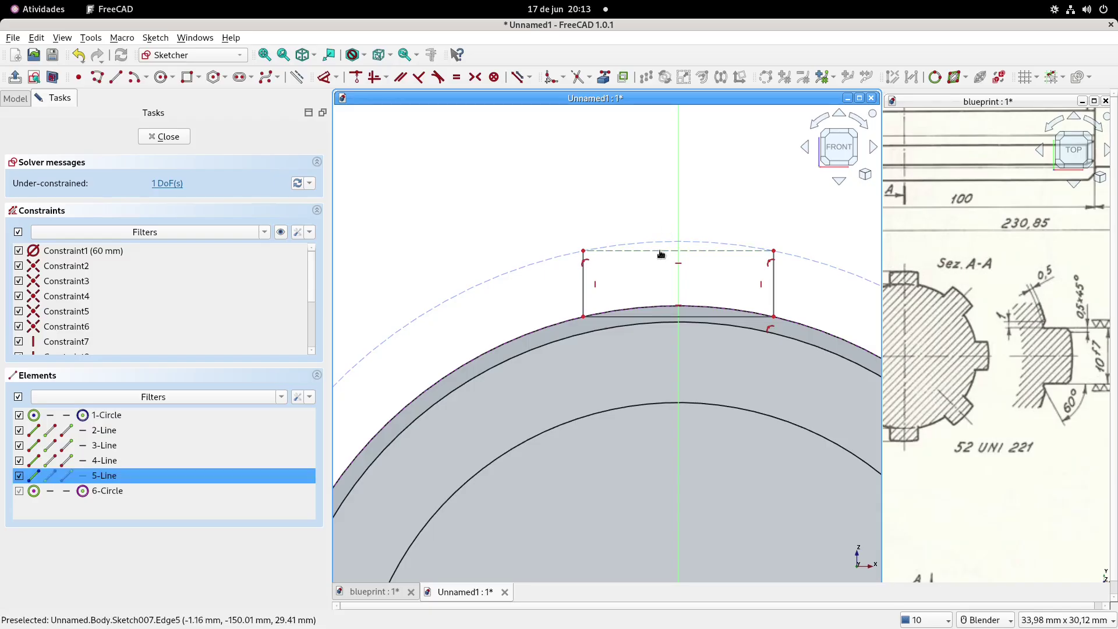
left_click(323, 77)
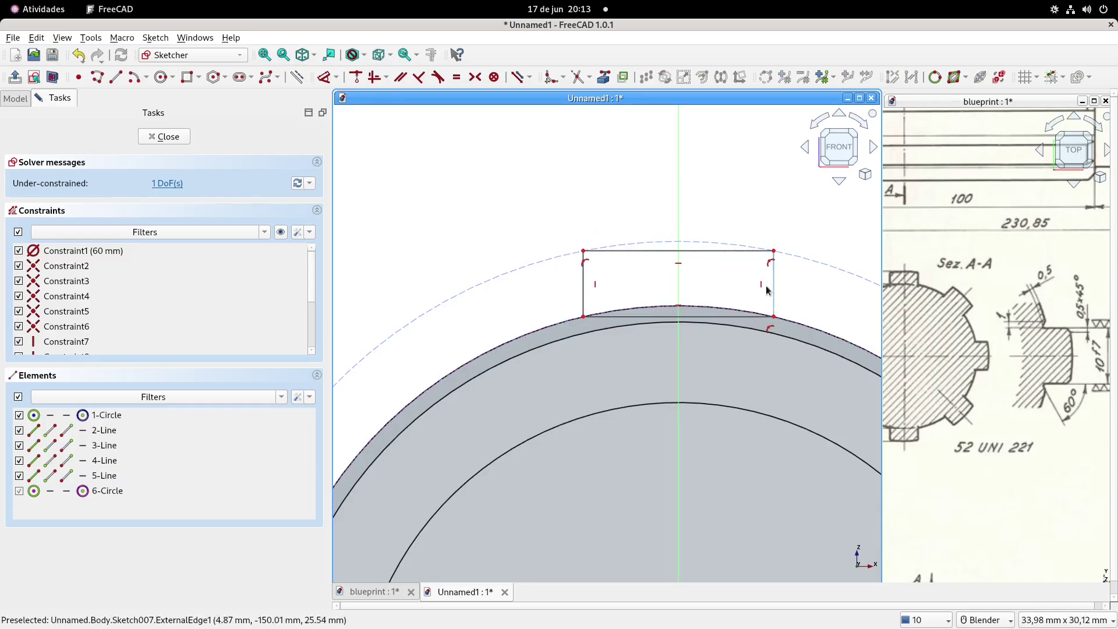
left_click_drag(774, 250, 787, 255)
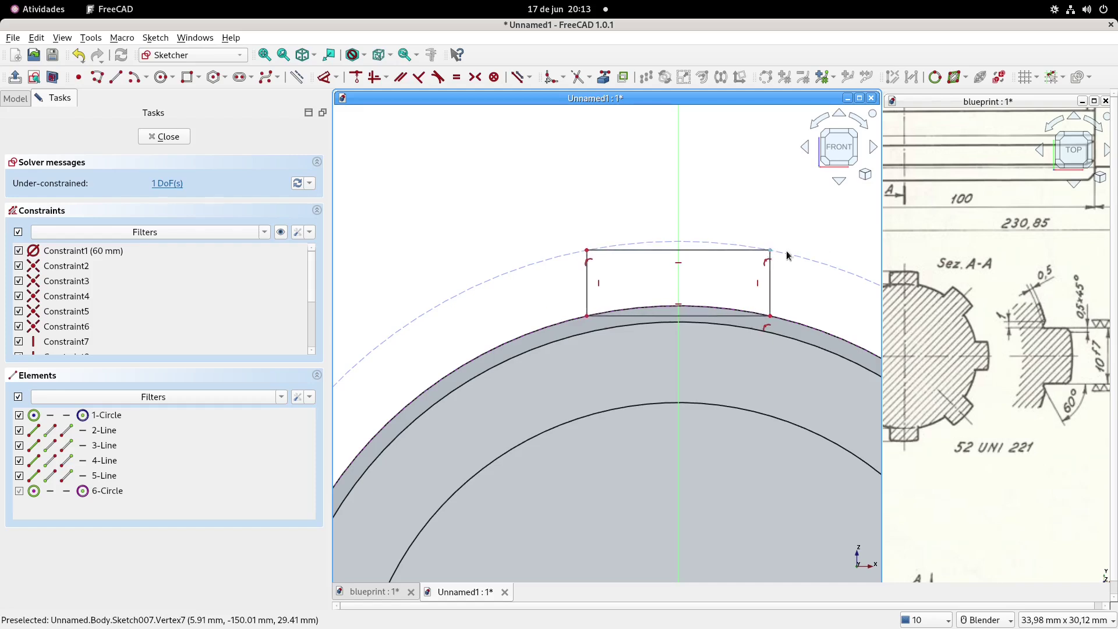
middle_click_drag(1094, 375, 1032, 379, "shift")
middle_click_drag(672, 231, 653, 233, "shift")
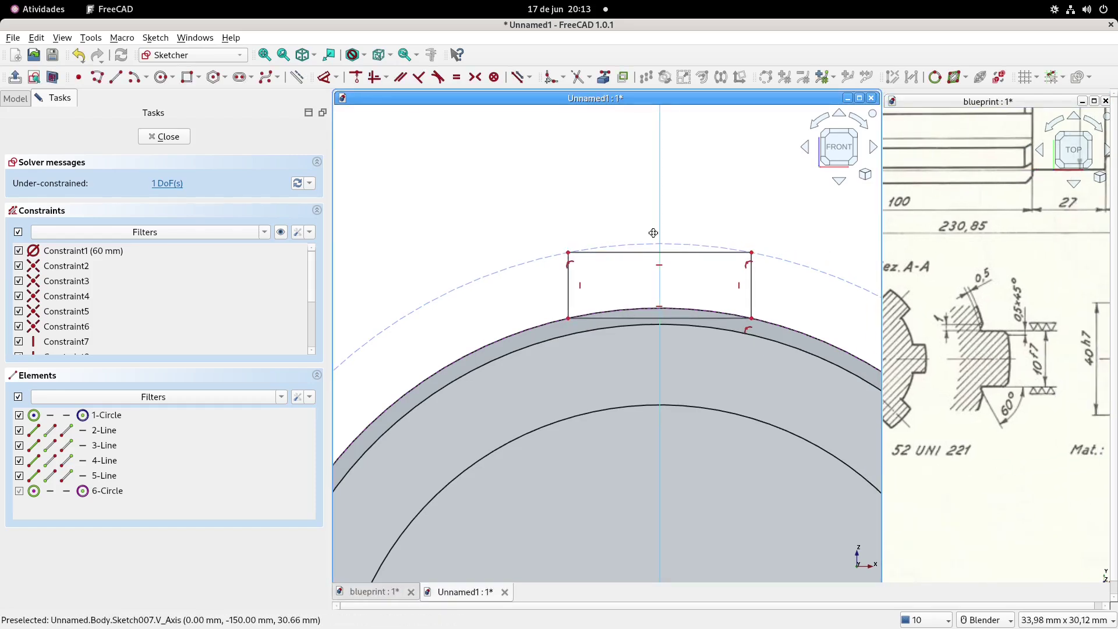
Dimension the tooth rectangle's top edge to a width of 10 mm and finish the sketch.
left_click(324, 77)
left_click(640, 253)
left_click(640, 198)
type("10")
key("Return")
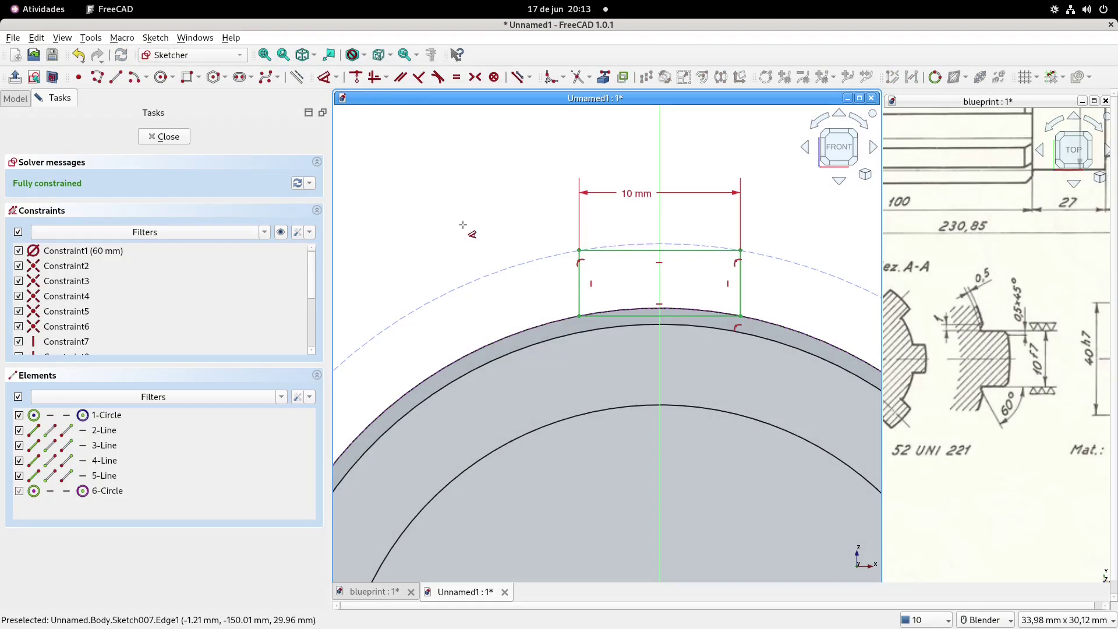
middle_click_drag(498, 217, 484, 220, "shift")
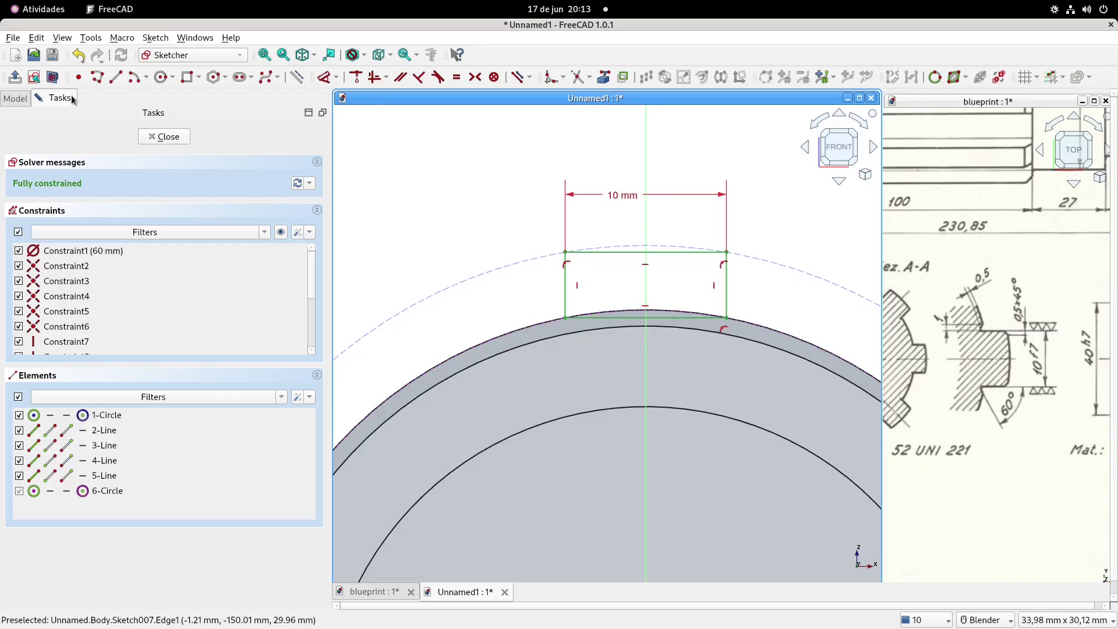
left_click(15, 79)
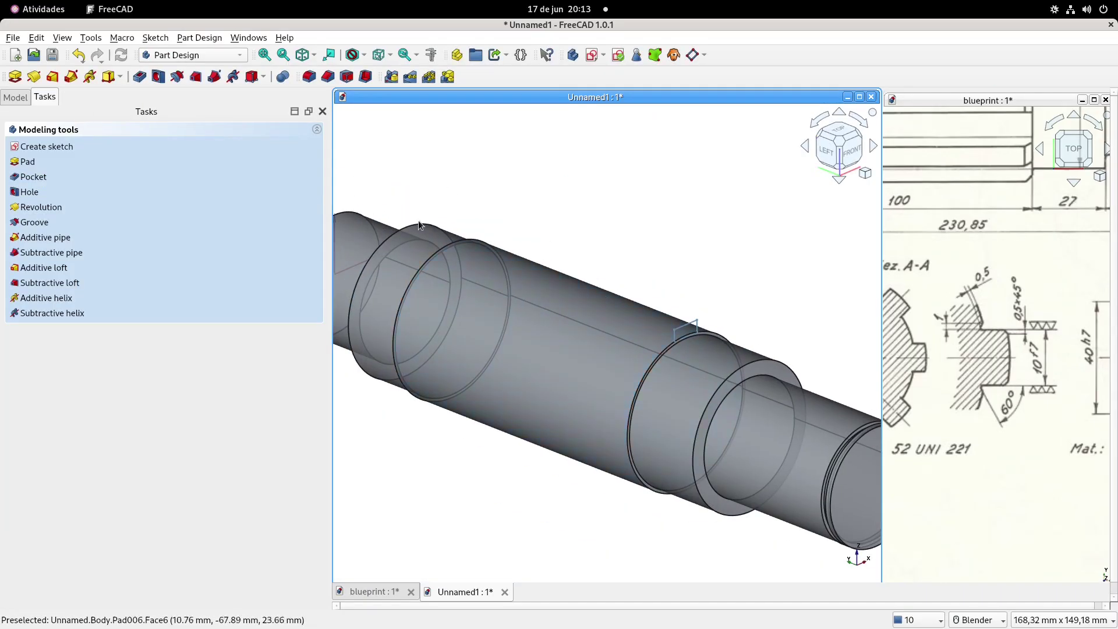
Pad the tooth sketch 100 mm in the reversed direction along the shaft's central section.
left_click(16, 78)
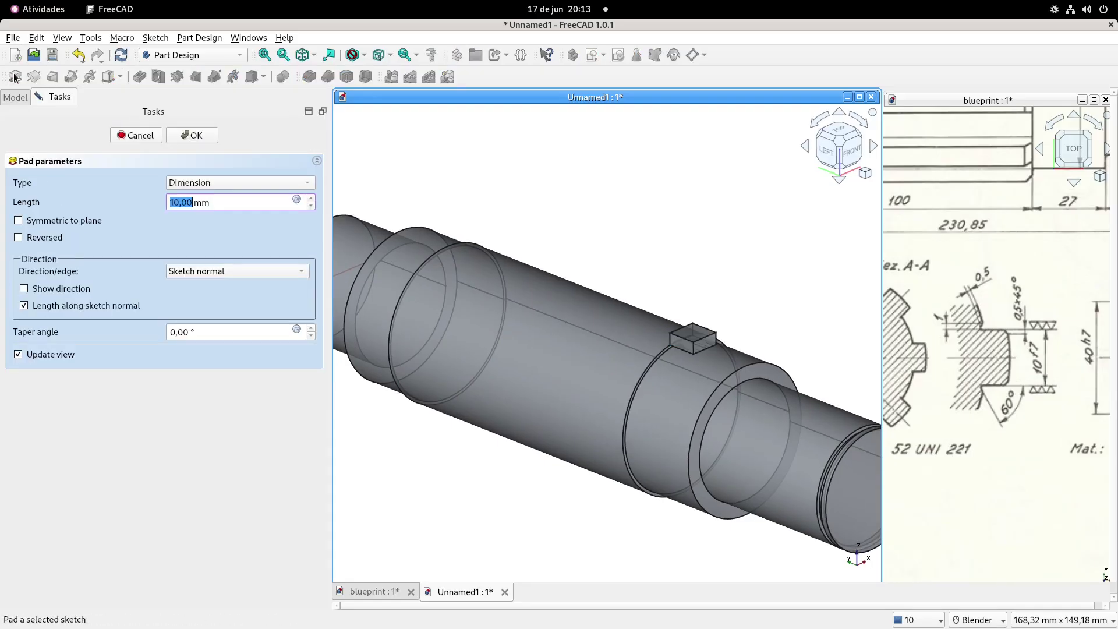
left_click(18, 237)
left_click(247, 203)
type("100")
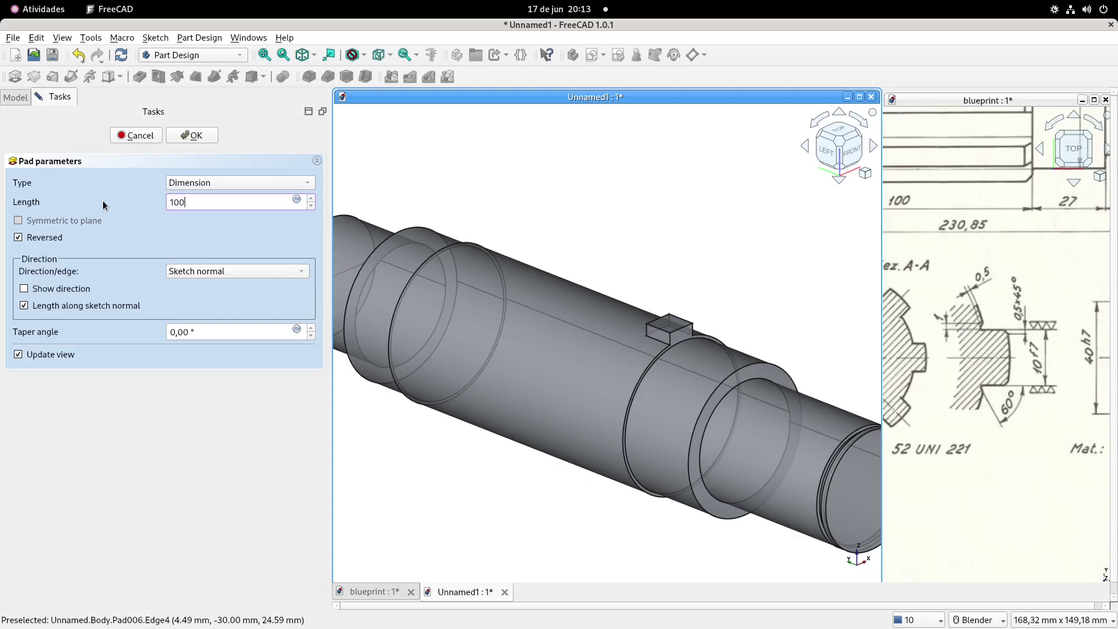
key("Return")
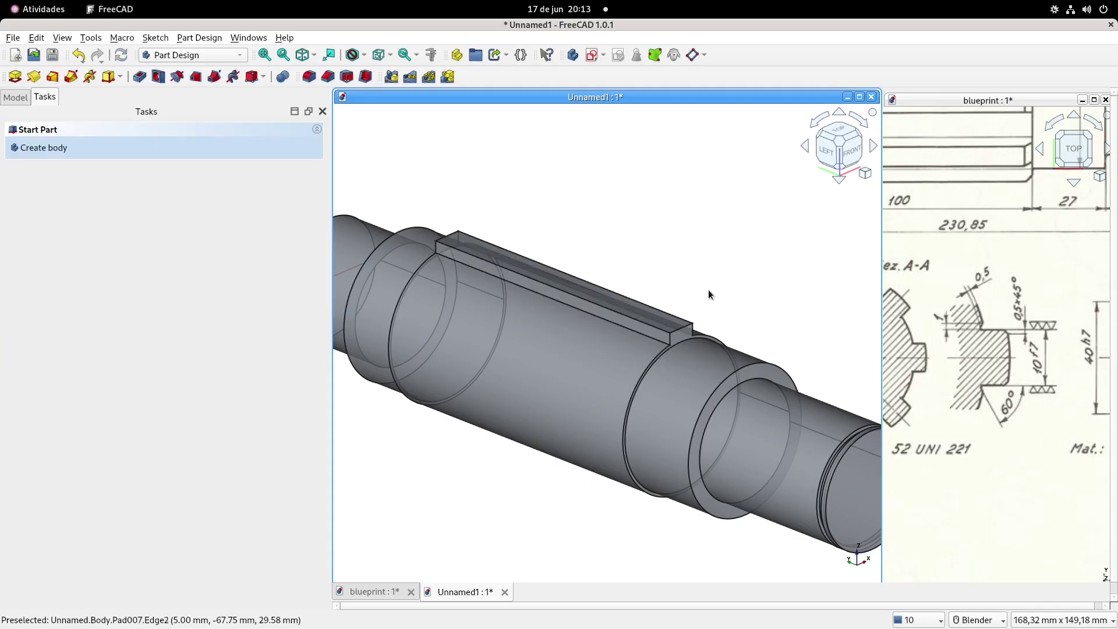
Chamfer both long upper edges of the spline tooth with an equal distance of 0.5 mm.
middle_click_drag(701, 302, 652, 269, "shift")
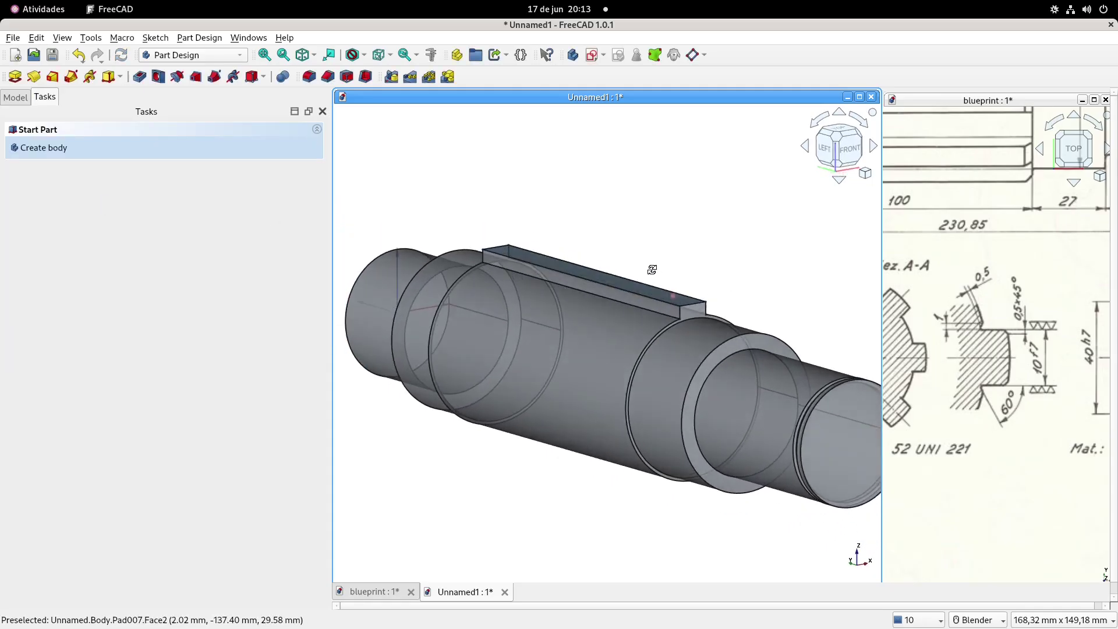
scroll(1022, 344, "up", 3)
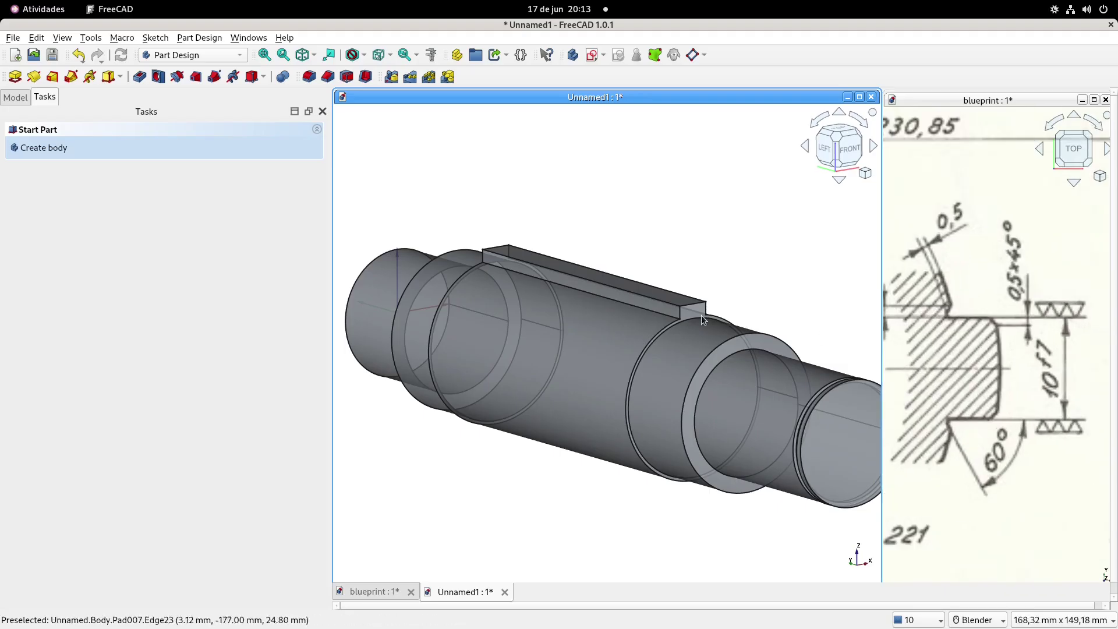
scroll(662, 303, "up", 3)
left_click(663, 302)
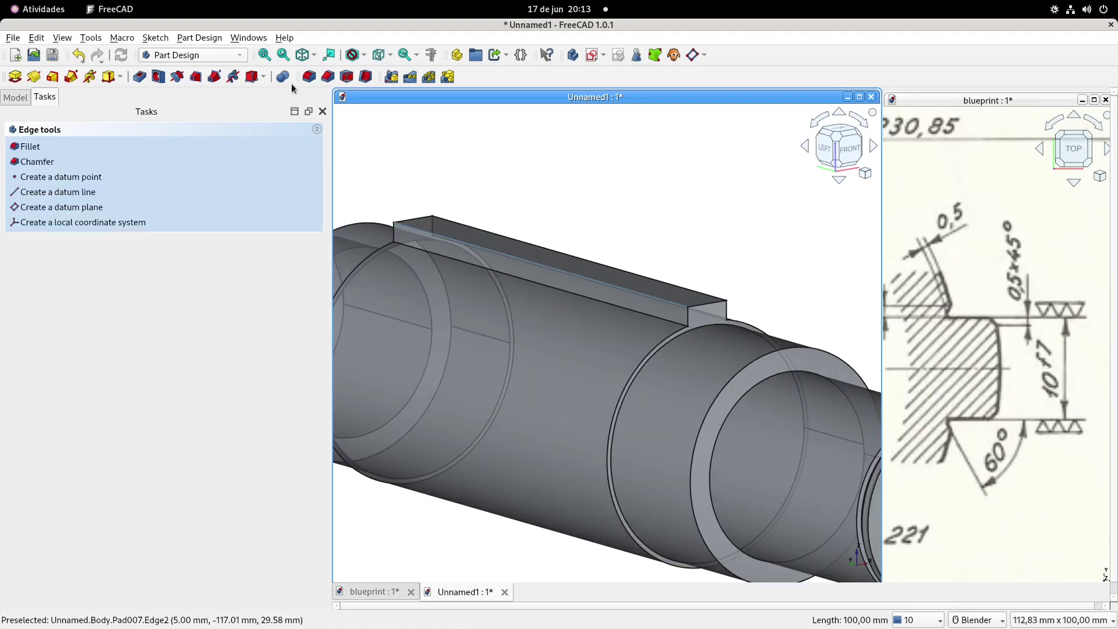
left_click(328, 79)
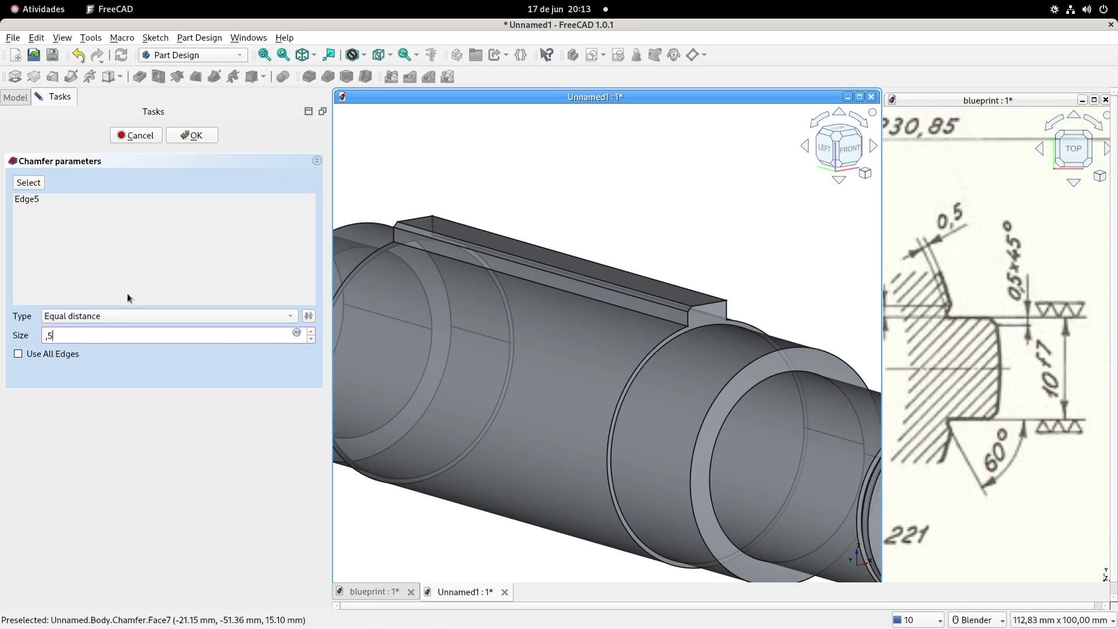
left_click(29, 183)
left_click(651, 277)
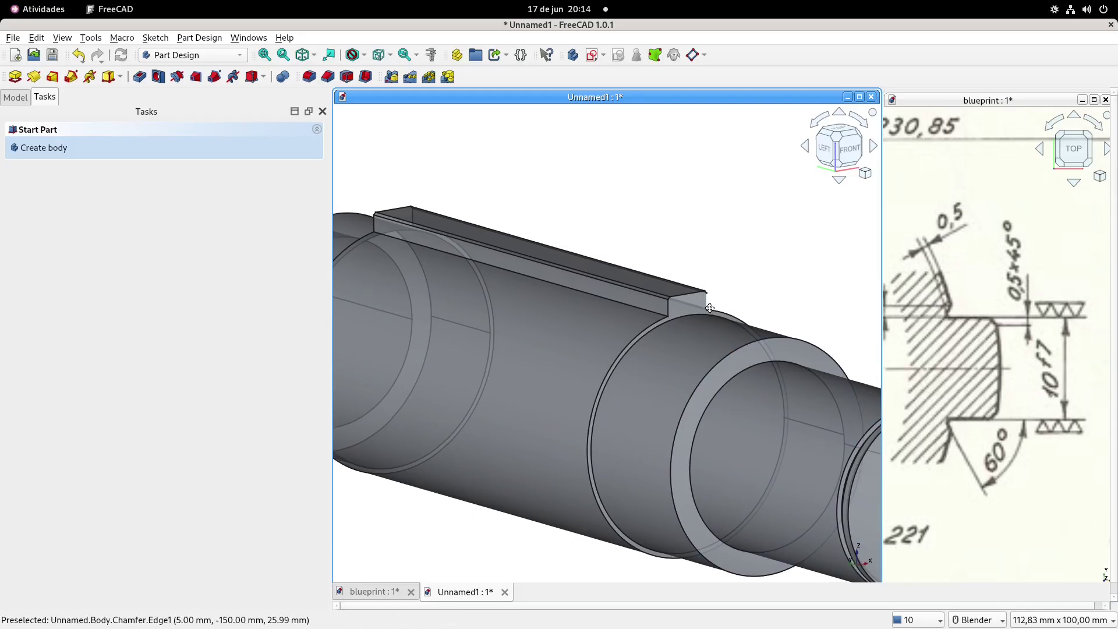
Create a sketch on the tooth's end face and link the tooth's two side edges and both adjoining shaft arcs as external geometry.
scroll(721, 317, "down", 1)
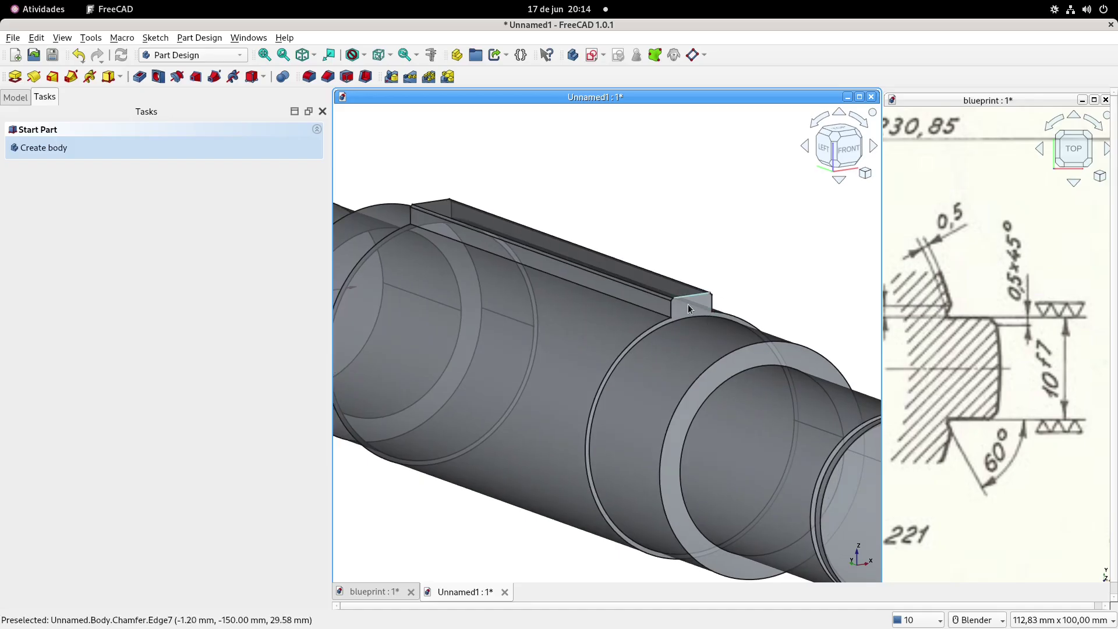
left_click(692, 310)
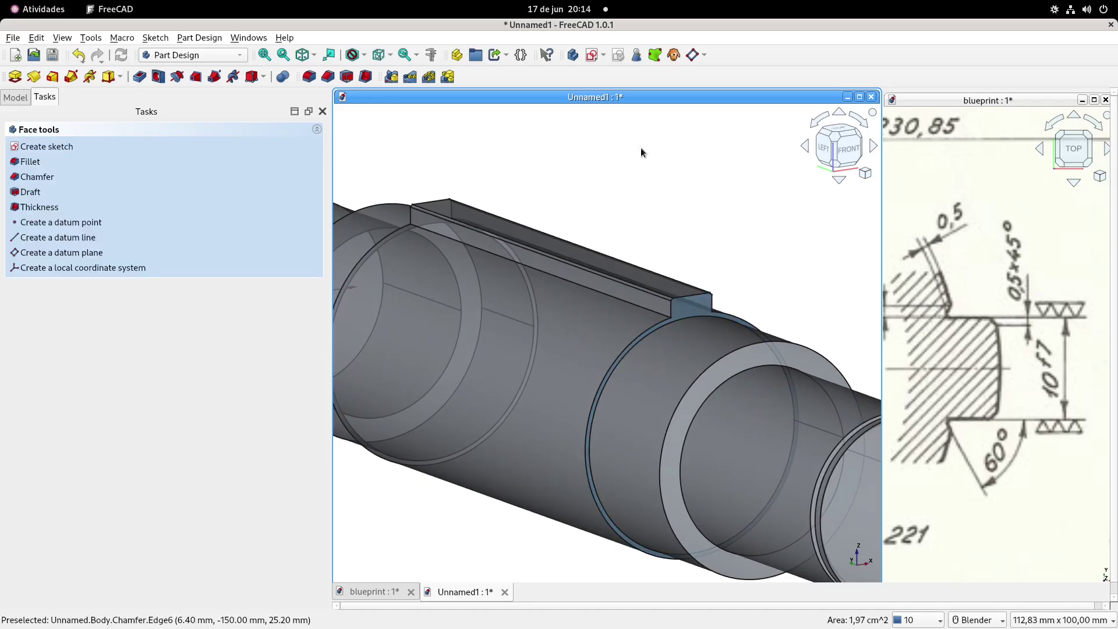
left_click(594, 58)
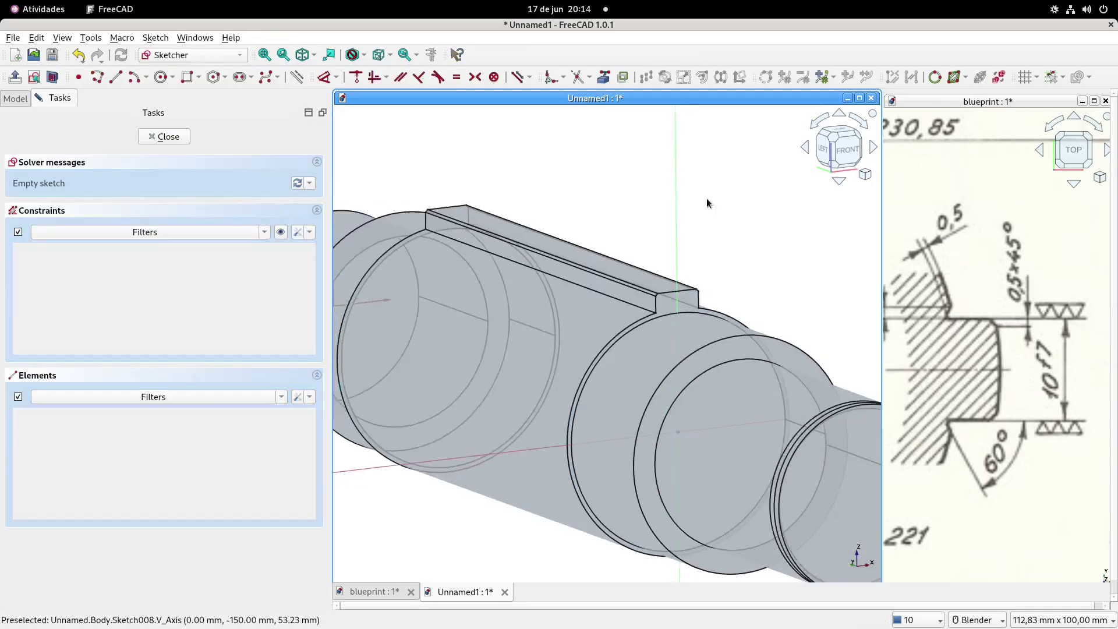
scroll(585, 253, "up", 5)
middle_click_drag(732, 249, 727, 216, "shift")
left_click(603, 78)
left_click(727, 324)
left_click(418, 313)
left_click(670, 272)
left_click(429, 275)
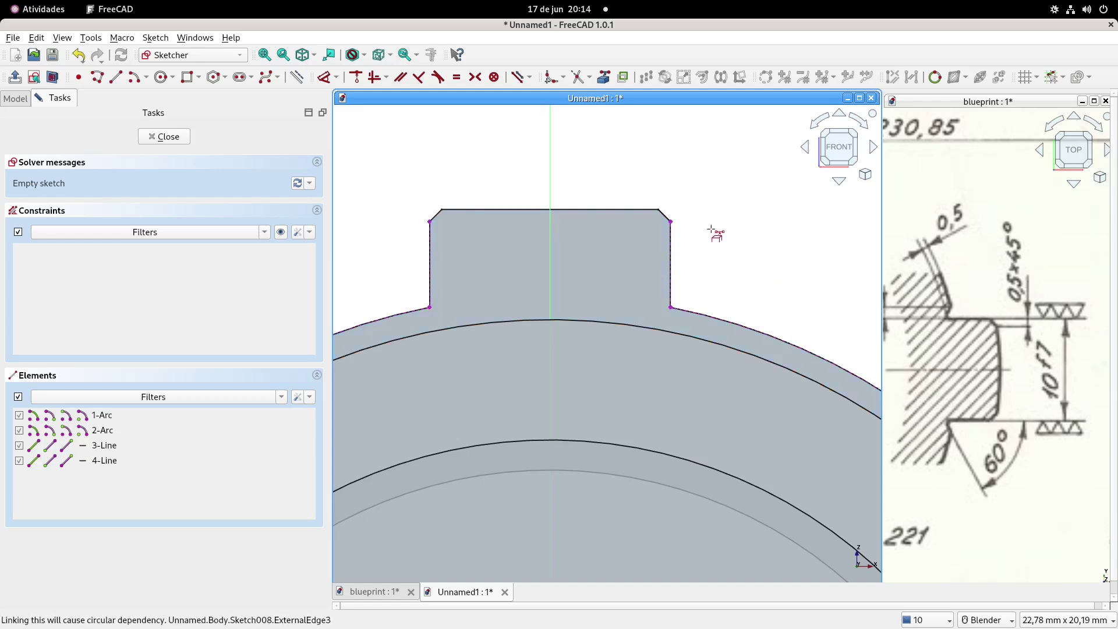
middle_click_drag(731, 250, 717, 227, "shift")
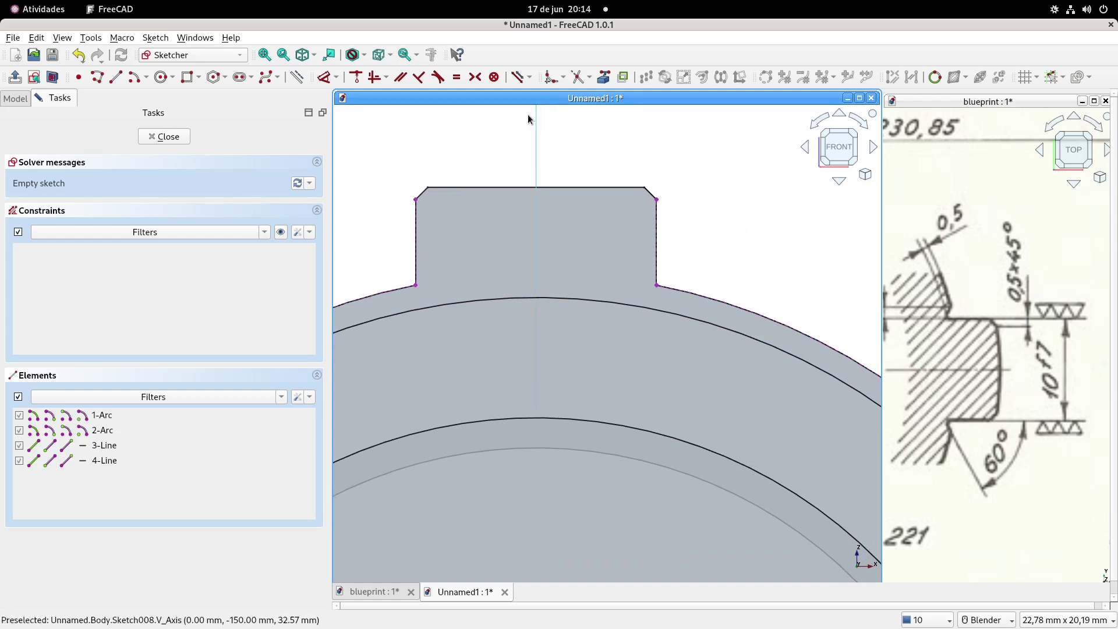
Draw a circle about 45.5 mm in diameter centred on the origin, with the model sectioned at the sketch plane.
left_click(115, 76)
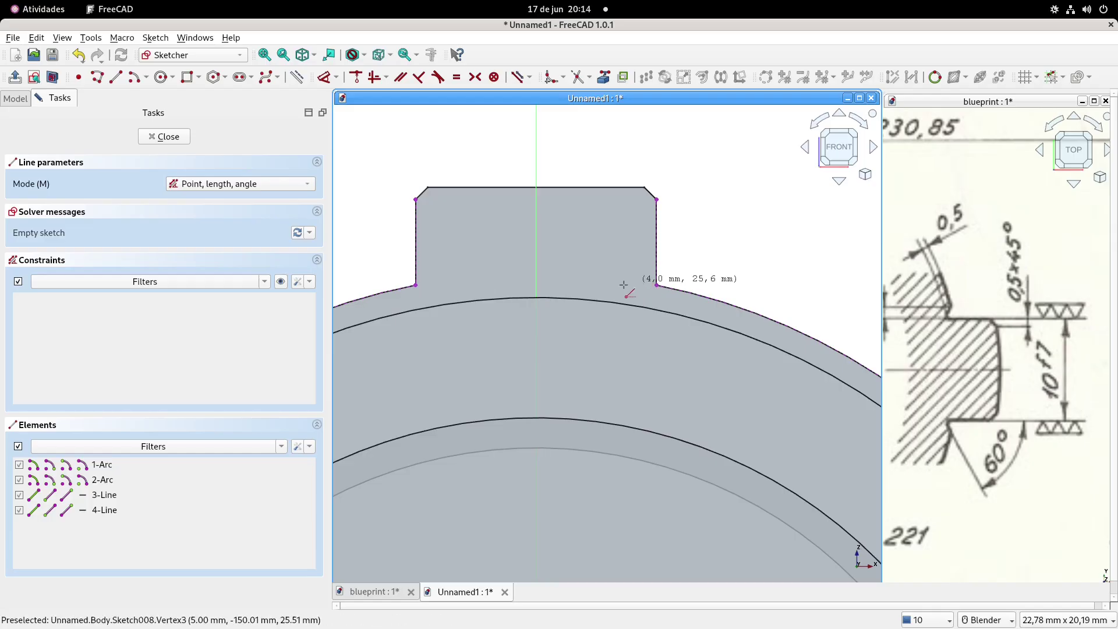
left_click(161, 77)
scroll(584, 364, "down", 5)
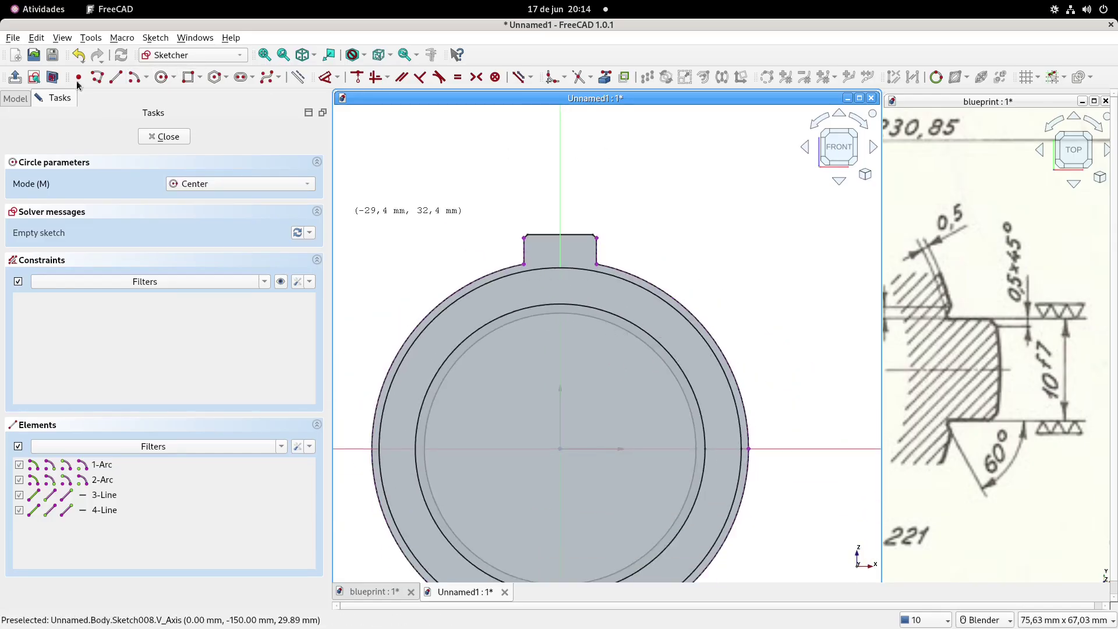
left_click(53, 77)
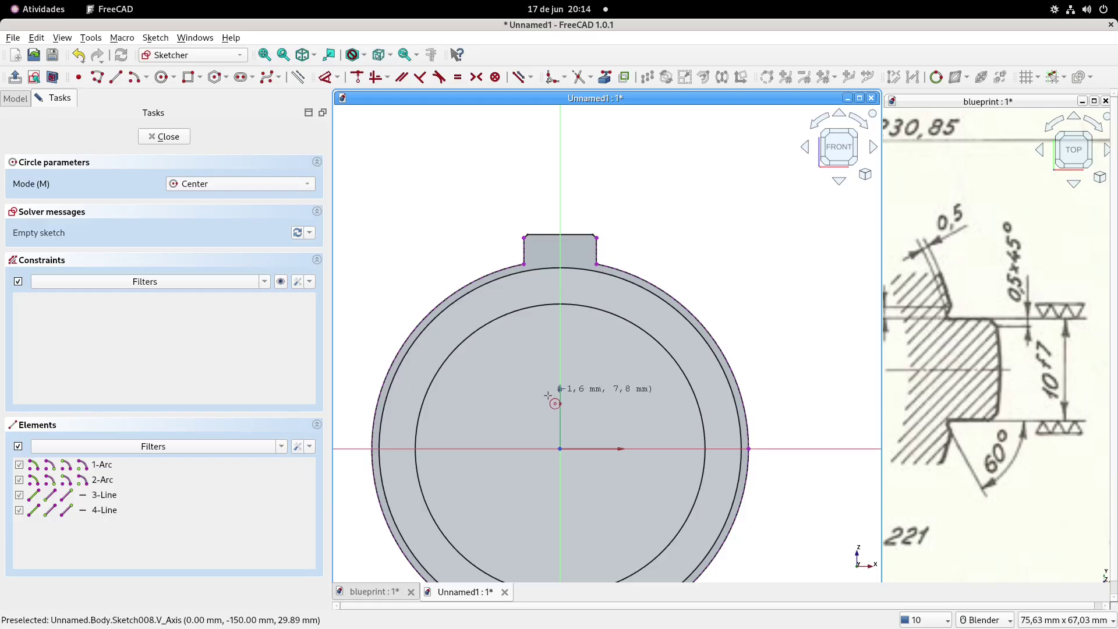
left_click(560, 449)
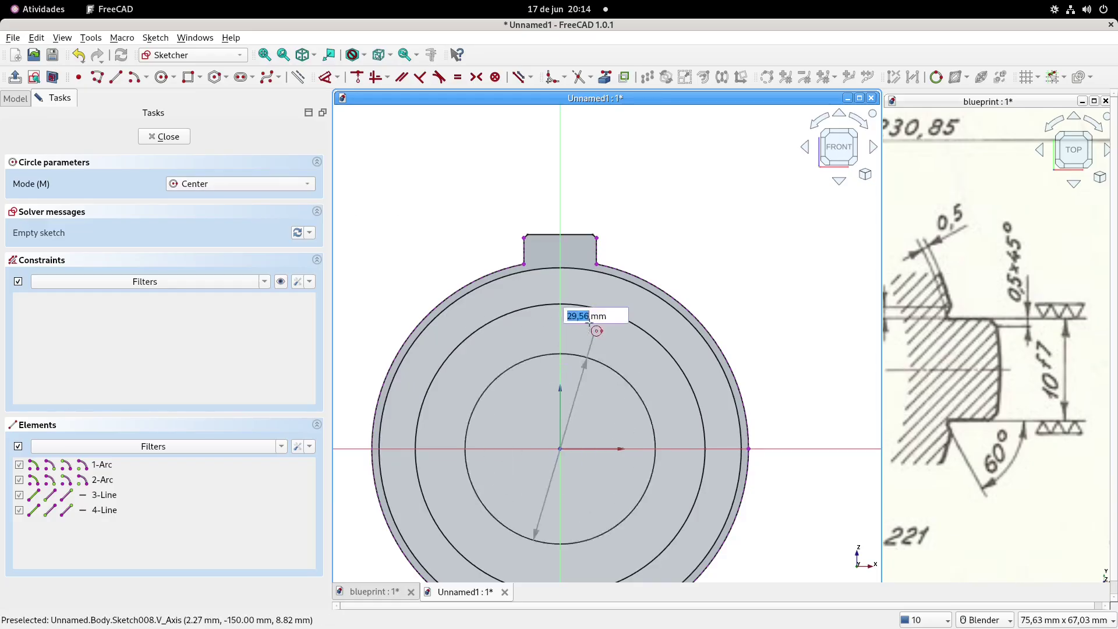
left_click(595, 287)
scroll(595, 287, "up", 2)
right_click(595, 287)
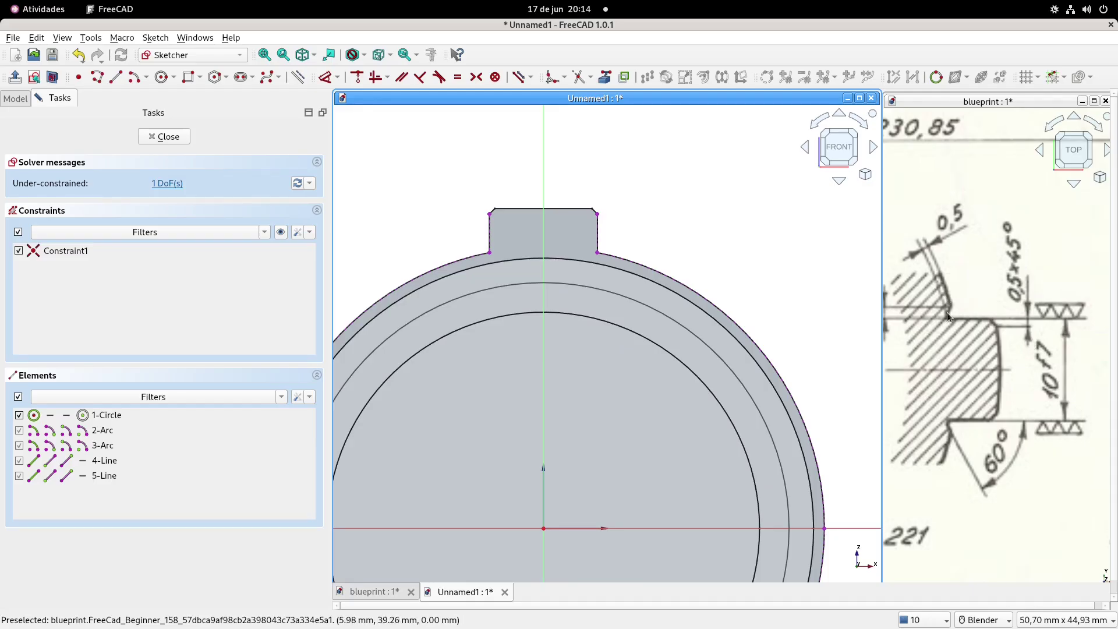
Check the section A-A diameter on the blueprint and set the circle's diameter to 51.5 mm.
scroll(947, 312, "down", 6)
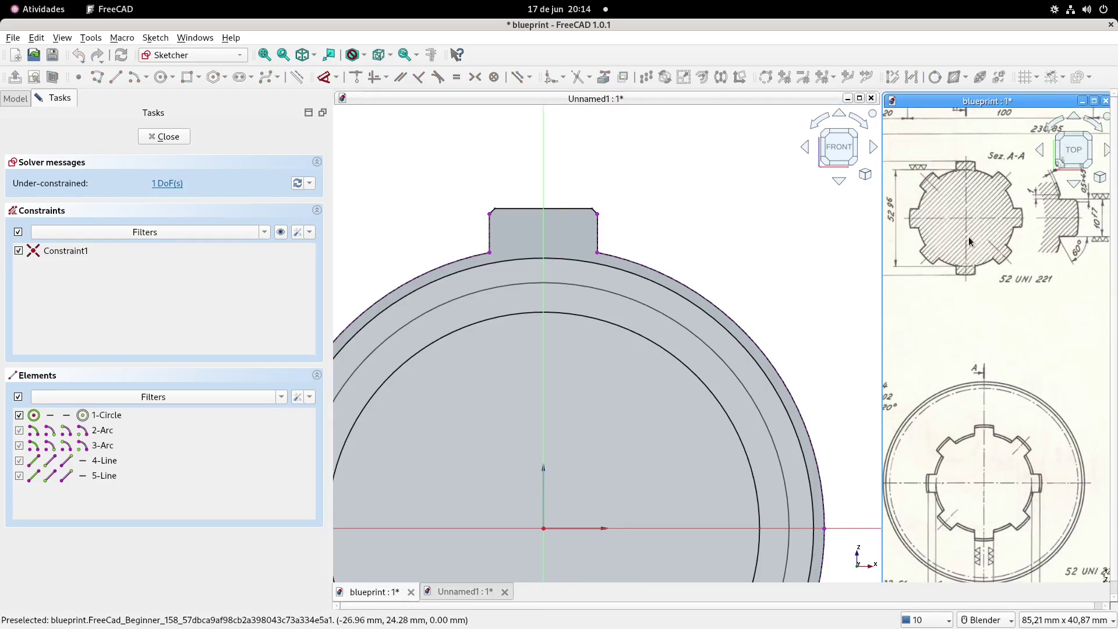
middle_click_drag(969, 237, 981, 269, "shift")
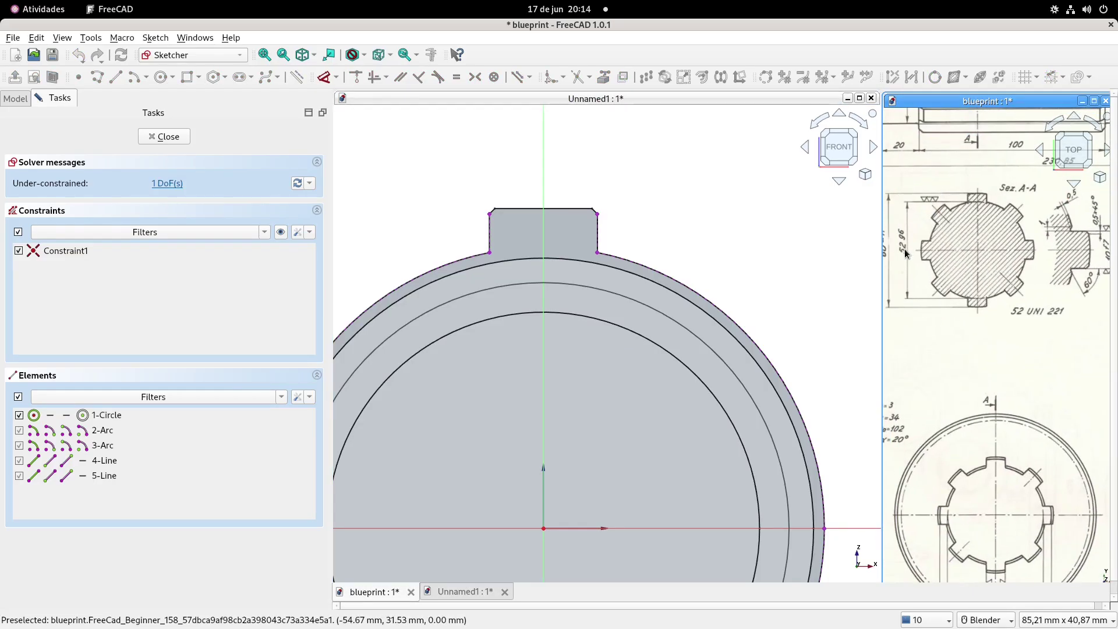
middle_click_drag(594, 197, 587, 193, "shift")
key("d")
left_click(655, 311)
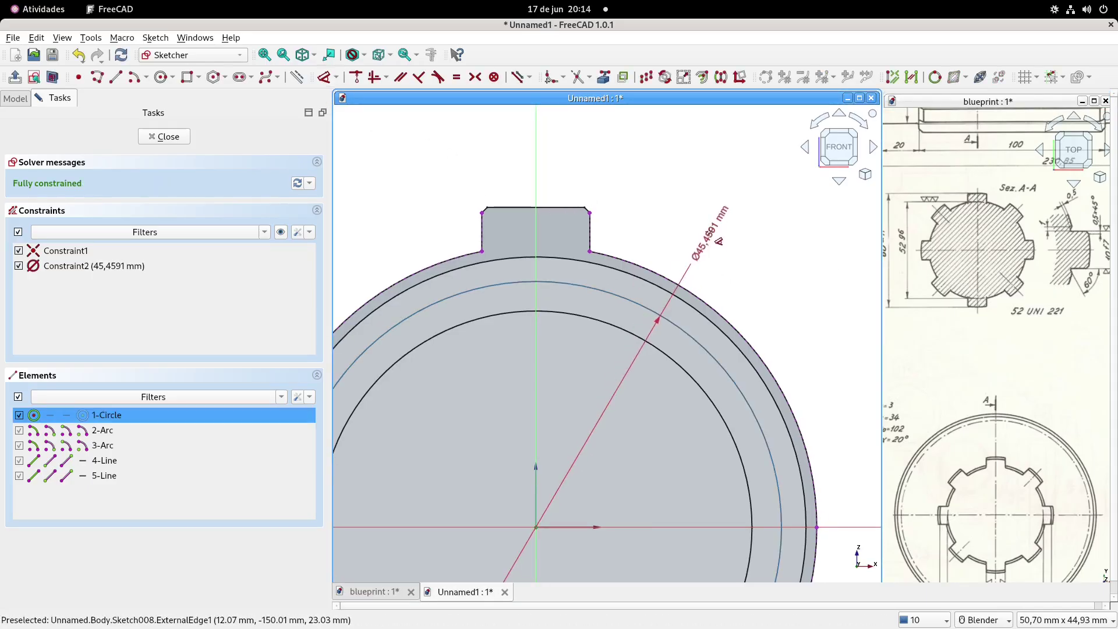
double_click(710, 236)
type("51, mm")
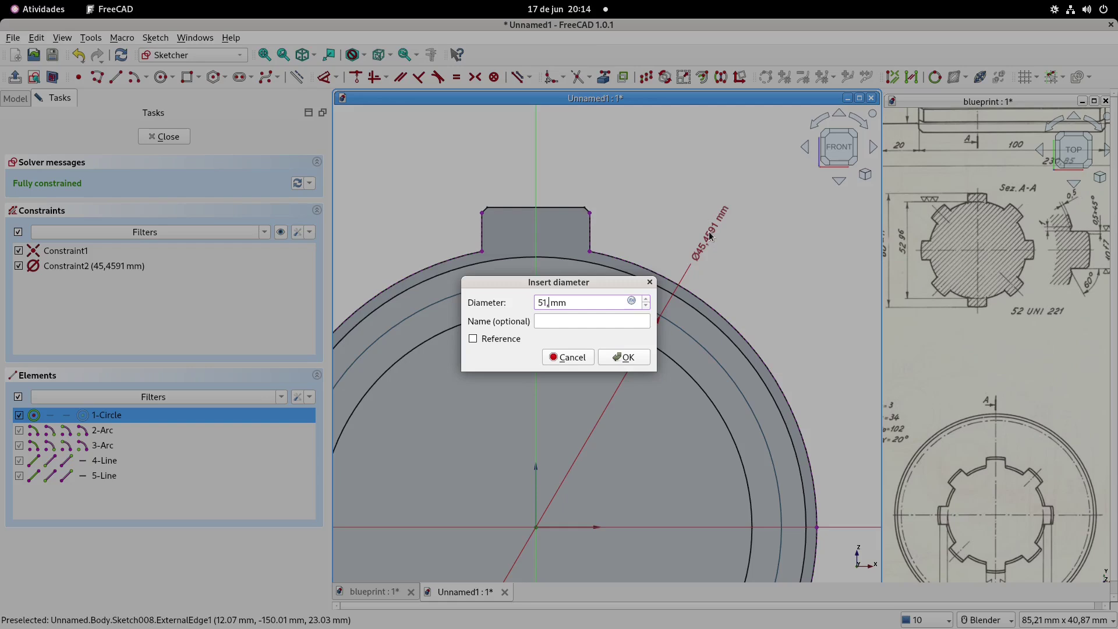
type("5")
key("Return")
Convert the 51.5 mm circle to construction geometry.
scroll(710, 235, "up", 3)
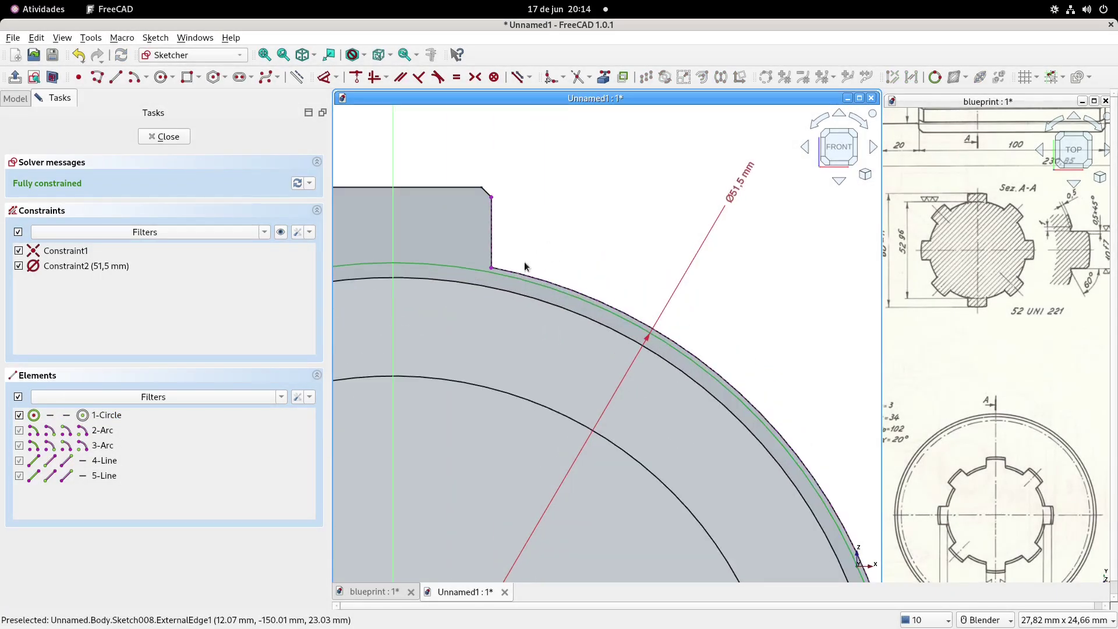
left_click(460, 269)
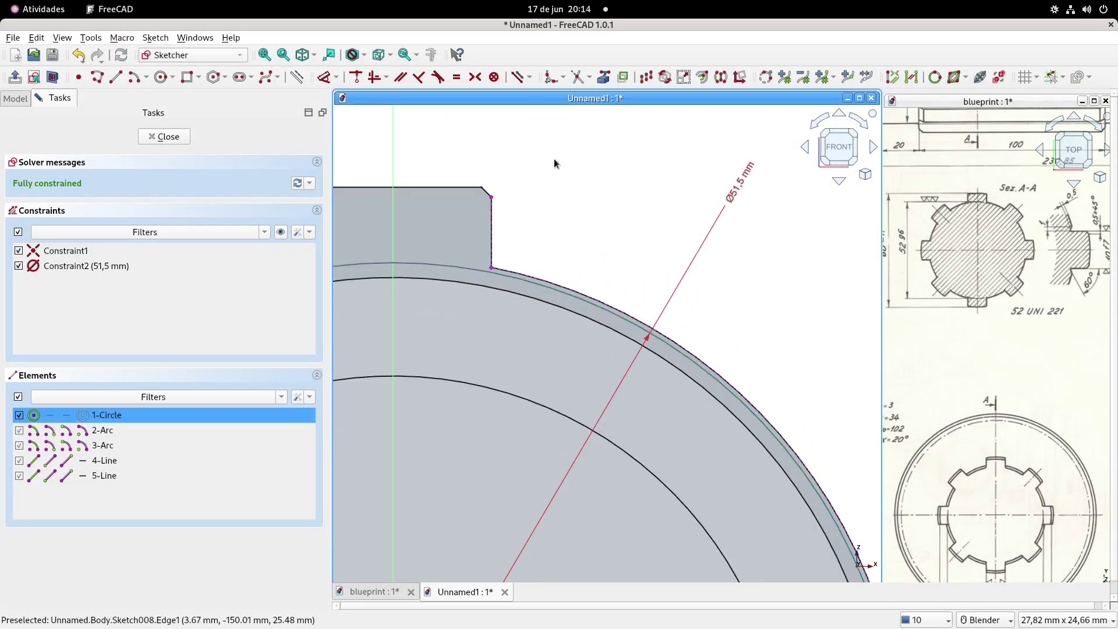
left_click(296, 77)
middle_click_drag(561, 267, 673, 285, "shift")
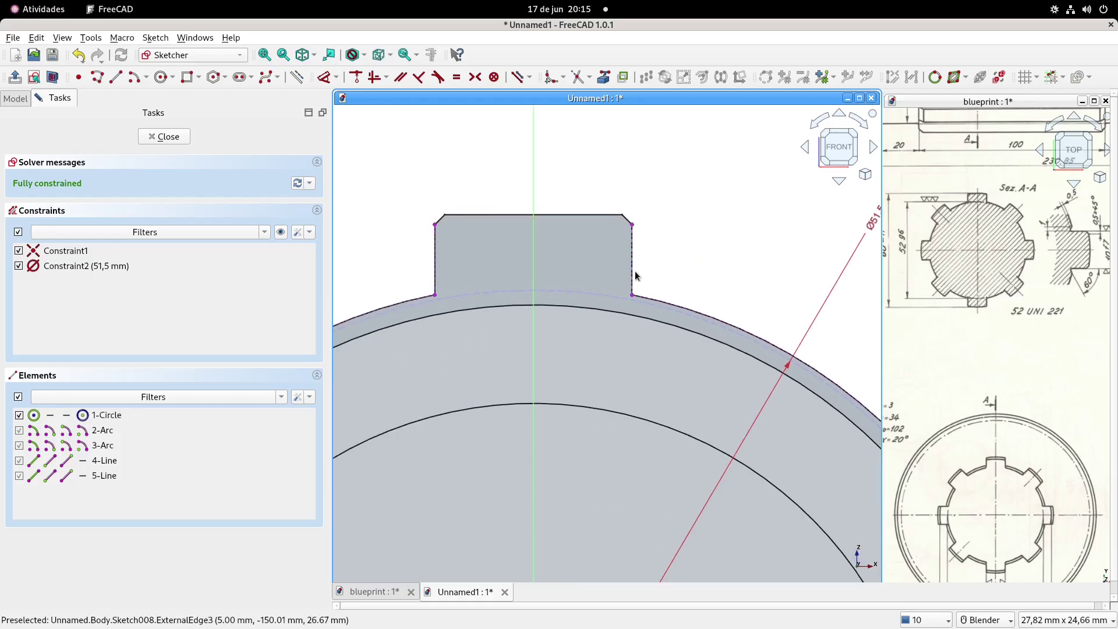
Draw a vertical line from the tooth's root corner to the construction circle, then a line about 0.36 mm long back up to the shaft arc.
scroll(636, 275, "up", 4)
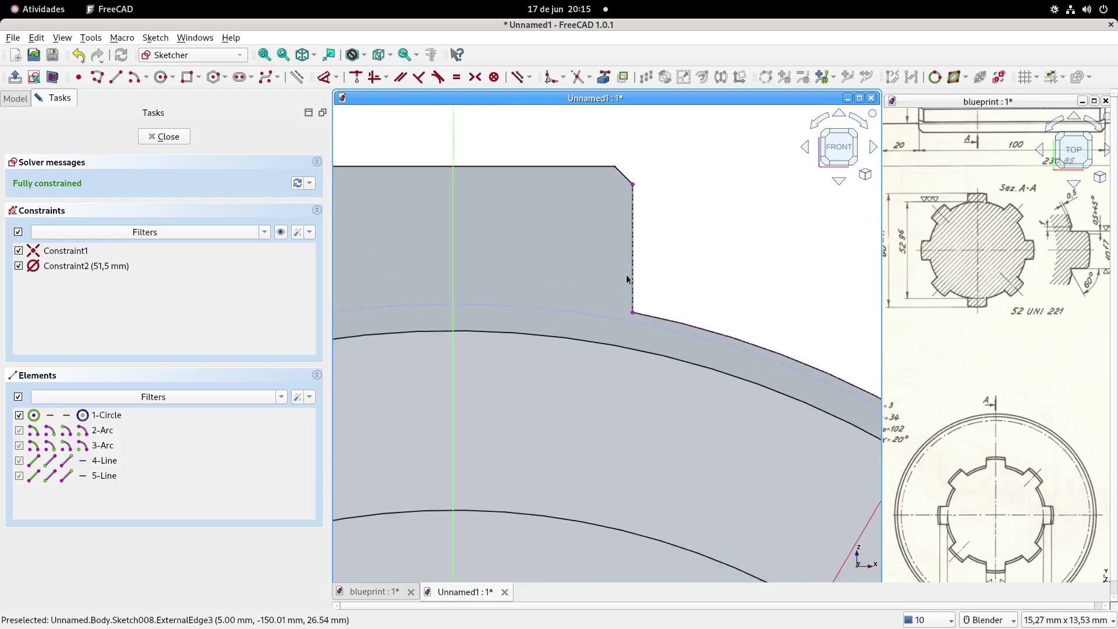
left_click(116, 77)
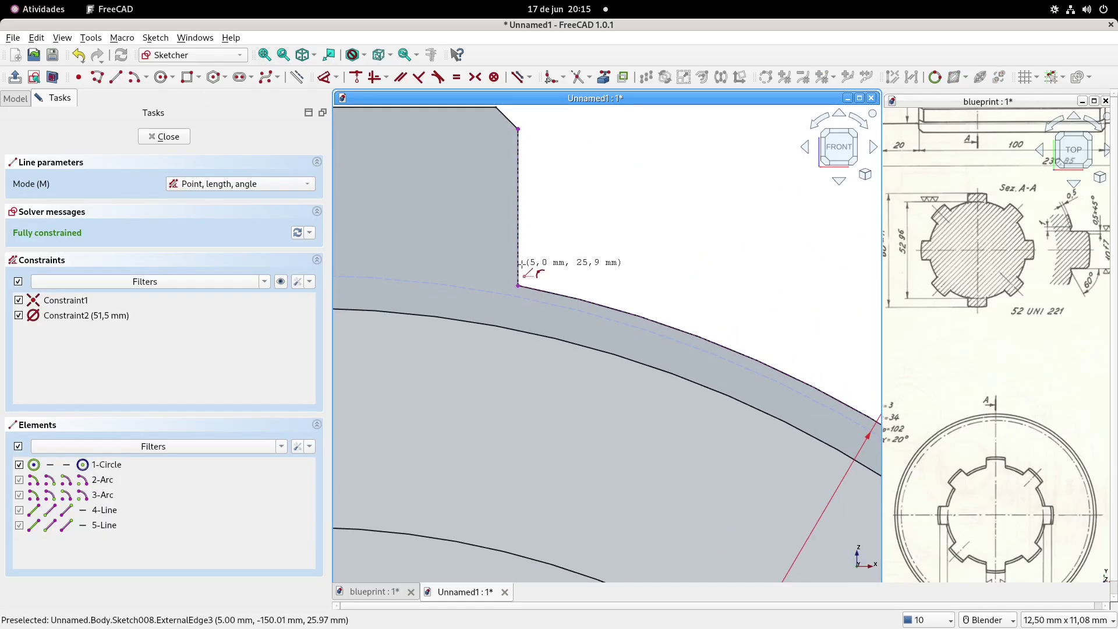
left_click(518, 285)
scroll(519, 287, "up", 2)
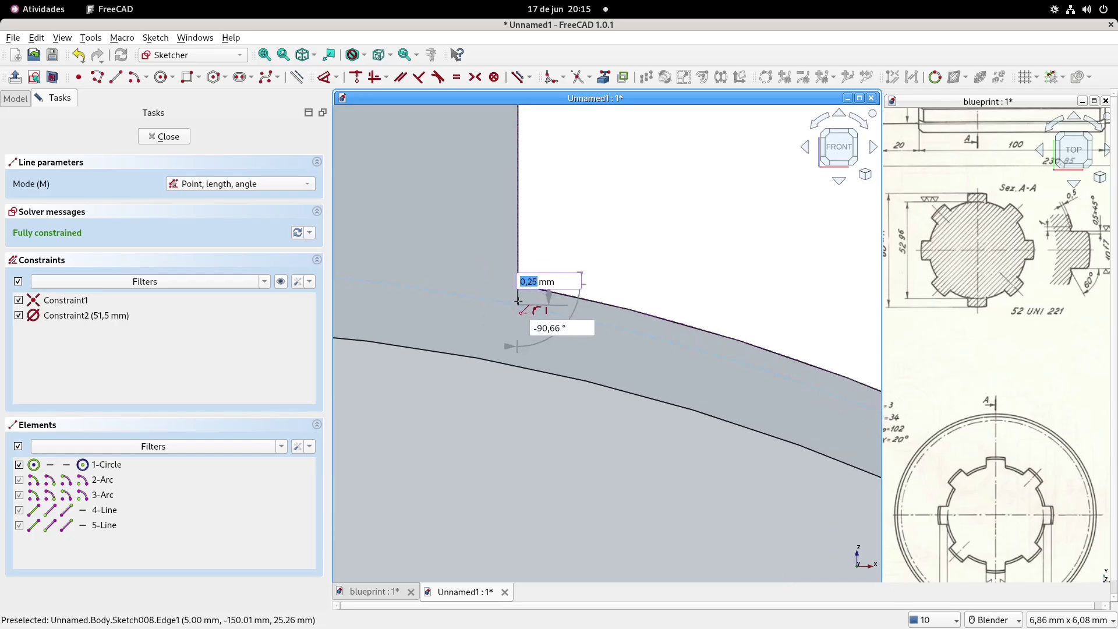
left_click(518, 301)
left_click(519, 305)
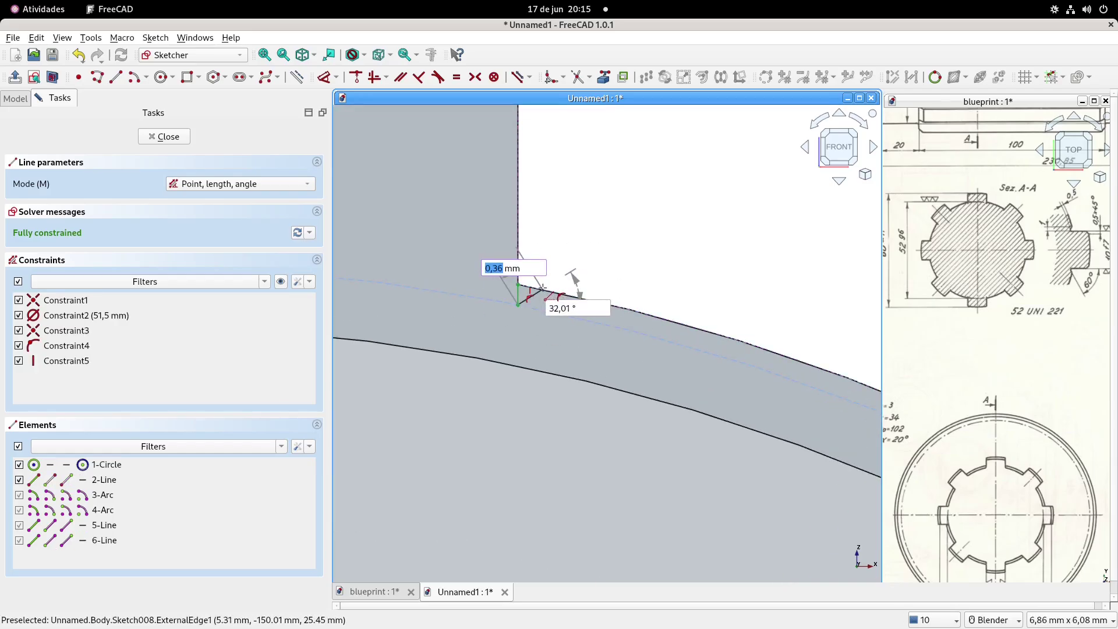
left_click(542, 289)
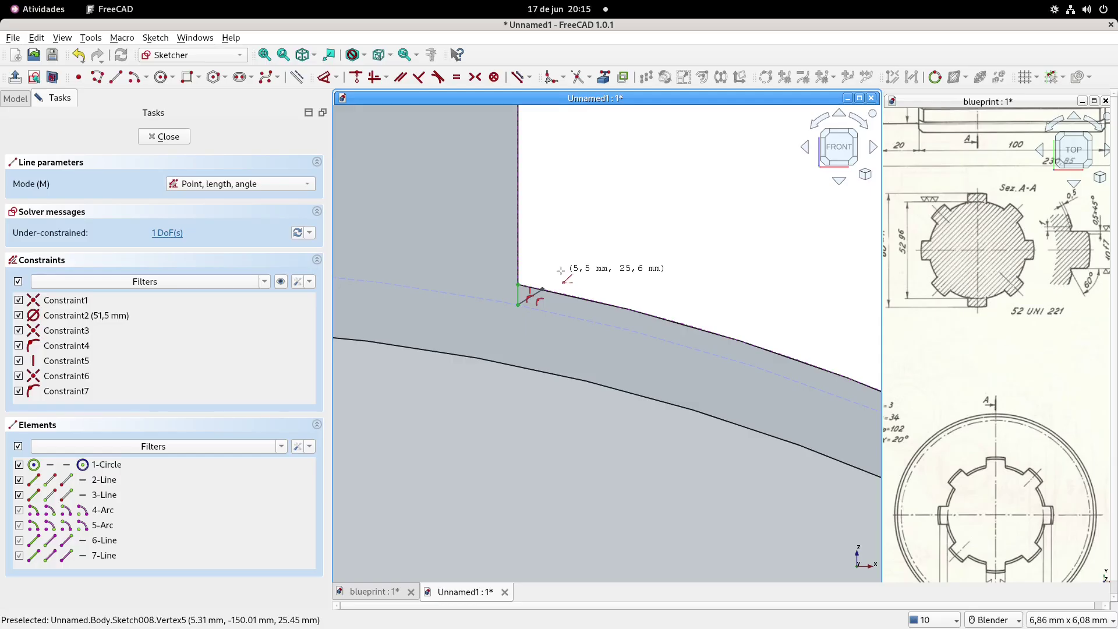
middle_click_drag(1026, 283, 889, 322, "shift")
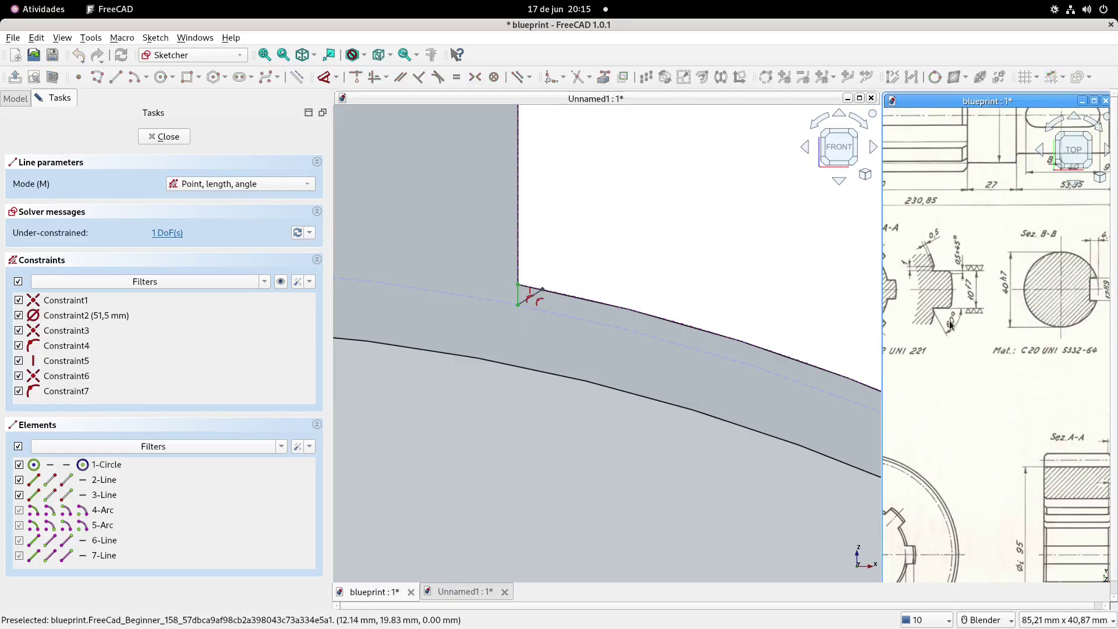
scroll(950, 325, "up", 3)
middle_click_drag(576, 260, 589, 316, "shift")
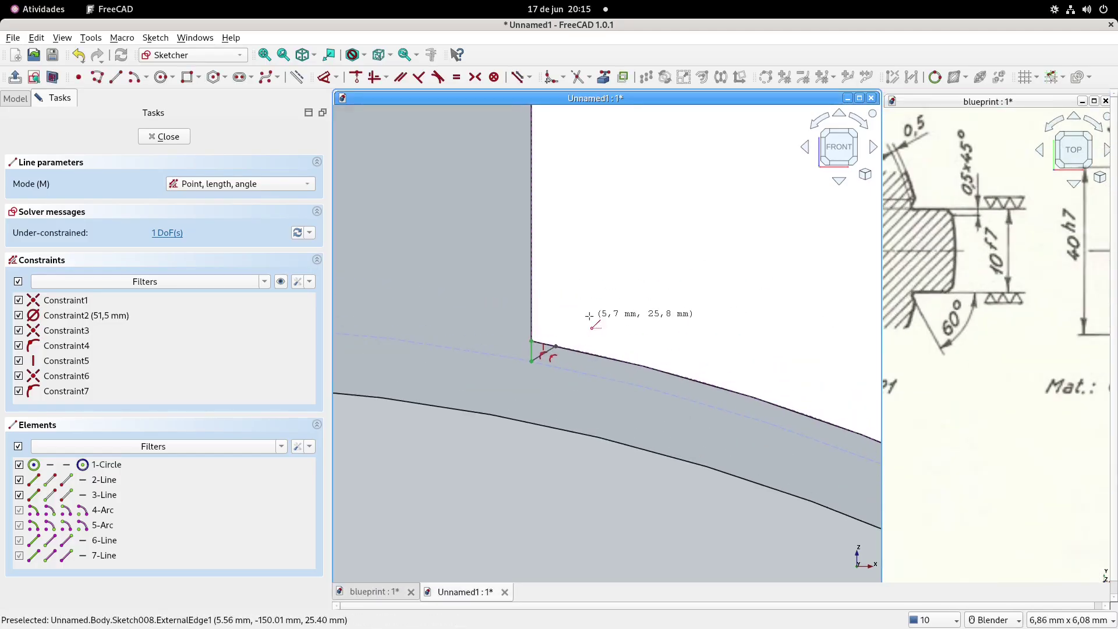
Constrain the angle between the undercut's vertical line and its slanted line to 60°.
scroll(559, 337, "up", 2)
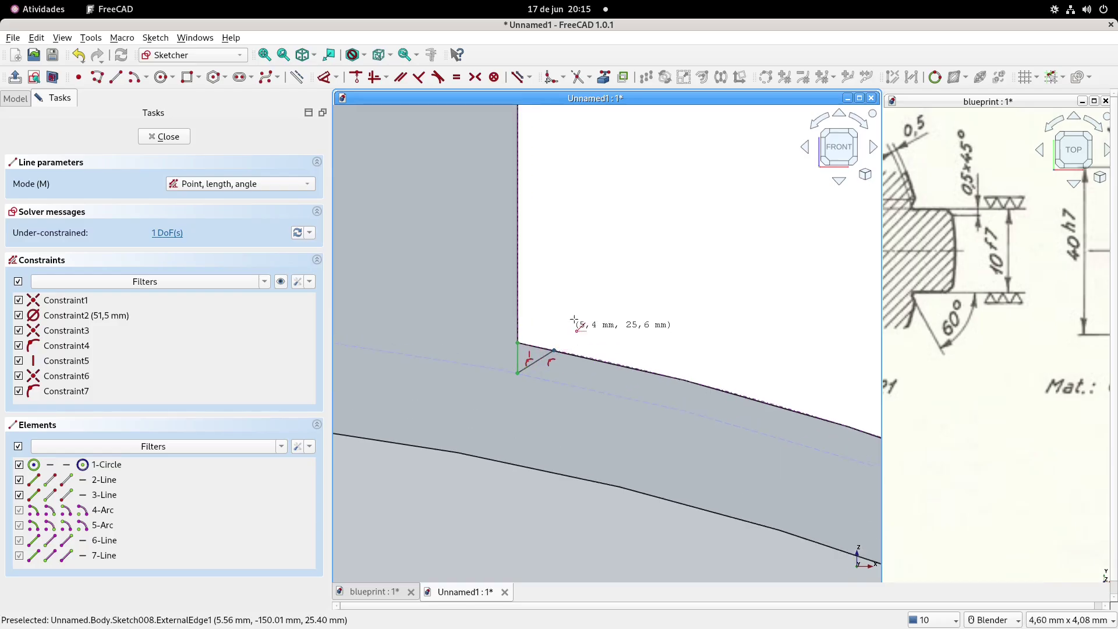
key("Escape")
left_click(324, 77)
left_click(540, 360)
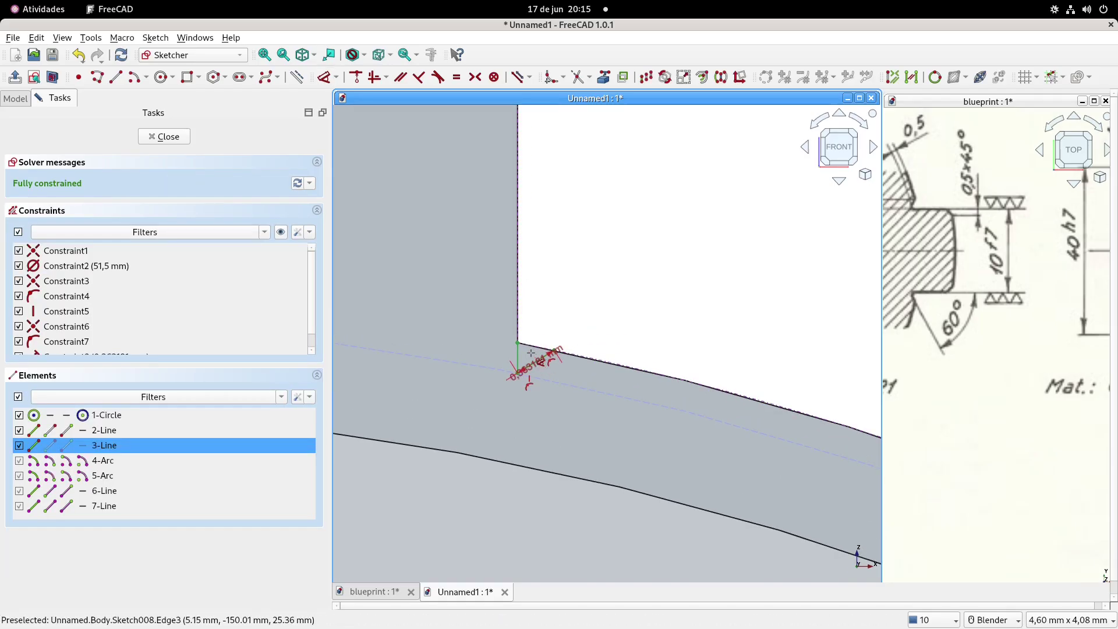
left_click(518, 333)
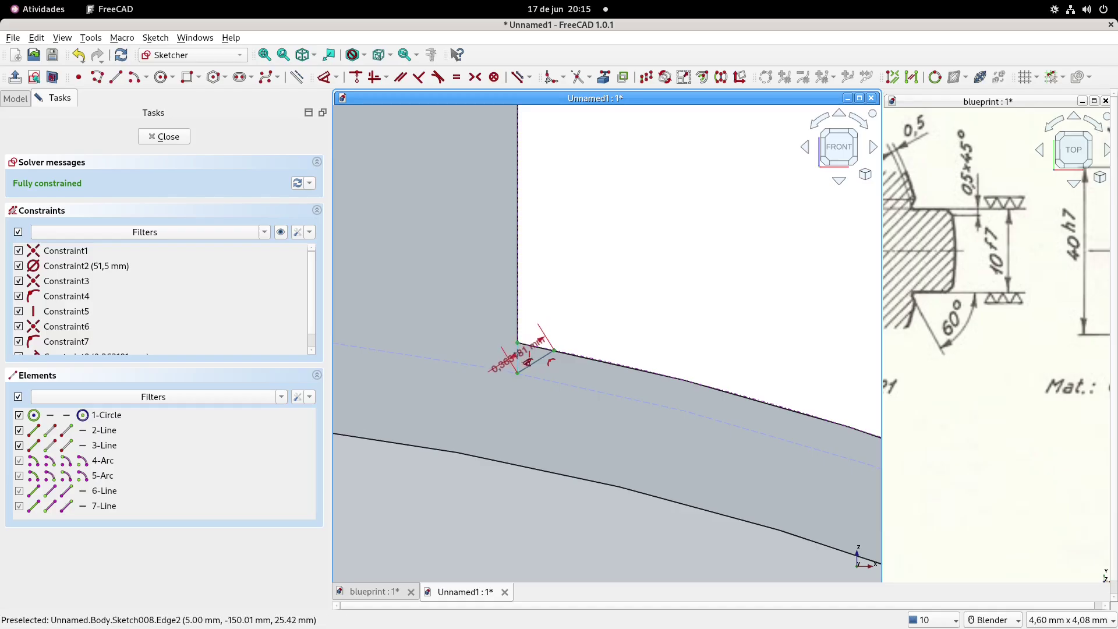
left_click(526, 360)
left_click(545, 317)
key("Return")
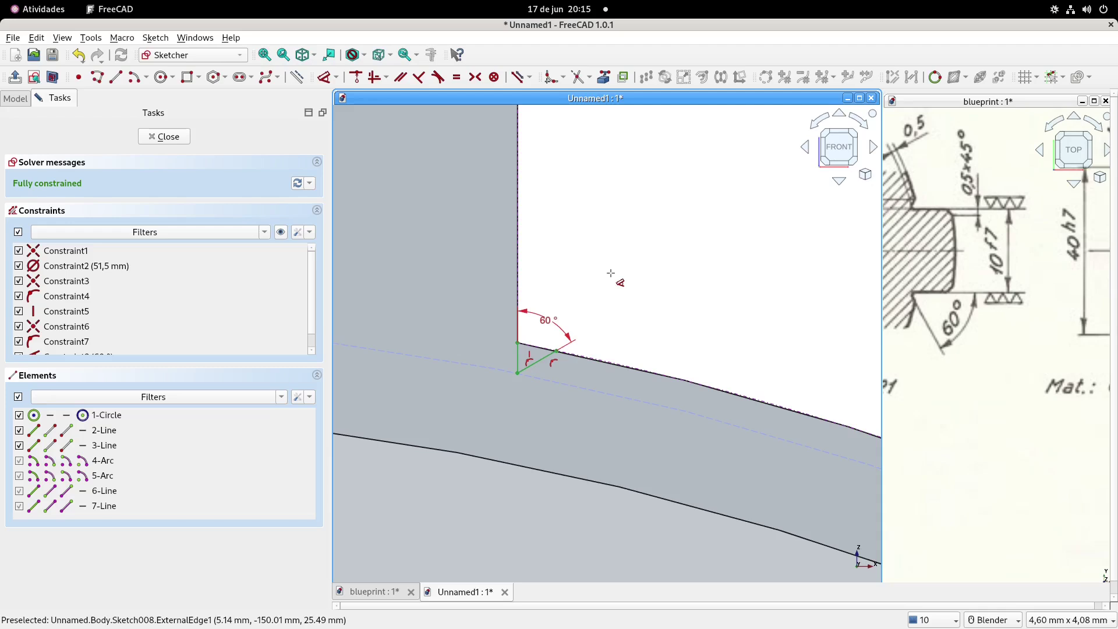
Draw a horizontal line about 0.33 mm long from the tooth's root corner, then a short closing line to the slanted line's upper end.
left_click(117, 78)
scroll(550, 368, "up", 3)
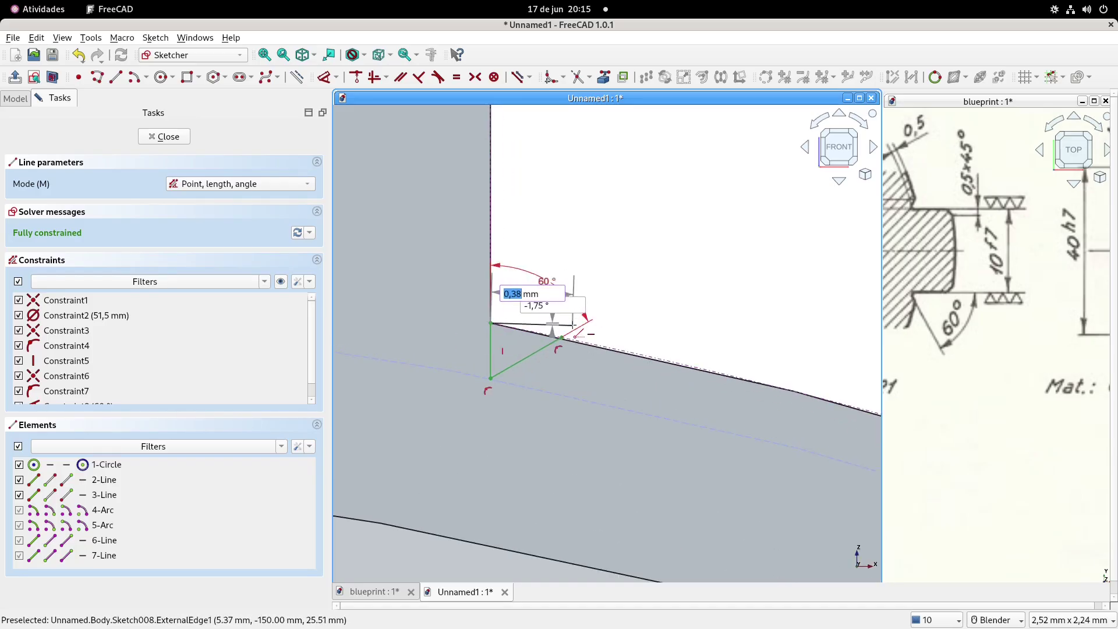
left_click(564, 323)
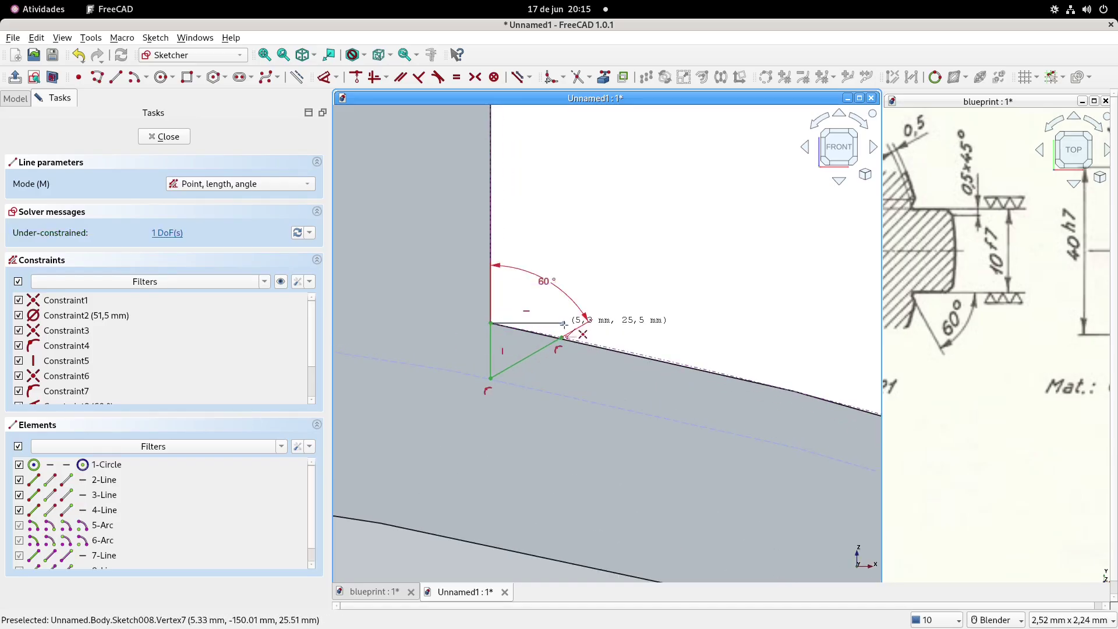
left_click(563, 322)
left_click(561, 337)
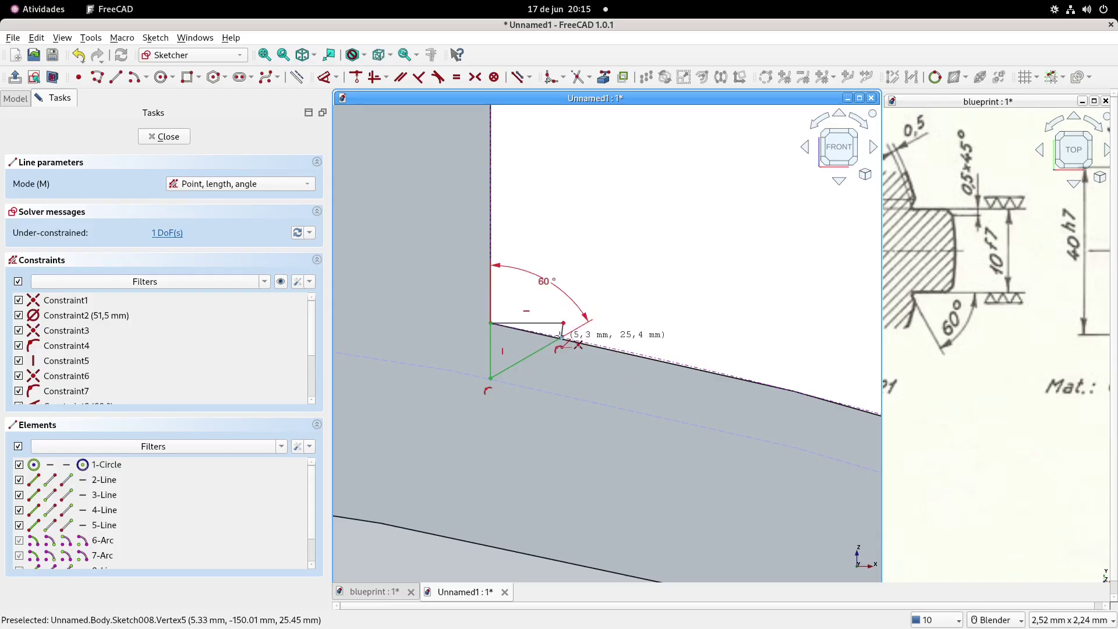
right_click(610, 297)
Constrain the short closing line of the undercut profile to be vertical.
scroll(606, 301, "up", 3)
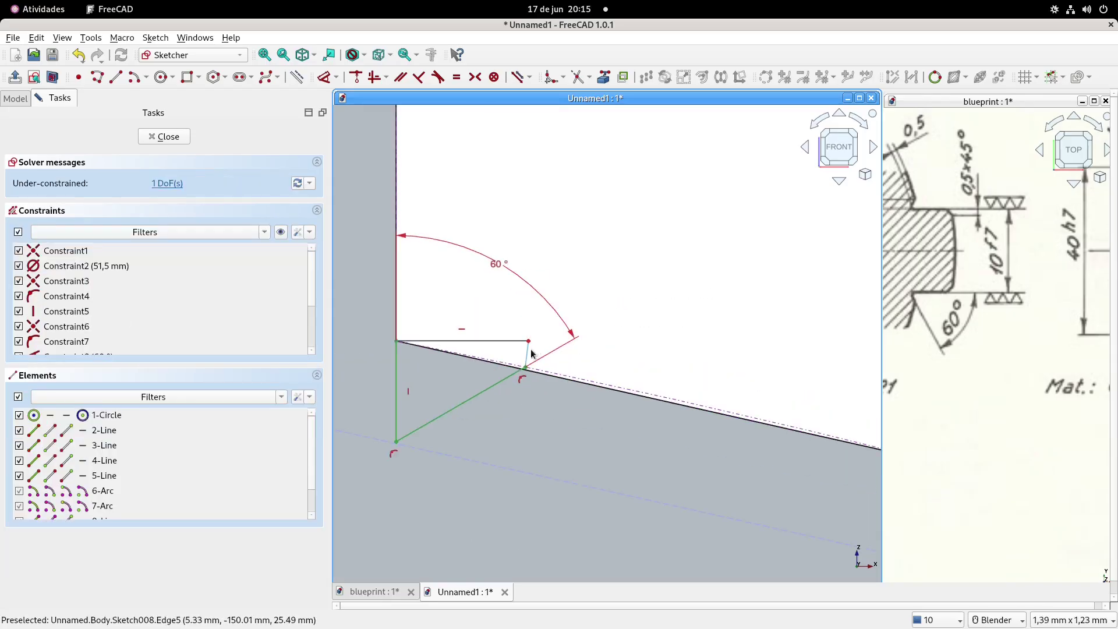
left_click(528, 353)
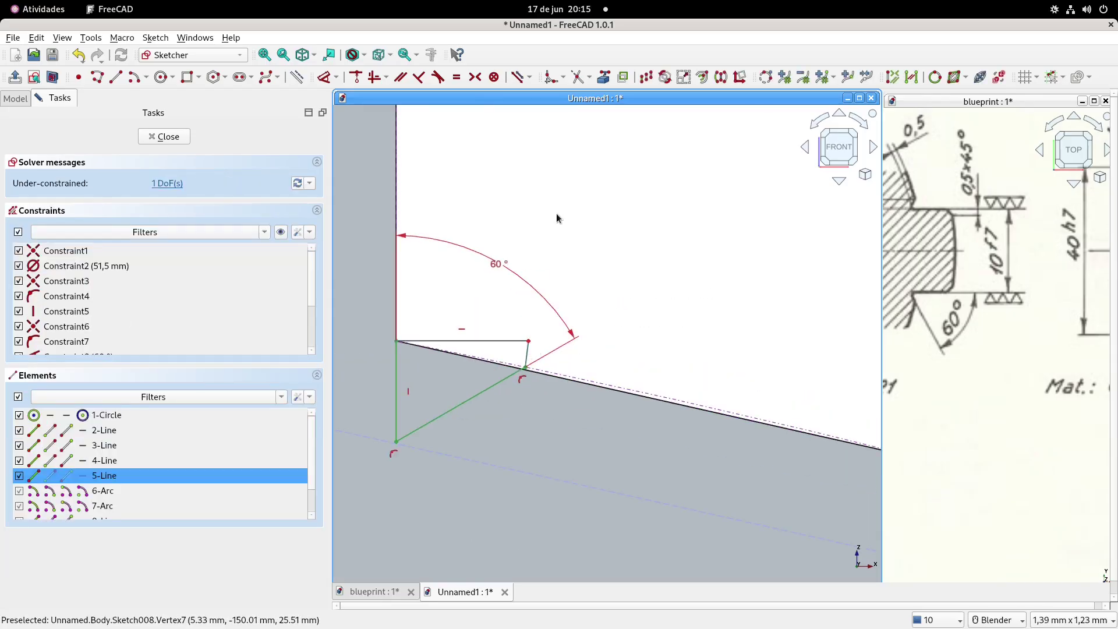
left_click(373, 78)
Mirror the undercut's four lines about the sketch's vertical axis with symmetry constraints, keeping the original lines.
scroll(481, 356, "down", 5)
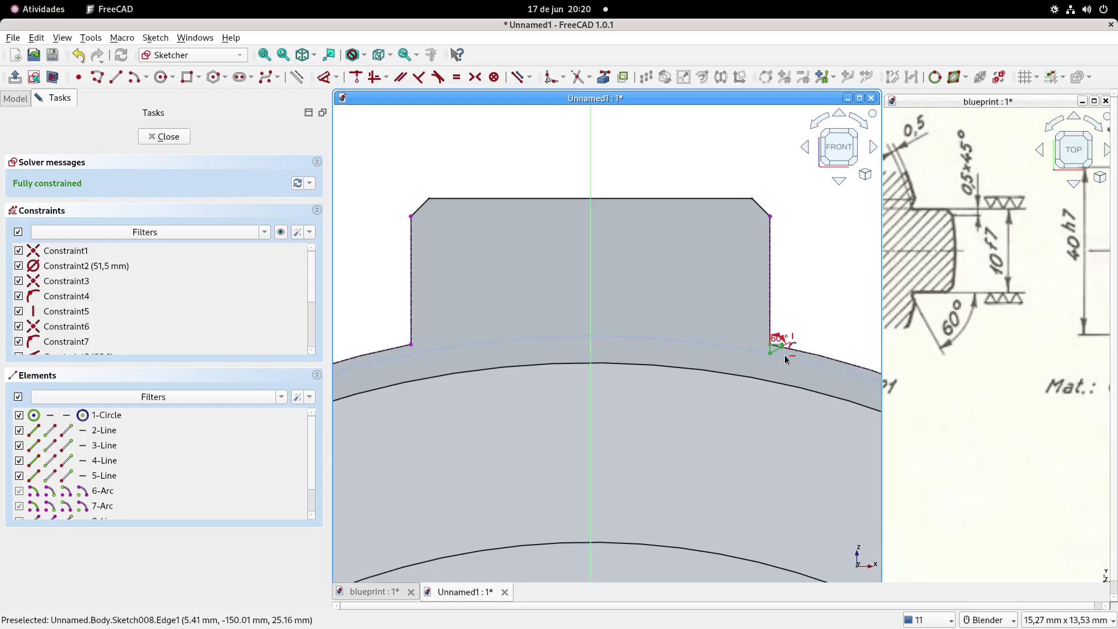
scroll(773, 351, "up", 2)
scroll(772, 351, "up", 3)
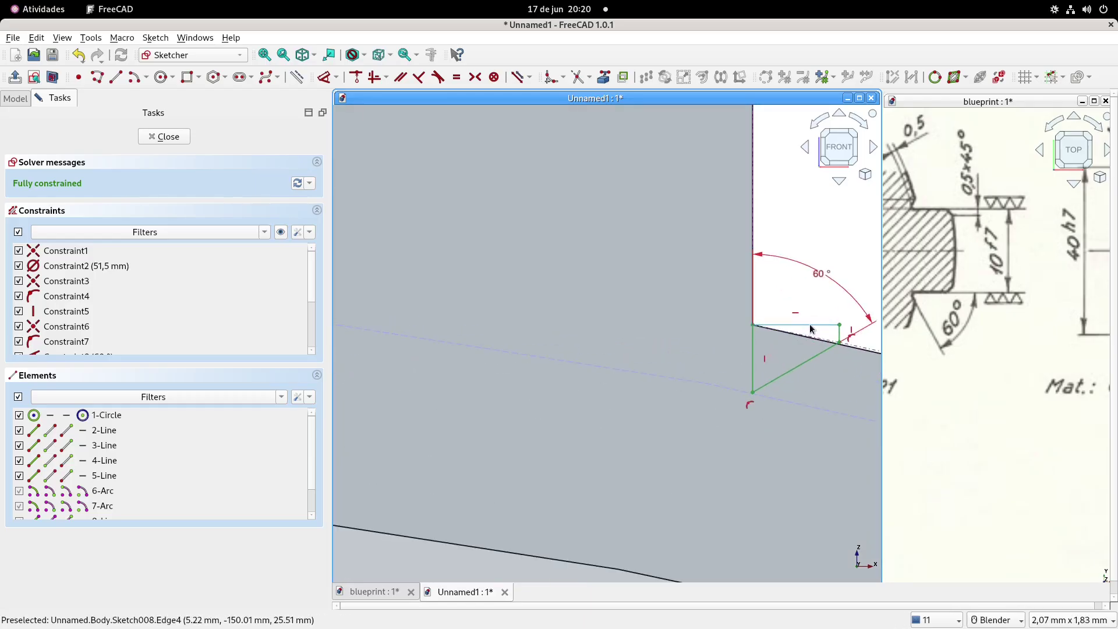
left_click(755, 352)
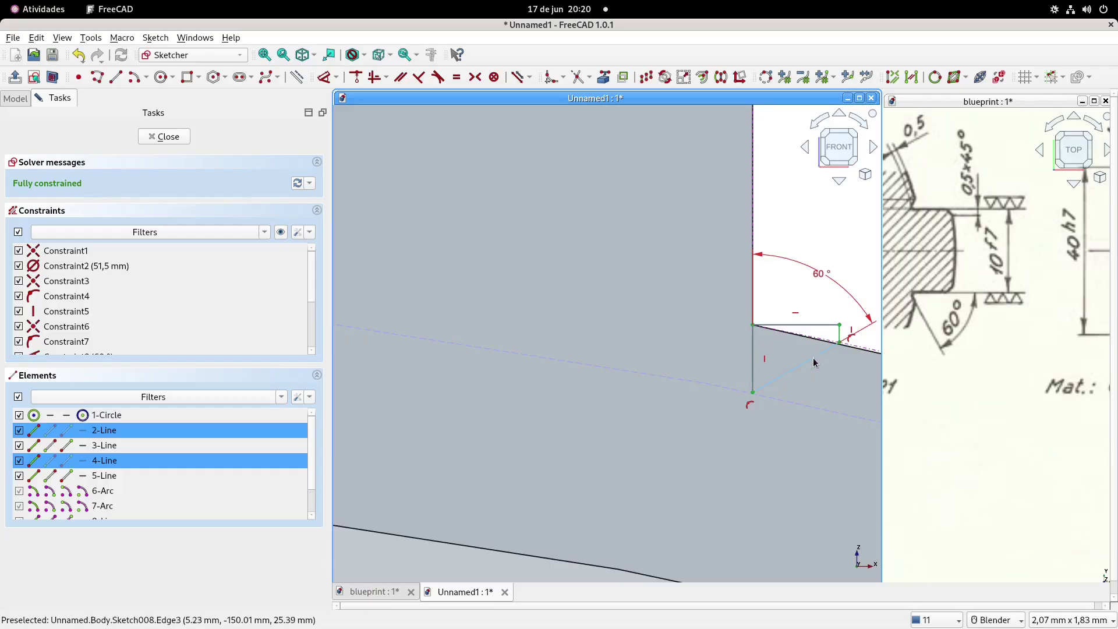
left_click(815, 357)
scroll(815, 361, "up", 2)
left_click(858, 312)
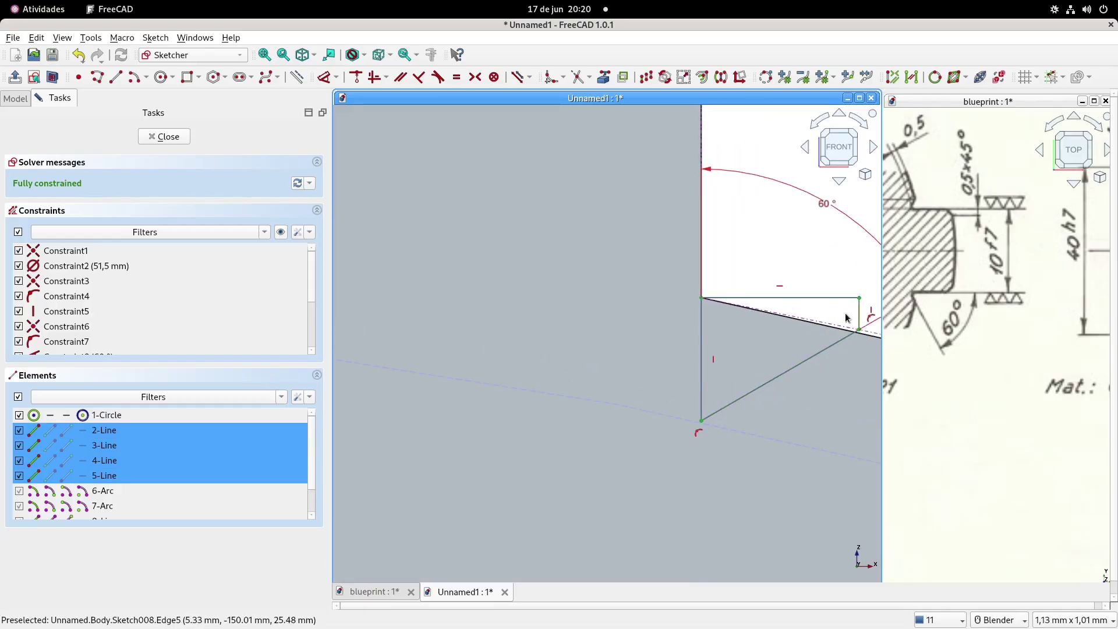
scroll(803, 312, "down", 2)
scroll(803, 312, "down", 4)
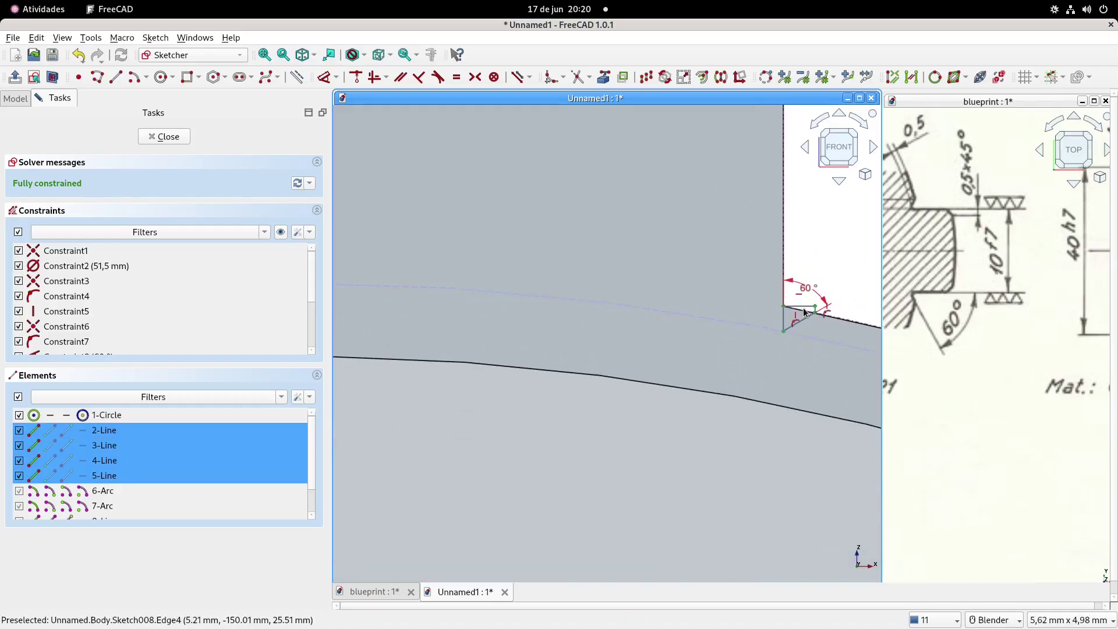
middle_click_drag(768, 245, 800, 263, "shift")
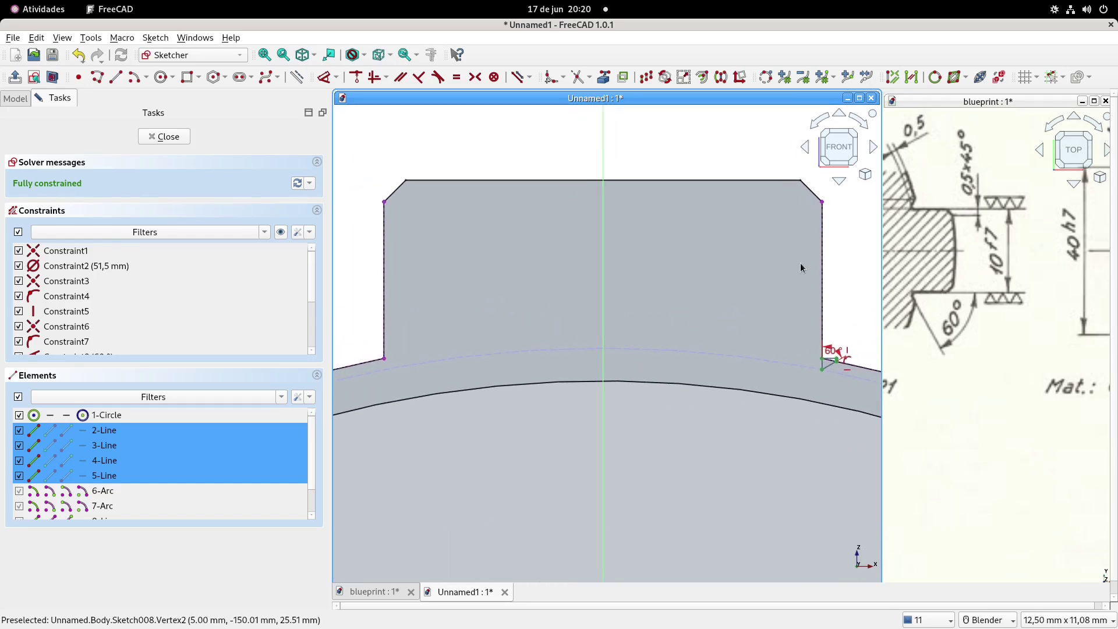
left_click(722, 78)
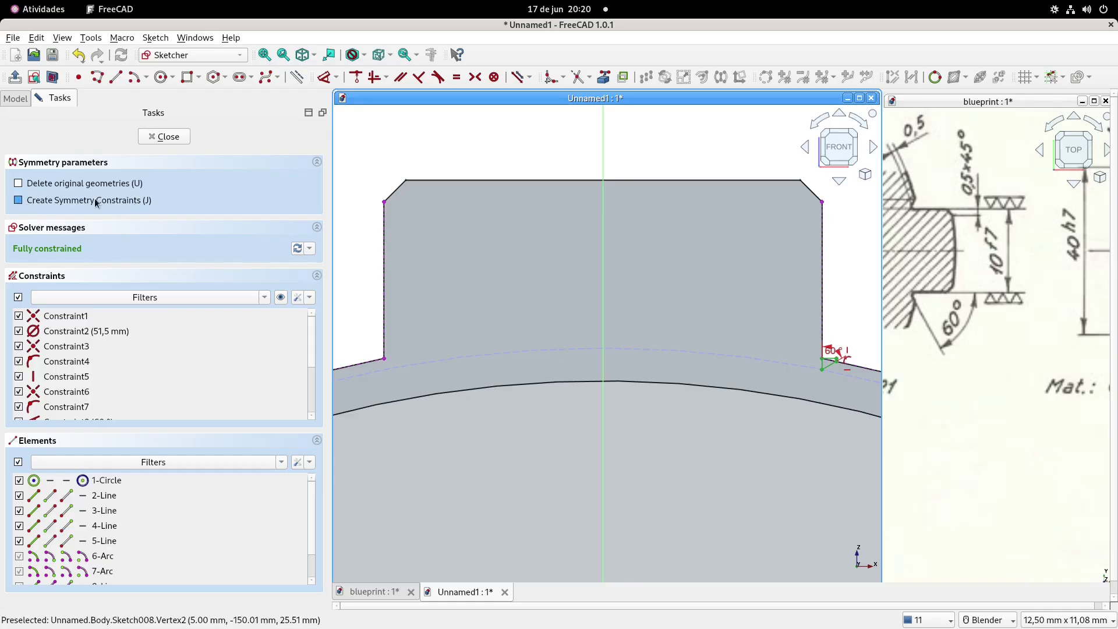
left_click(21, 204)
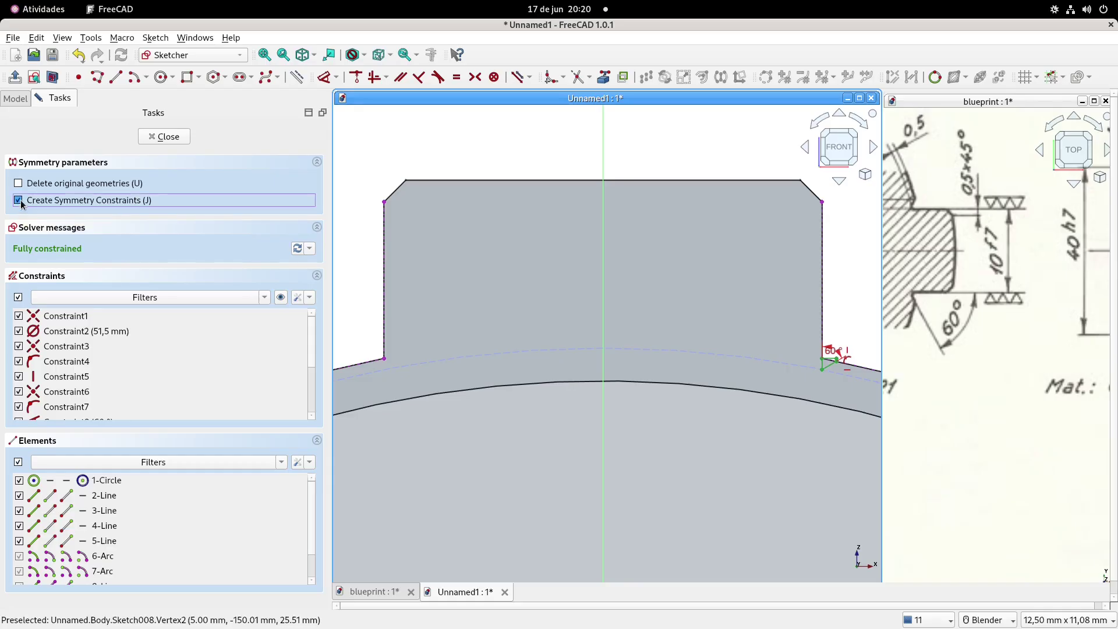
left_click(602, 158)
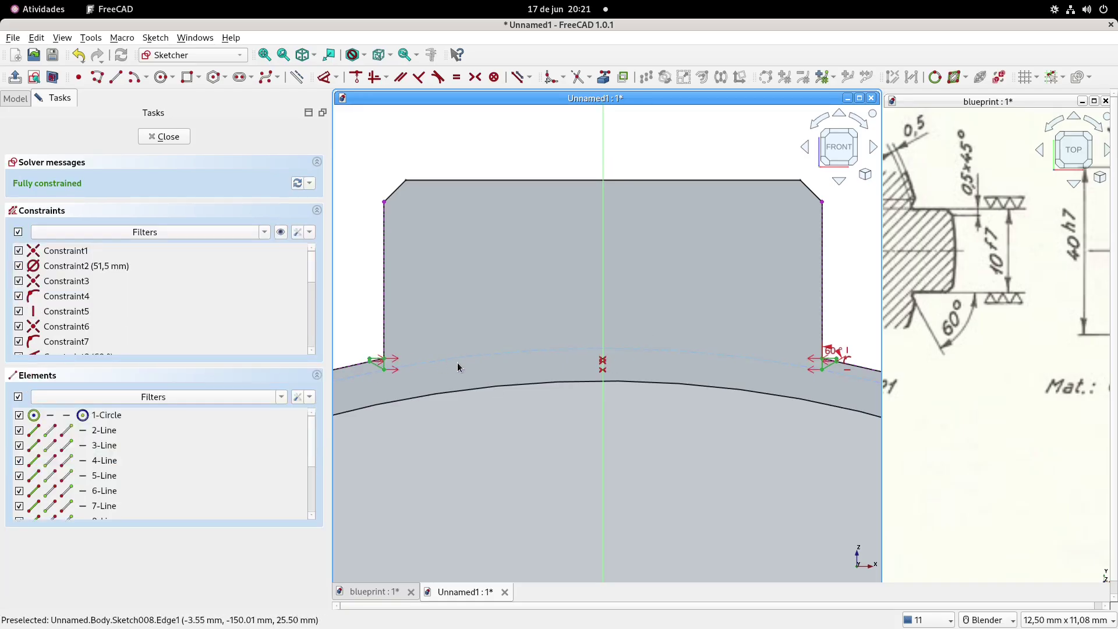
Close the undercut sketch, cut it as a Through all pocket and check the tooth from the front.
left_click(171, 138)
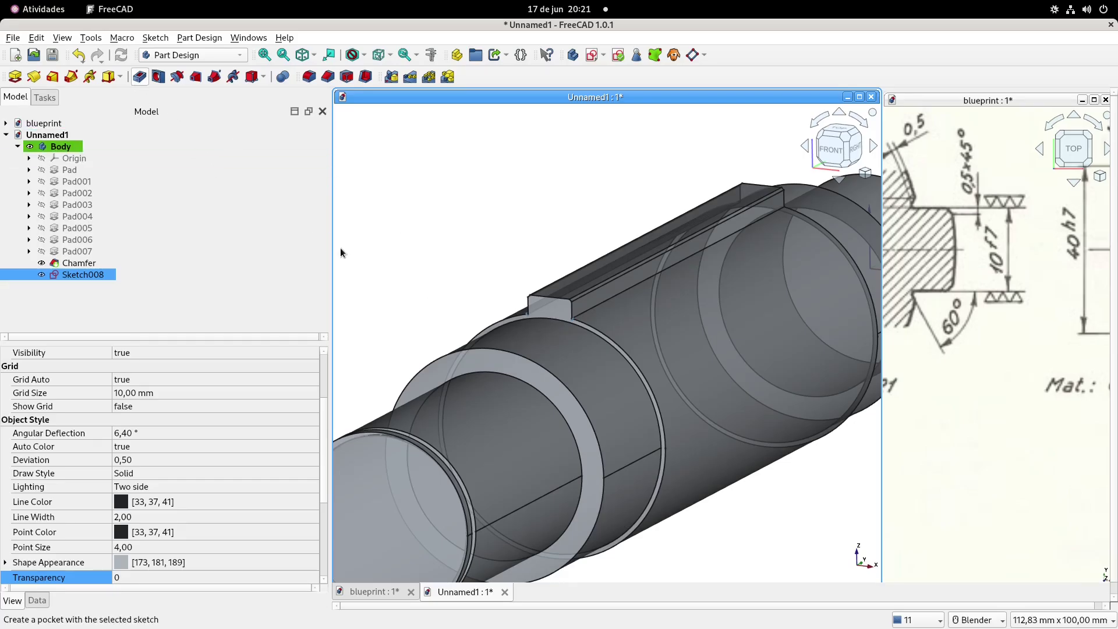
left_click(222, 183)
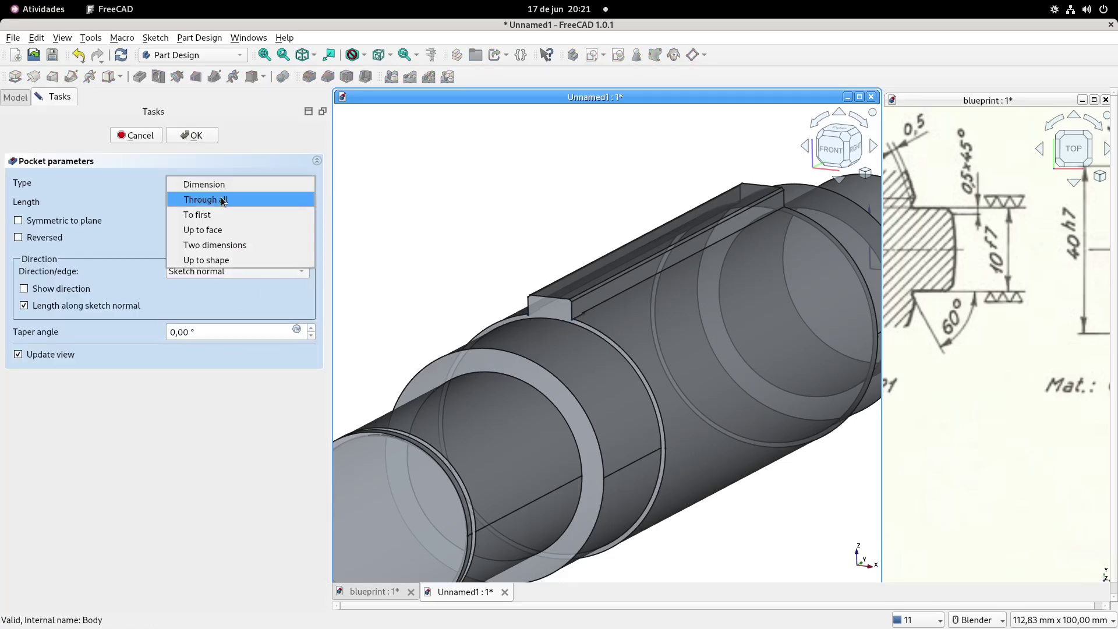
left_click(221, 200)
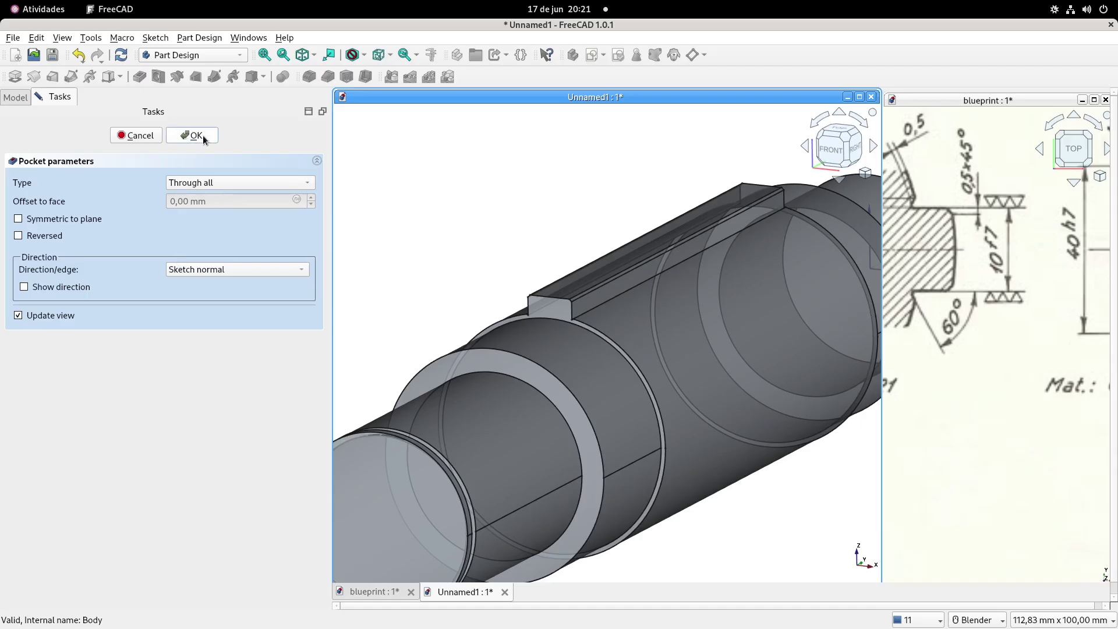
left_click(204, 137)
left_click(830, 146)
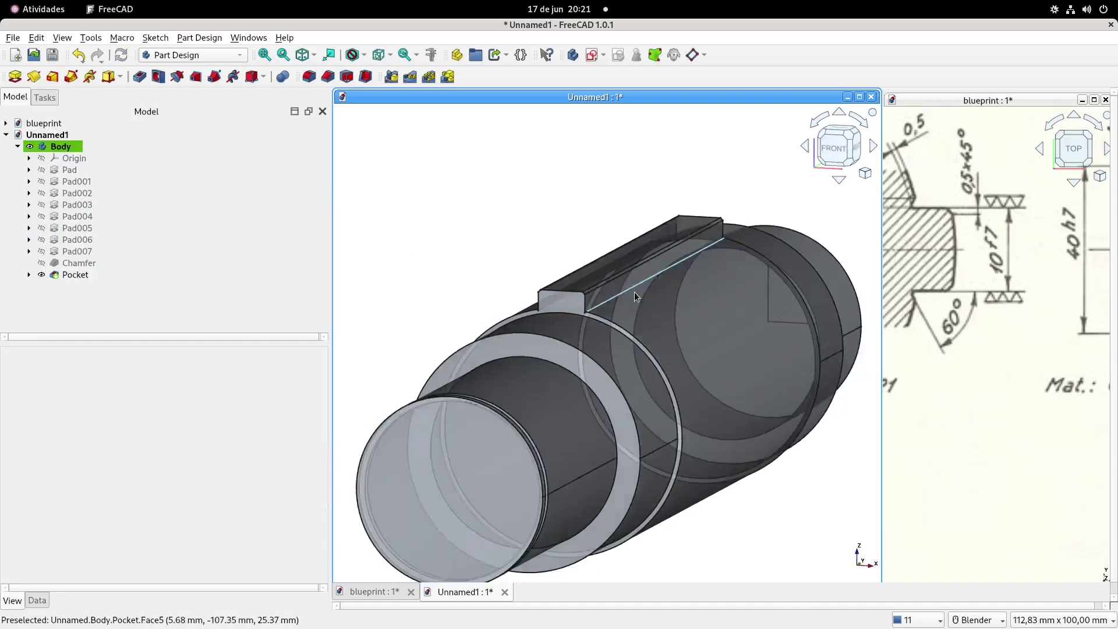
scroll(580, 294, "up", 5)
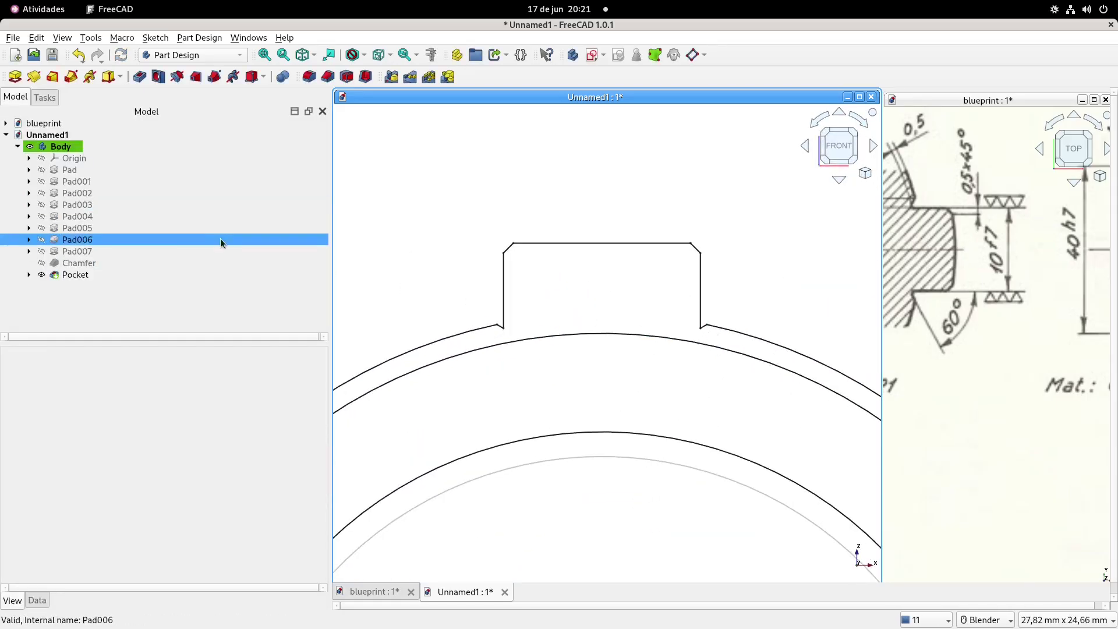
Create a polar pattern of Pad007, Chamfer and Pocket with 8 occurrences around the shaft axis.
left_click(81, 254)
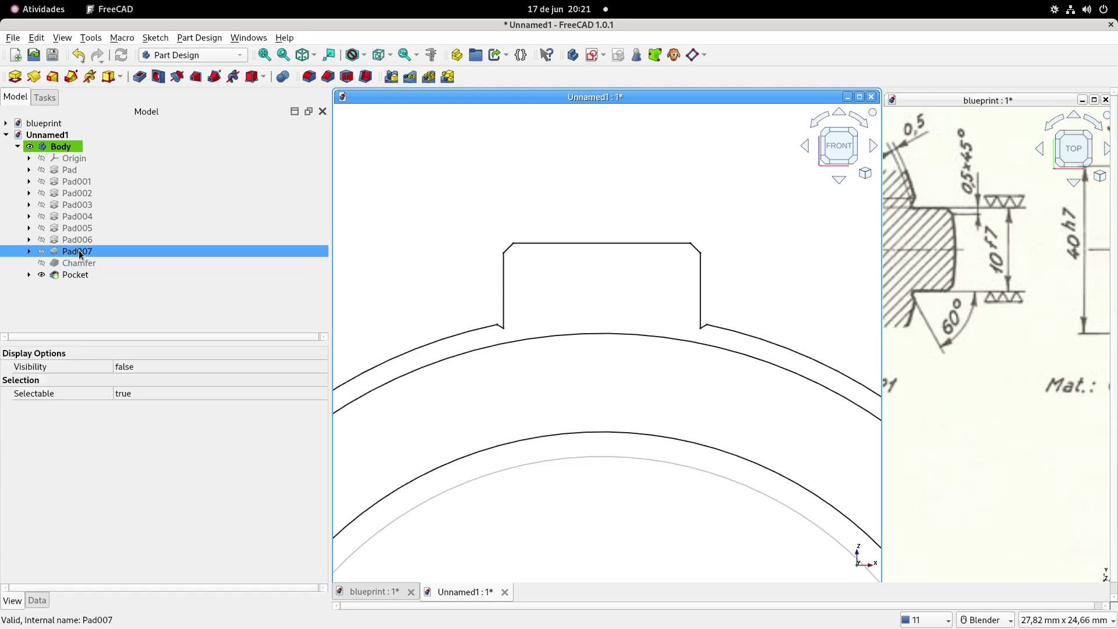
left_click(79, 263, "ctrl")
left_click(78, 275, "ctrl")
scroll(574, 355, "down", 5)
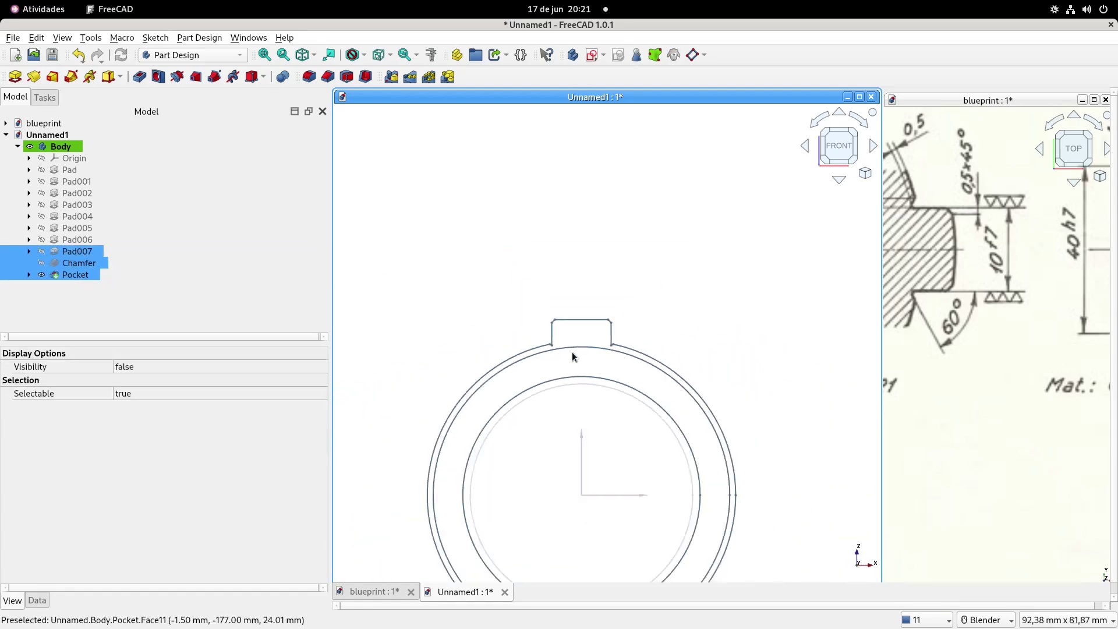
left_click(428, 76)
left_click_drag(198, 446, 156, 444)
type("8")
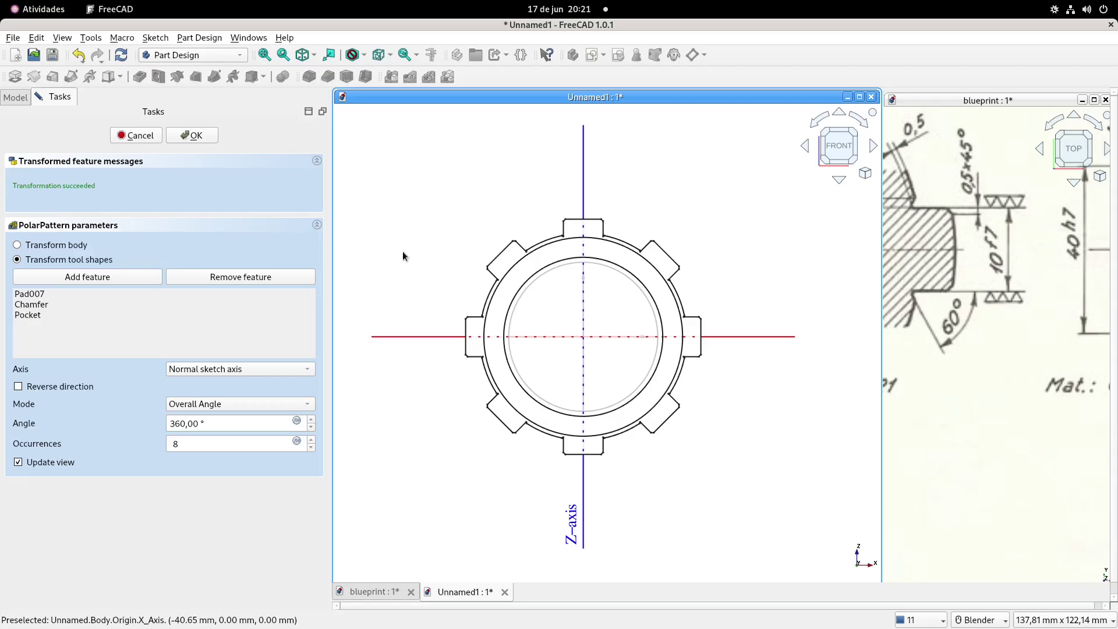
key("Return")
Compare the spline ends with the blueprint and delete the polar pattern.
middle_click_drag(485, 281, 534, 288)
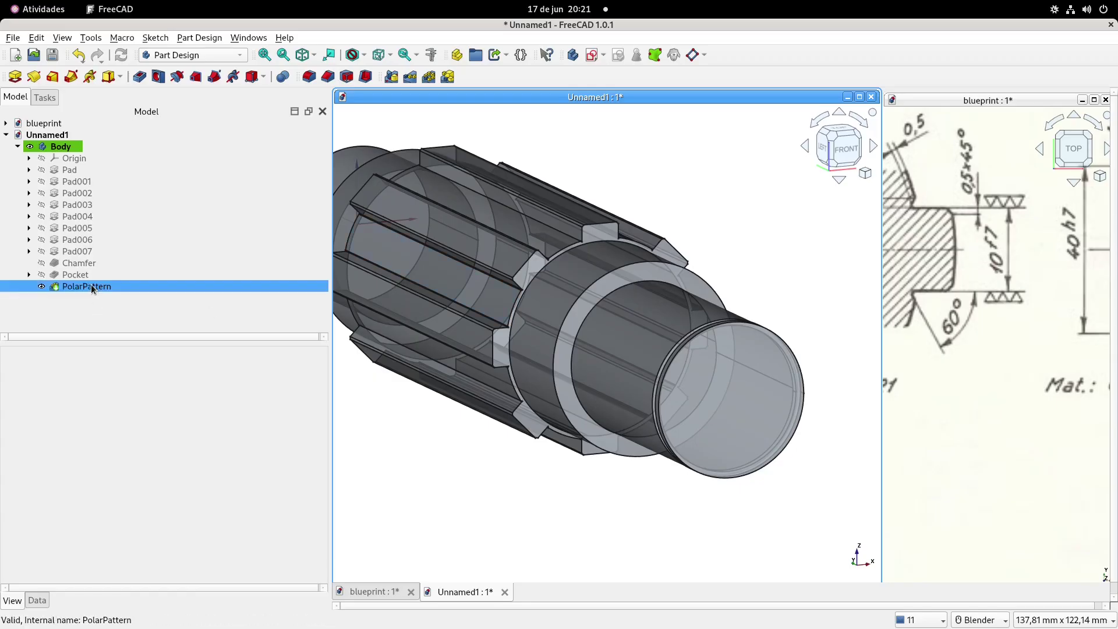
scroll(594, 342, "down", 3)
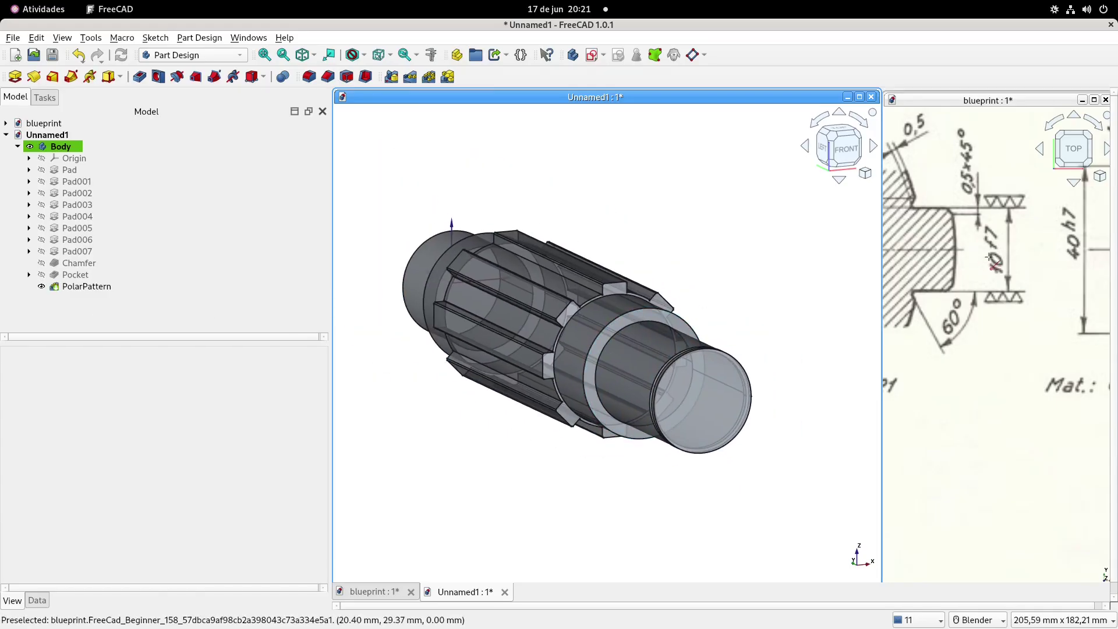
scroll(983, 276, "down", 5)
left_click(989, 302)
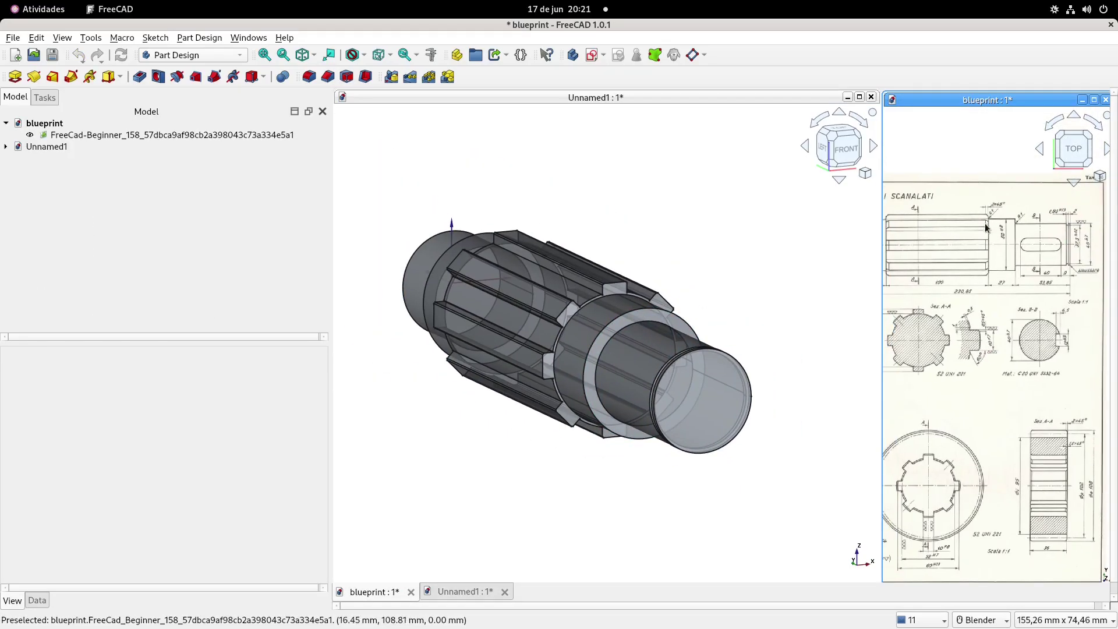
left_click(401, 180)
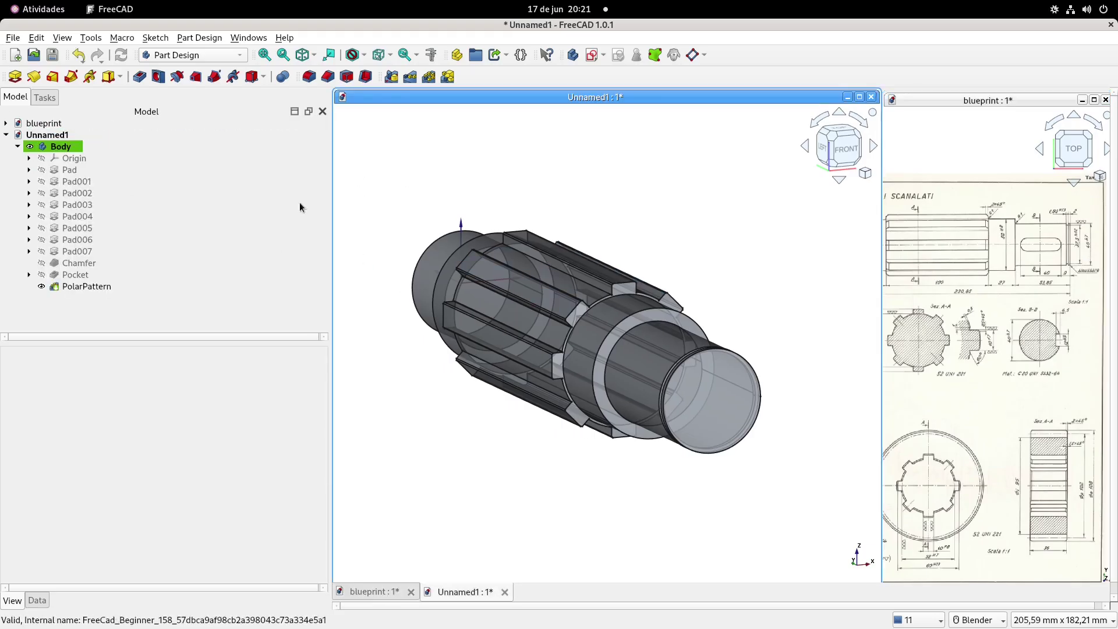
left_click(93, 287)
key("Delete")
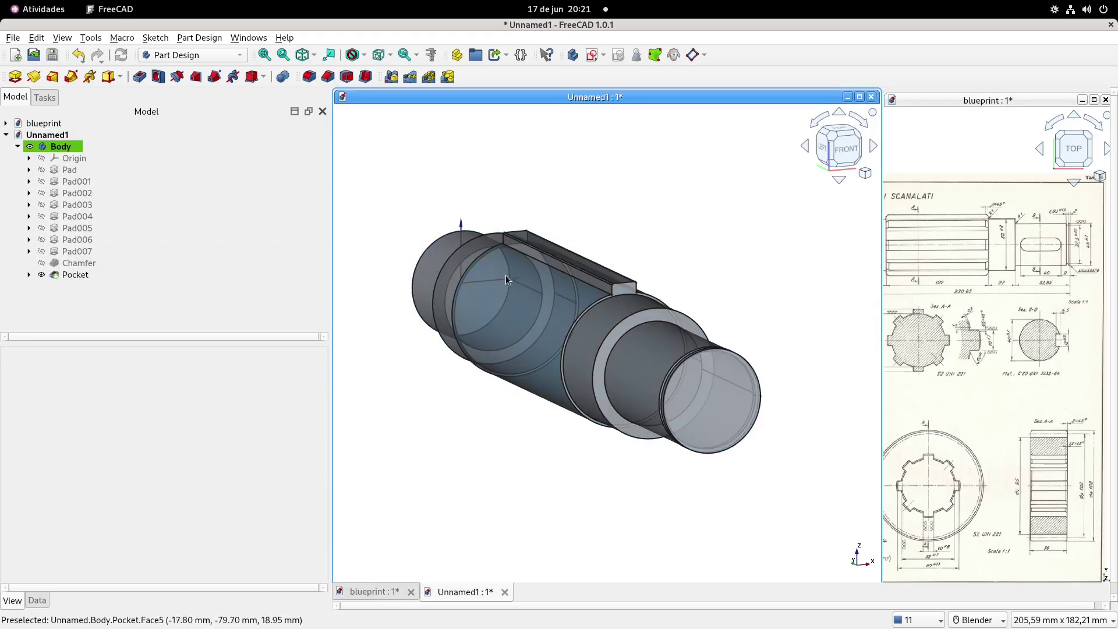
Chamfer the top edge at the spline tooth's front end with a size of 2 mm.
scroll(616, 271, "up", 5)
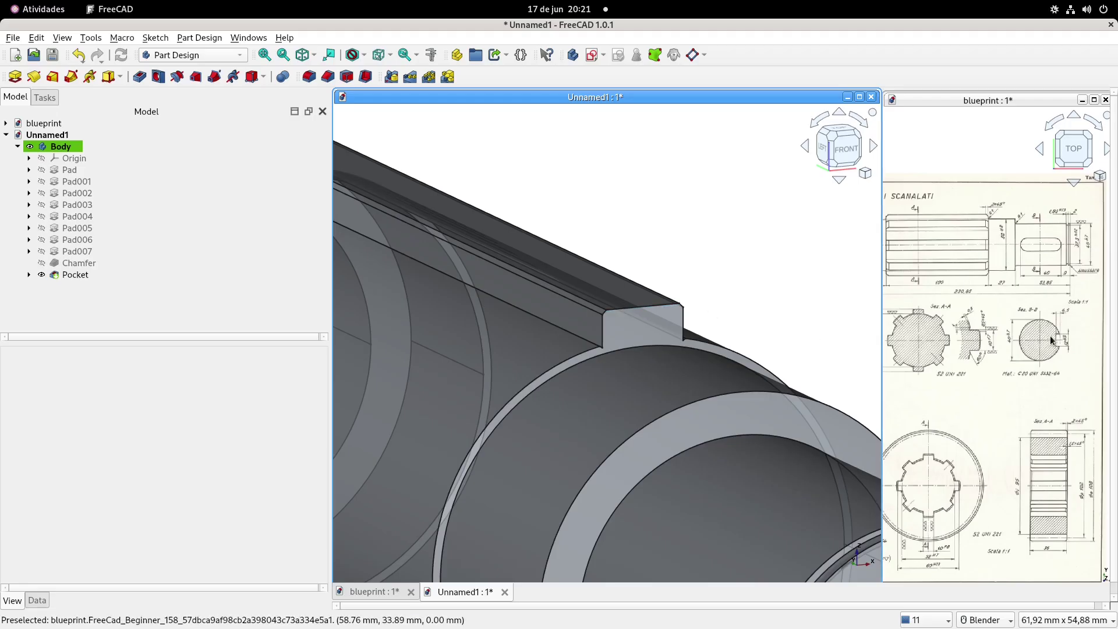
scroll(1051, 336, "up", 5)
left_click(926, 344)
scroll(959, 329, "down", 6)
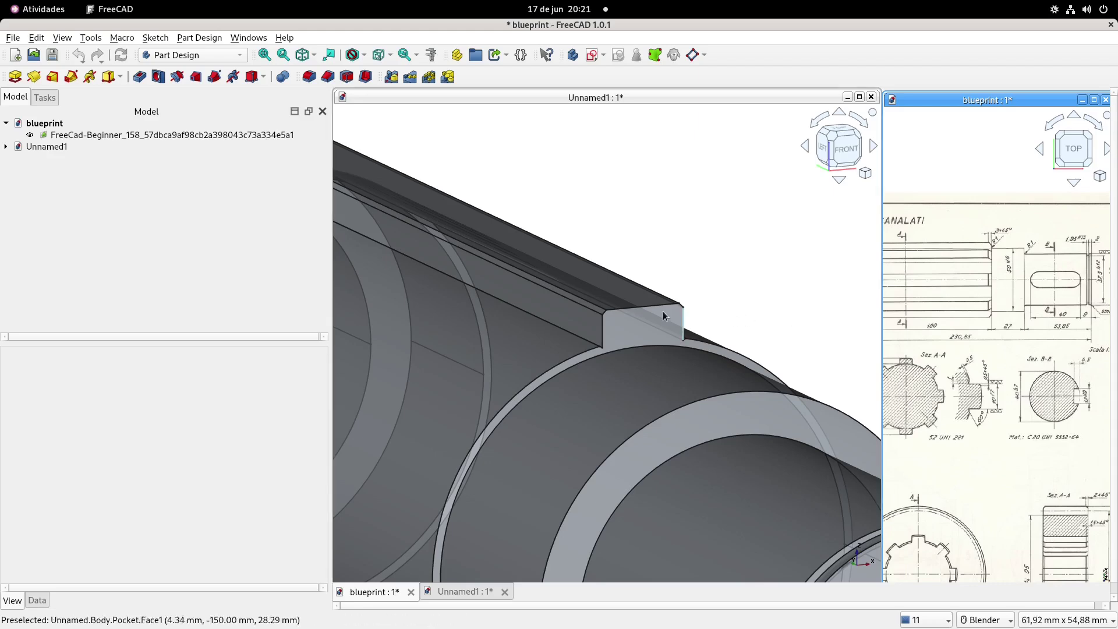
left_click(631, 308)
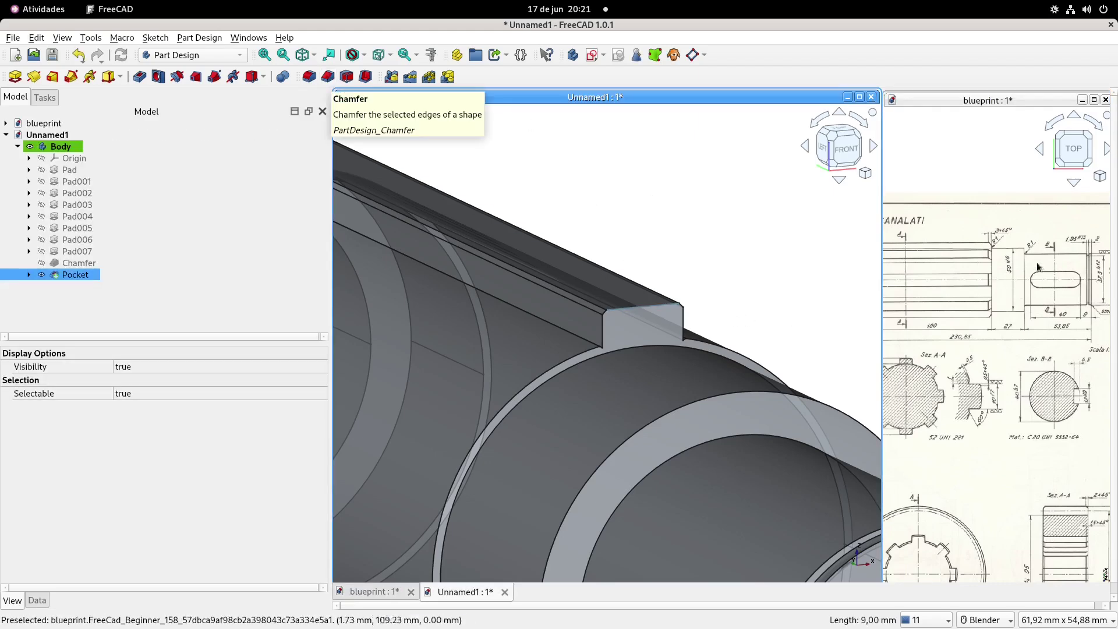
scroll(1008, 228, "up", 4)
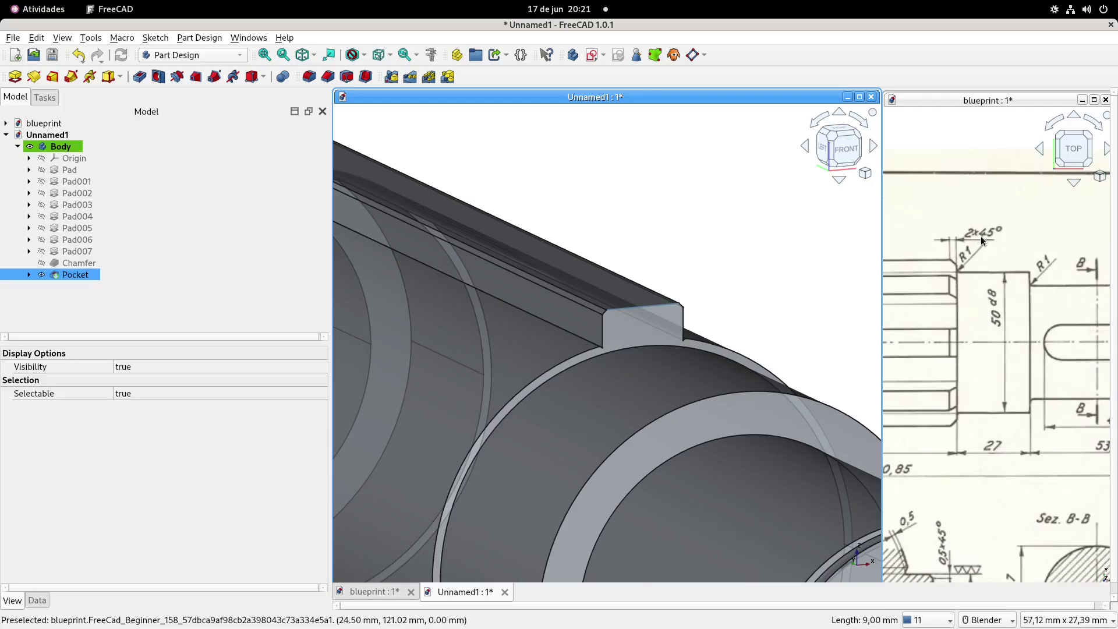
left_click(327, 78)
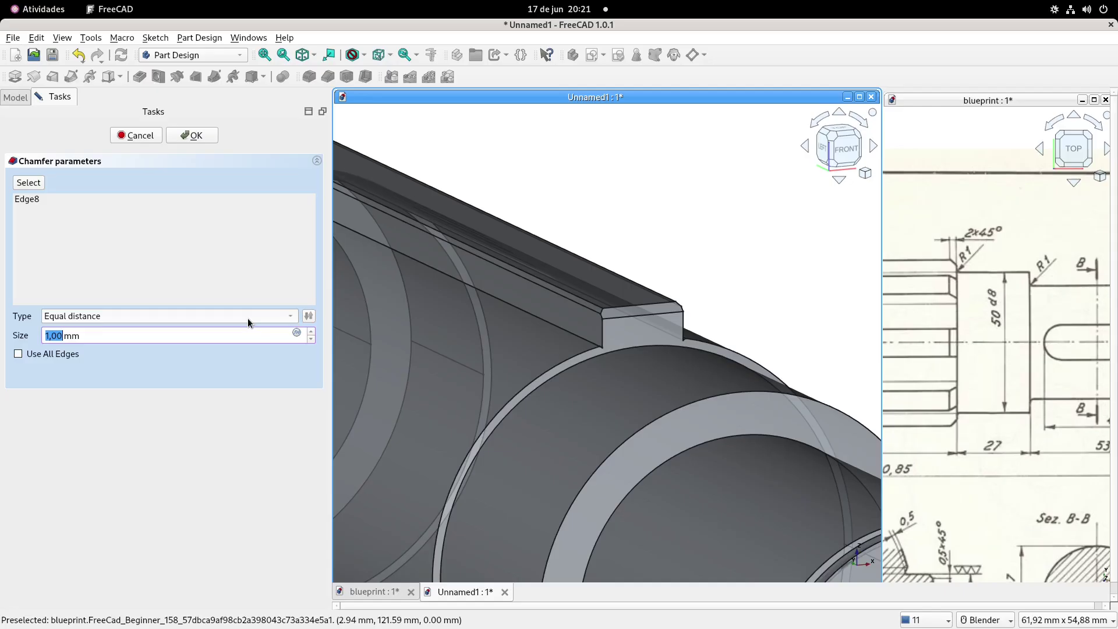
type("2")
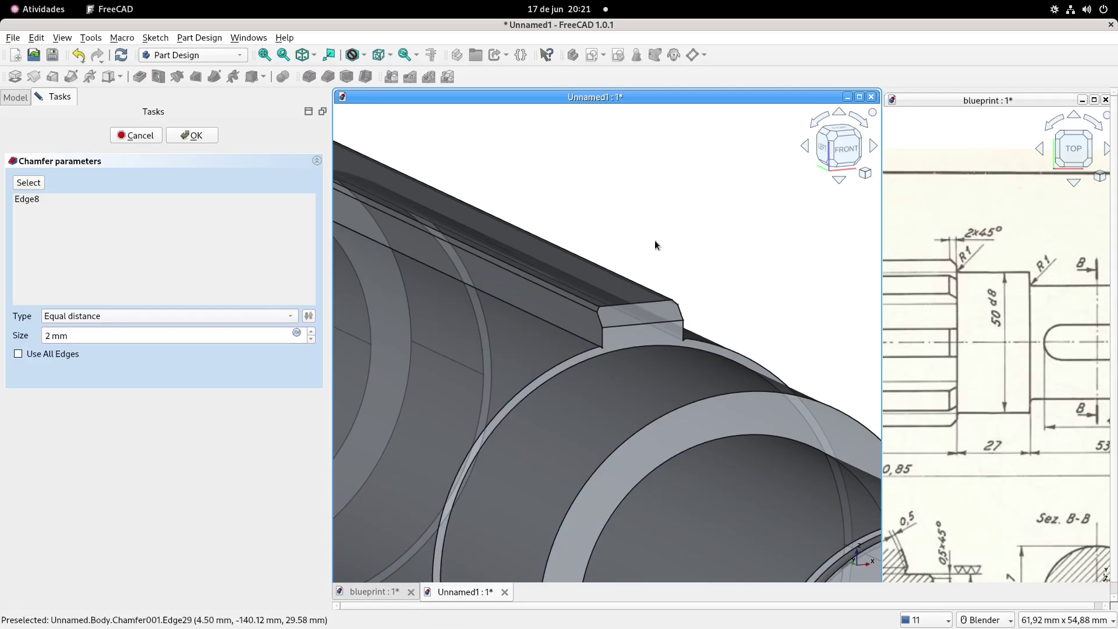
Add the top edge at the tooth's opposite end to the same chamfer and apply it.
scroll(382, 255, "down", 5)
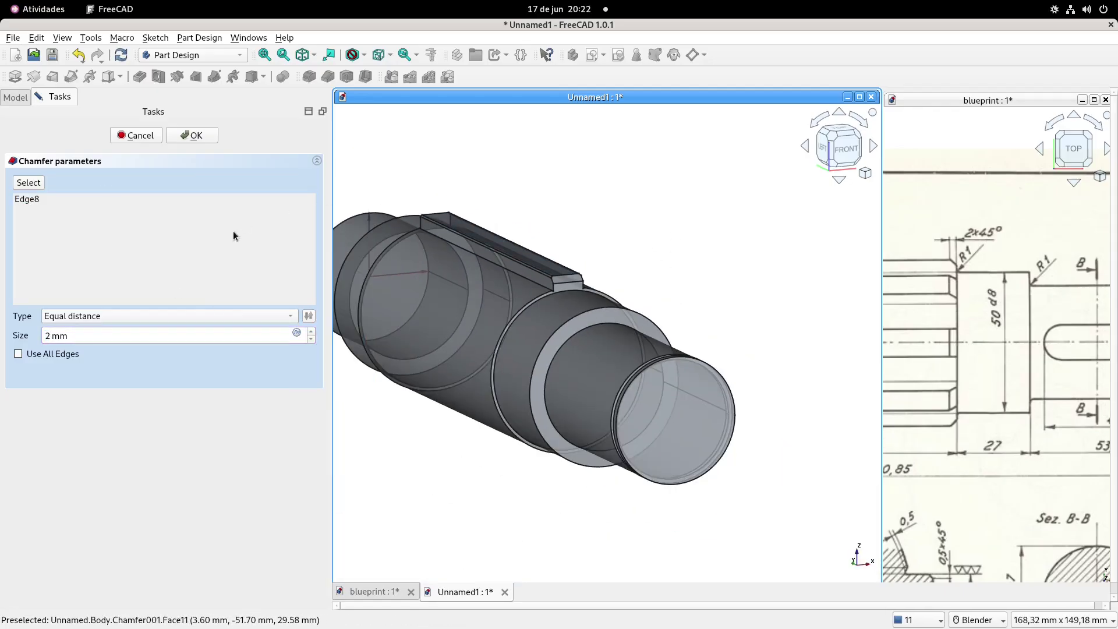
left_click(29, 183)
scroll(496, 205, "up", 3)
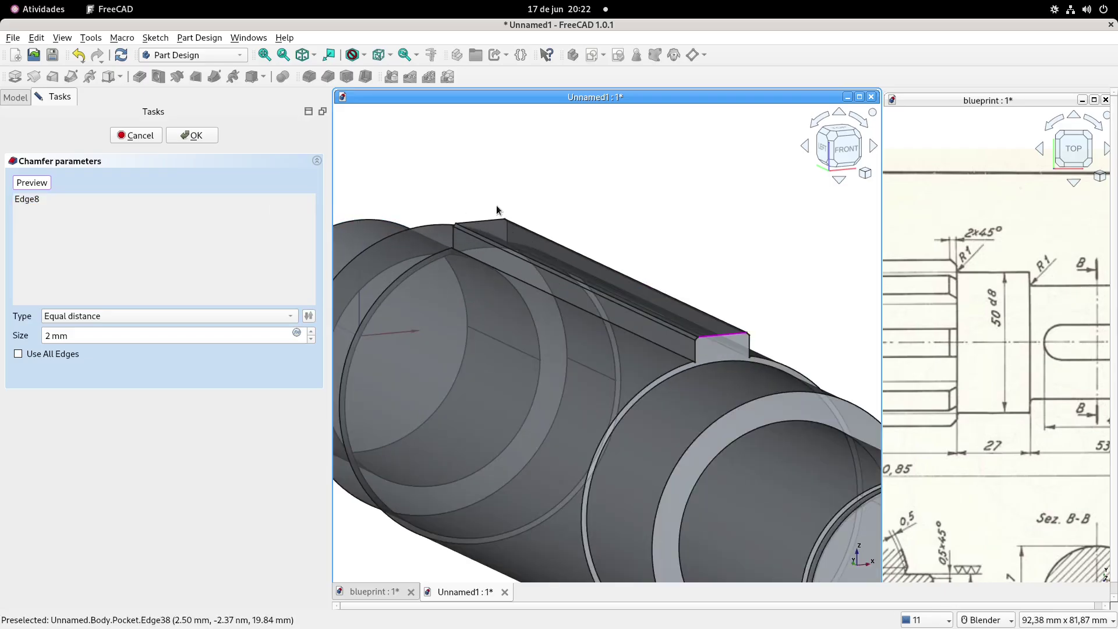
left_click(485, 221)
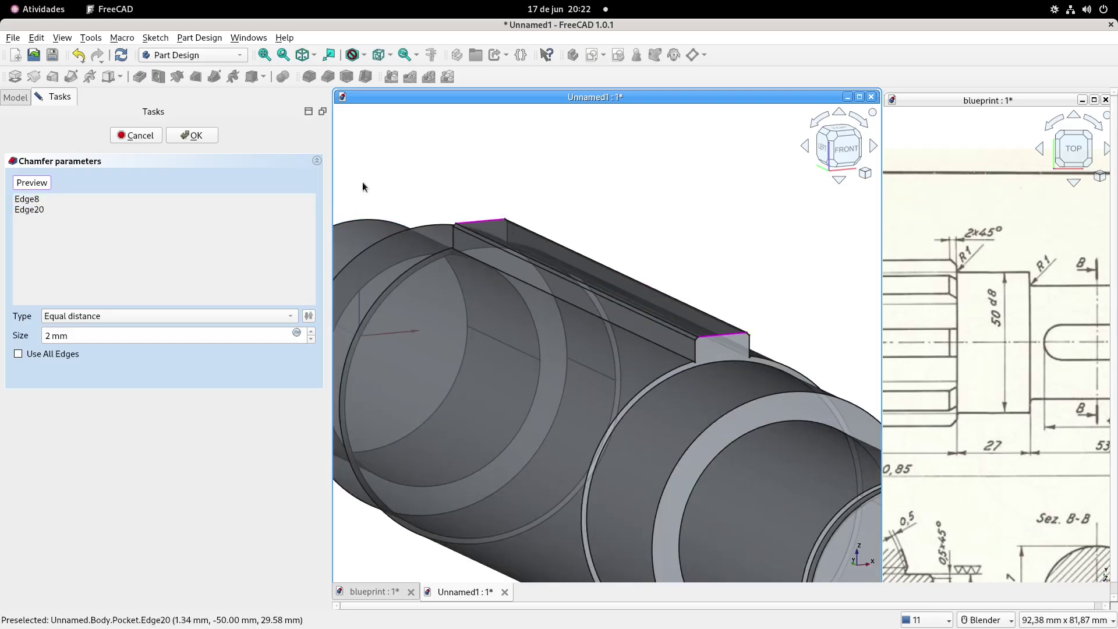
left_click(195, 135)
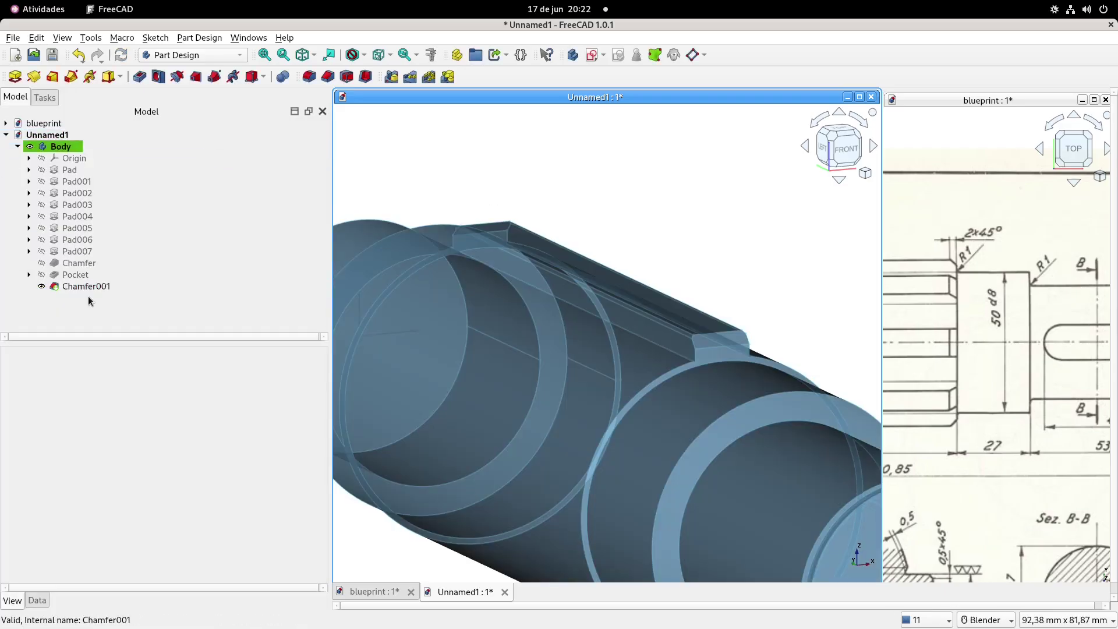
Create a polar pattern of Pad007, Chamfer, Pocket and Chamfer001 with 8 occurrences over 360° around the shaft axis.
left_click(76, 253)
left_click_drag(76, 255, 83, 293)
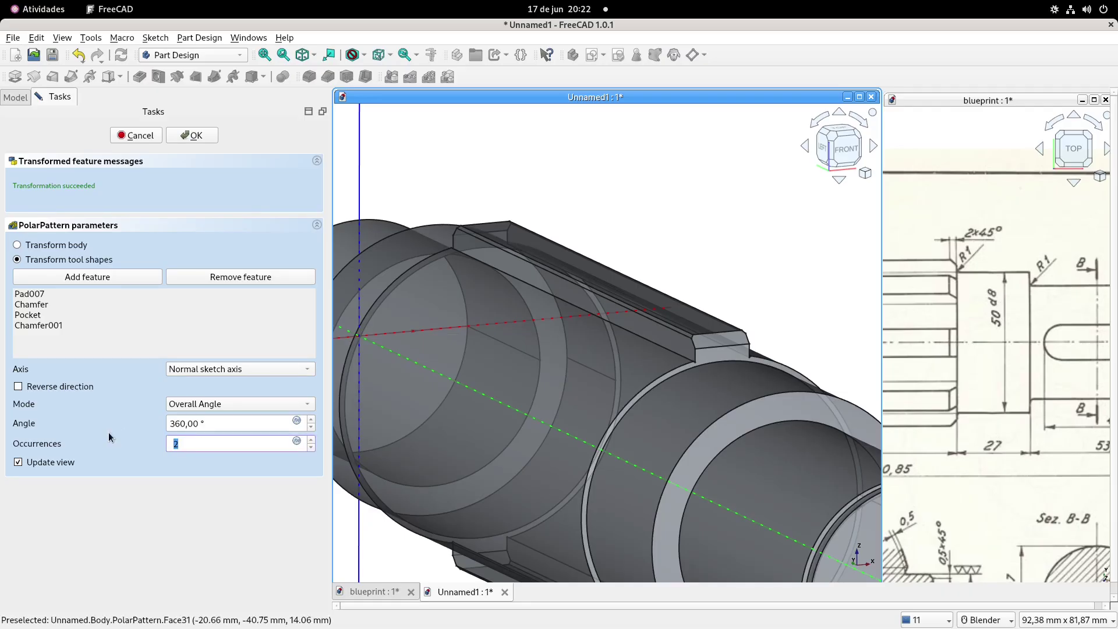
type("8")
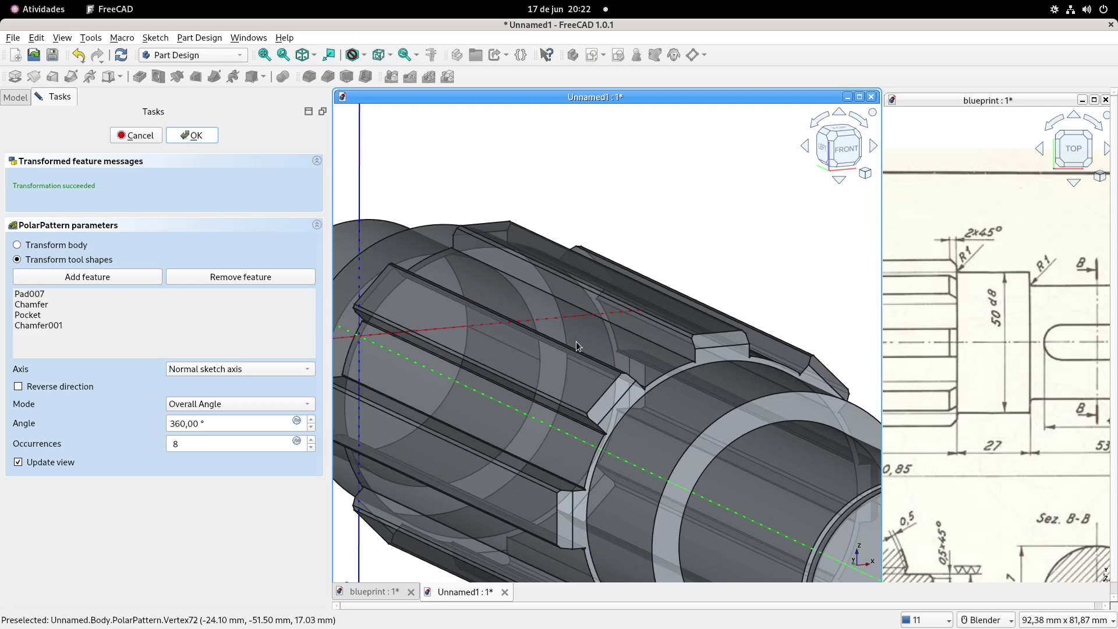
key("Return")
scroll(575, 344, "down", 2)
middle_click_drag(574, 323, 570, 319, "shift")
middle_click_drag(639, 350, 821, 341)
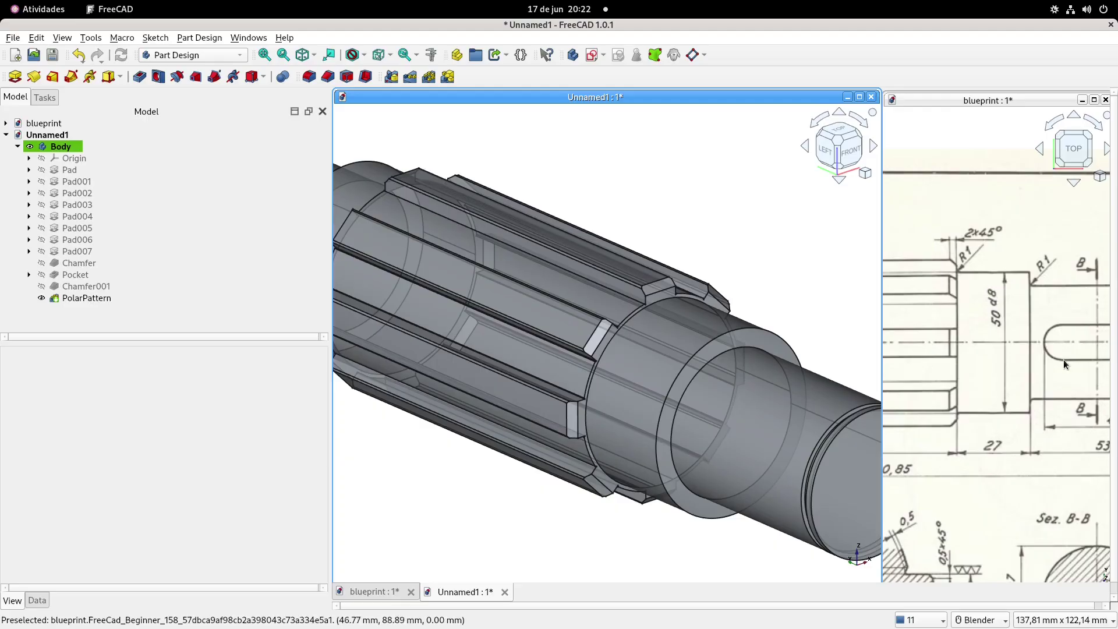
Check the blueprint's keyway against the shaft's left side view and start a new sketch on the YZ plane.
scroll(1057, 352, "down", 2)
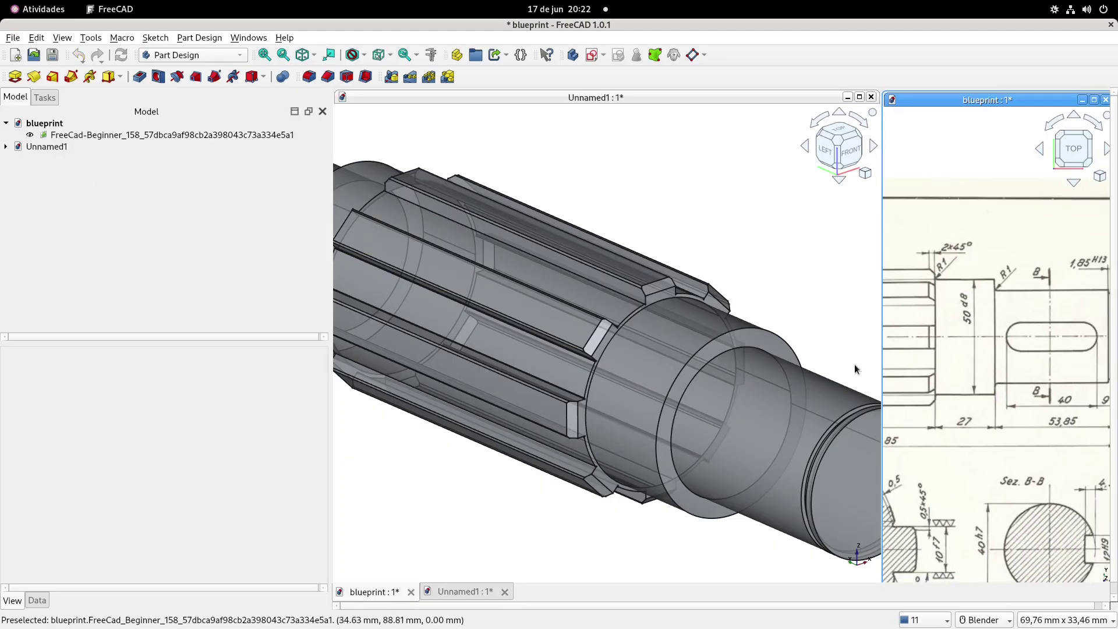
scroll(761, 368, "down", 5)
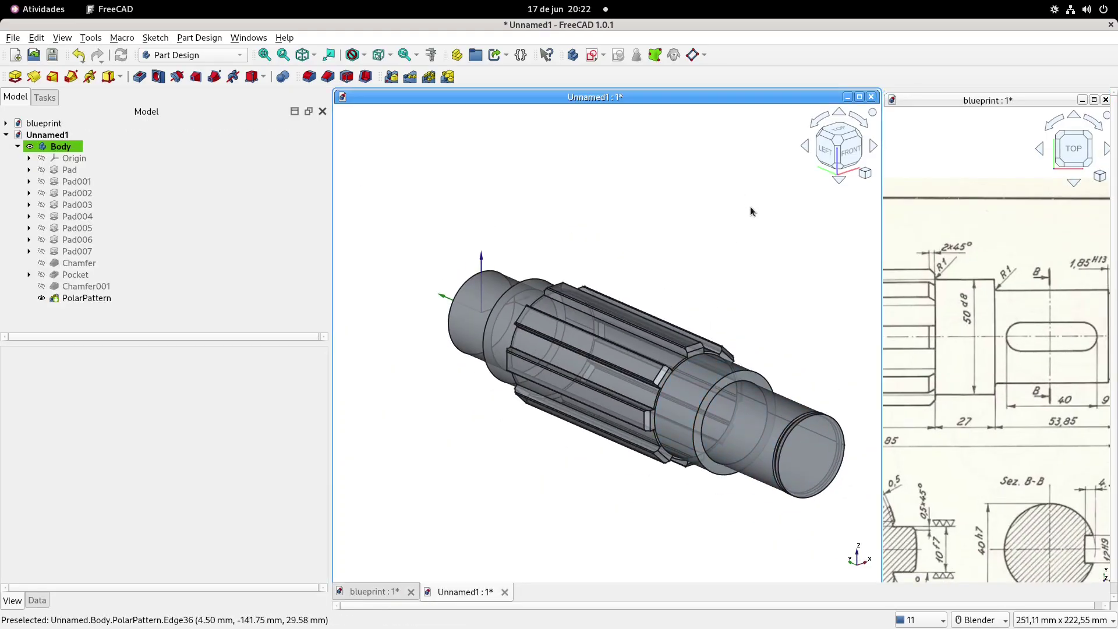
left_click(827, 156)
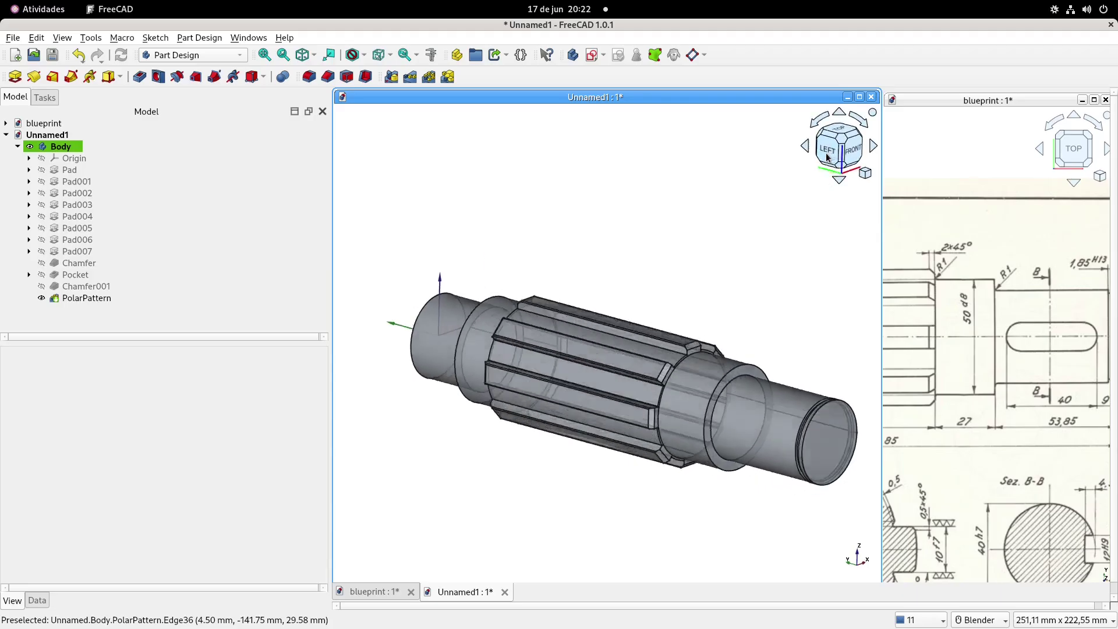
mouse_move(991, 347)
middle_mouse_down("shift")
mouse_move(977, 340)
mouse_move(1008, 335)
middle_mouse_up("shift")
scroll(1021, 328, "down", 1)
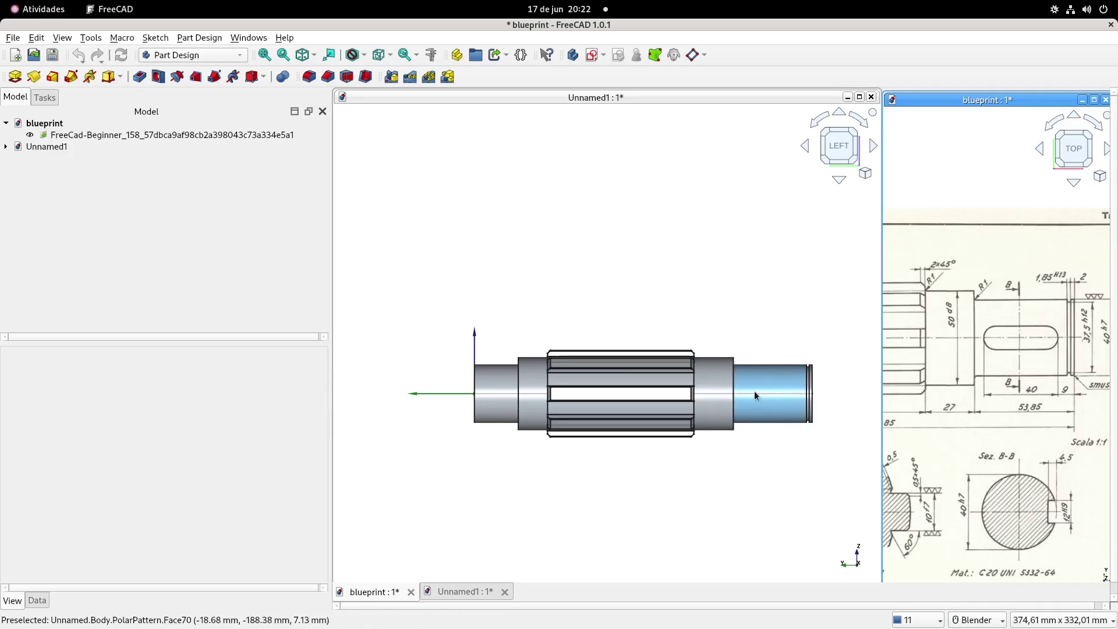
scroll(770, 386, "up", 1)
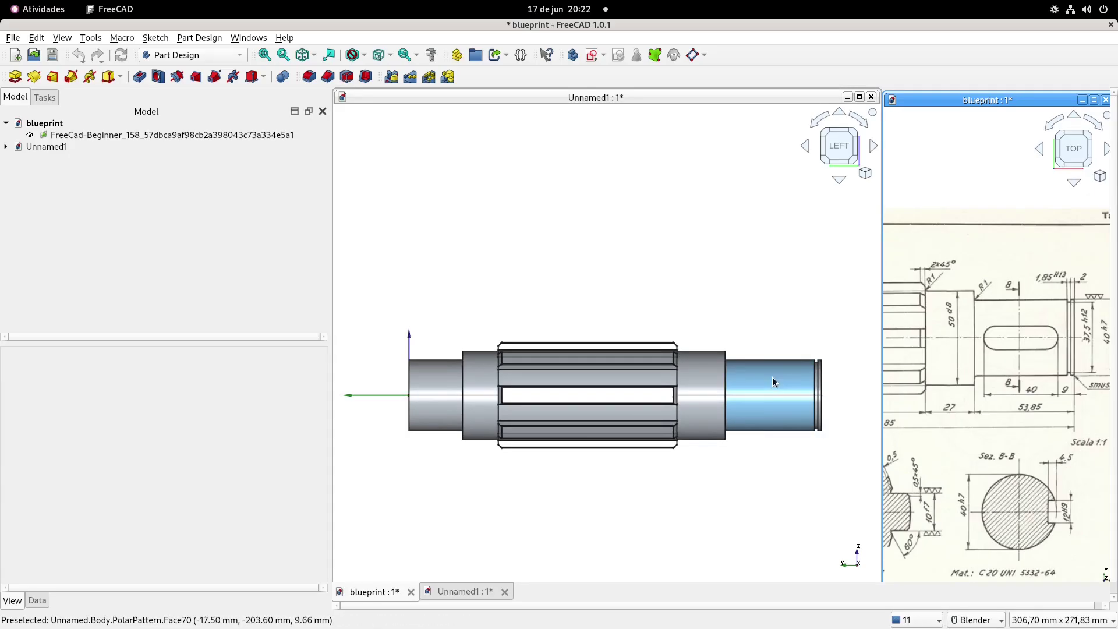
middle_click_drag(772, 376, 745, 346, "shift")
scroll(728, 292, "up", 2)
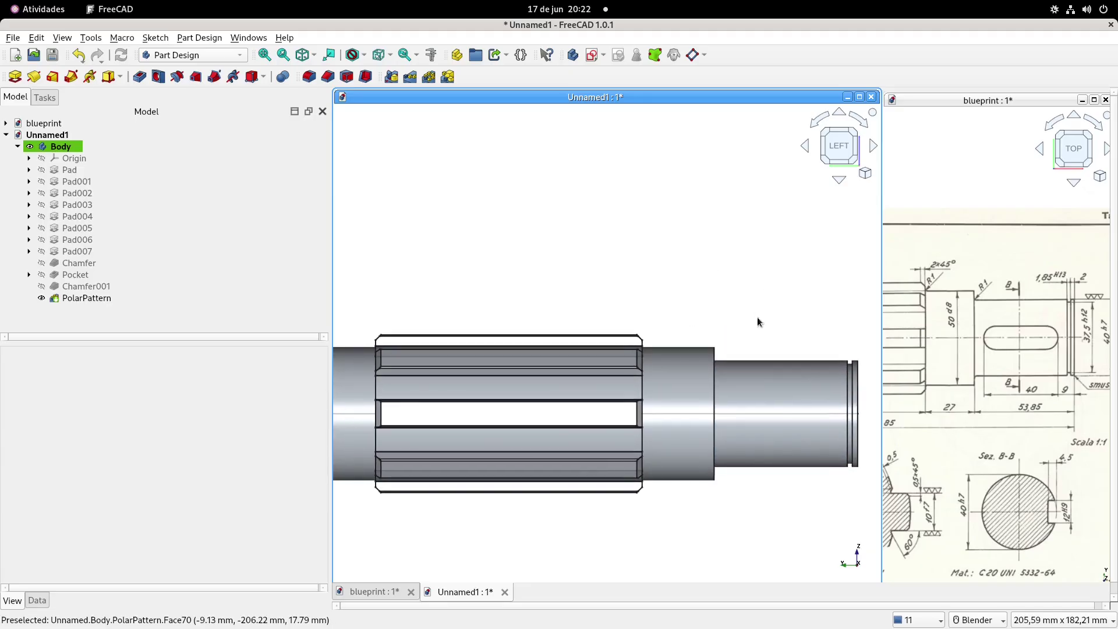
left_click(592, 56)
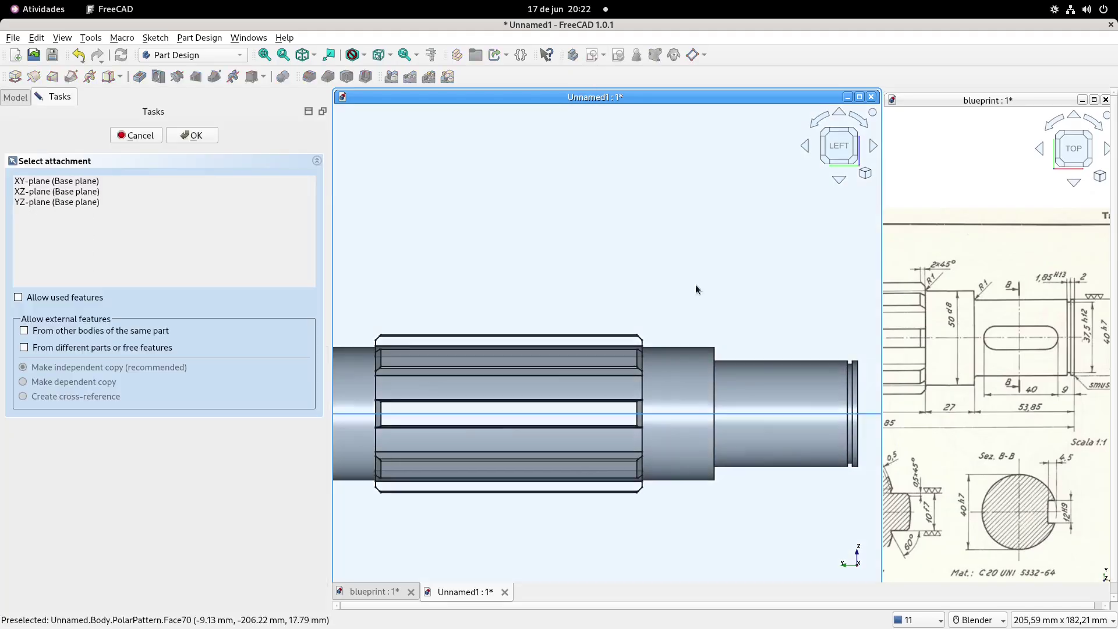
scroll(711, 310, "down", 8)
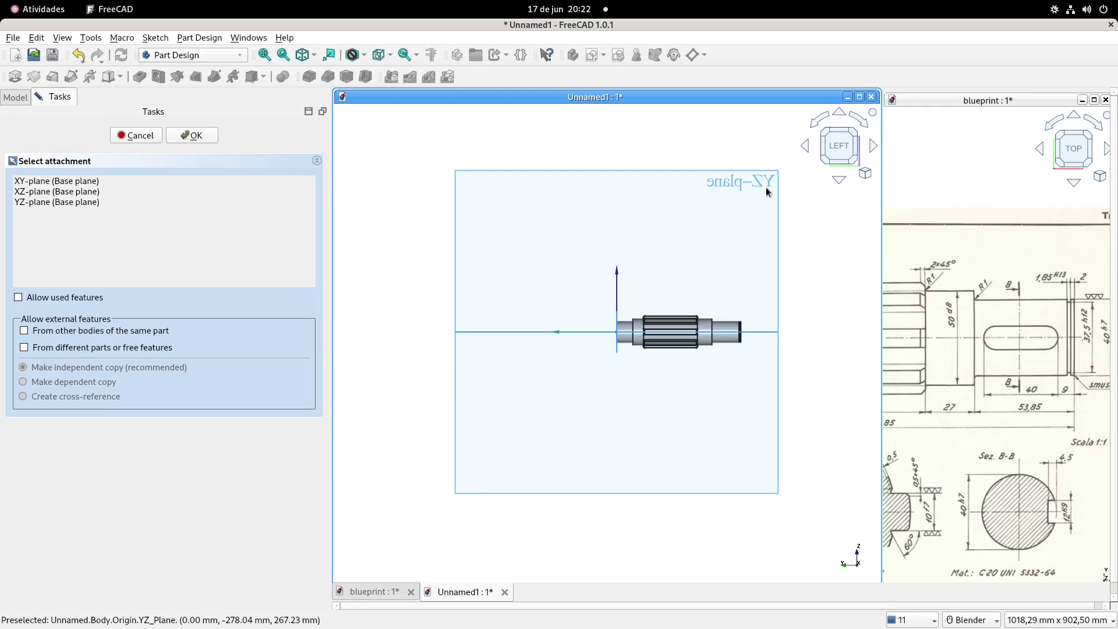
left_click(766, 183)
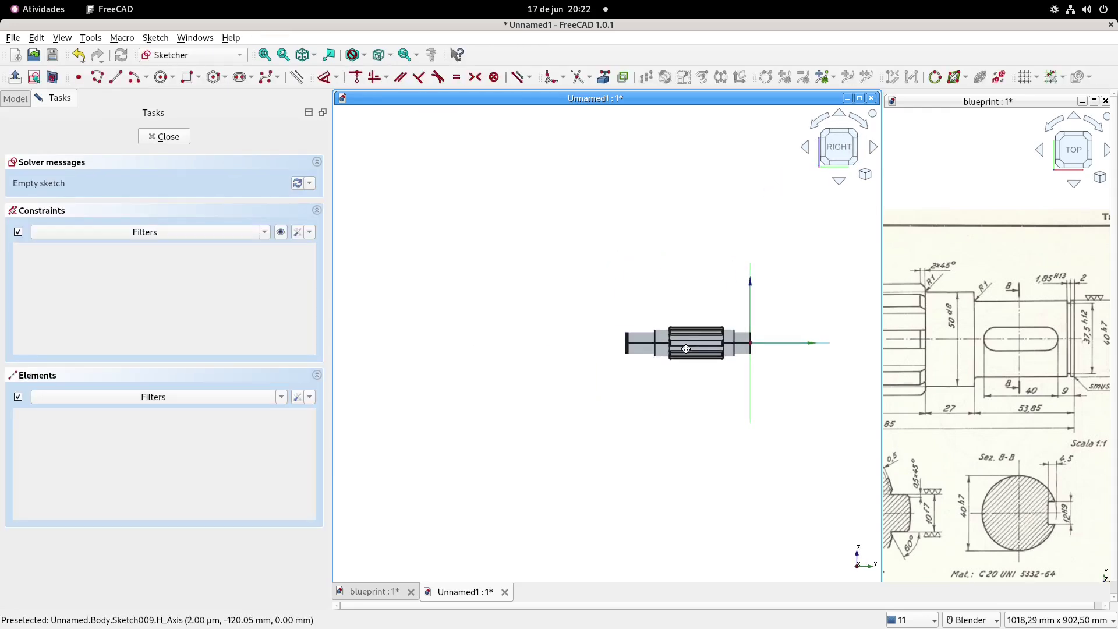
Project the end edge of the grooved shaft journal into the sketch as external geometry and turn on the section view.
scroll(651, 341, "up", 7)
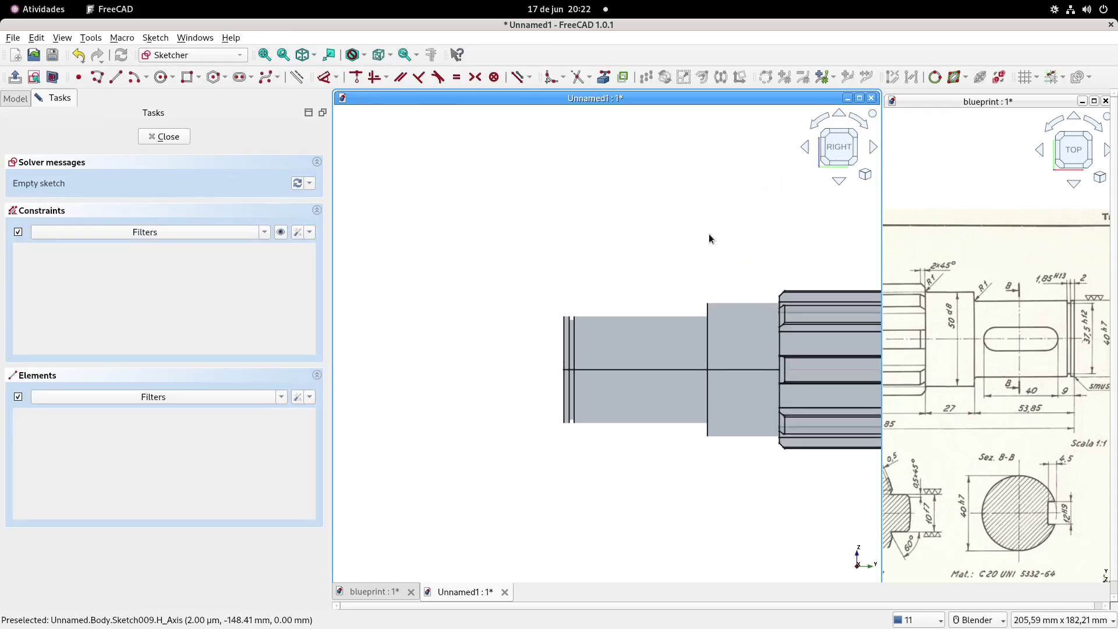
left_click(1026, 315)
scroll(1016, 313, "up", 2)
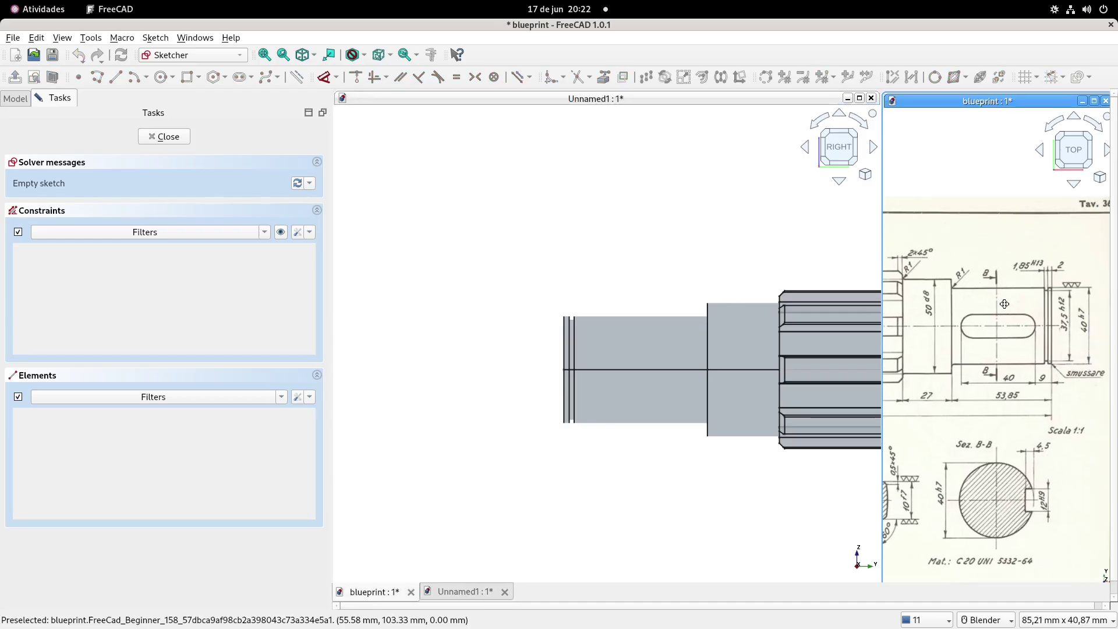
left_click(635, 139)
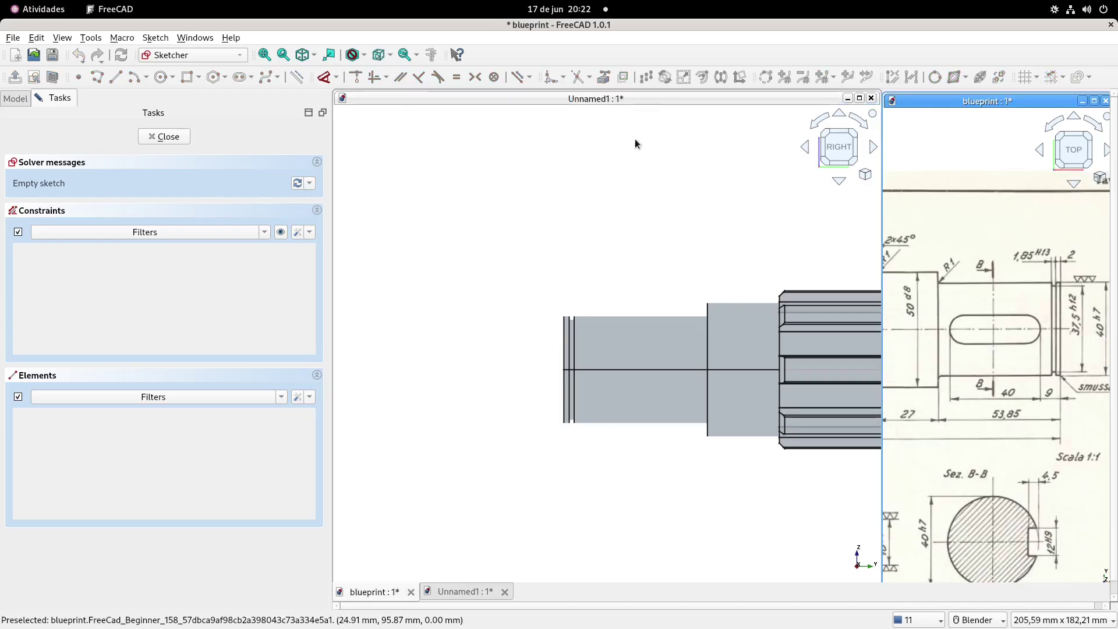
middle_click_drag(639, 221, 624, 224, "shift")
scroll(554, 320, "up", 2)
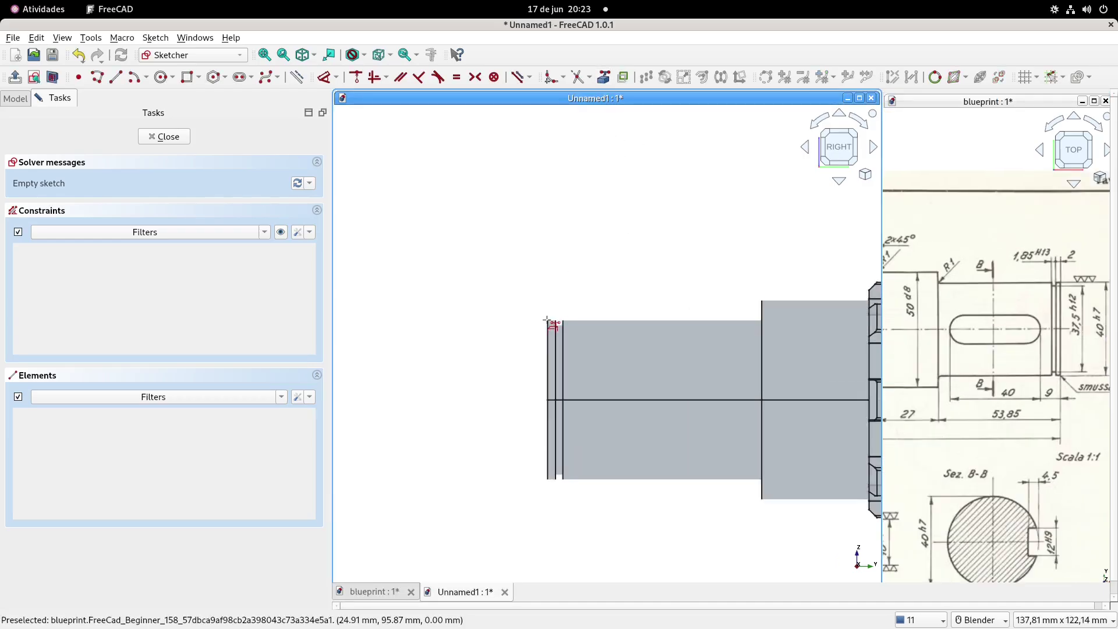
left_click(542, 352)
middle_click_drag(654, 379, 618, 286, "shift")
left_click(52, 77)
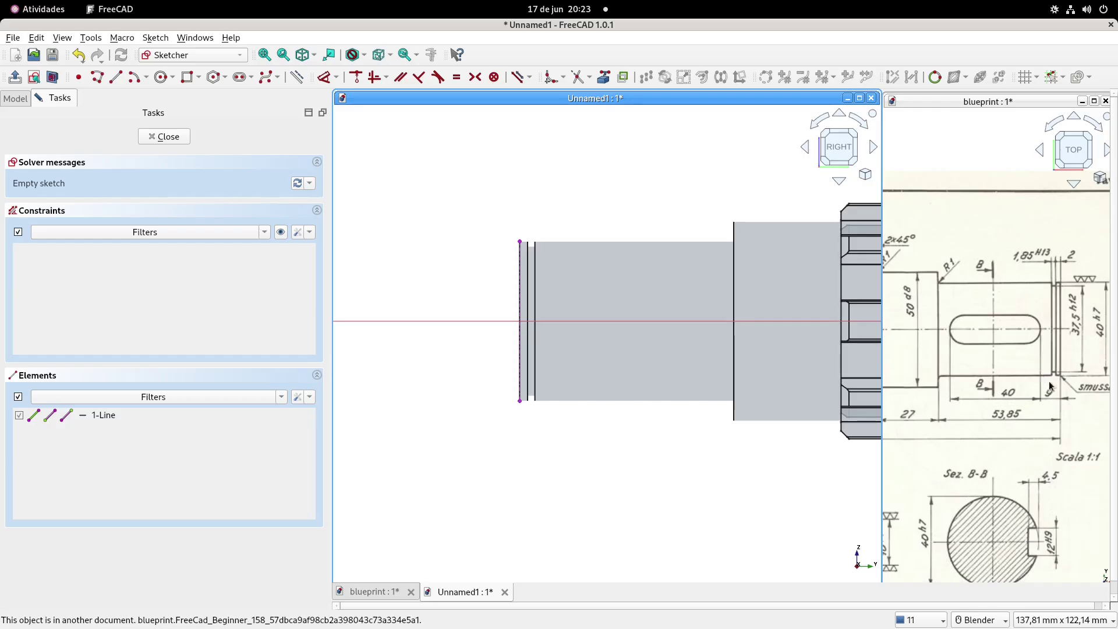
middle_click_drag(586, 288, 577, 306, "shift")
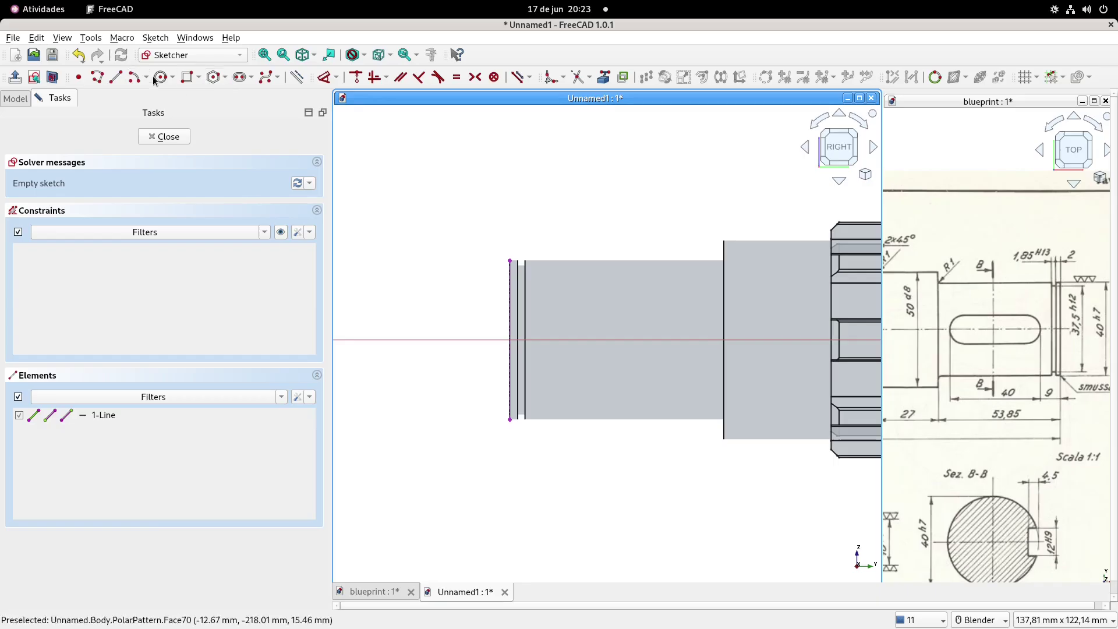
Draw a horizontal keyway slot on the sketch's horizontal axis within the grooved journal and select its redundant constraint.
left_click(238, 79)
left_click(552, 338)
left_click(665, 342)
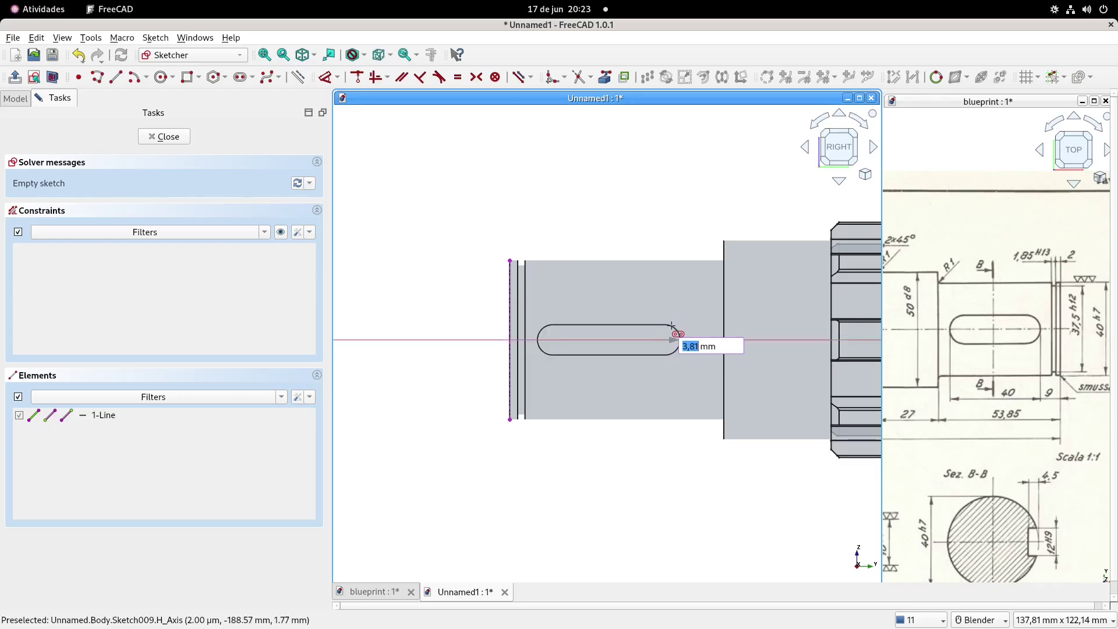
left_click(687, 339)
right_click(648, 201)
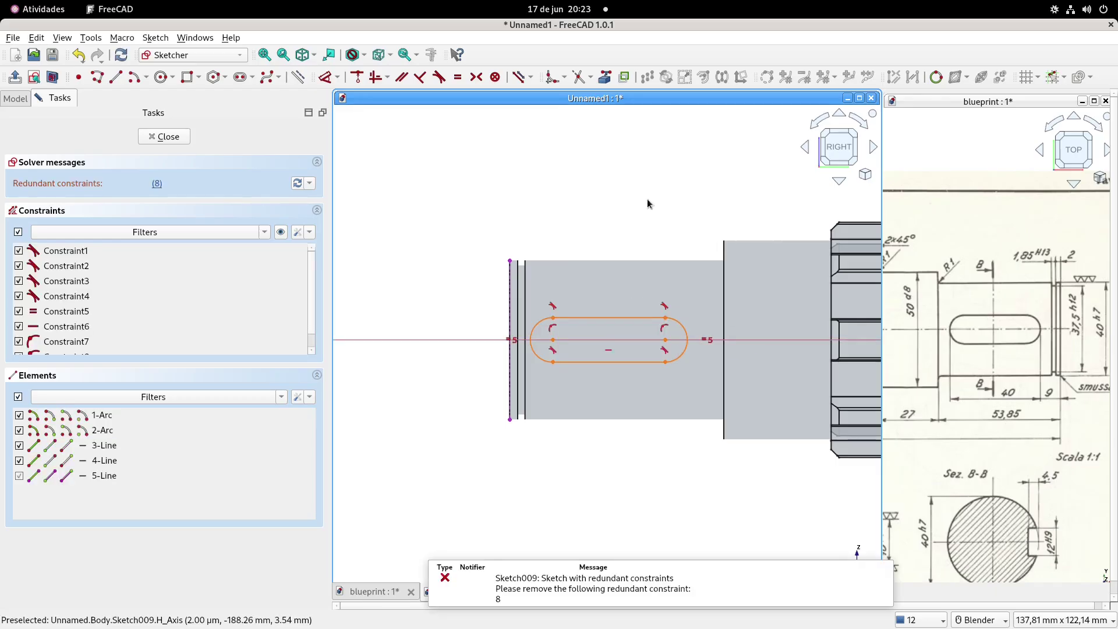
left_click(157, 184)
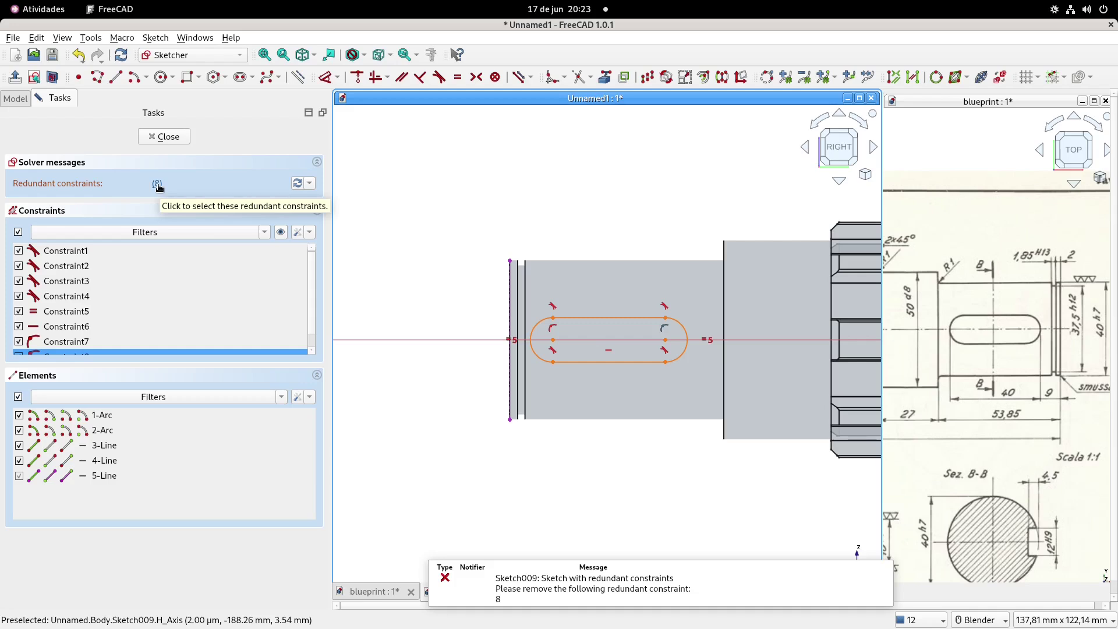
Delete the slot sketch's redundant constraint and shift both end arc centres along the horizontal axis.
key("Delete")
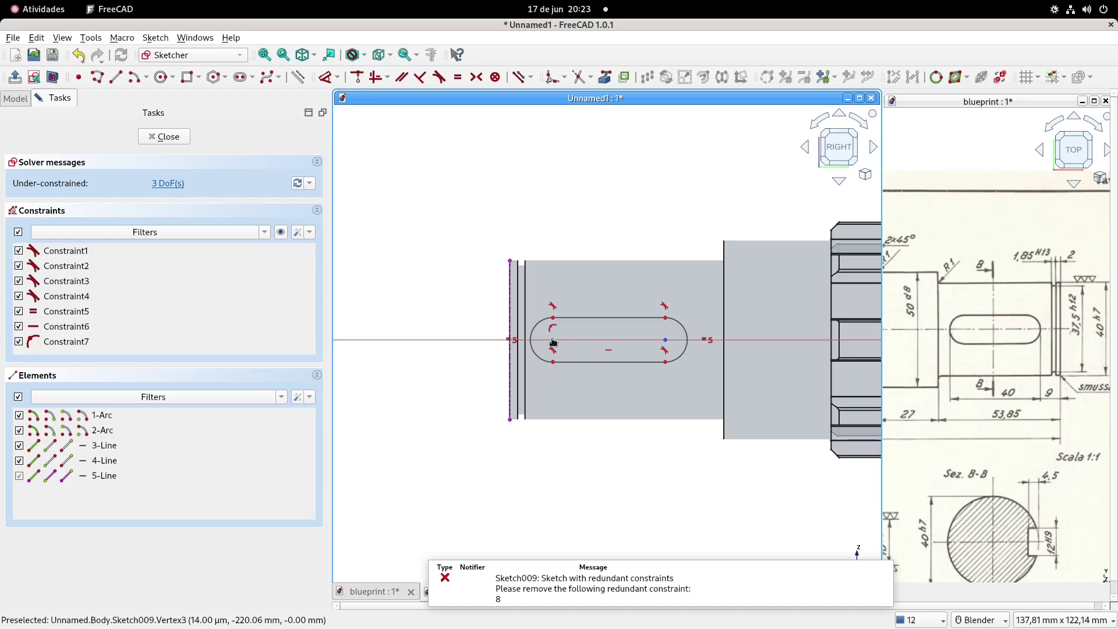
left_click_drag(552, 339, 563, 342)
left_click_drag(665, 341, 623, 366)
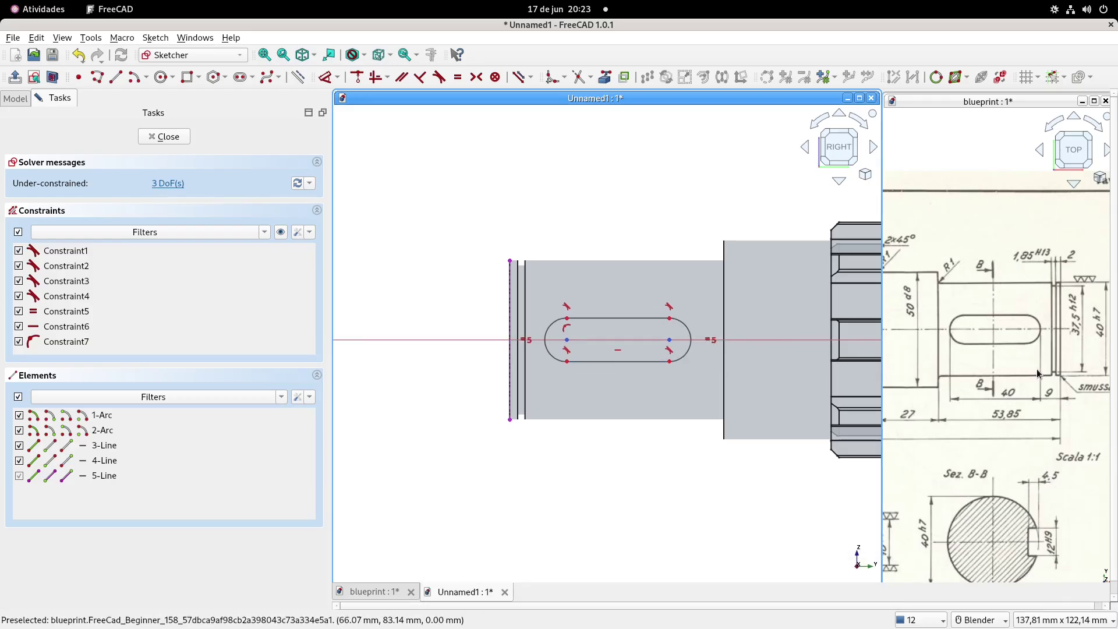
Constrain the slot's end arc radius to 6 mm, following the 12H9 keyway width on the blueprint.
middle_click_drag(1029, 344, 1007, 343, "shift")
middle_click_drag(992, 418, 954, 275, "shift")
scroll(994, 414, "up", 3)
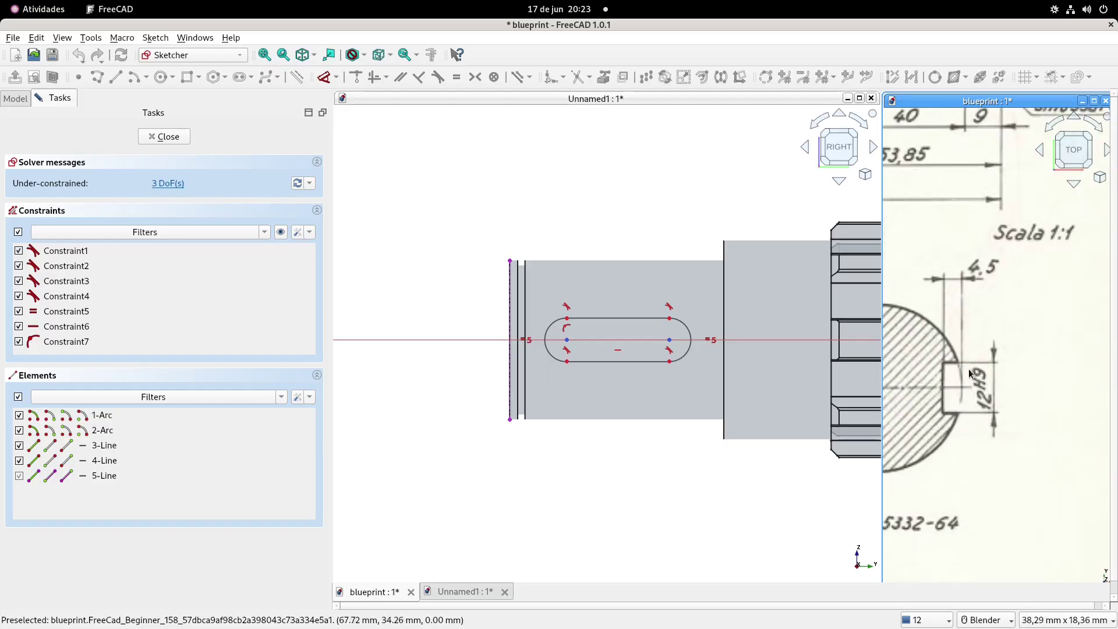
left_click(502, 103)
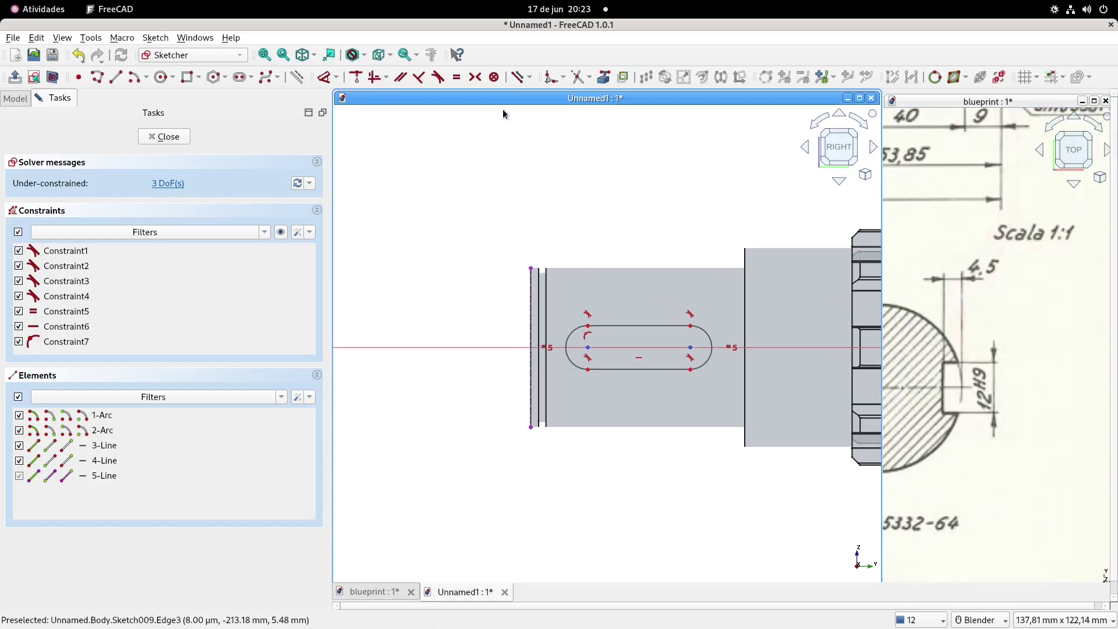
left_click(327, 84)
scroll(695, 368, "up", 2)
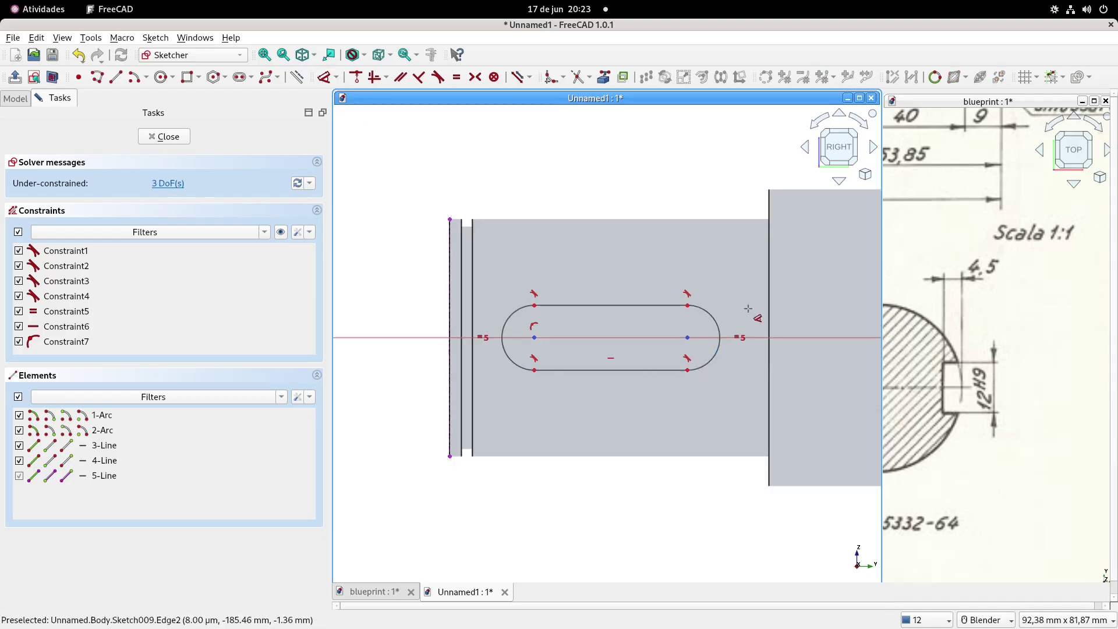
left_click(711, 316)
left_click(750, 269)
type("6")
key("Return")
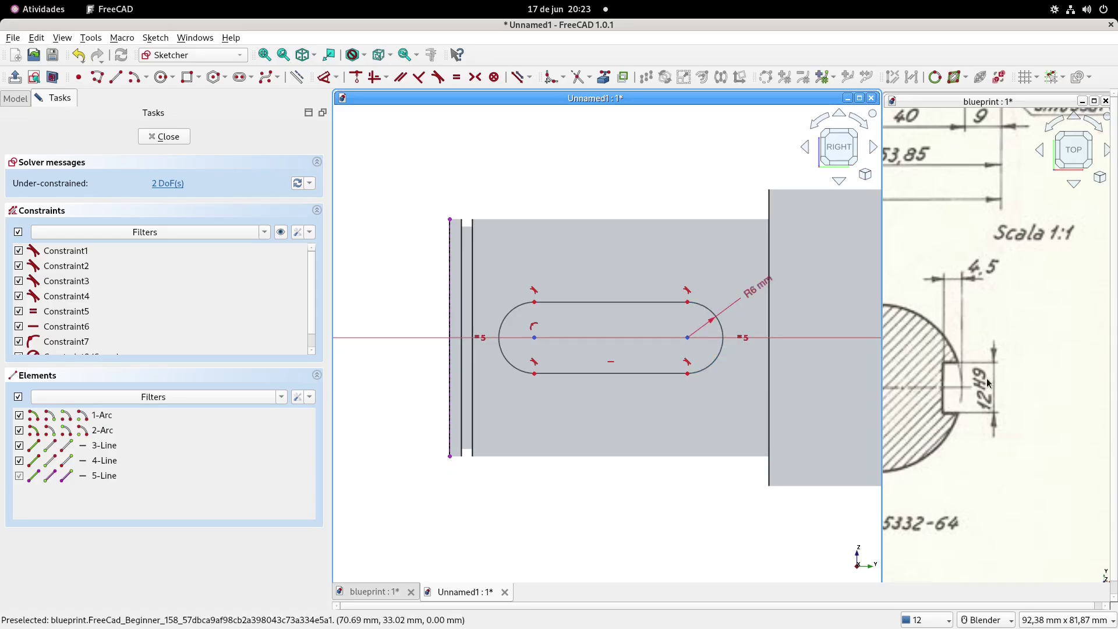
Draw two short vertical lines upward from the horizontal axis, one just beyond each end of the slot.
scroll(986, 387, "down", 1)
middle_click_drag(992, 207, 1051, 356, "shift")
middle_click_drag(990, 236, 990, 281, "shift")
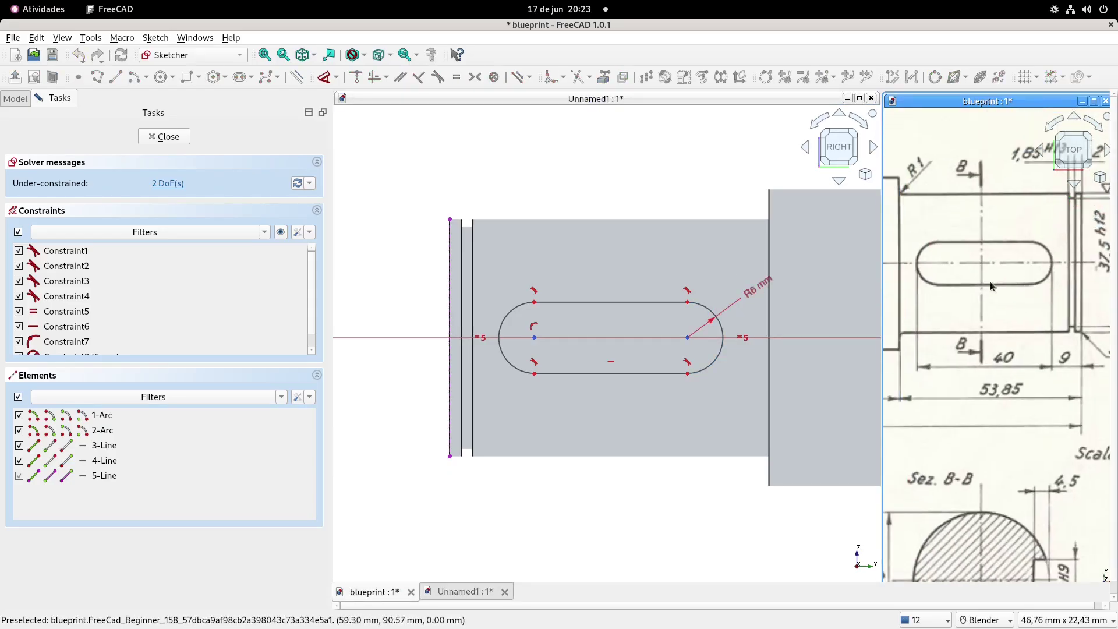
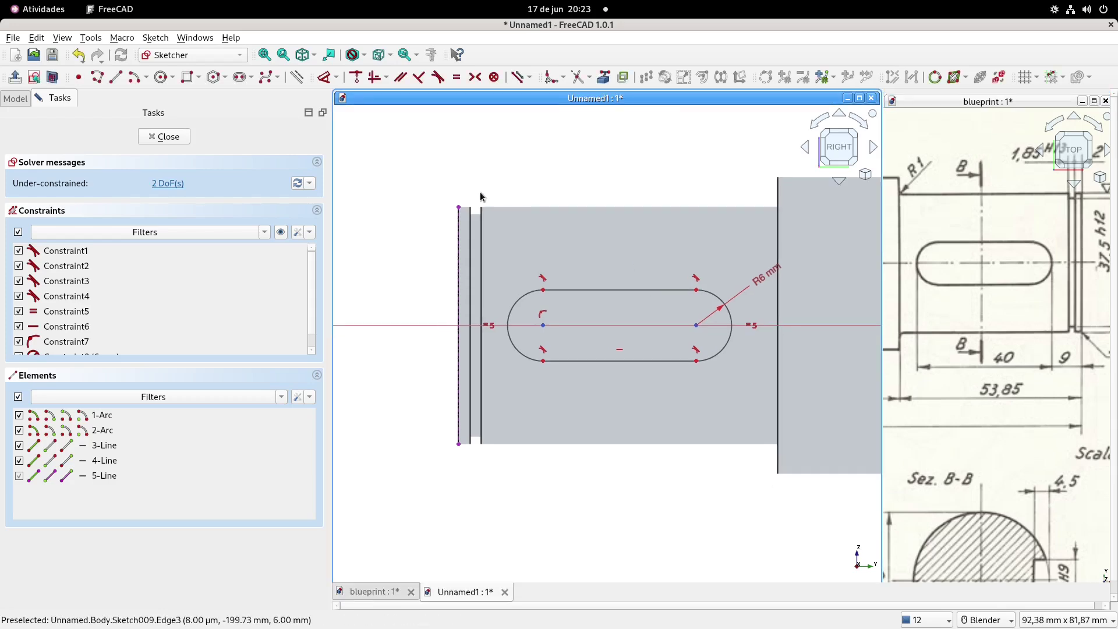
left_click(115, 76)
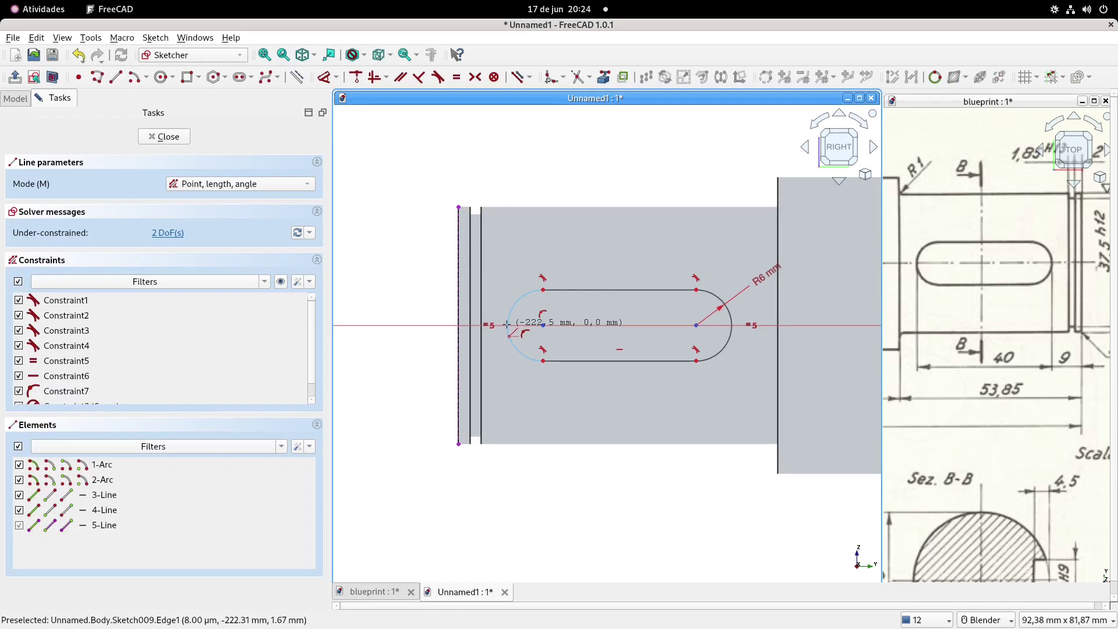
scroll(504, 324, "up", 3)
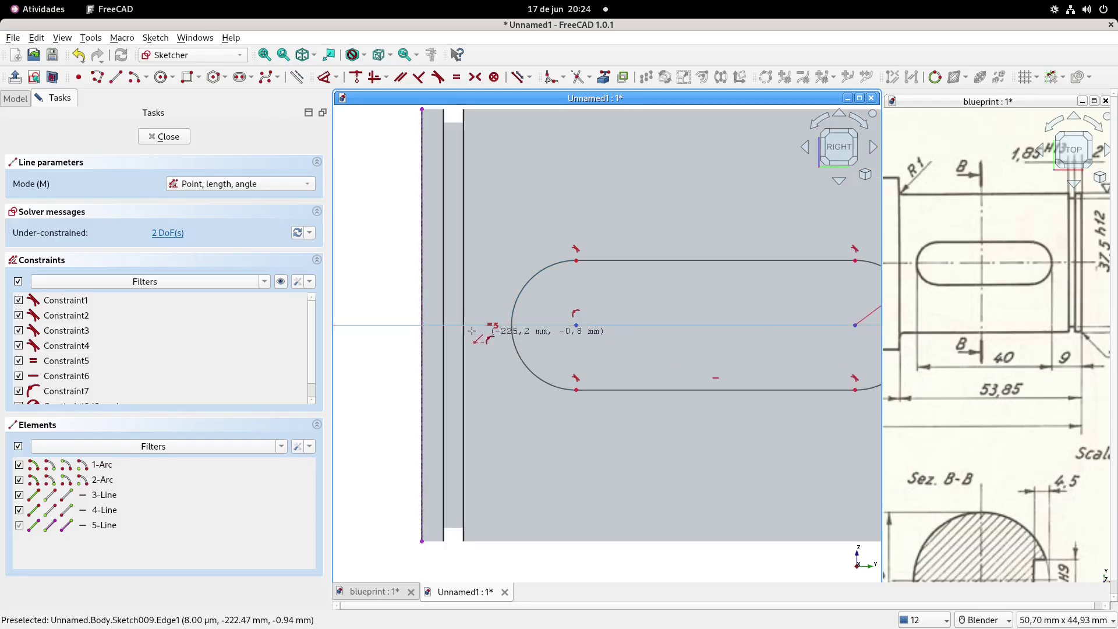
left_click(475, 324)
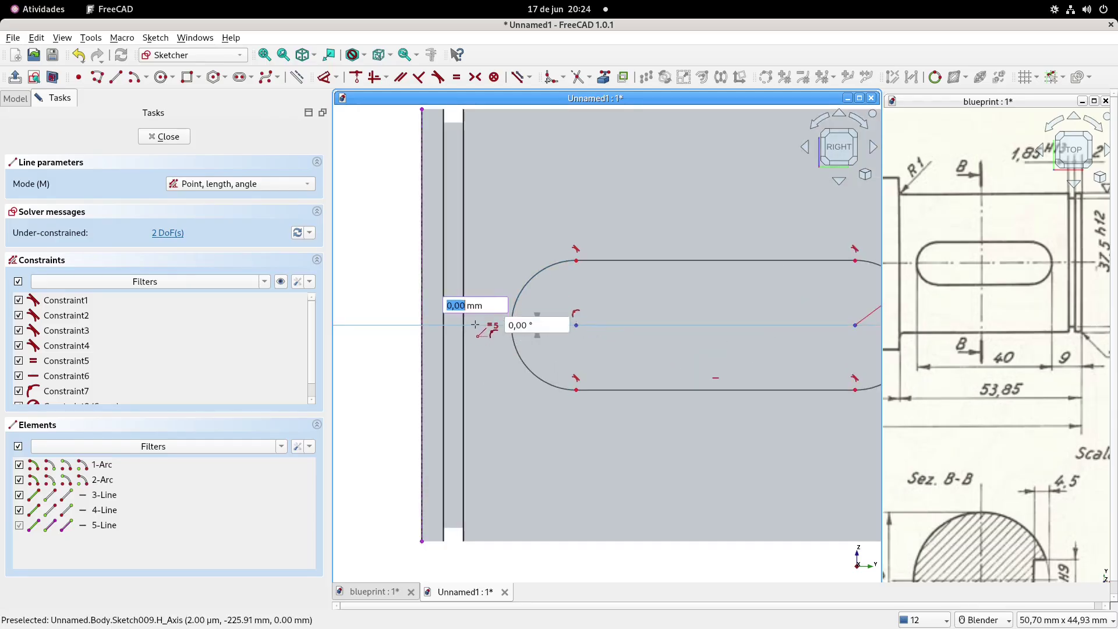
left_click(476, 199)
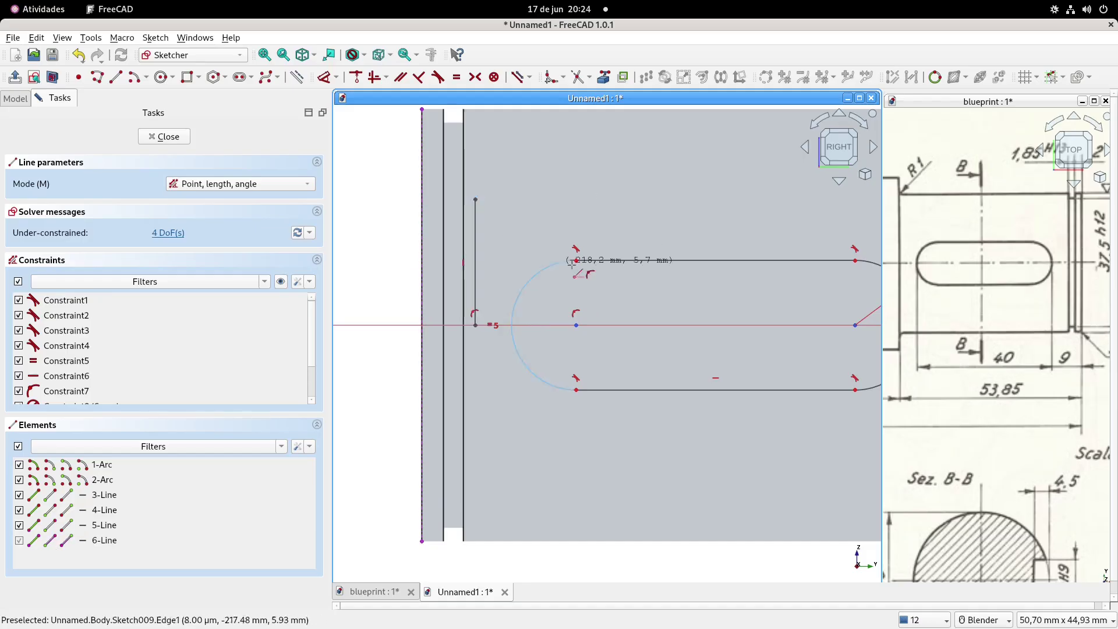
middle_click_drag(671, 275, 508, 282, "shift")
left_click(800, 331)
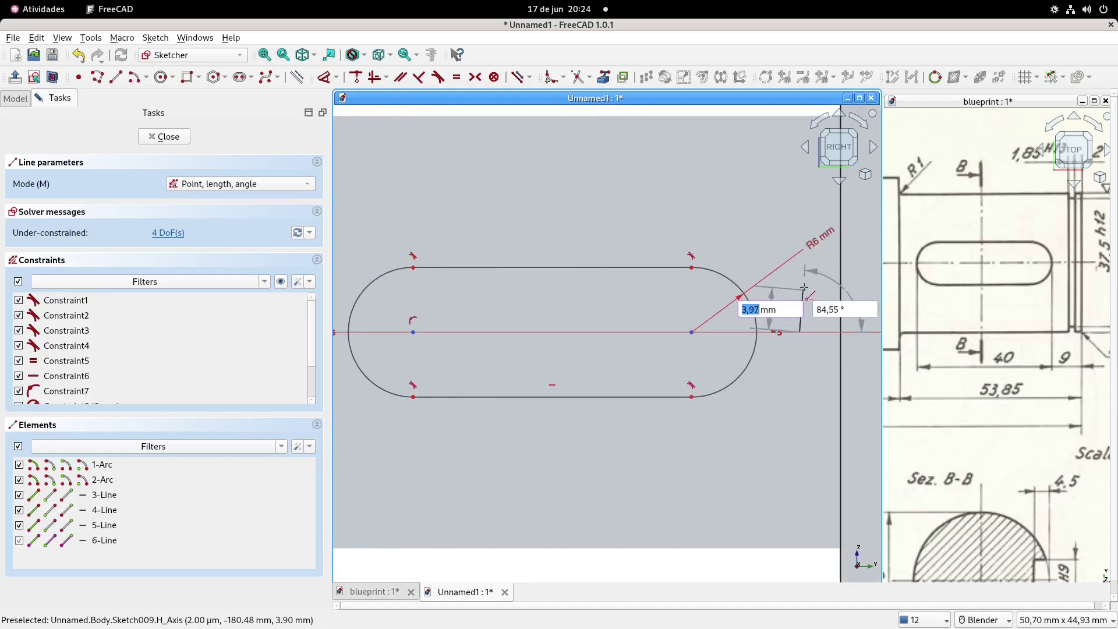
left_click(800, 283)
right_click(800, 283)
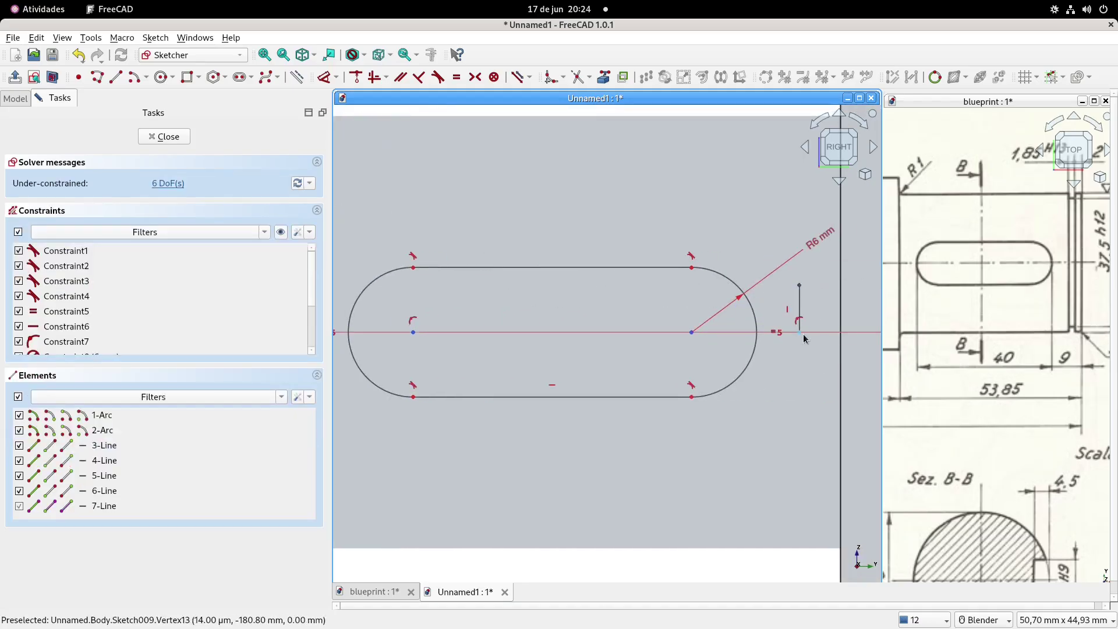
Make each vertical line's lower endpoint tangent to the neighbouring slot end arc.
left_click(799, 337)
left_click(756, 323)
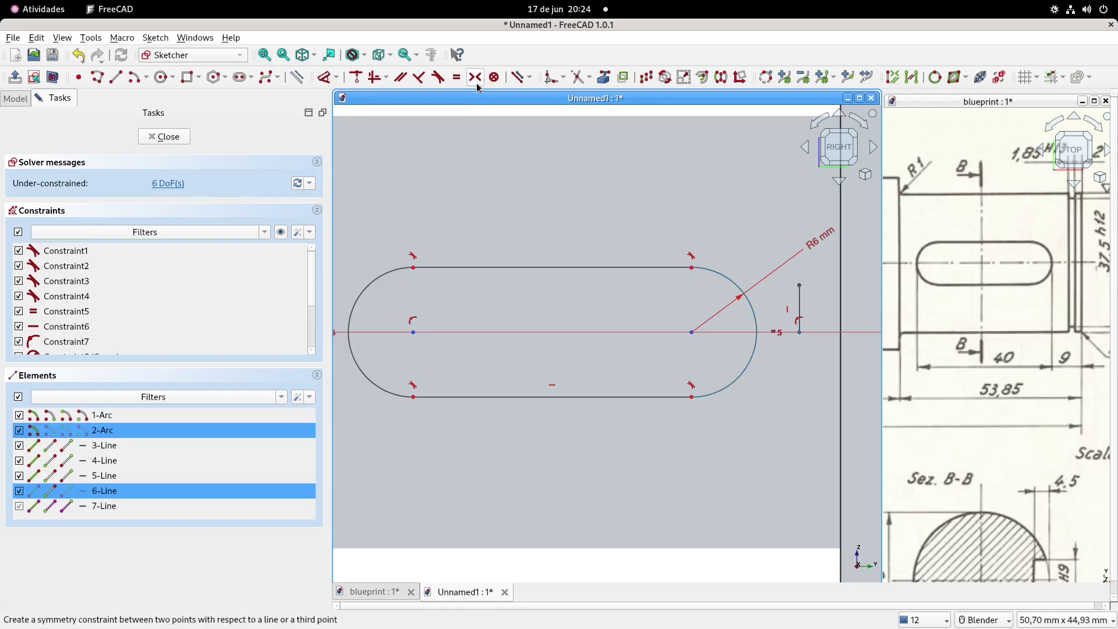
left_click(442, 82)
middle_click_drag(464, 259, 610, 261, "shift")
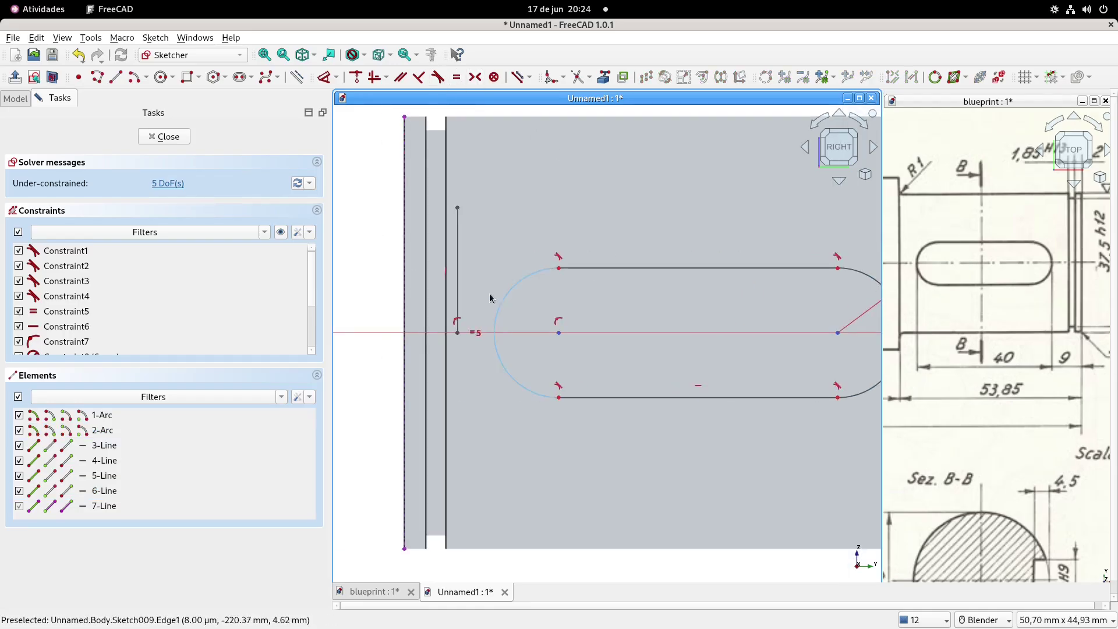
left_click(459, 335)
left_click(495, 321)
left_click(438, 77)
Convert both vertical tangent lines to construction geometry.
left_click(493, 238)
scroll(675, 263, "down", 2)
middle_click_drag(815, 257, 736, 262, "shift")
scroll(751, 282, "up", 3)
left_click(746, 295)
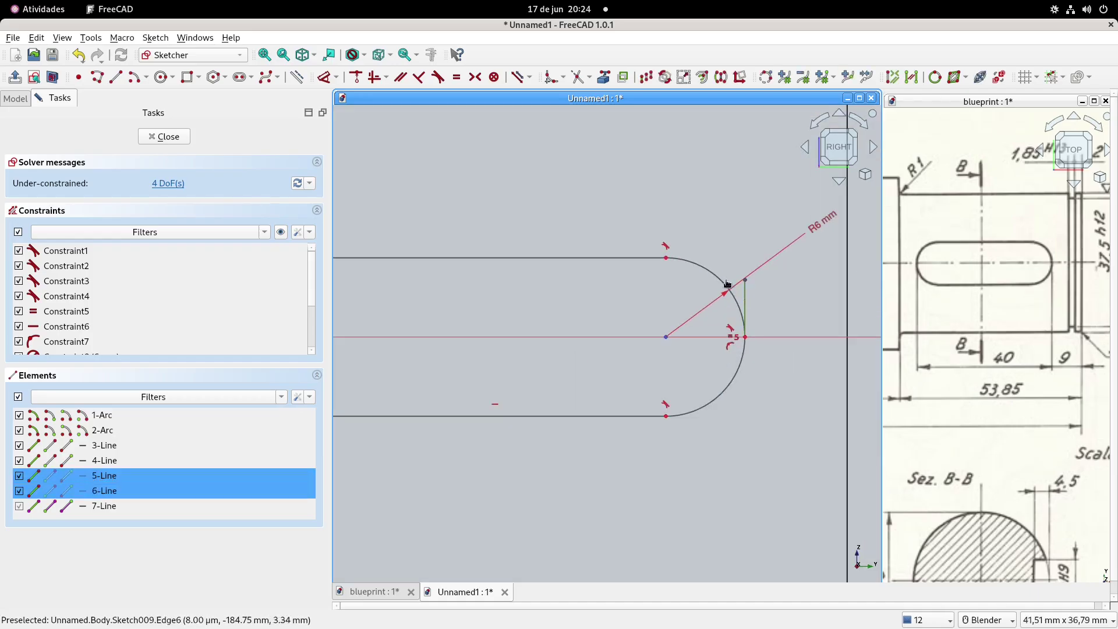
left_click(296, 78)
scroll(757, 326, "down", 2)
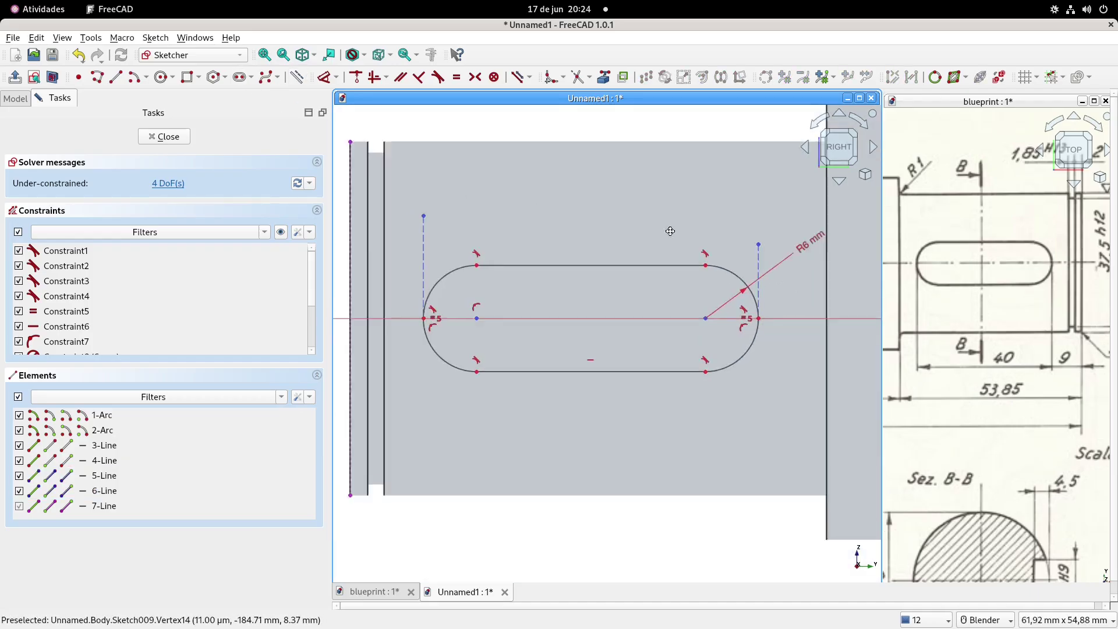
left_click(437, 236)
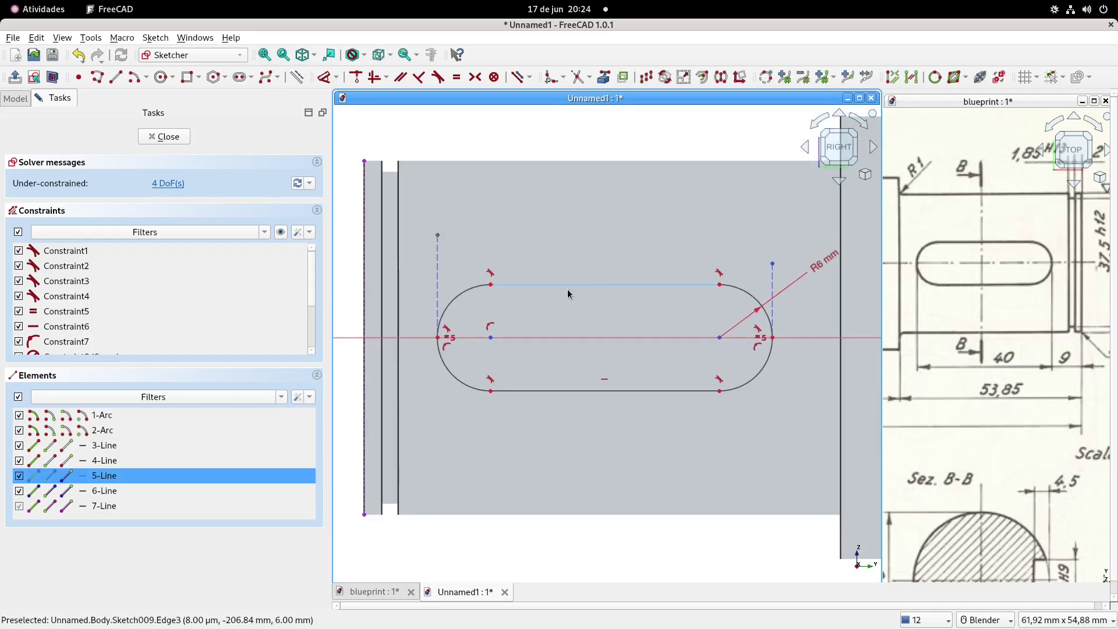
left_click(773, 264)
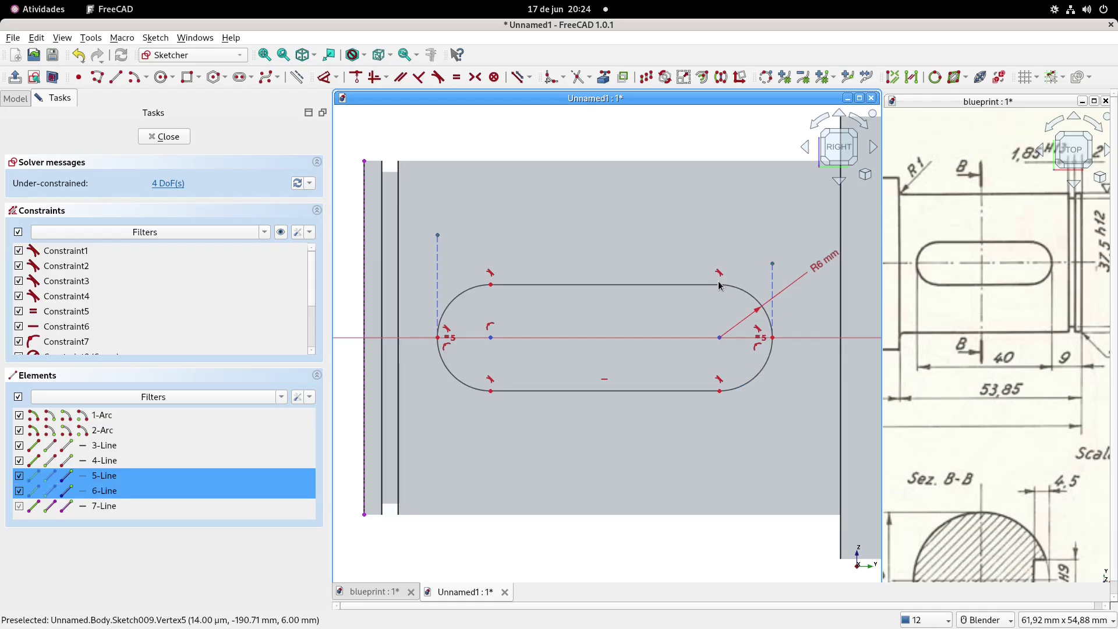
scroll(719, 286, "up", 1)
key("Escape")
Align the upper endpoints of both construction lines horizontally with the end of the slot's upper edge.
left_click(785, 263)
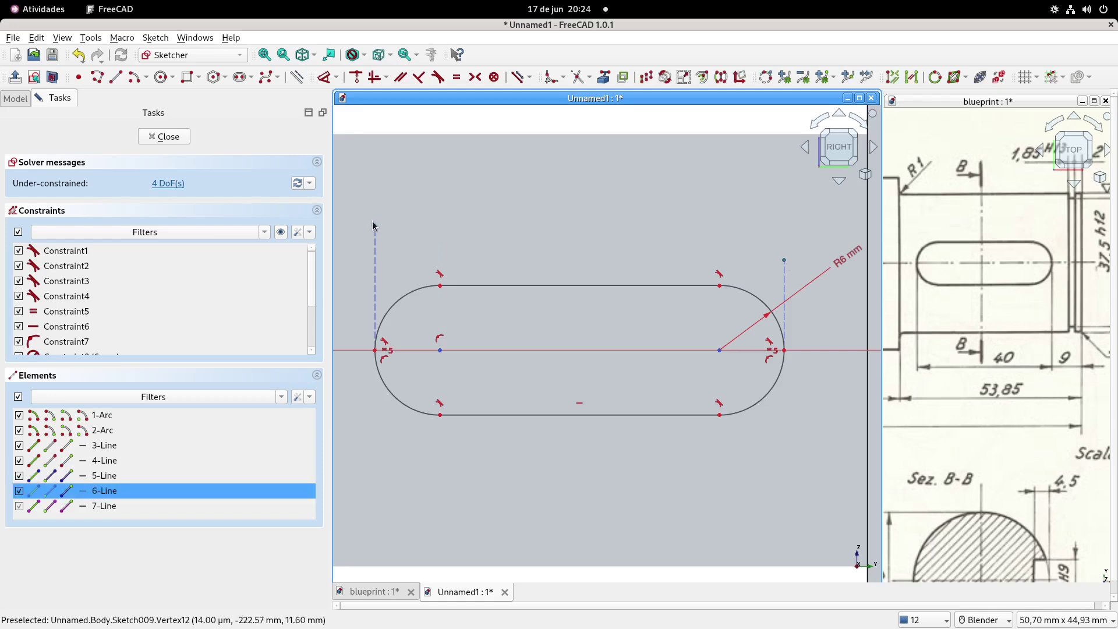
left_click(374, 226)
left_click(441, 286)
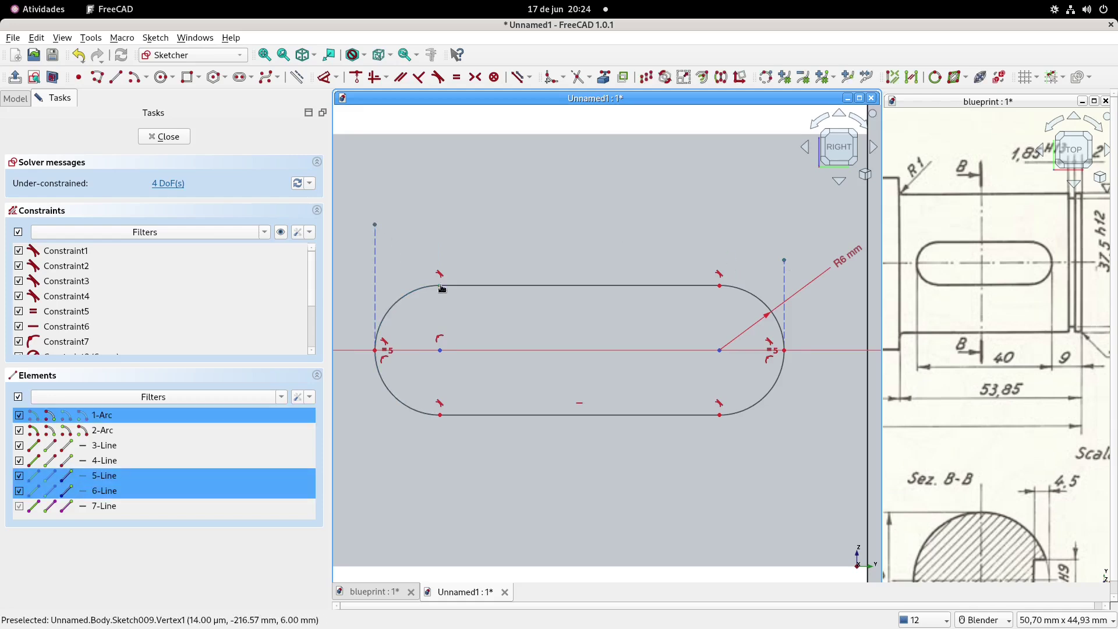
left_click(373, 80)
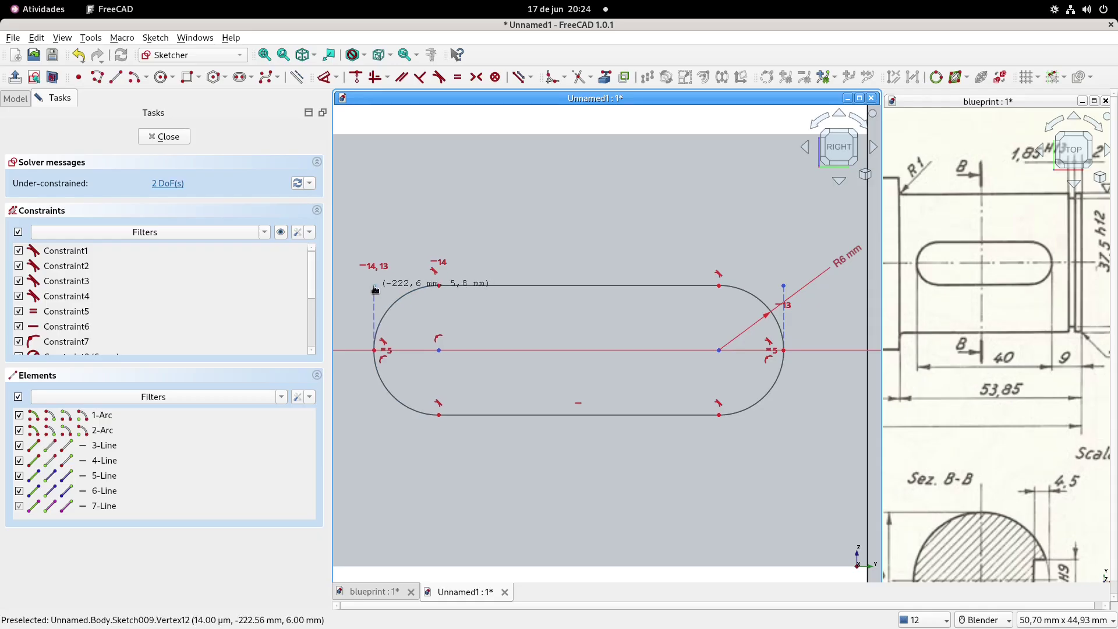
Dimension the slot's overall length as 40 mm between the upper endpoints of the two construction lines.
scroll(367, 250, "down", 2)
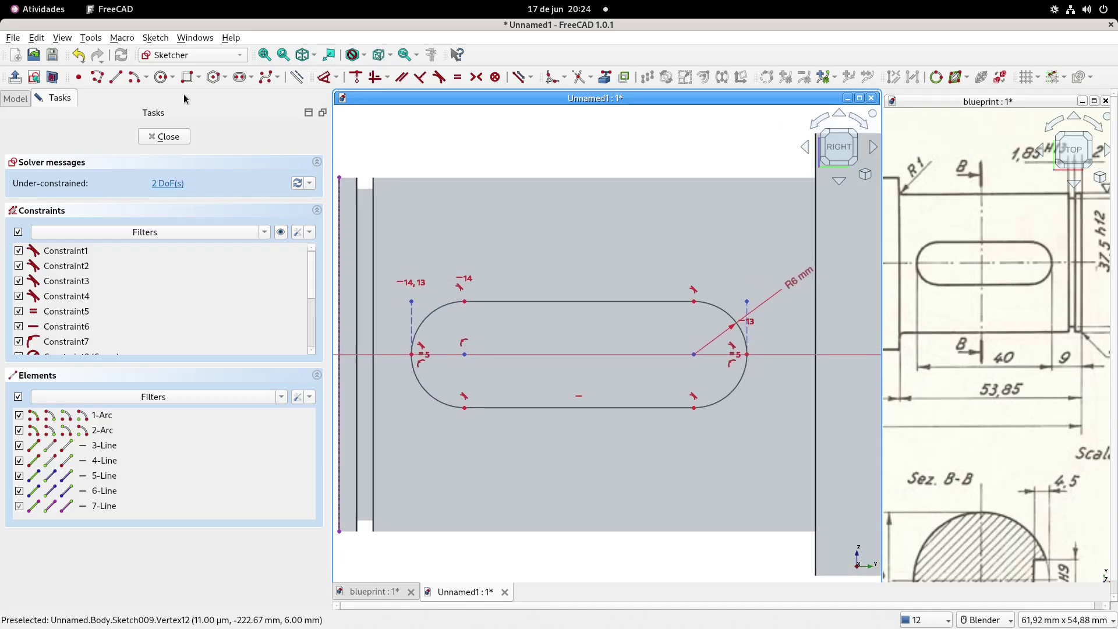
left_click(324, 77)
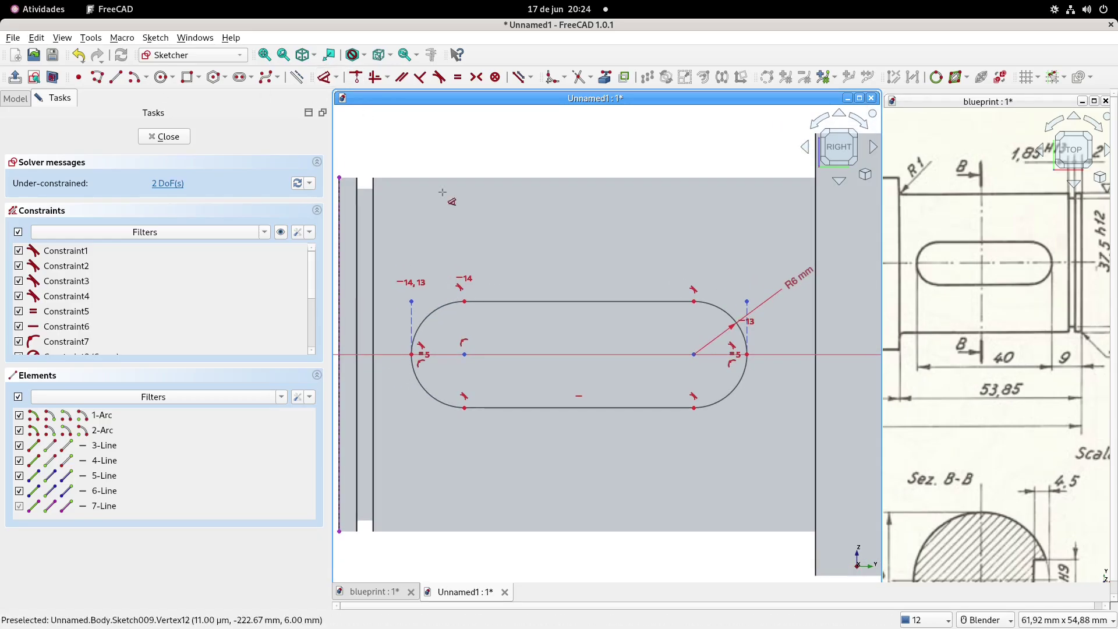
left_click(412, 302)
left_click(747, 301)
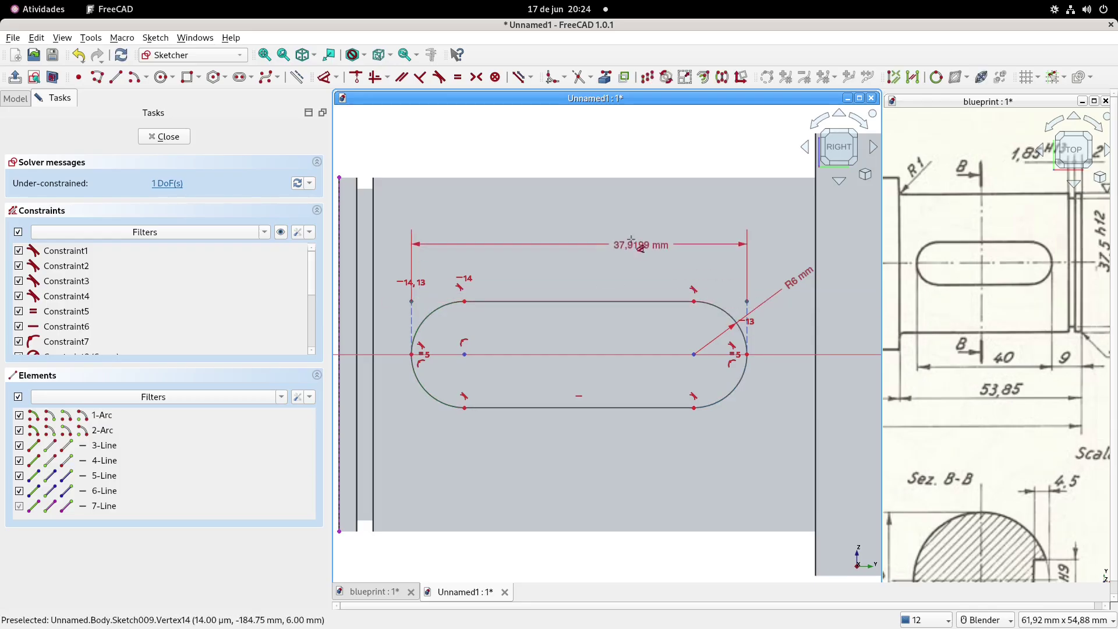
left_click(589, 229)
key("Return")
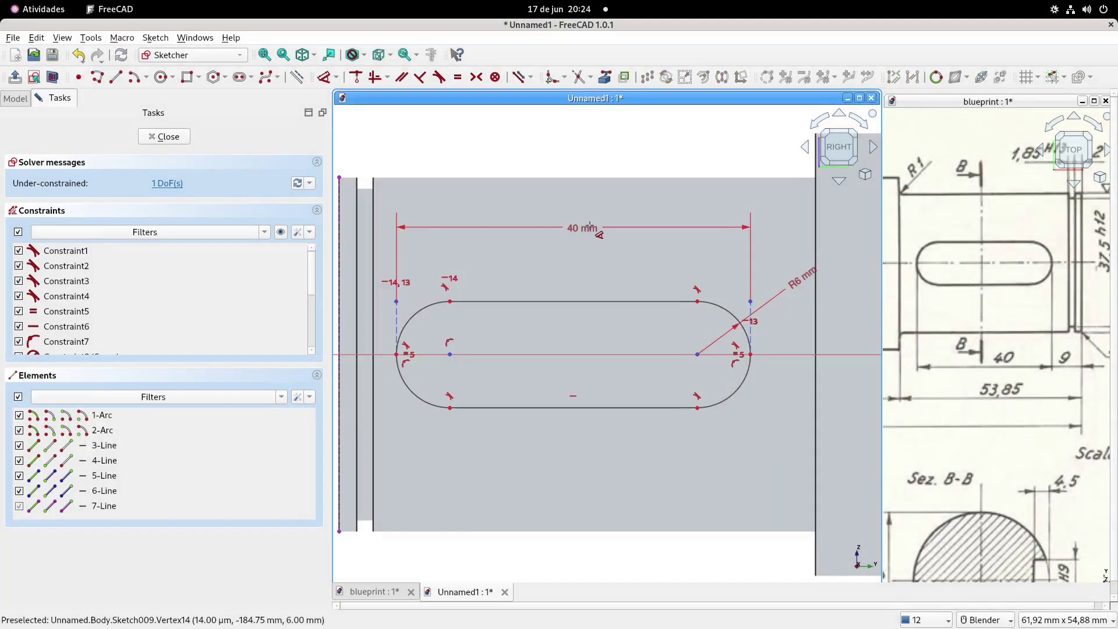
Set the distance from the shaft's end edge to the nearer construction line to 9 mm and close the sketch.
middle_click_drag(1048, 306, 1012, 302, "shift")
middle_click_drag(425, 247, 513, 265, "shift")
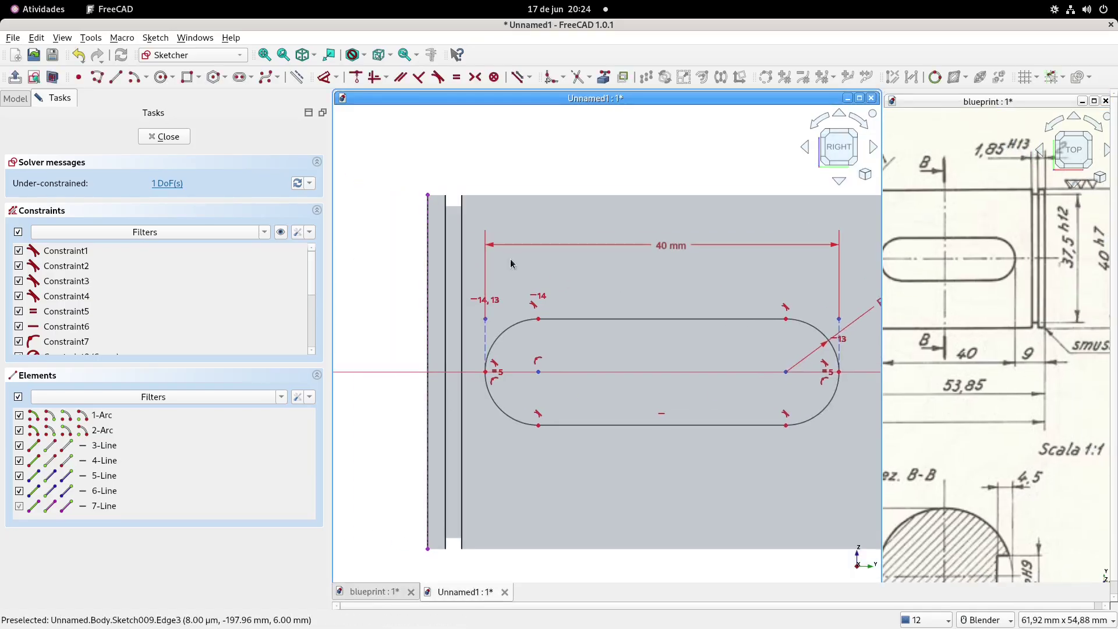
left_click(483, 318)
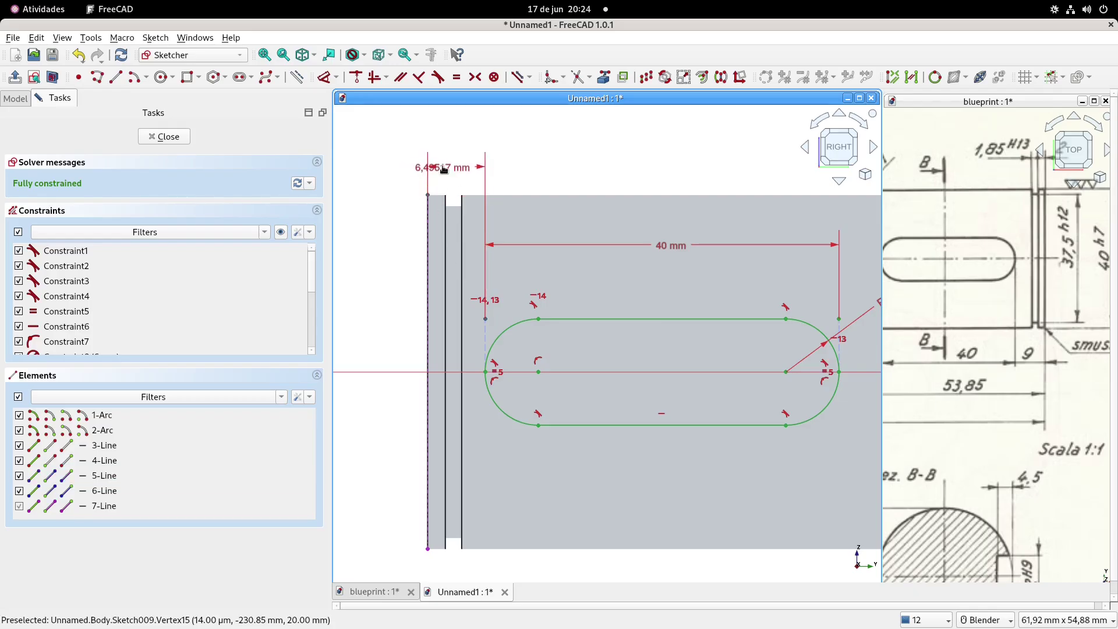
left_click(444, 169)
type("9")
key("Return")
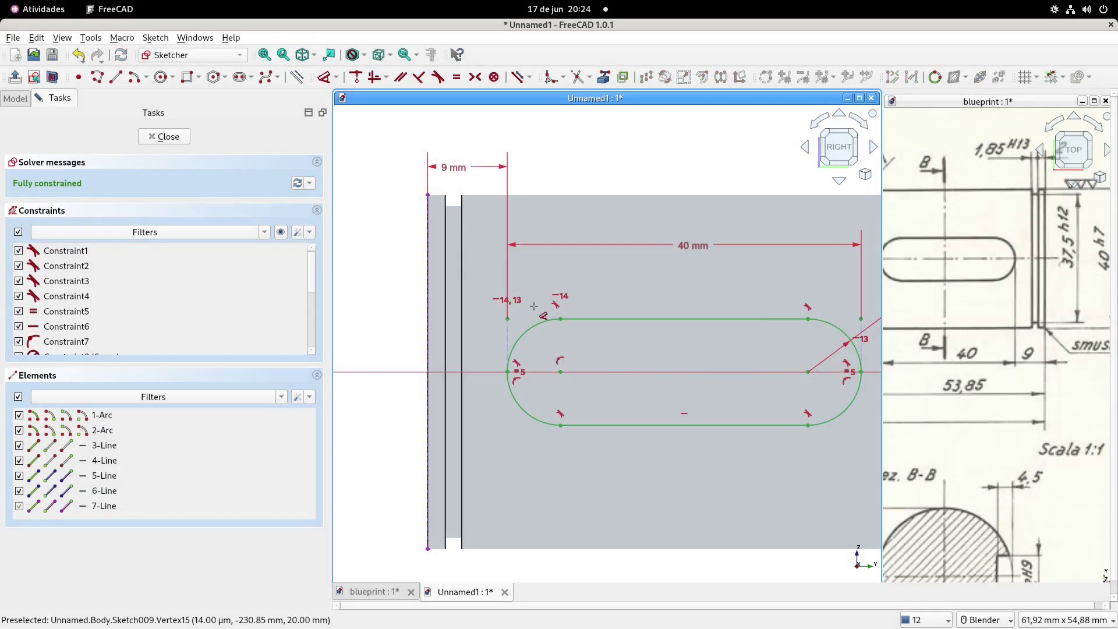
scroll(533, 305, "down", 2)
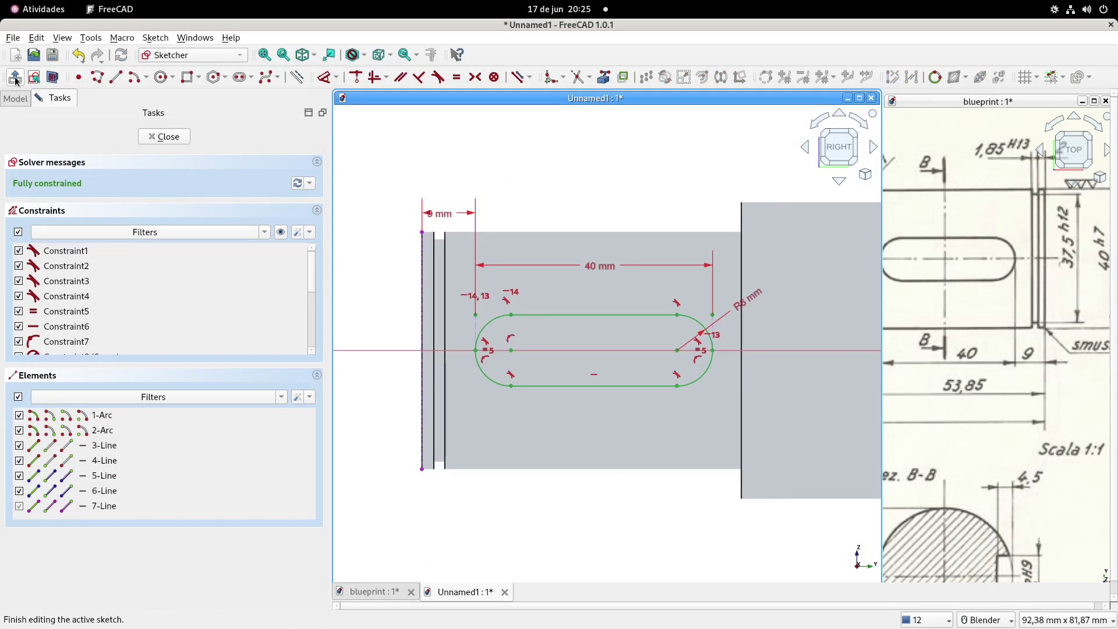
left_click(15, 76)
Examine the shaft in 3D and compare it with the keyway depth in the blueprint's section B-B.
scroll(578, 322, "up", 5)
middle_click_drag(580, 324, 705, 332)
scroll(676, 358, "up", 4)
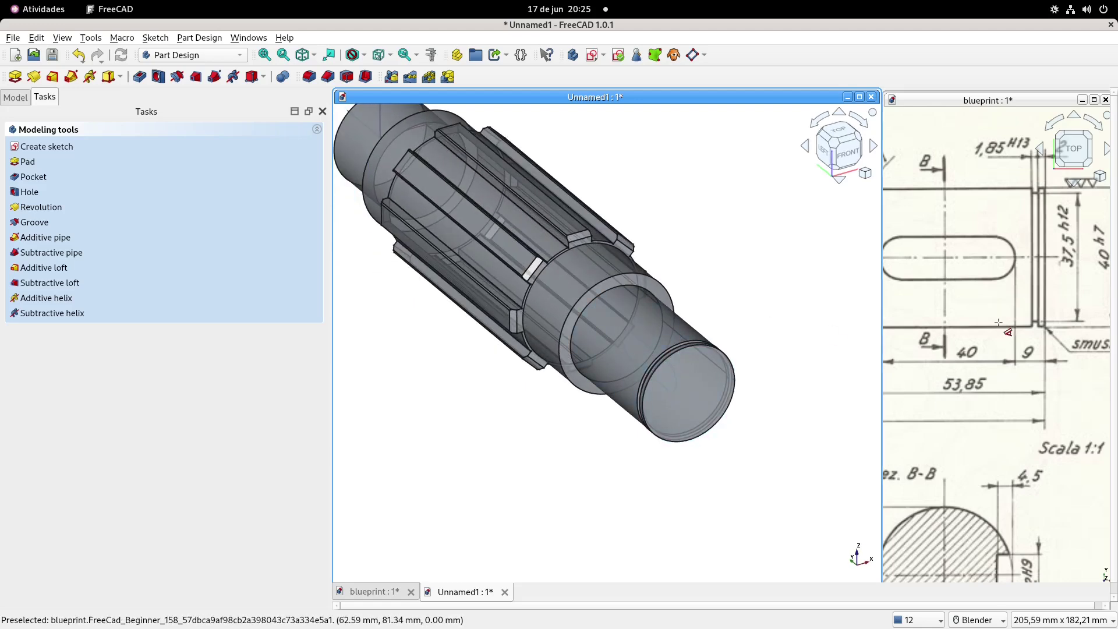
scroll(990, 361, "down", 2)
middle_click_drag(990, 361, 992, 315, "shift")
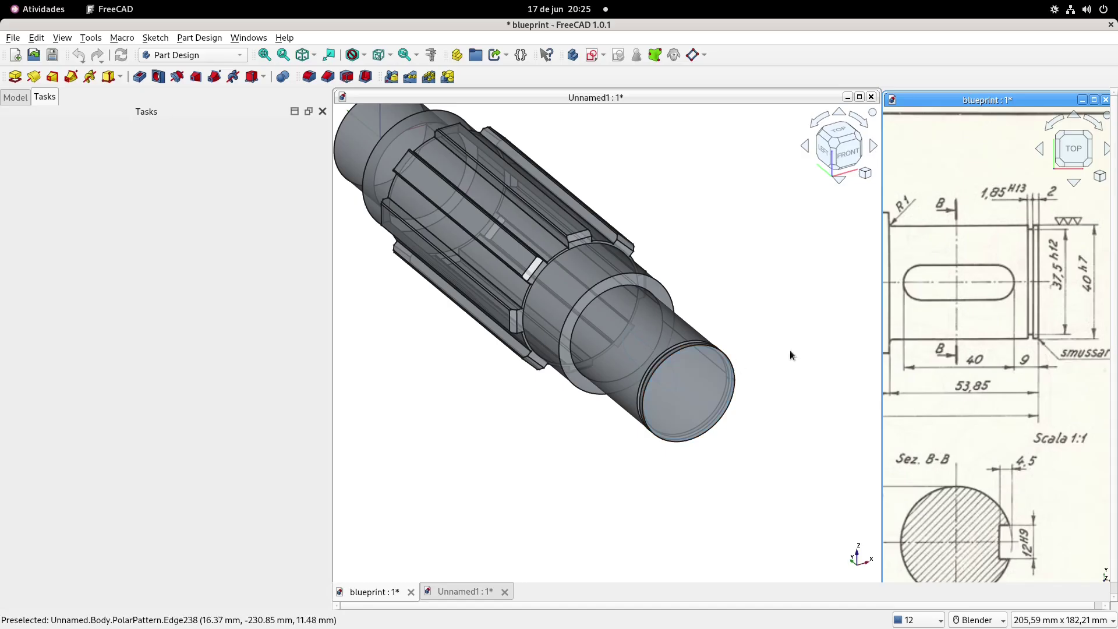
middle_click_drag(1039, 480, 1022, 413, "shift")
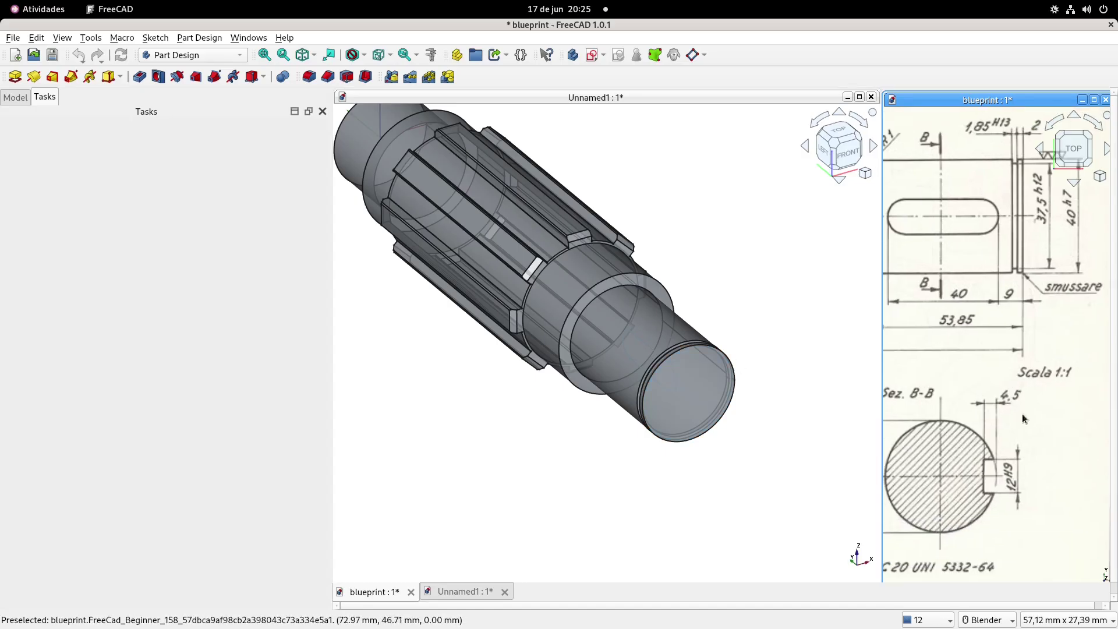
middle_click_drag(708, 221, 726, 265, "shift")
middle_click_drag(589, 170, 594, 176, "shift")
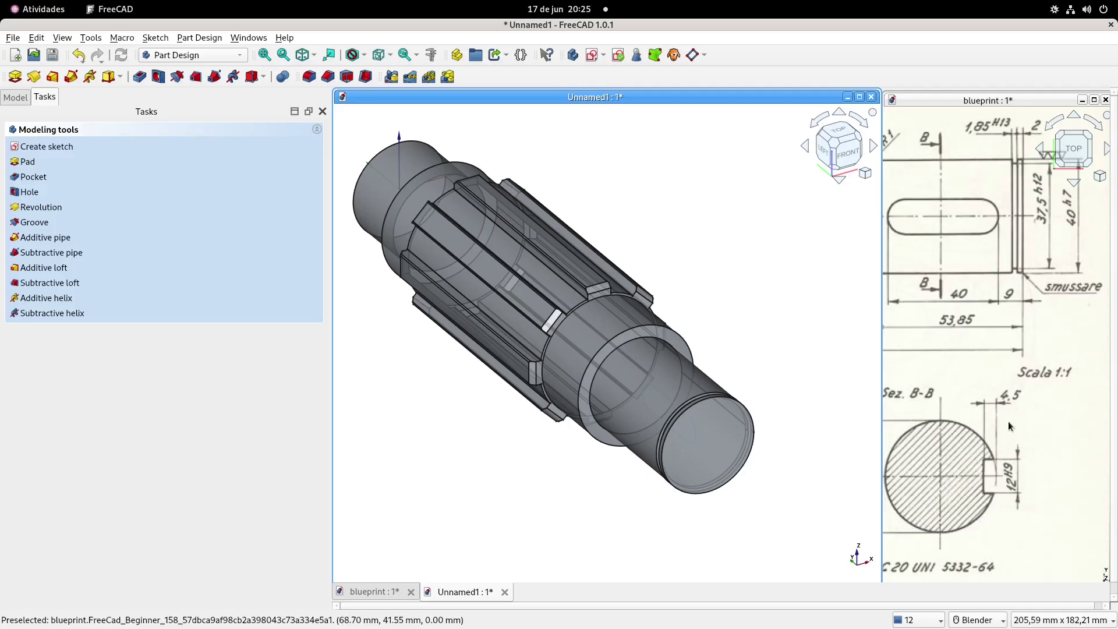
Set the Z position of the keyway slot sketch's attachment offset to 20 mm.
middle_click_drag(711, 255, 716, 278, "shift")
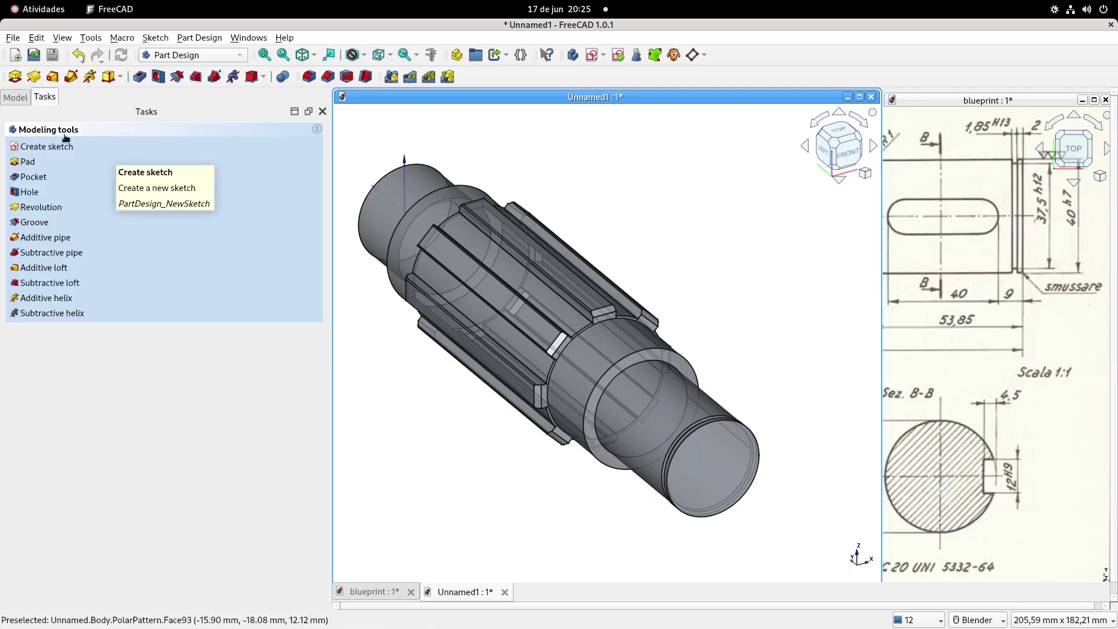
left_click(18, 99)
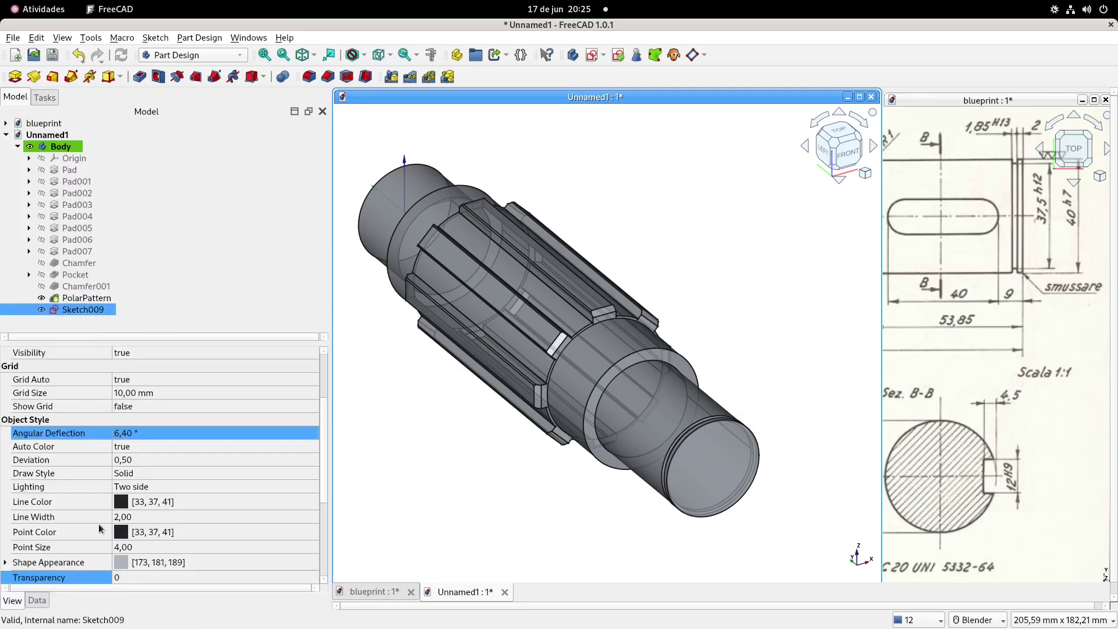
left_click(37, 600)
left_click(35, 419)
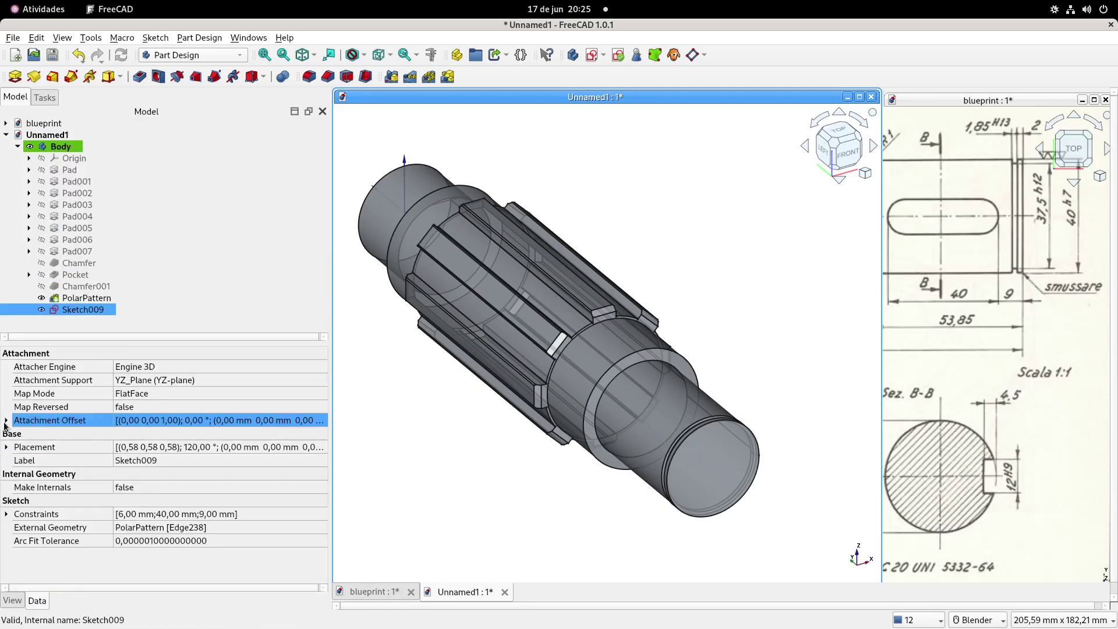
left_click(6, 419)
left_click(26, 500)
left_click(45, 433)
left_click(26, 460)
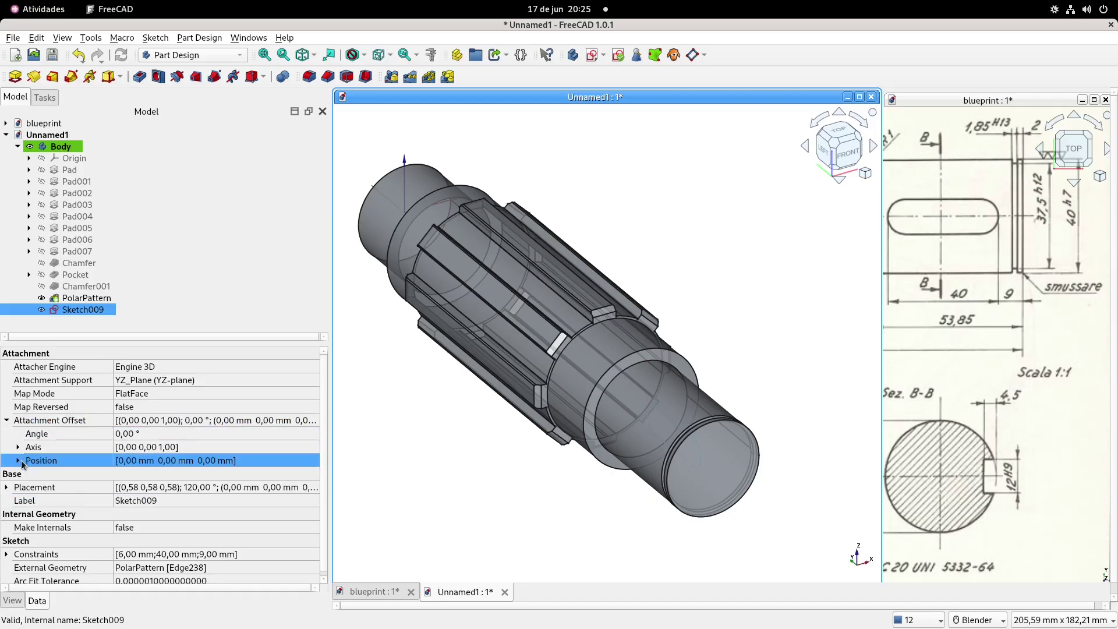
left_click(18, 460)
left_click(142, 502)
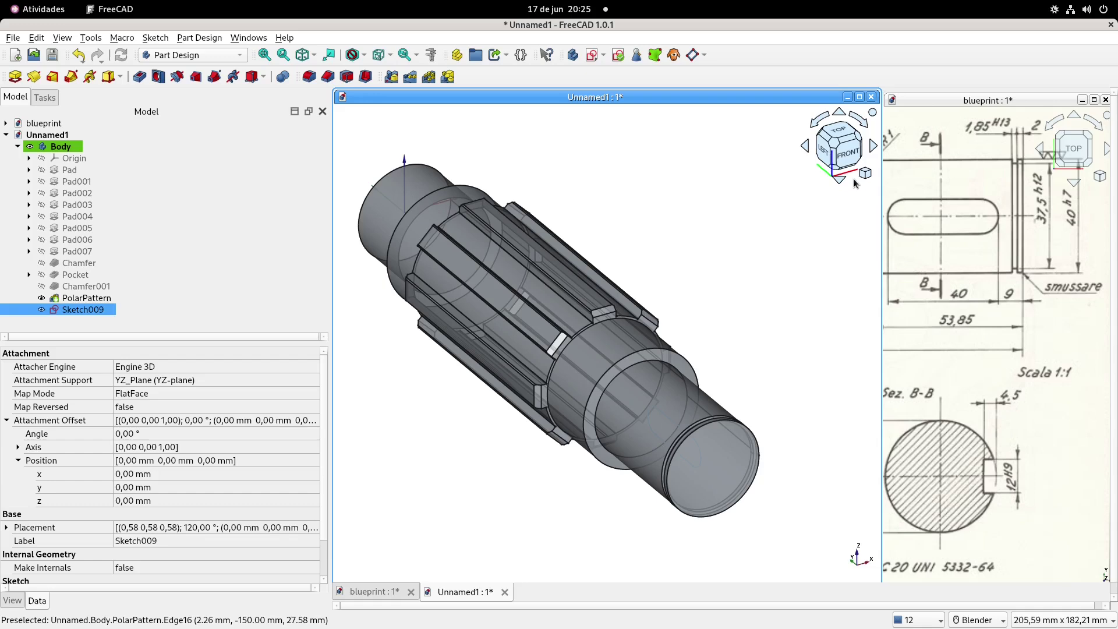
left_click(163, 501)
left_click(162, 501)
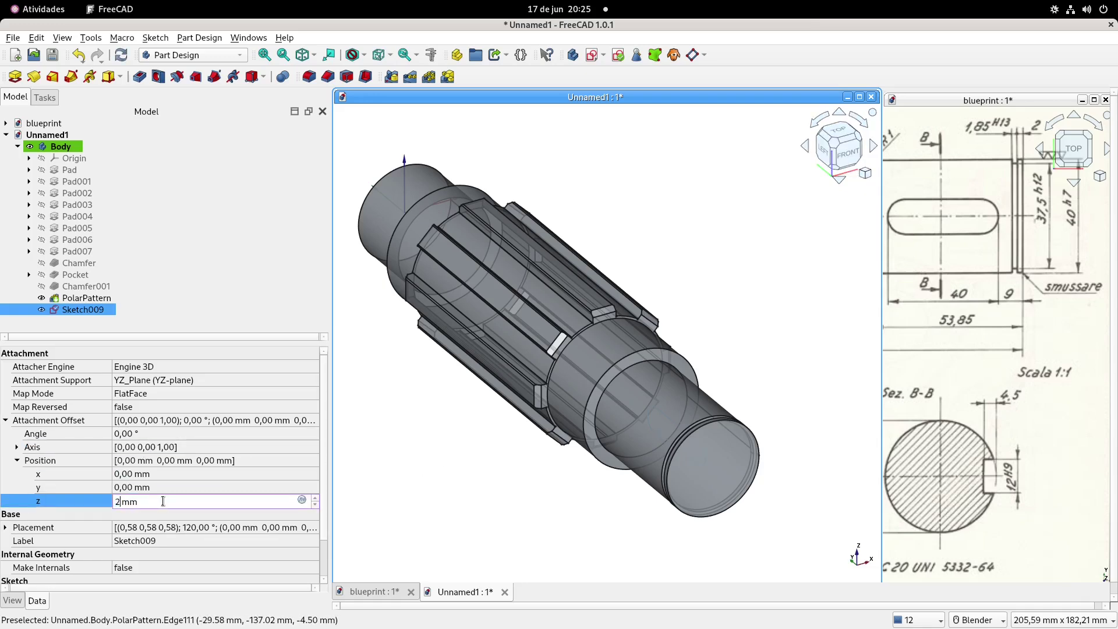
type("20")
key("Return")
Subtract the 4,5 mm keyway depth from the sketch's Z attachment offset.
middle_click_drag(705, 481, 635, 403)
left_click(166, 502)
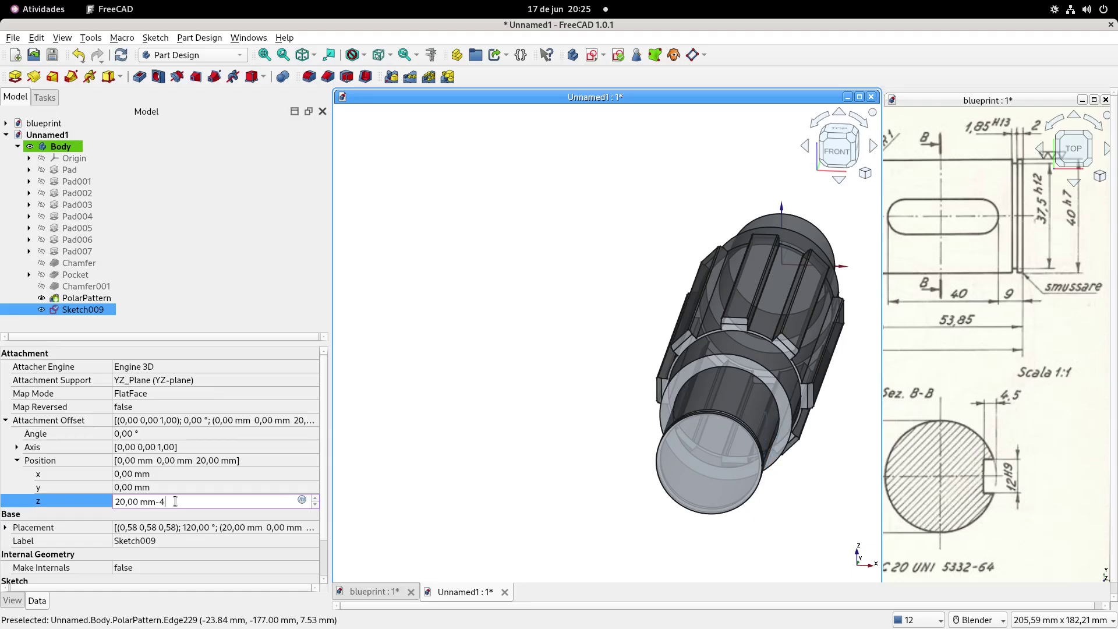
type("-4,5")
key("Return")
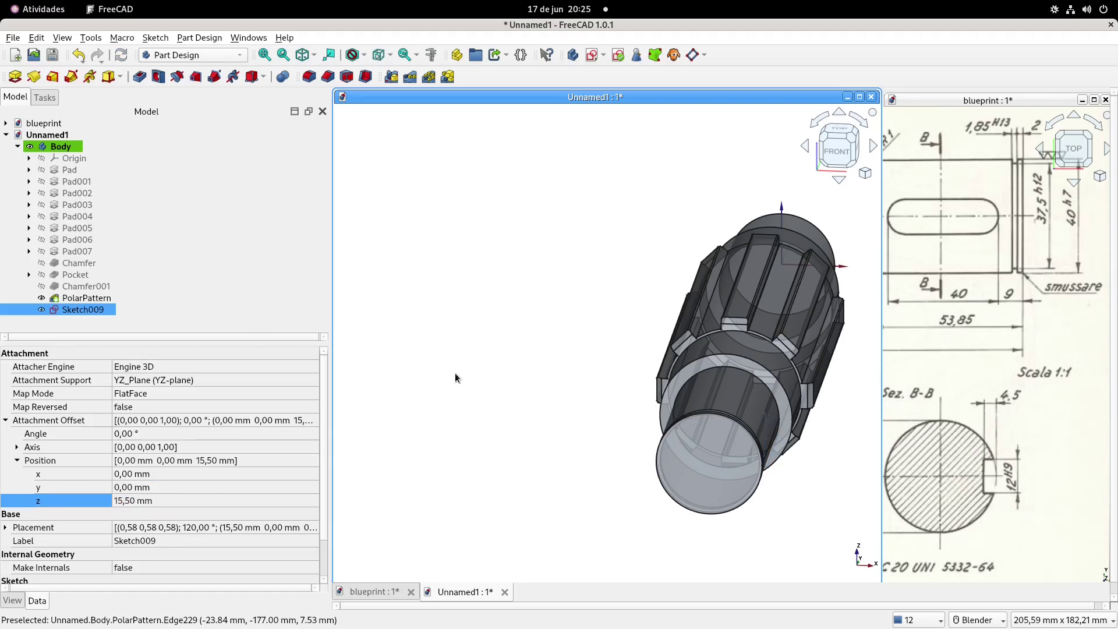
Cut the keyway with a reversed Through all pocket from the slot sketch.
middle_click_drag(476, 376, 525, 372)
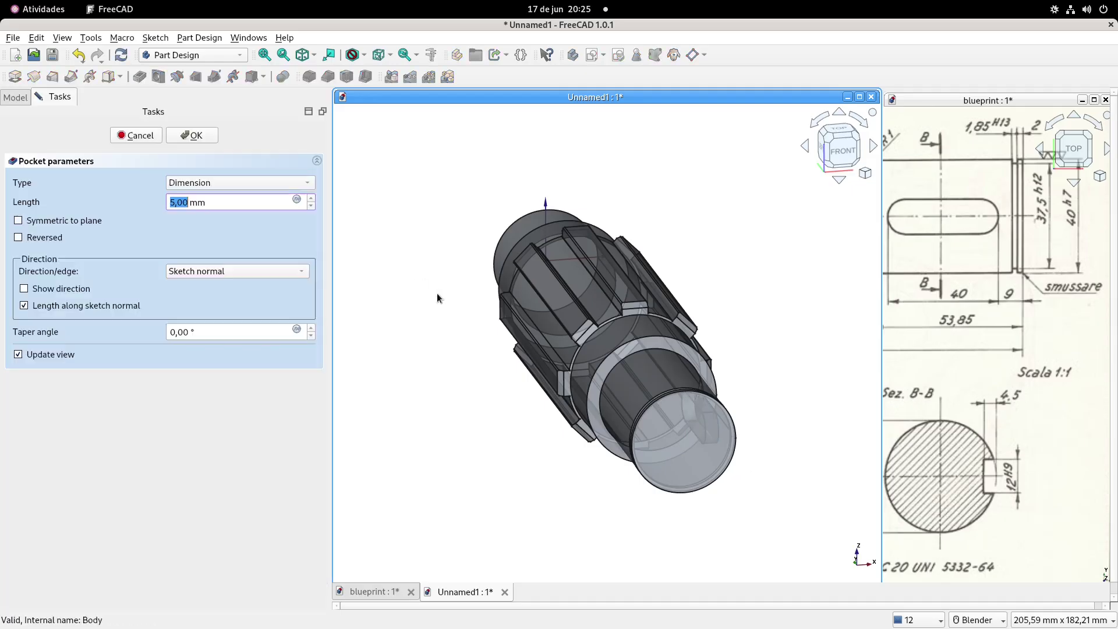
left_click(38, 238)
left_click(233, 183)
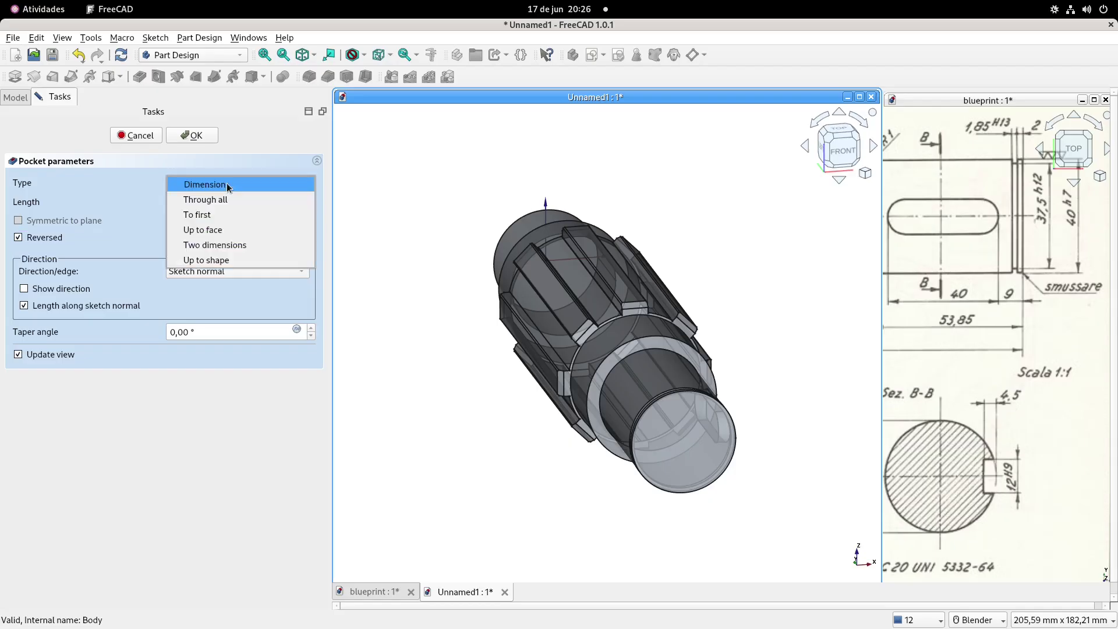
left_click(225, 197)
mouse_move(617, 355)
middle_mouse_down()
mouse_move(653, 350)
mouse_move(599, 344)
mouse_move(618, 344)
middle_mouse_up()
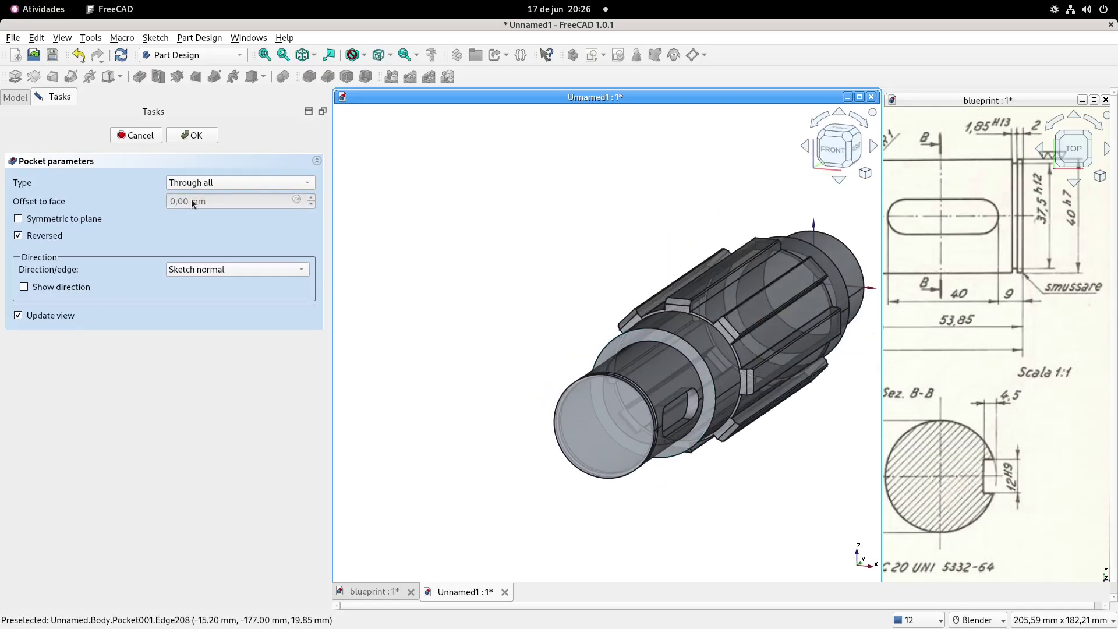
left_click(195, 135)
Examine the blueprint's side view from the keyway end to the plain end for the fillet callouts at the shaft shoulders.
scroll(985, 349, "down", 2)
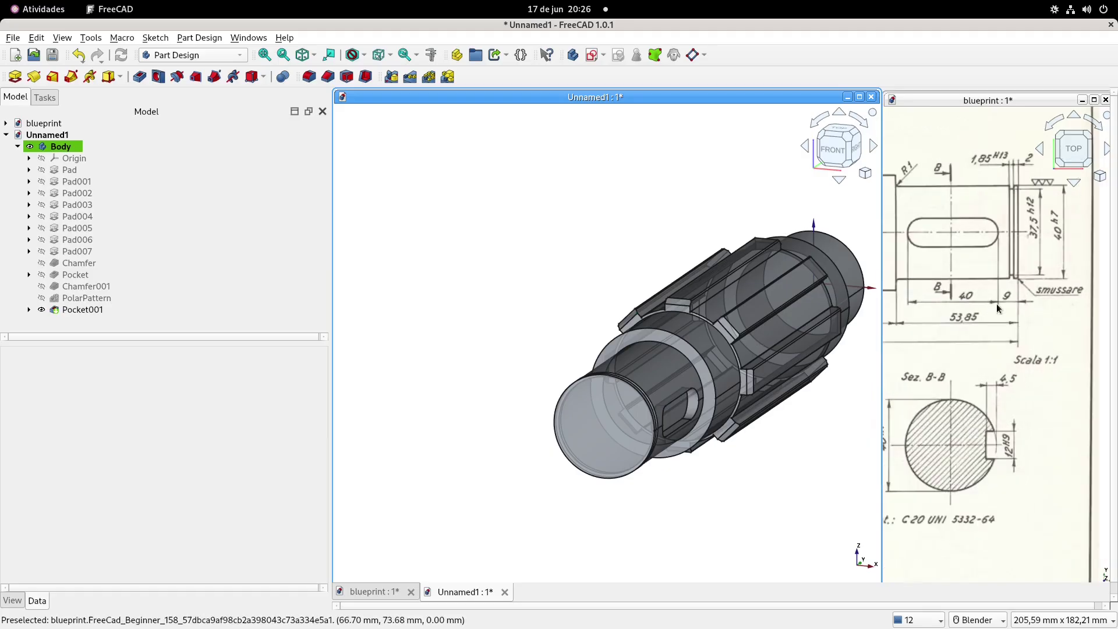
left_click(997, 303)
scroll(978, 262, "up", 3)
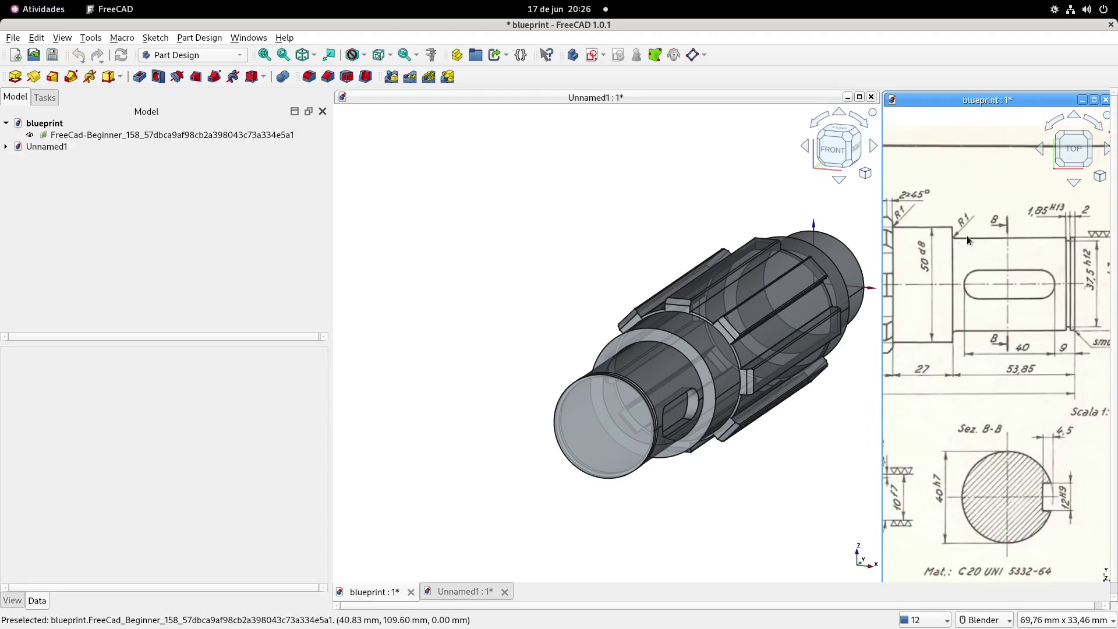
scroll(953, 236, "up", 1)
scroll(953, 236, "down", 1)
middle_click_drag(952, 236, 998, 262, "shift")
middle_click_drag(919, 258, 1081, 268, "shift")
middle_click_drag(937, 277, 1095, 279, "shift")
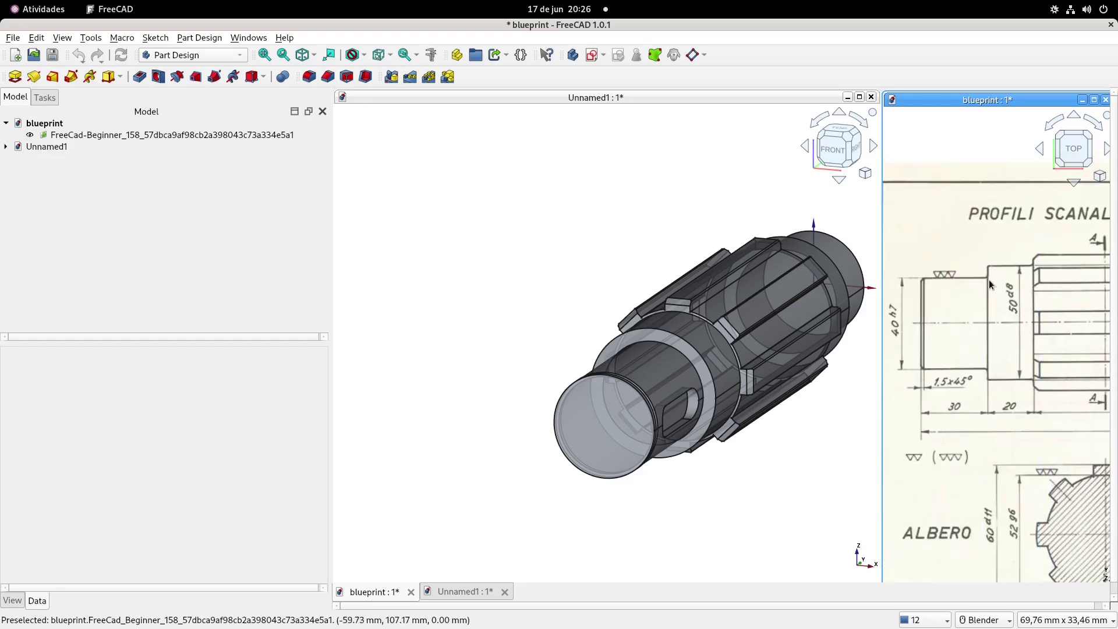
Apply a 1 mm fillet to the inner circular edge where the keyway journal meets the larger shoulder.
scroll(655, 352, "up", 5)
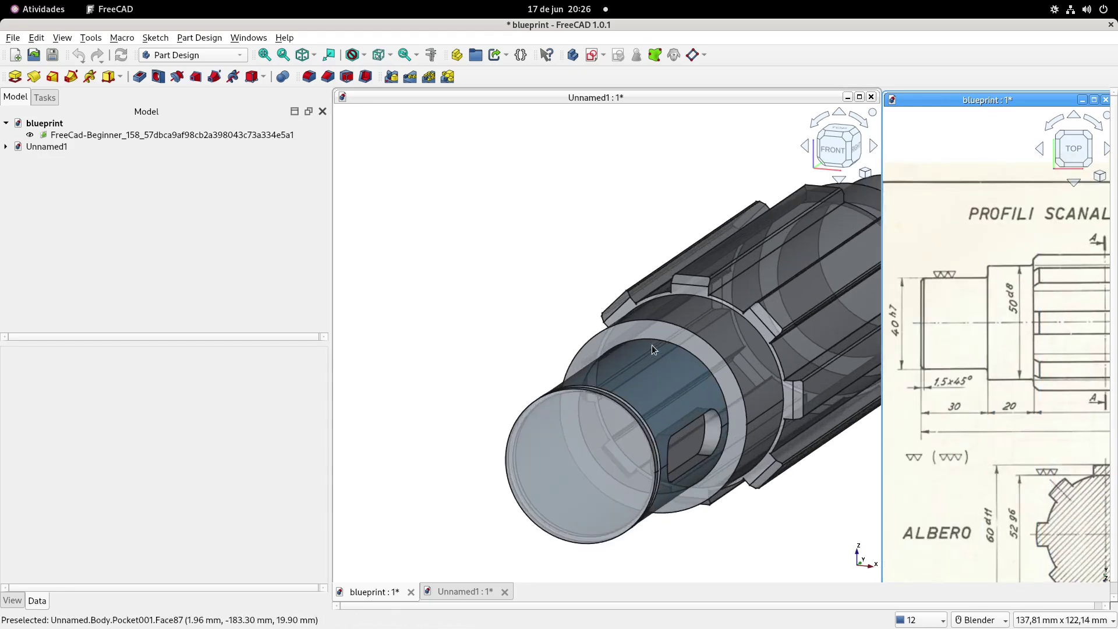
left_click(683, 341)
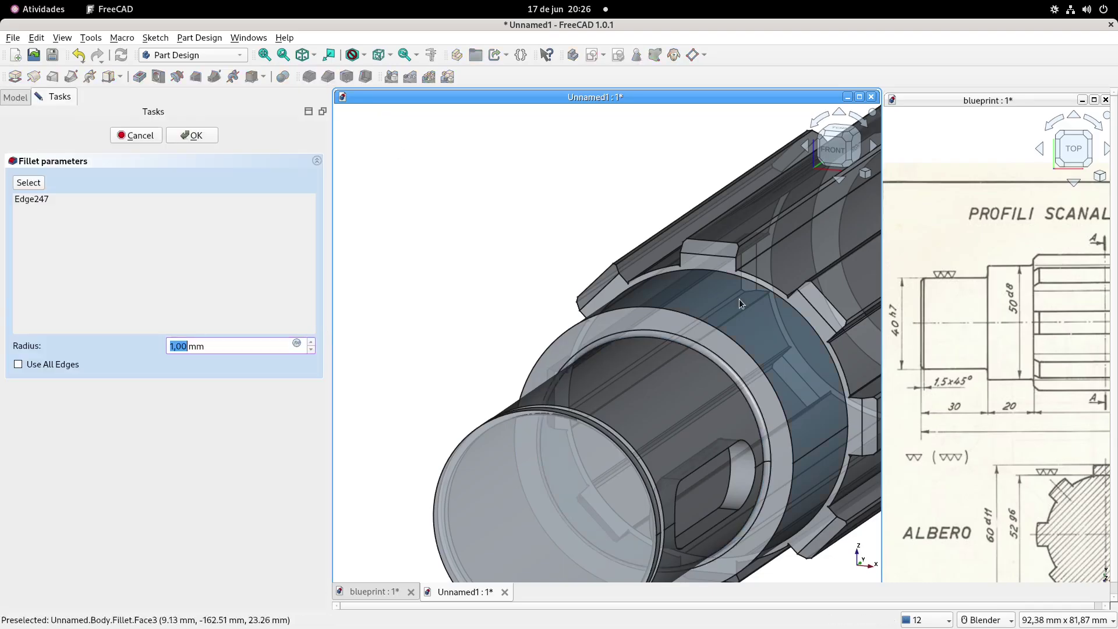
Try adding the circular edge where the collar meets the spline section to the fillet, and remove it from the selection.
left_click(28, 183)
scroll(665, 294, "up", 3)
left_click(675, 287)
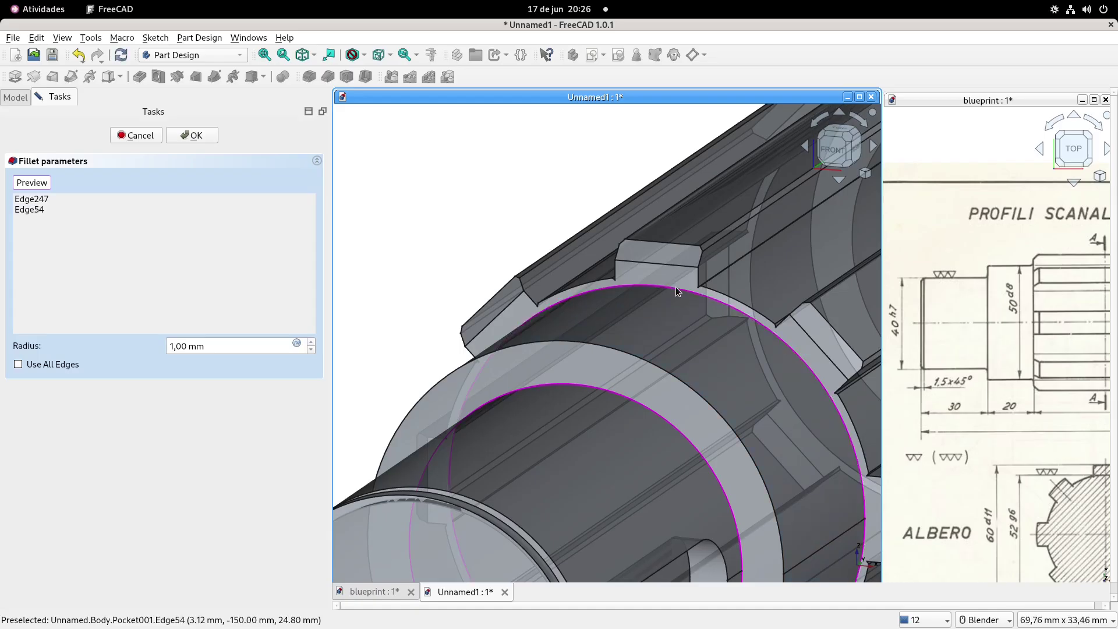
left_click(32, 183)
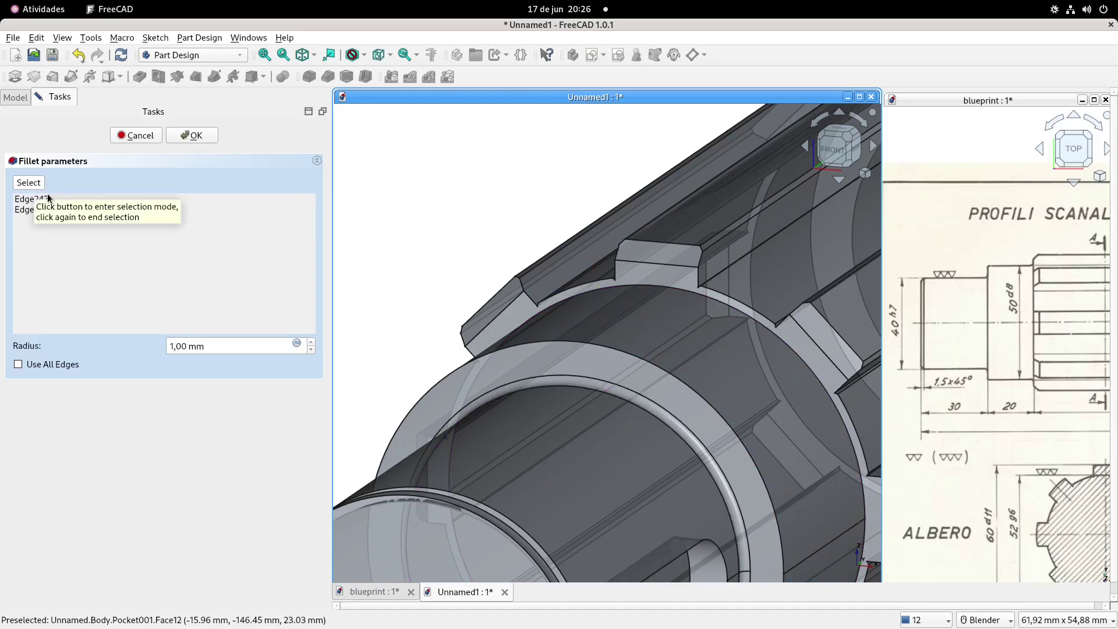
scroll(697, 279, "up", 2)
scroll(697, 278, "up", 2)
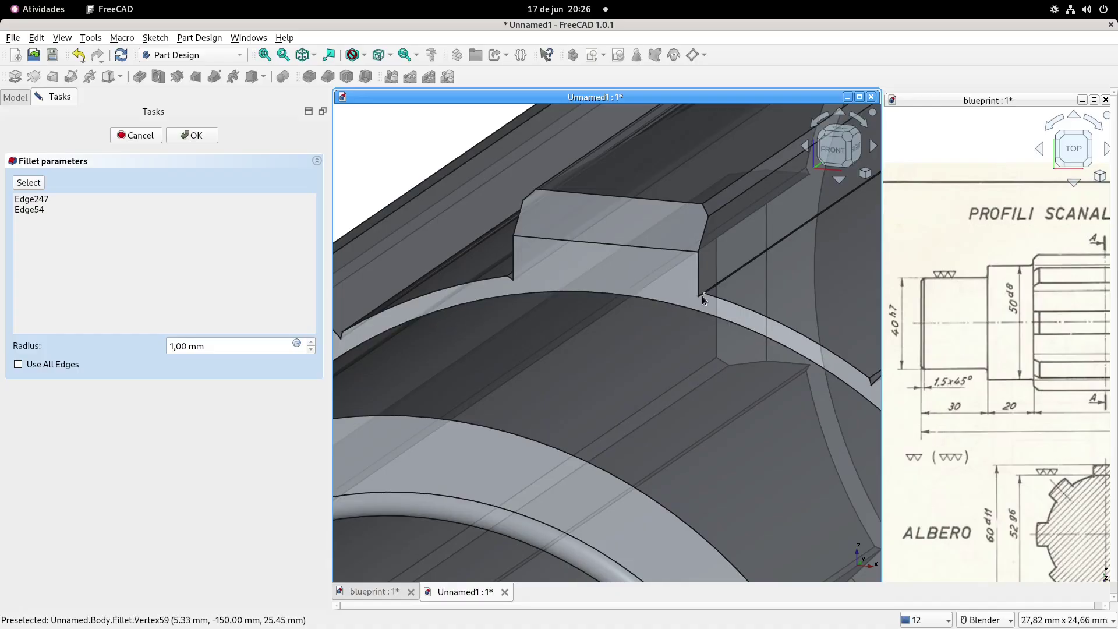
left_click(34, 213)
key("Delete")
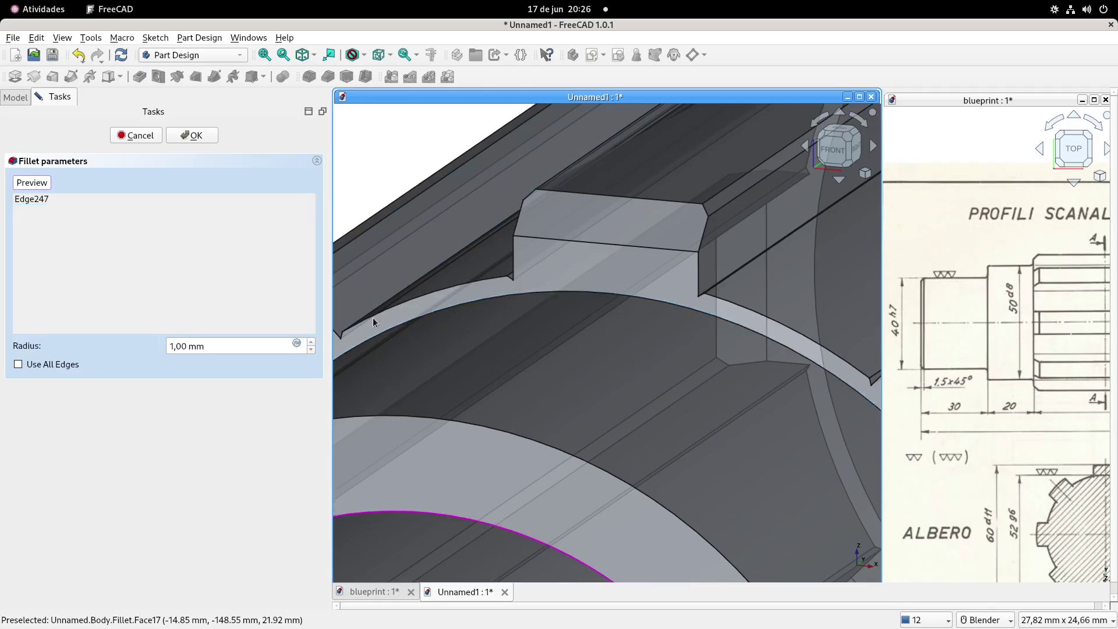
Add the matching inner shoulder edge at the shaft's plain end to the 1 mm fillet and finish the feature.
scroll(592, 337, "down", 10)
middle_click_drag(791, 291, 538, 318)
middle_click_drag(806, 317, 648, 336, "shift")
middle_click_drag(856, 332, 761, 327)
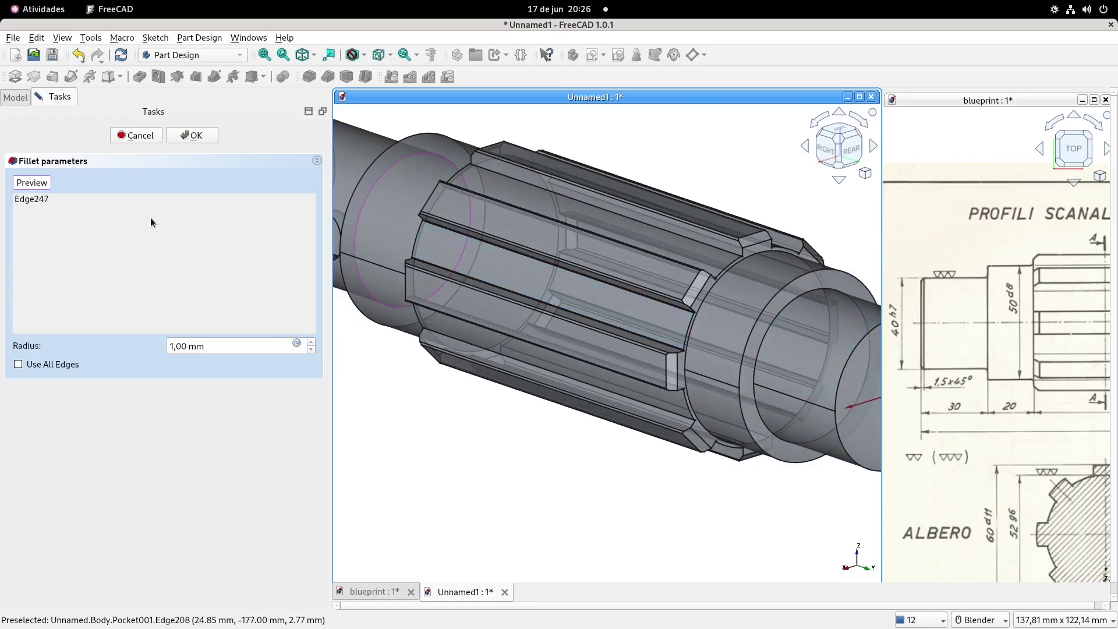
left_click(32, 183)
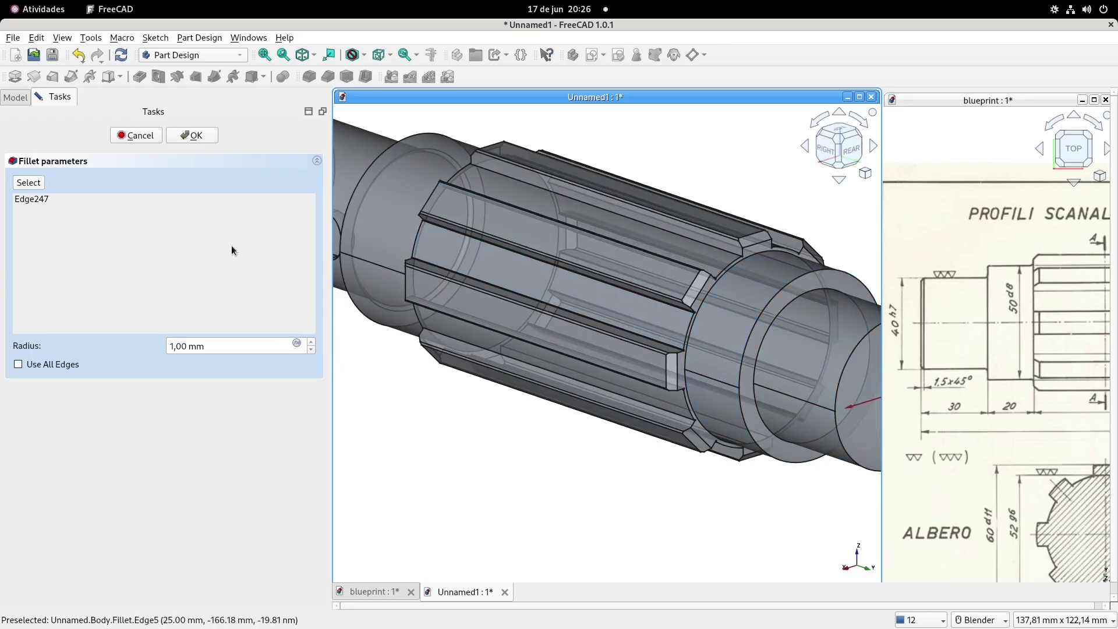
left_click(28, 182)
scroll(811, 319, "up", 2)
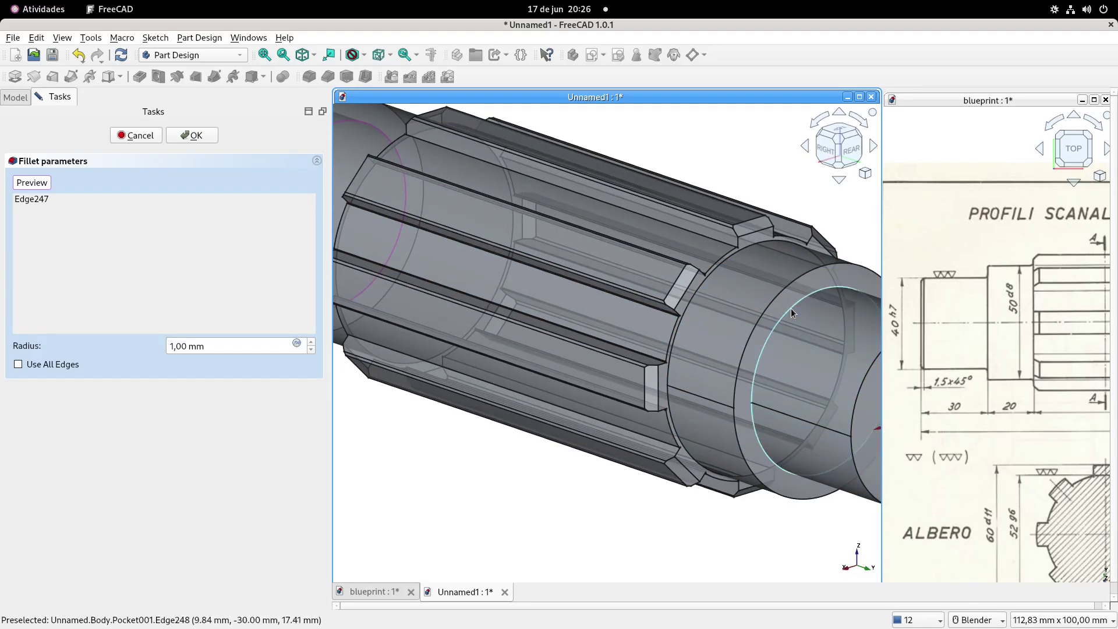
left_click(790, 307)
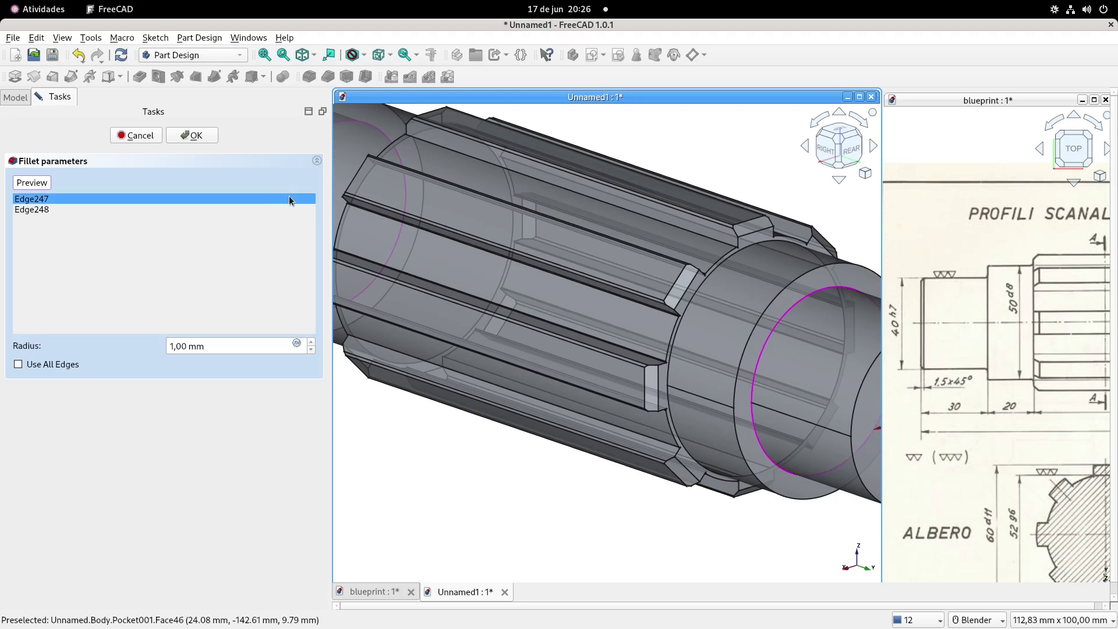
left_click(201, 136)
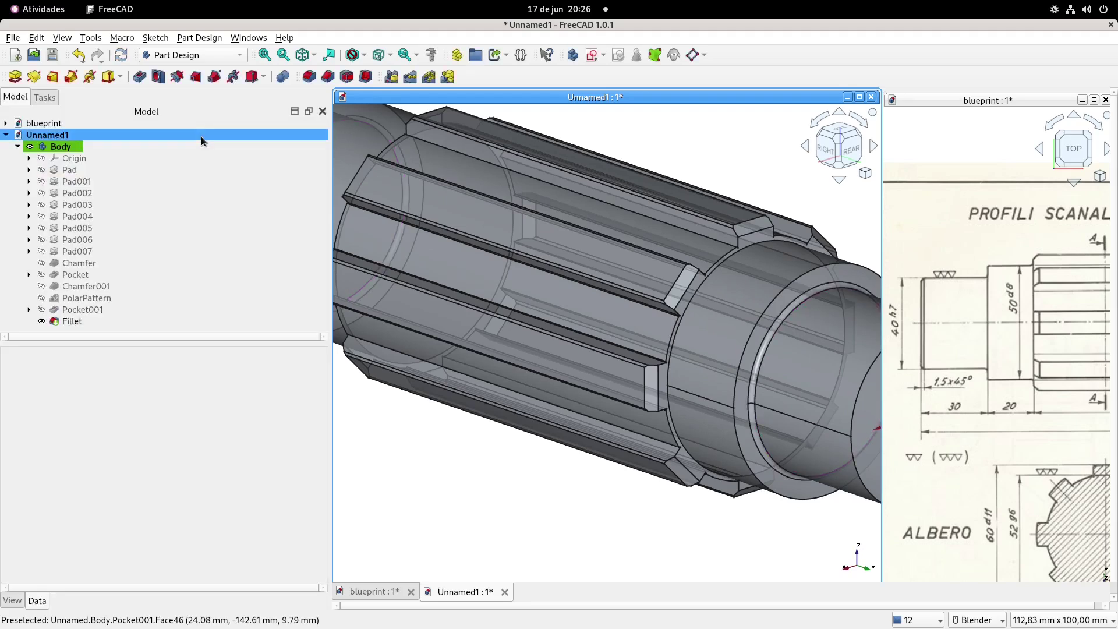
Examine the circular edge between the splines and the plain-end collar and compare it with the blueprint's R1 callout.
scroll(707, 291, "up", 4)
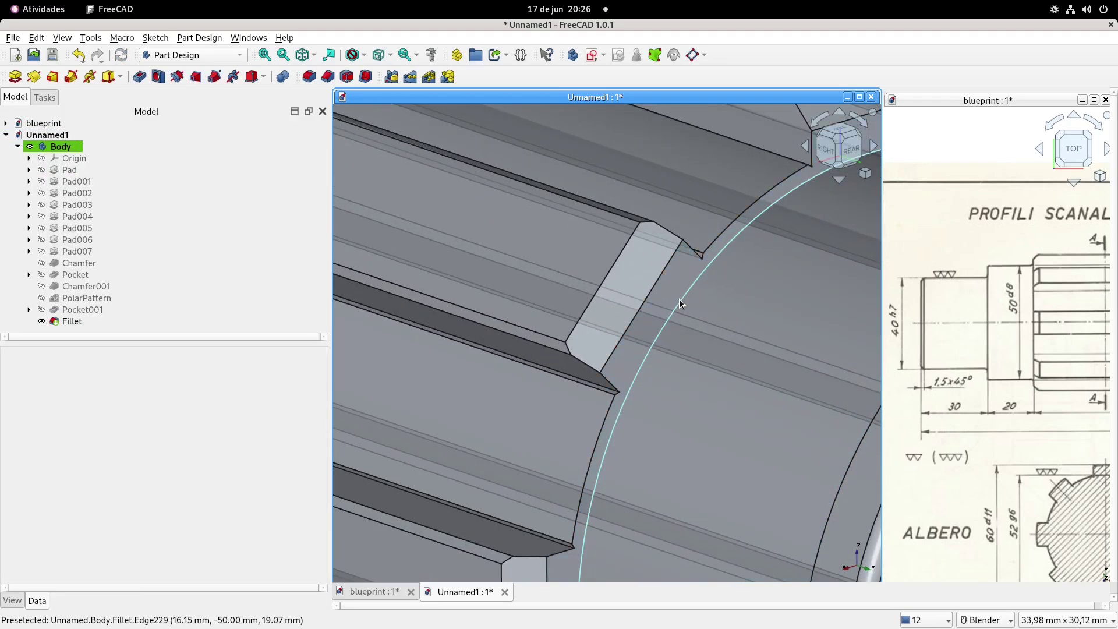
left_click(629, 288)
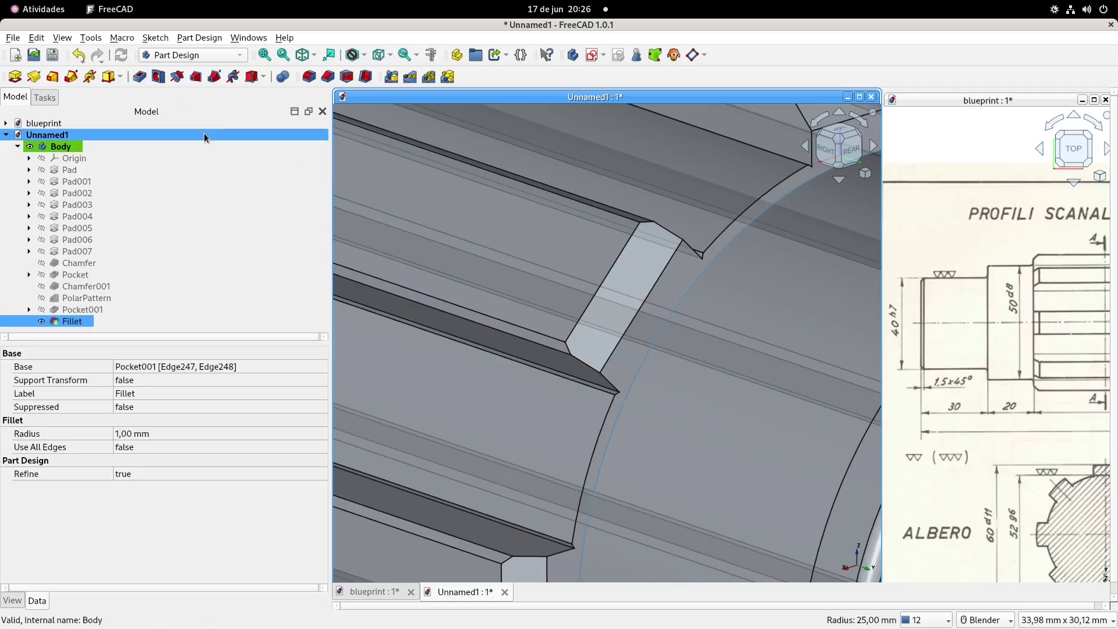
middle_click_drag(1056, 342, 927, 320, "shift")
middle_click_drag(1024, 335, 839, 326, "shift")
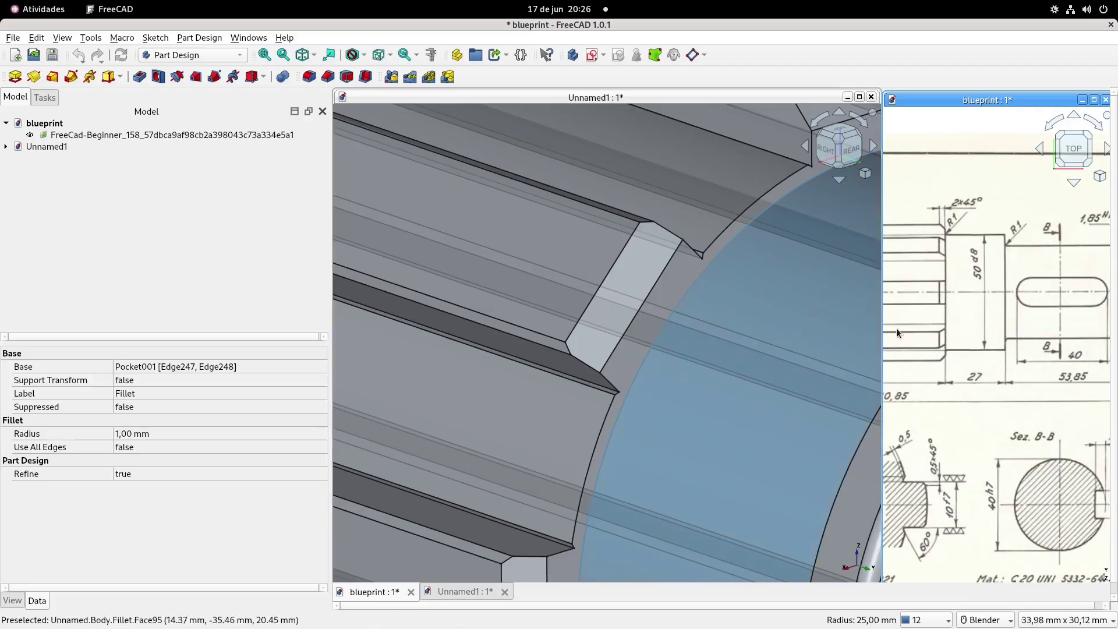
middle_click_drag(969, 317, 1013, 324, "shift")
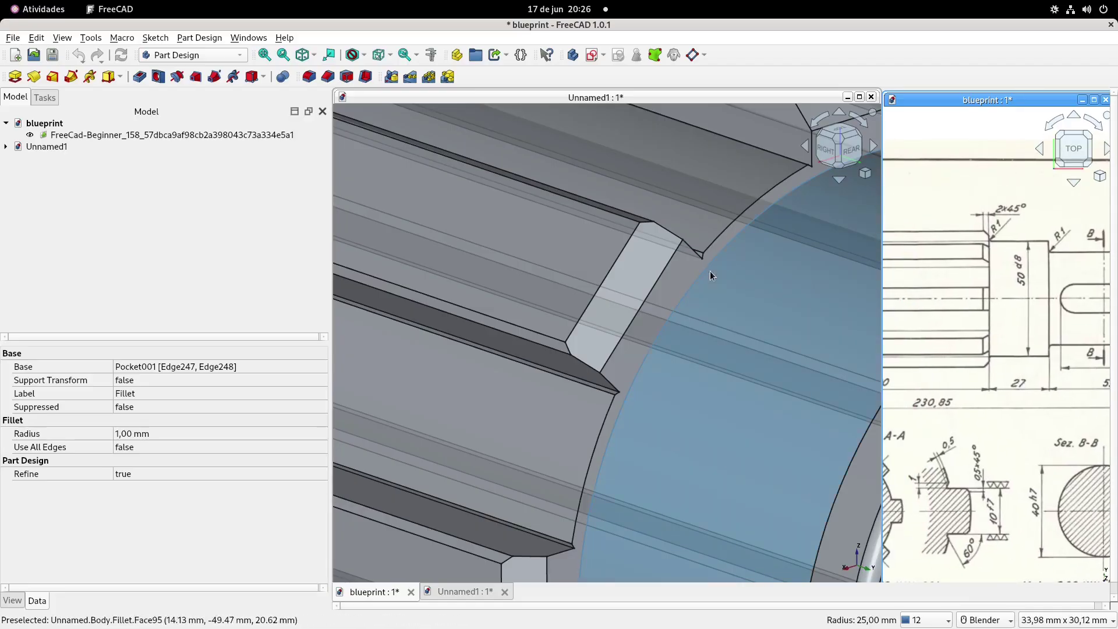
scroll(679, 276, "down", 5)
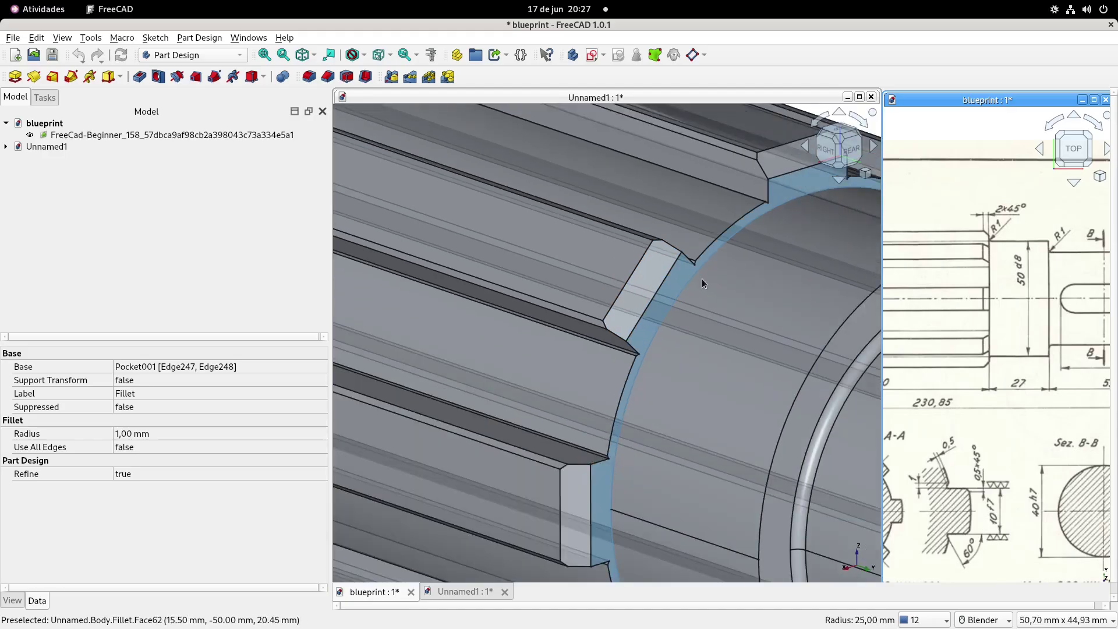
scroll(676, 276, "up", 4)
scroll(697, 288, "down", 5)
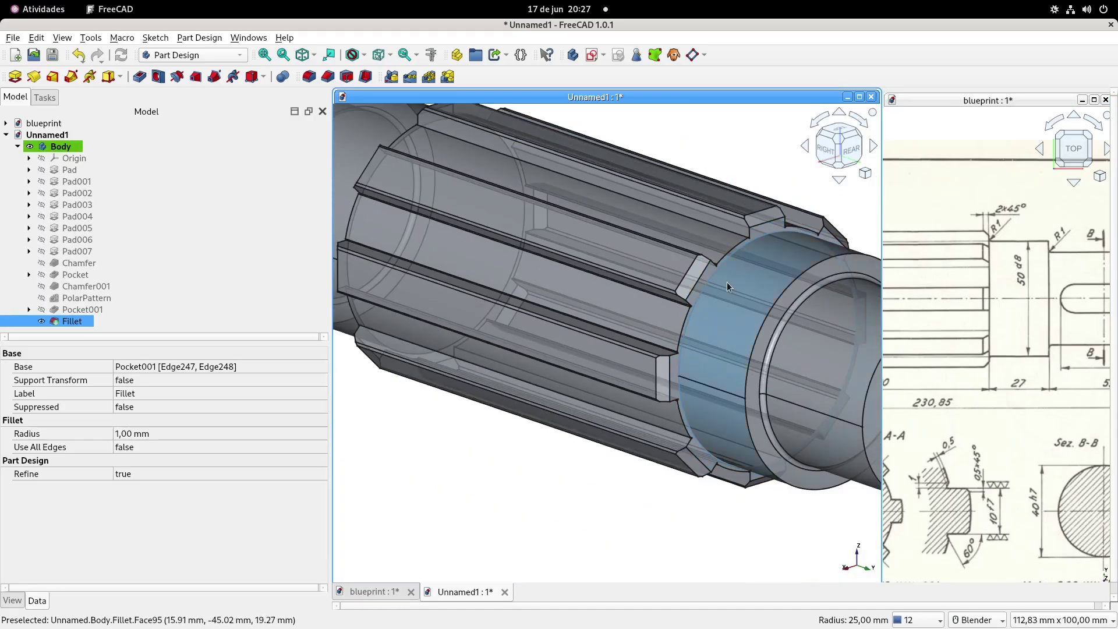
middle_click_drag(687, 318, 641, 310)
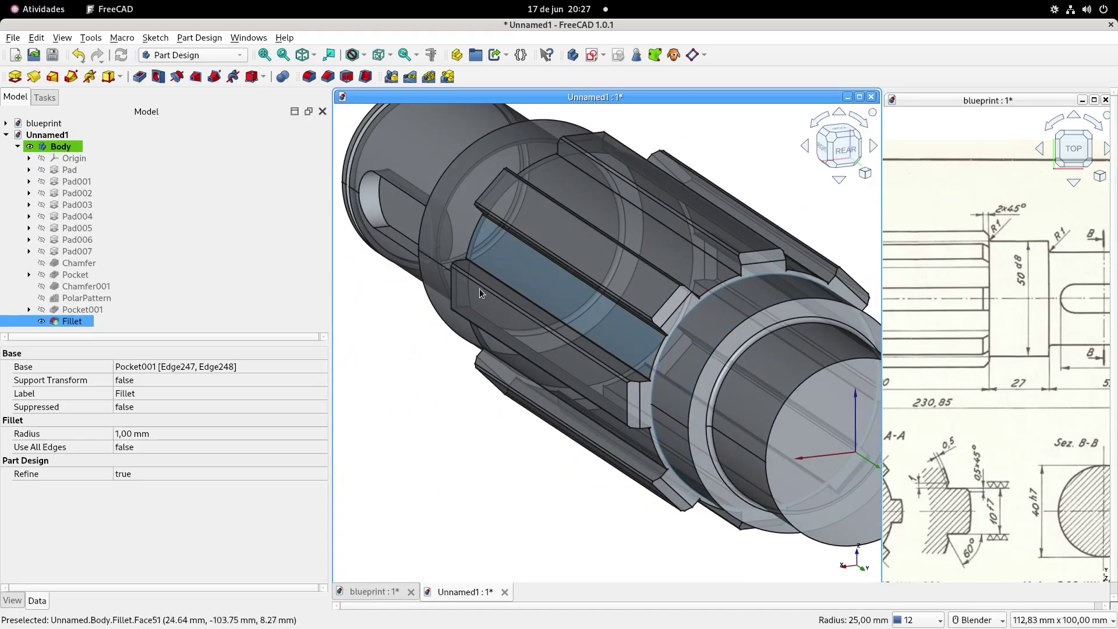
middle_click_drag(701, 291, 695, 288)
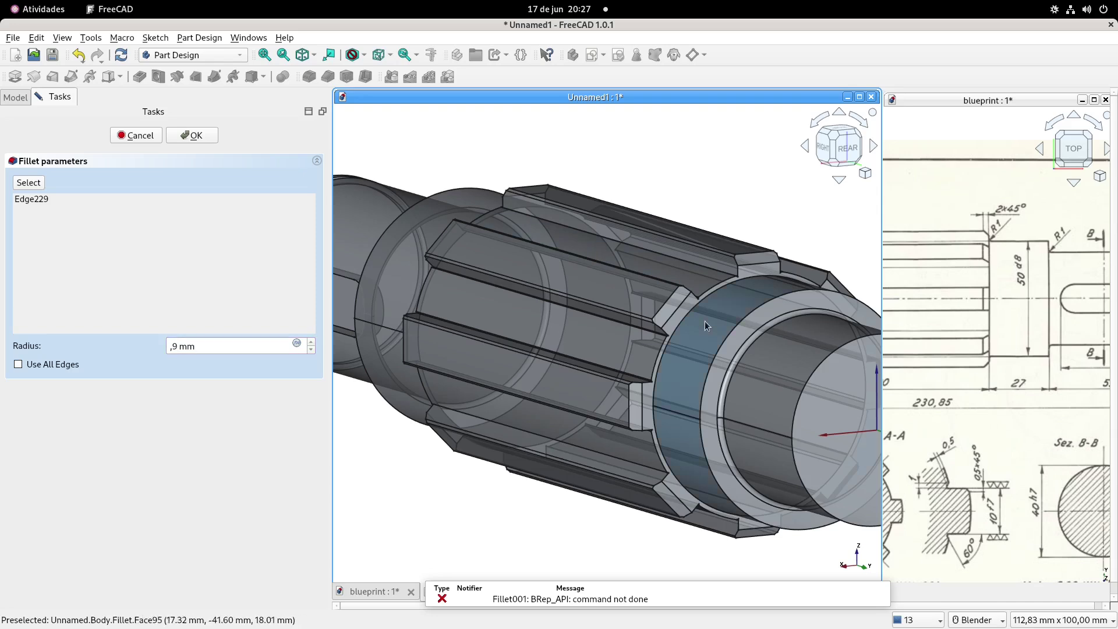
Try a 0.8 mm radius for the fillet where the plain-end collar meets the splines.
scroll(701, 318, "up", 5)
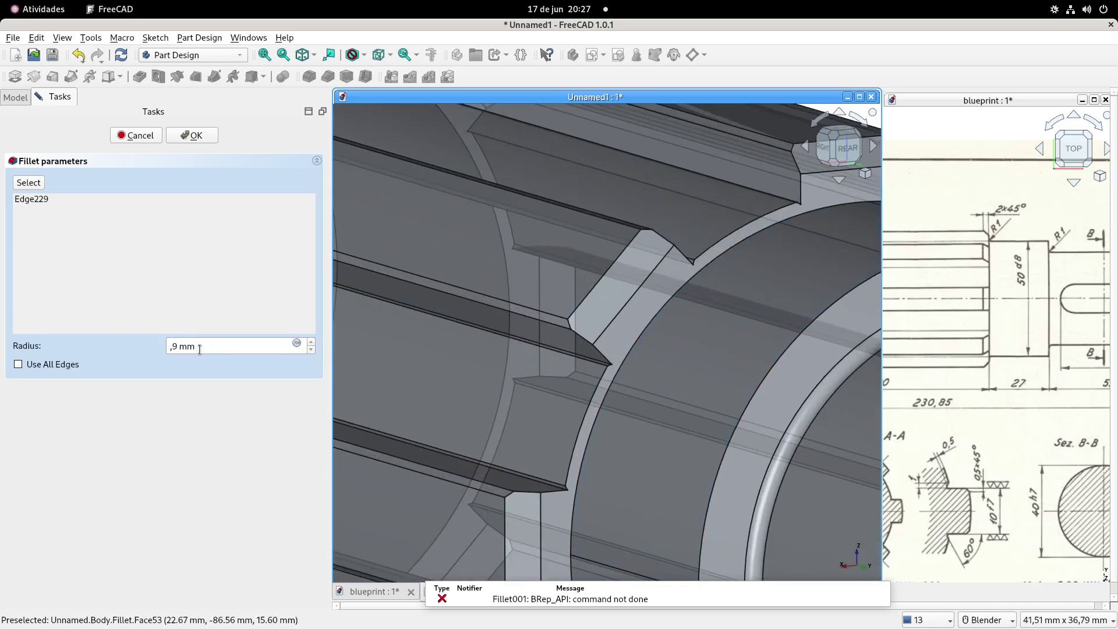
triple_click(208, 344)
type(",8")
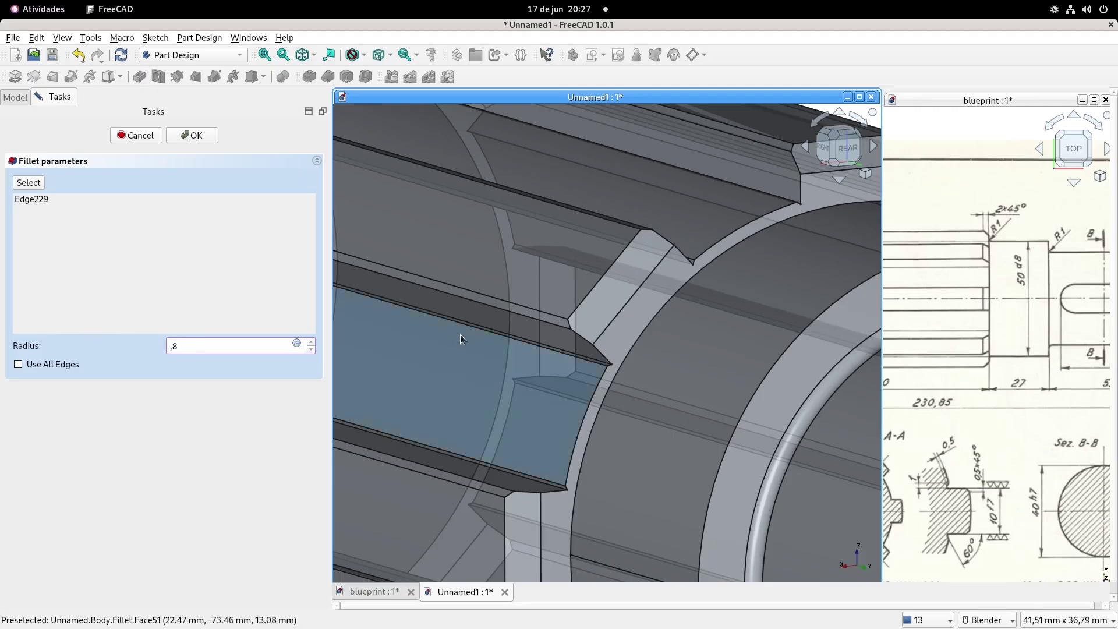
scroll(708, 222, "down", 3)
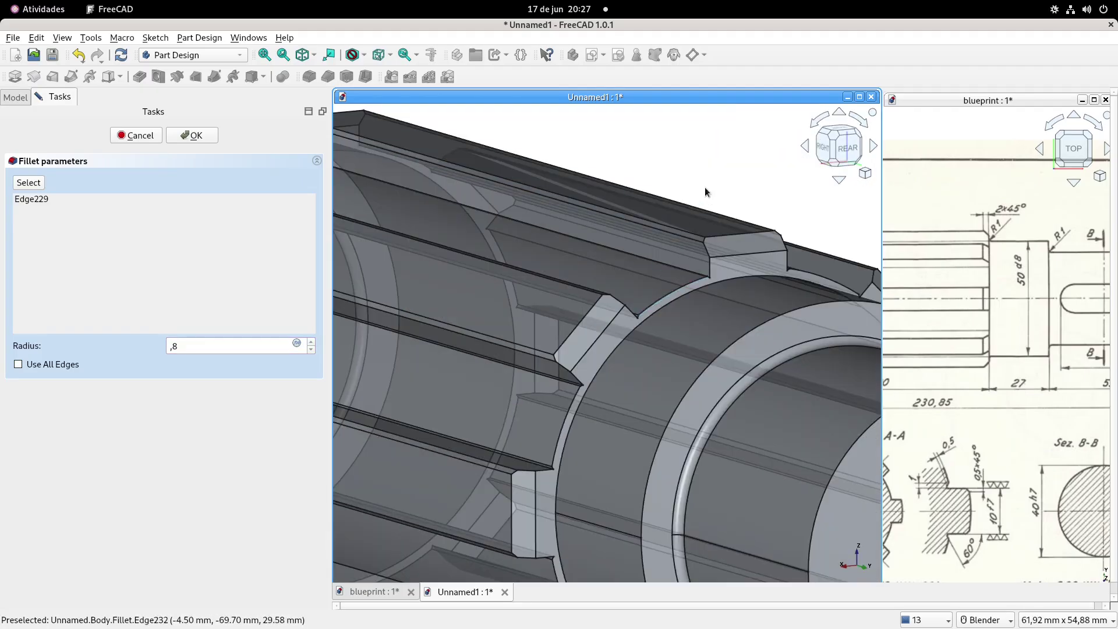
Set the fillet radius to 0.75 mm and inspect the rounded edge between the splines and the plain-end collar.
type(",75")
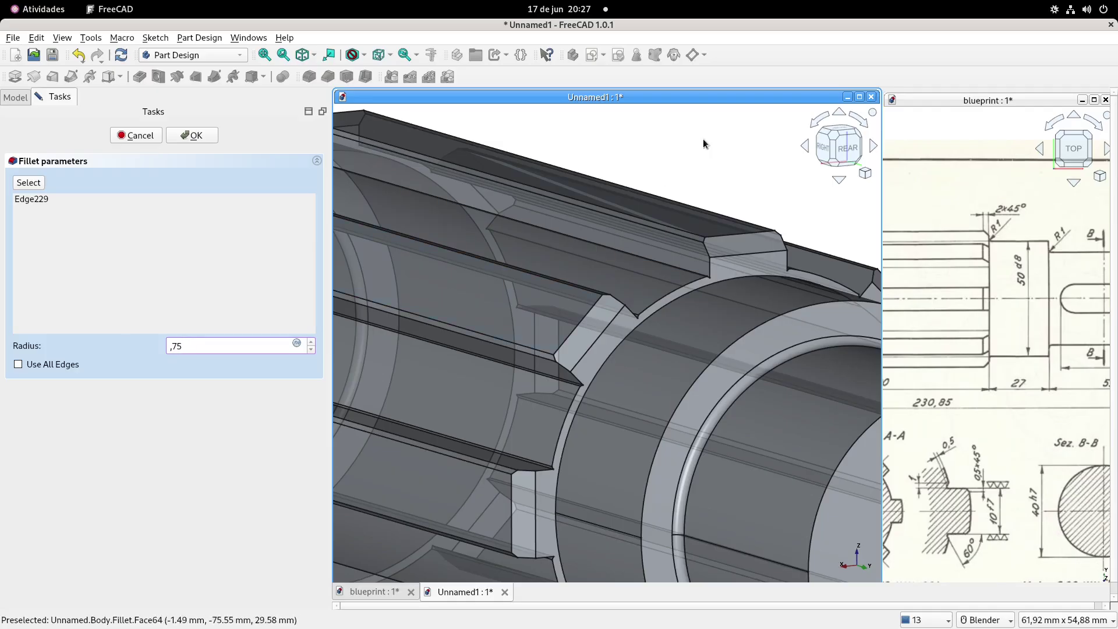
scroll(647, 326, "up", 2)
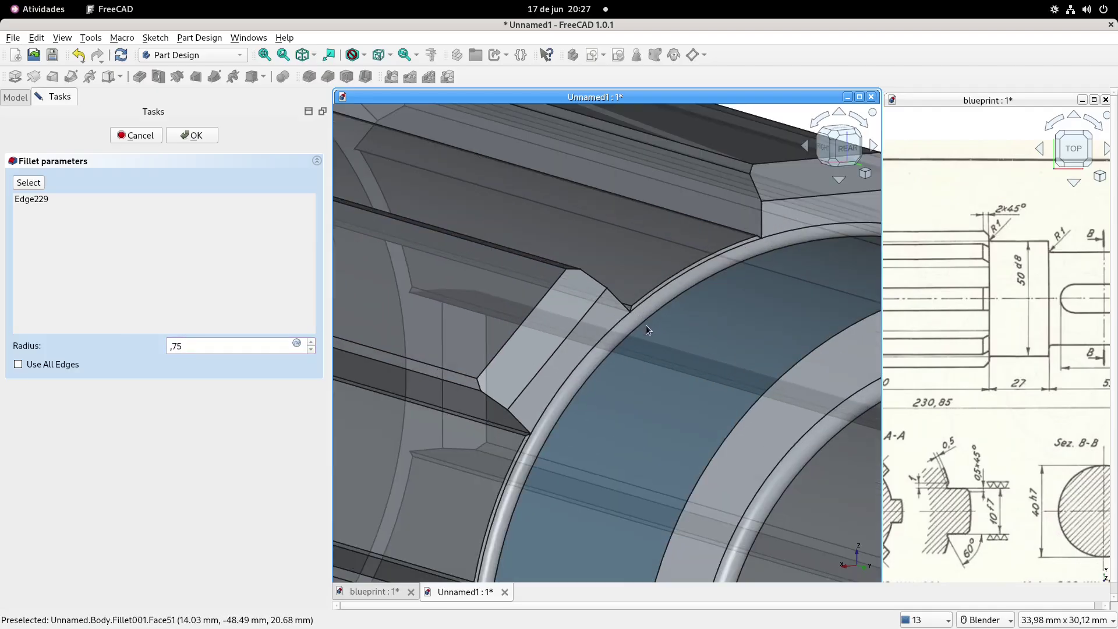
scroll(640, 309, "up", 3)
middle_click_drag(625, 303, 661, 288)
scroll(623, 319, "down", 2)
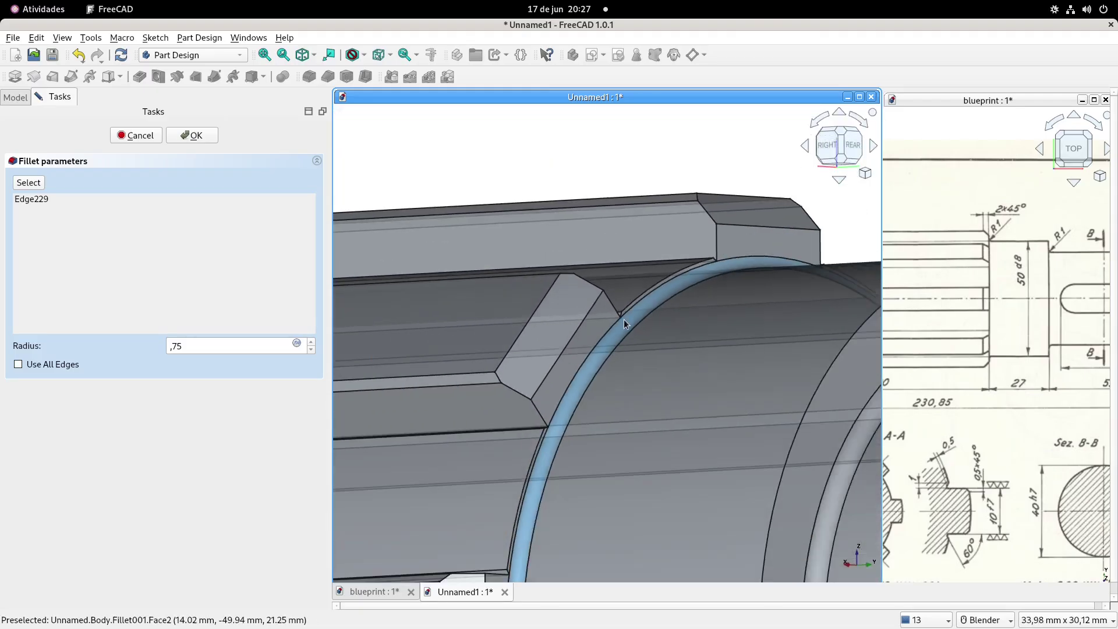
scroll(623, 319, "down", 2)
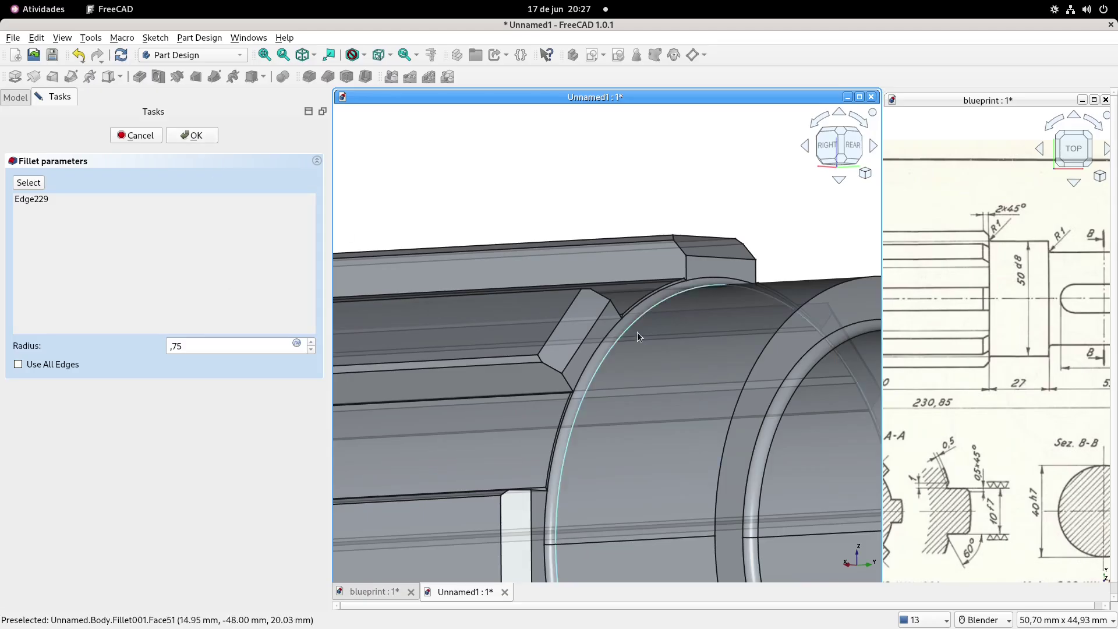
scroll(637, 332, "down", 4)
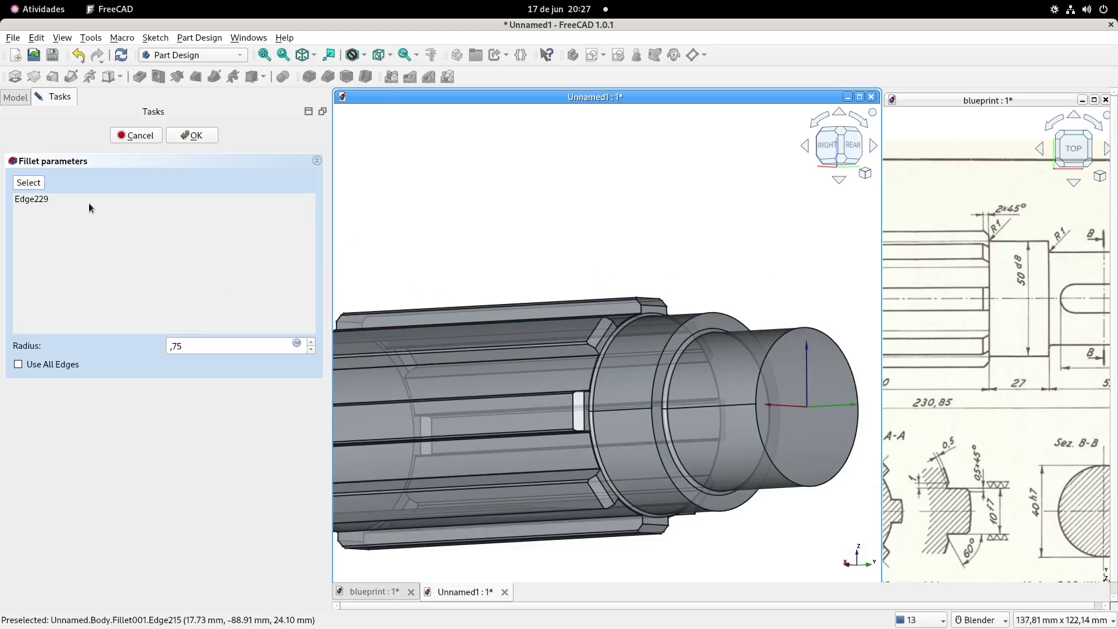
Add the circular edge where the keyway-side collar meets the splines to the 0.75 mm fillet and finish the feature.
left_click(28, 182)
middle_click_drag(652, 326, 584, 383)
scroll(584, 382, "up", 4)
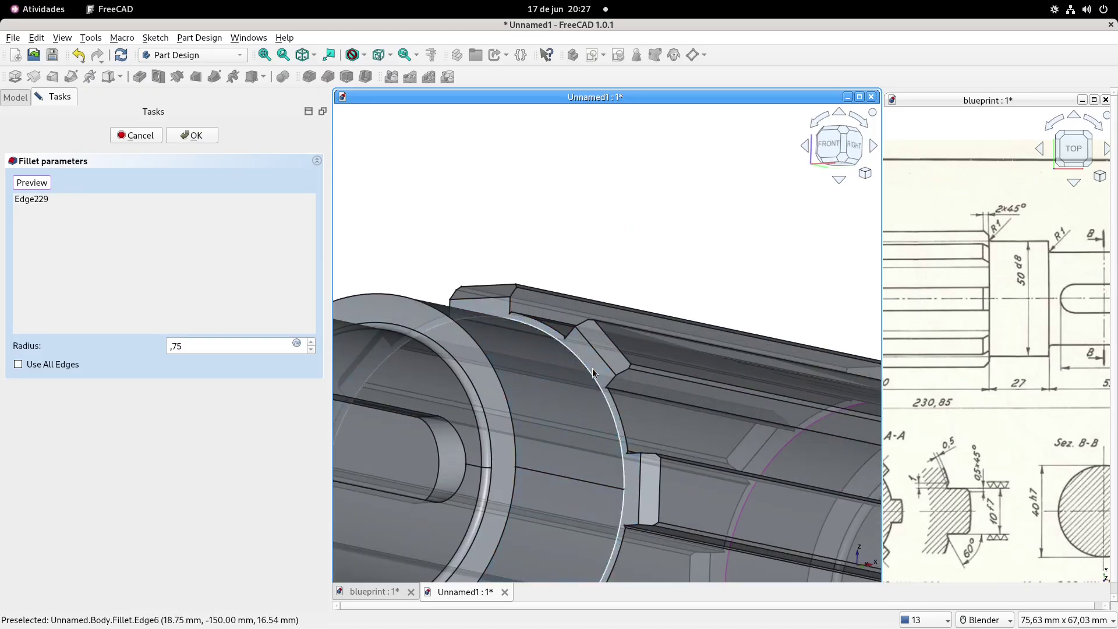
left_click(593, 373)
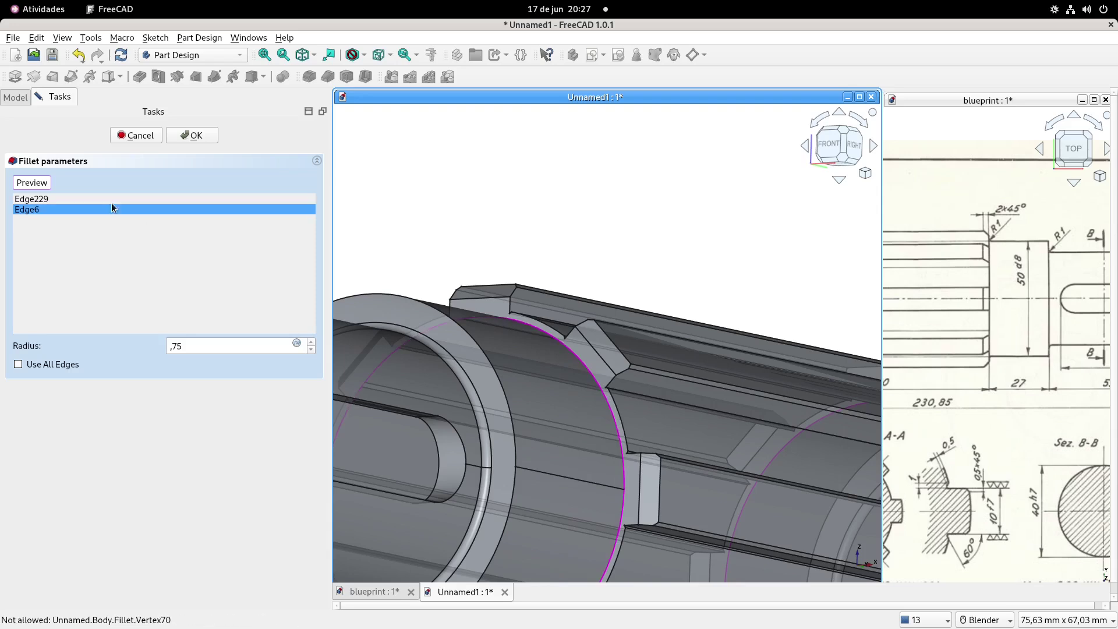
left_click(29, 183)
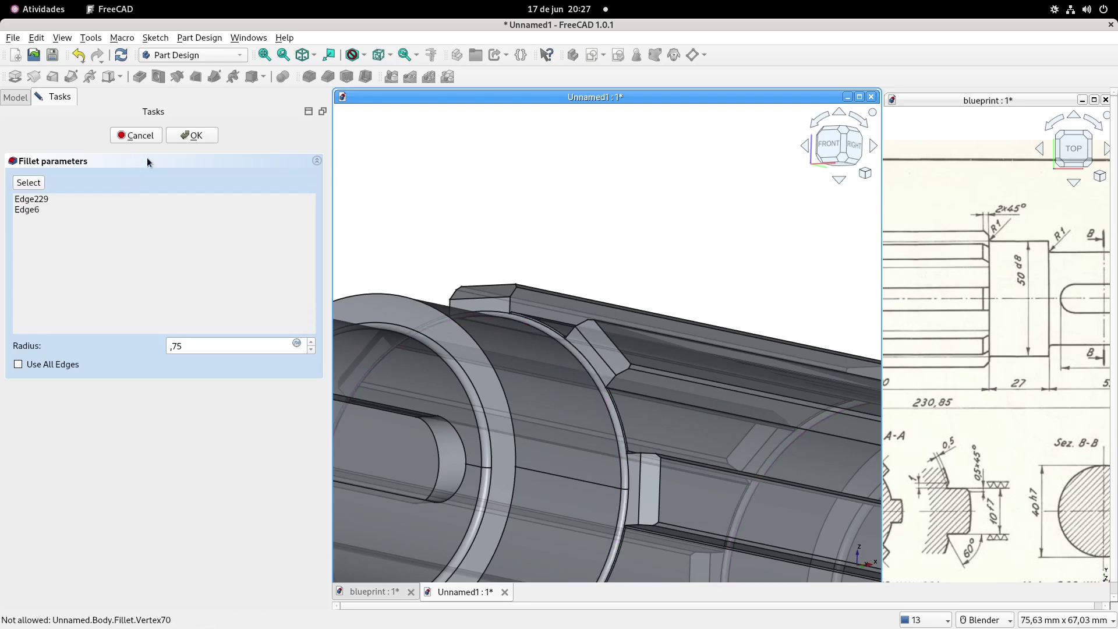
key("Return")
scroll(602, 295, "down", 4)
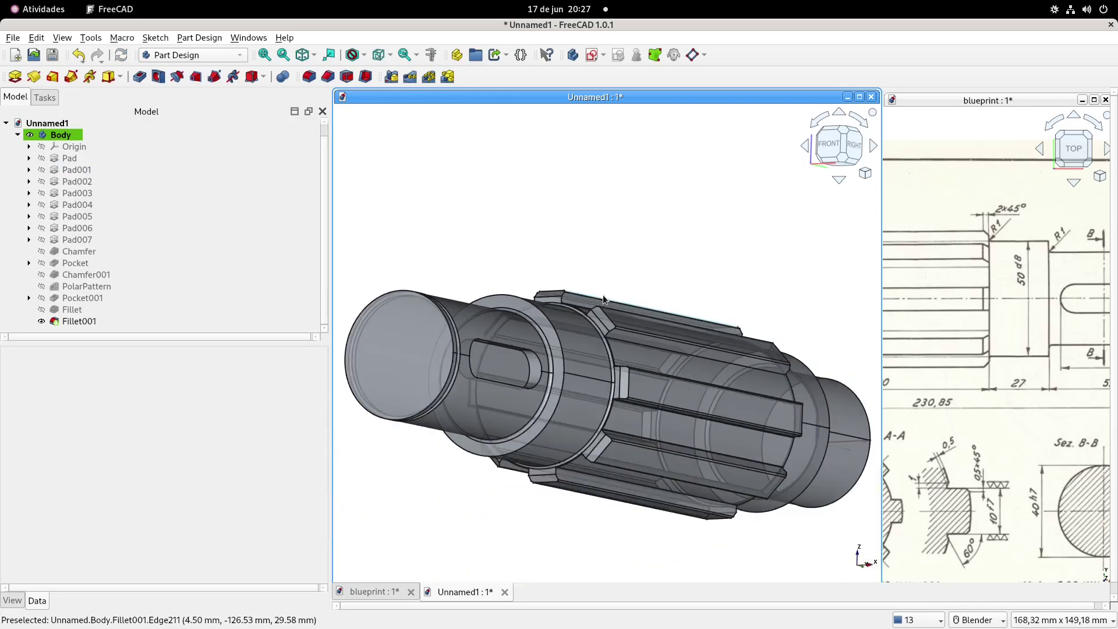
Chamfer the outer circular edge of the shaft's plain end with an equal distance of 1.5 mm, as on the blueprint.
scroll(1032, 330, "down", 1)
mouse_move(945, 308)
middle_mouse_down("shift")
mouse_move(1069, 311)
mouse_move(1012, 325)
mouse_move(1062, 329)
middle_mouse_up("shift")
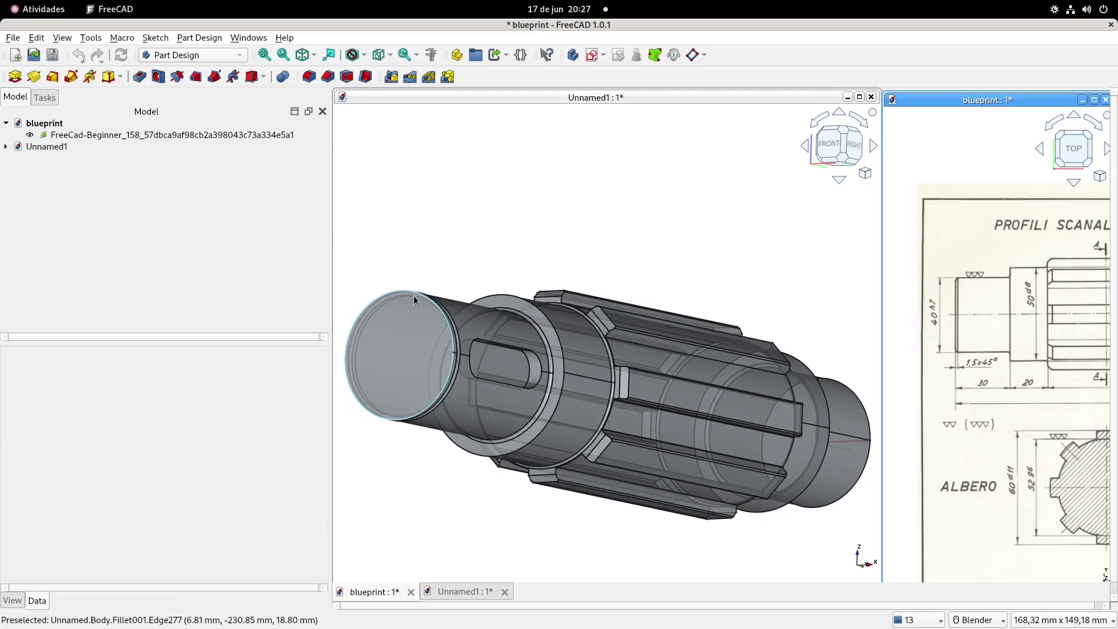
middle_click_drag(846, 374, 751, 385, "shift")
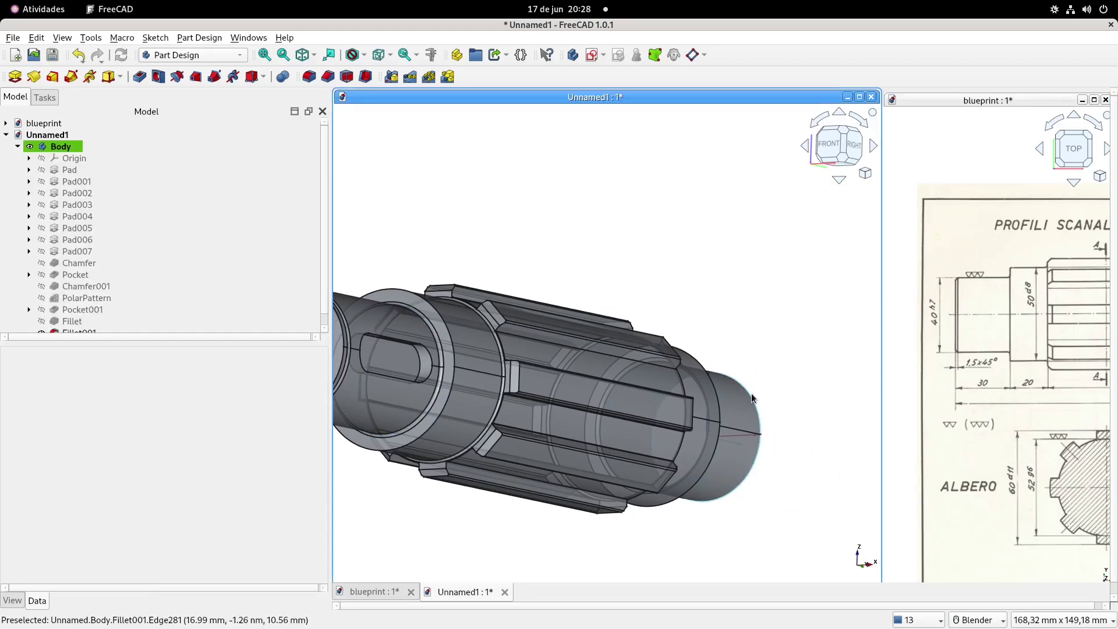
middle_click_drag(522, 291, 844, 326)
middle_click_drag(439, 300, 588, 271, "shift")
left_click(546, 302)
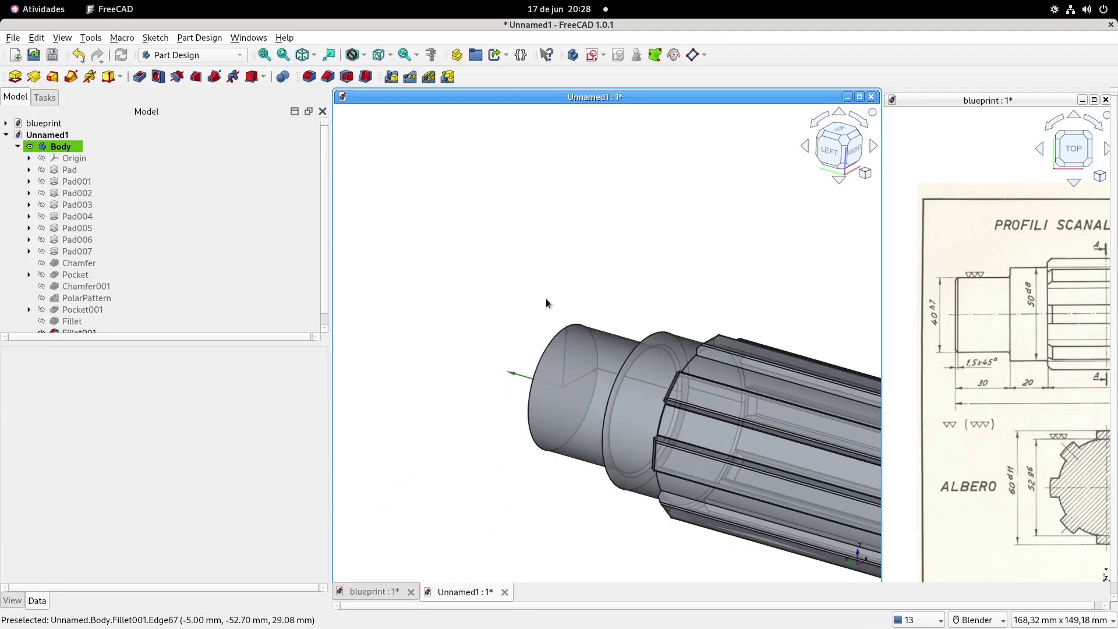
left_click(548, 340)
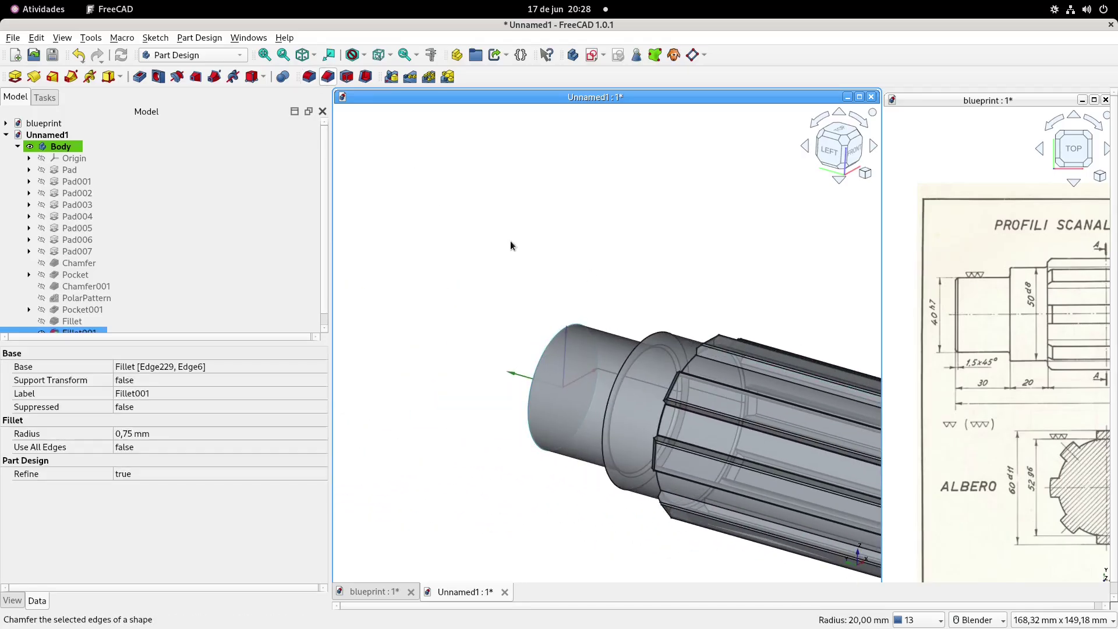
type("1,5")
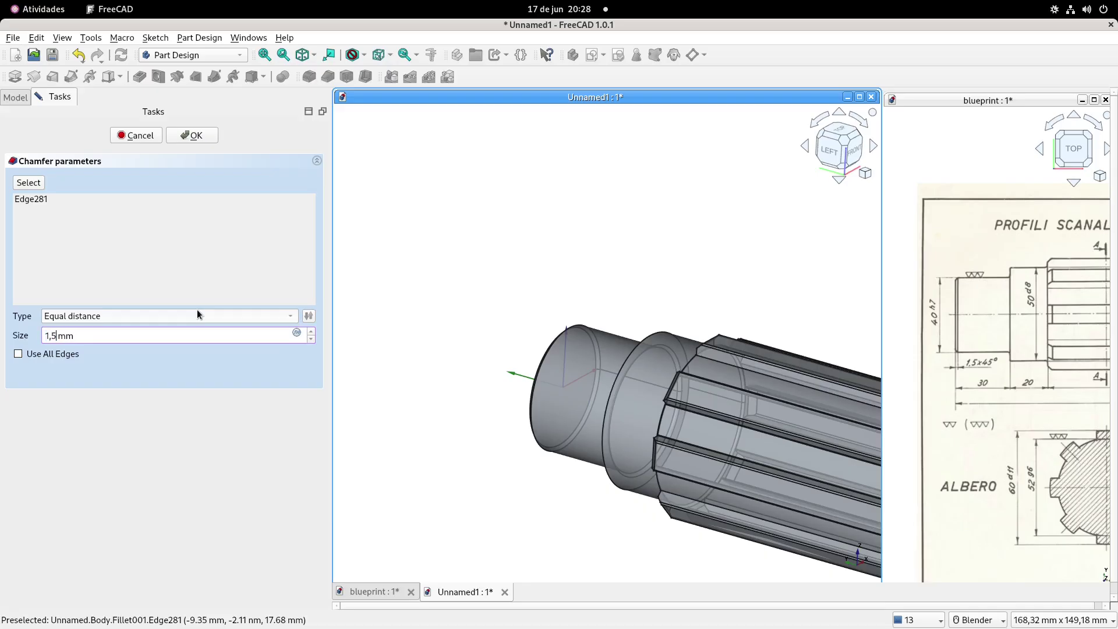
left_click(536, 263)
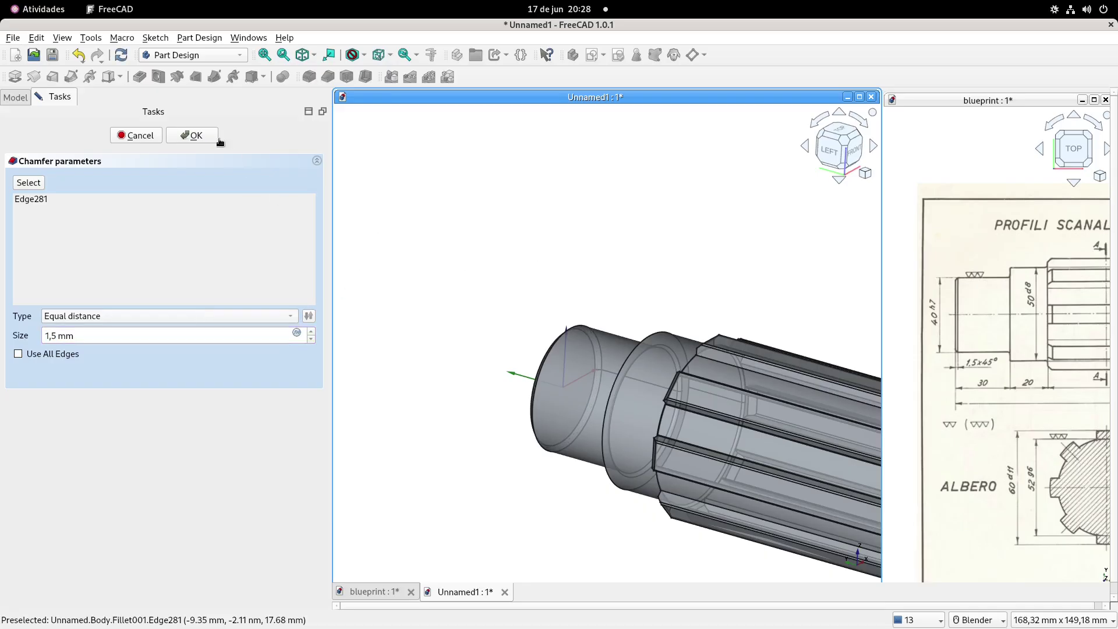
key("Return")
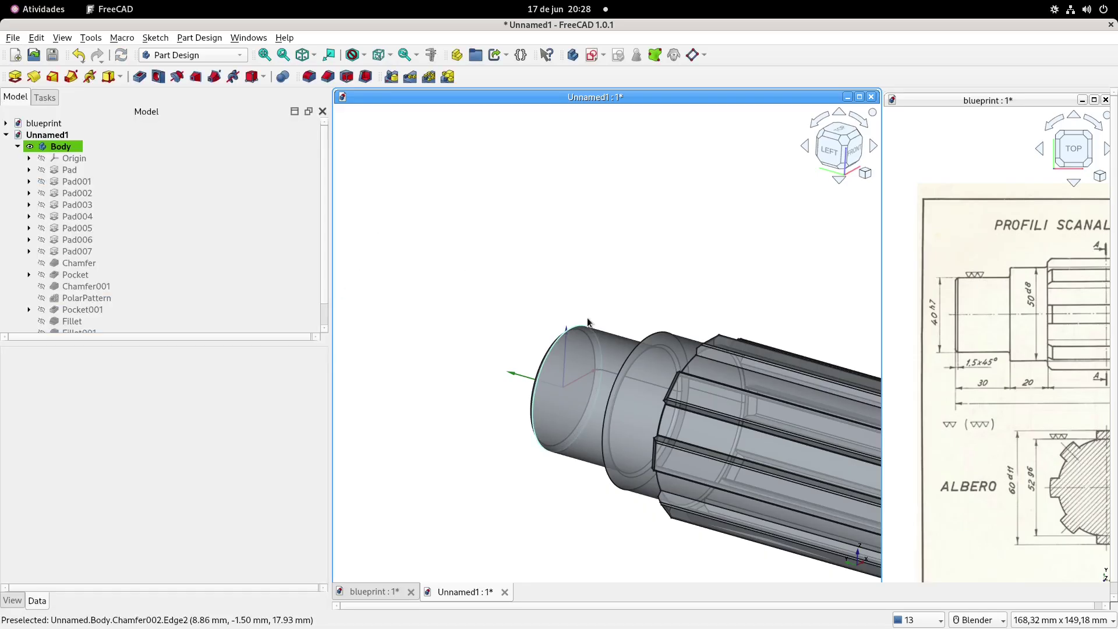
Show the whole shaft centred in an isometric view and collapse the body's feature tree.
key("0")
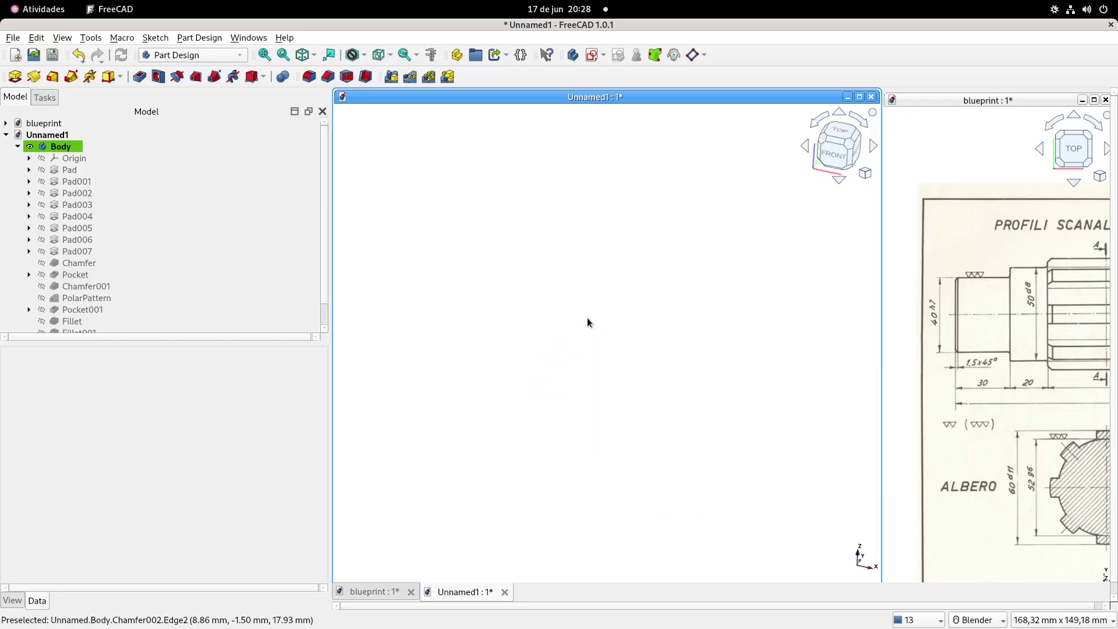
scroll(794, 407, "down", 2)
scroll(704, 339, "down", 3)
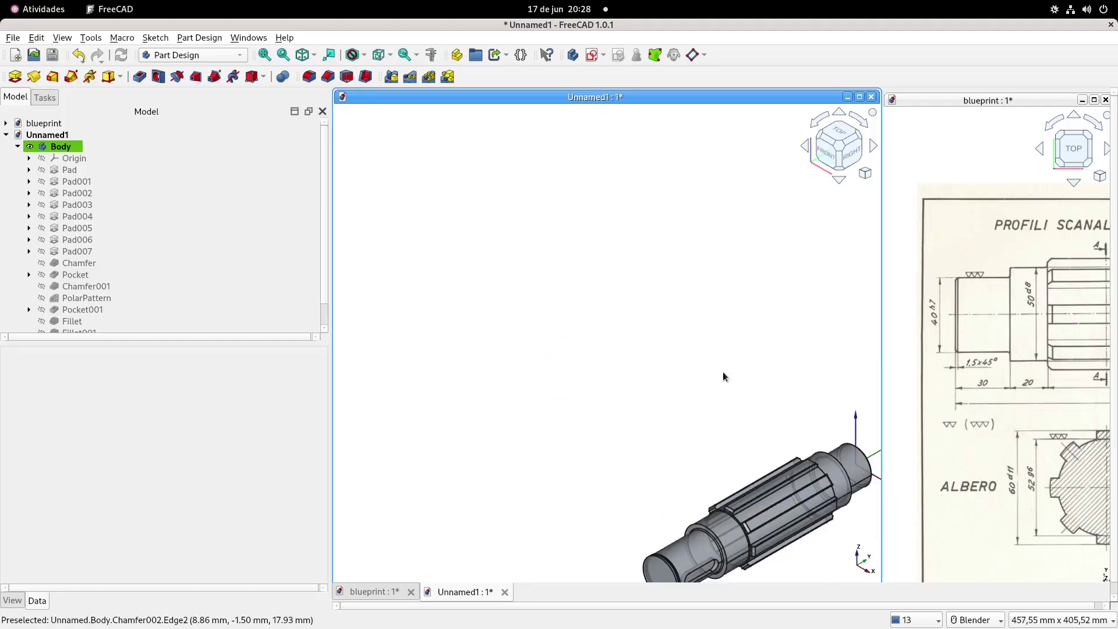
middle_click_drag(751, 428, 655, 248, "shift")
scroll(653, 269, "up", 3)
middle_click_drag(658, 319, 611, 279, "shift")
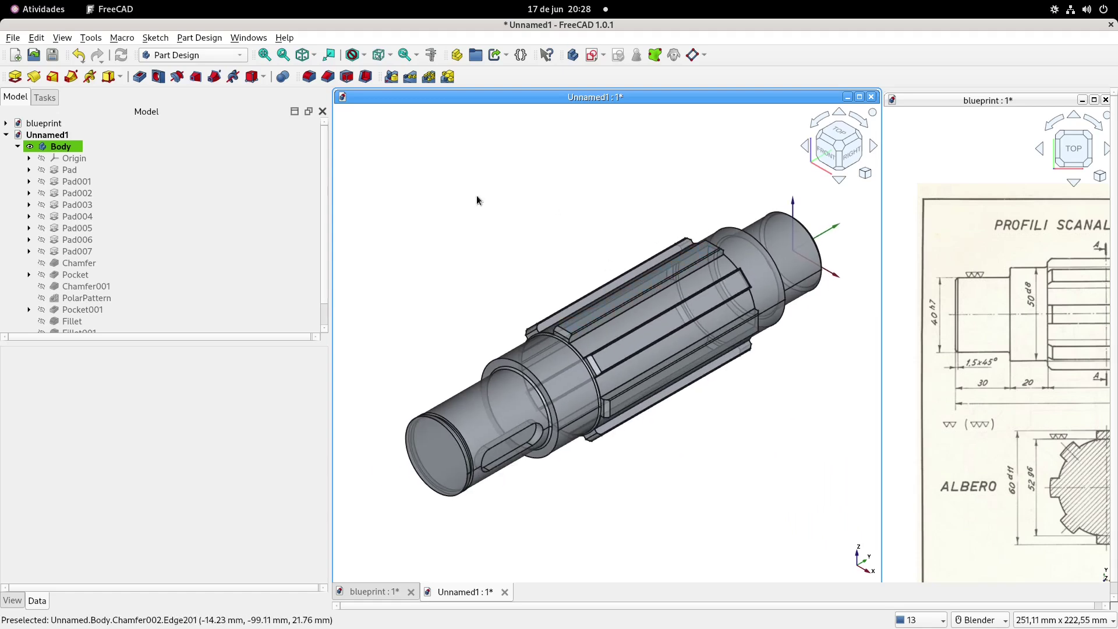
left_click(18, 147)
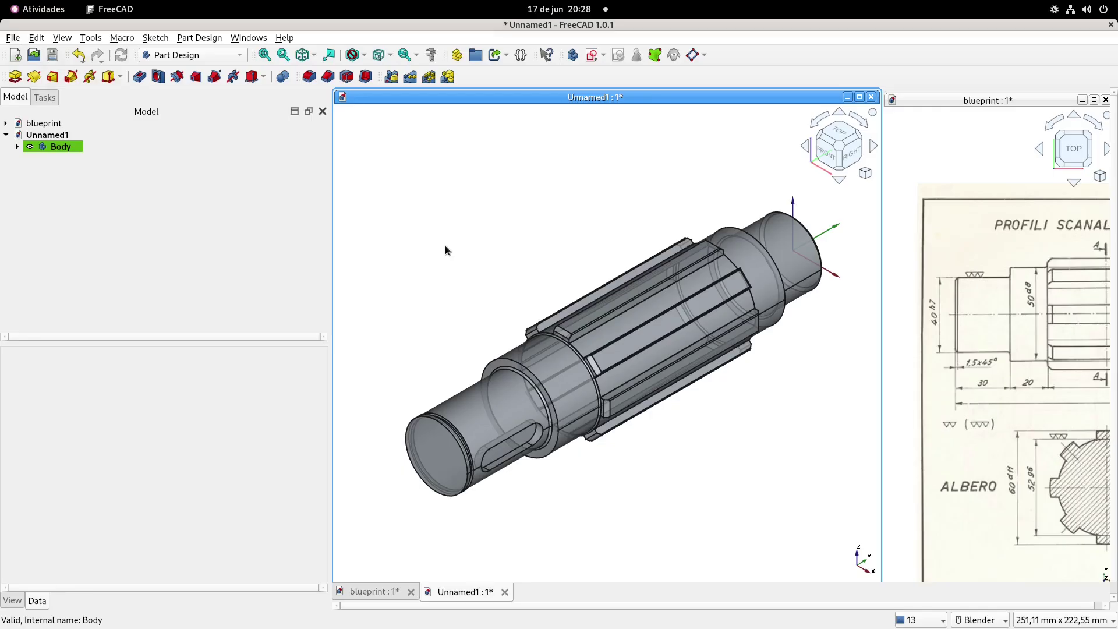
Save the shaft document under the new file name FreeCAD_Beginner_158-part-1.FCStd.
key("ctrl+shift+s")
left_click(539, 269)
left_click(548, 420)
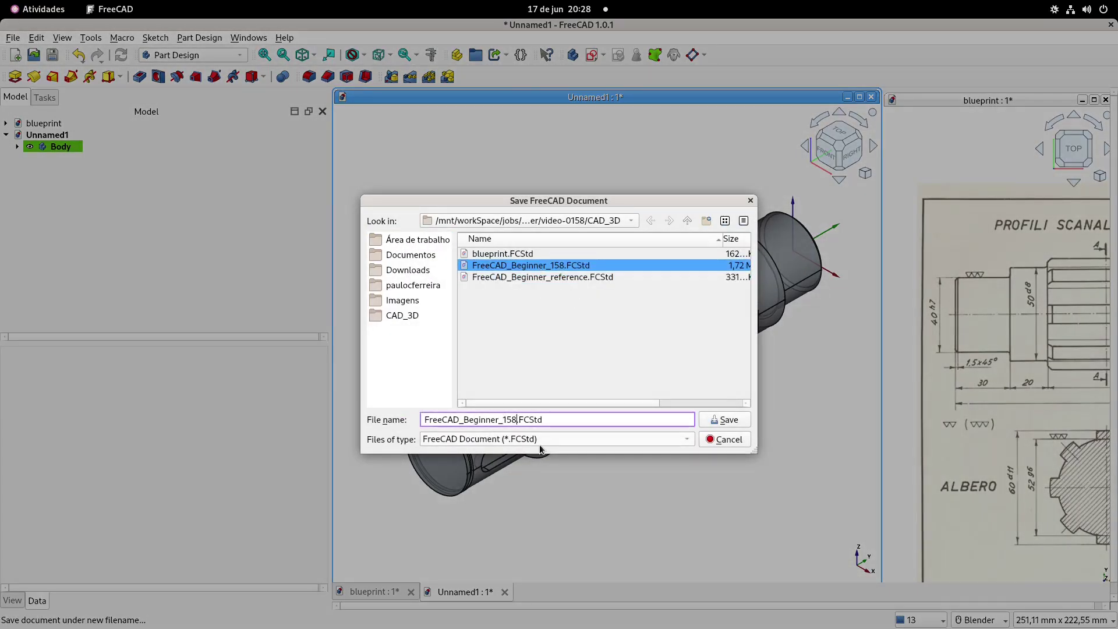
key("Left")
key("Left")
key("Left")
key("Left")
key("Left")
key("Left")
type("-")
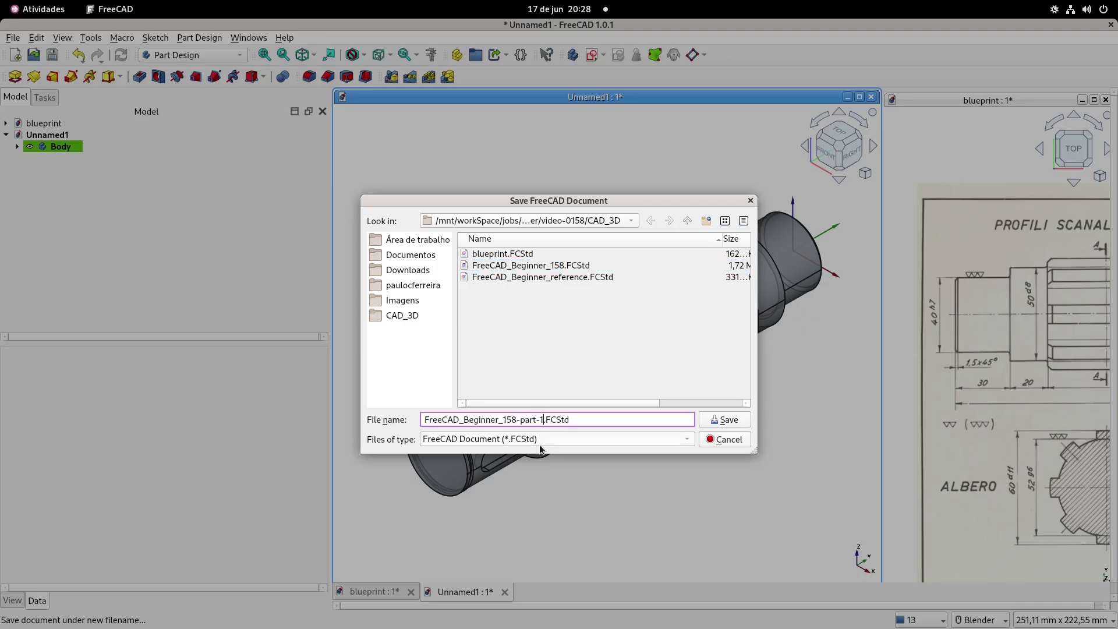
left_click(728, 420)
Set the body's shape appearance to the orange colour 255, 171, 0 and save the document.
left_click(54, 146)
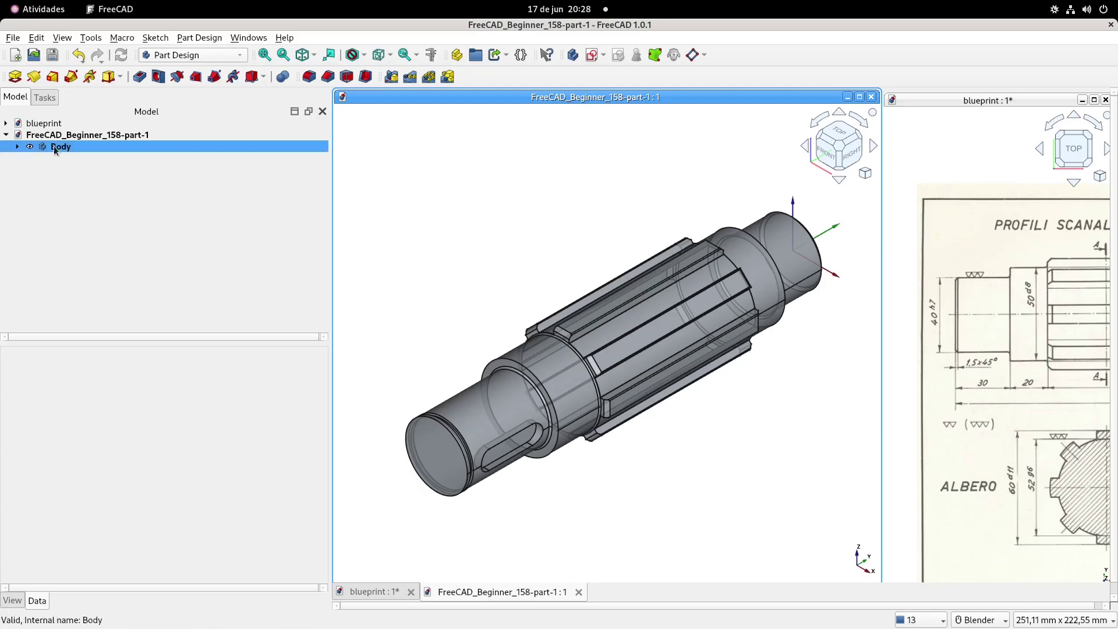
left_click(13, 601)
left_click(221, 508)
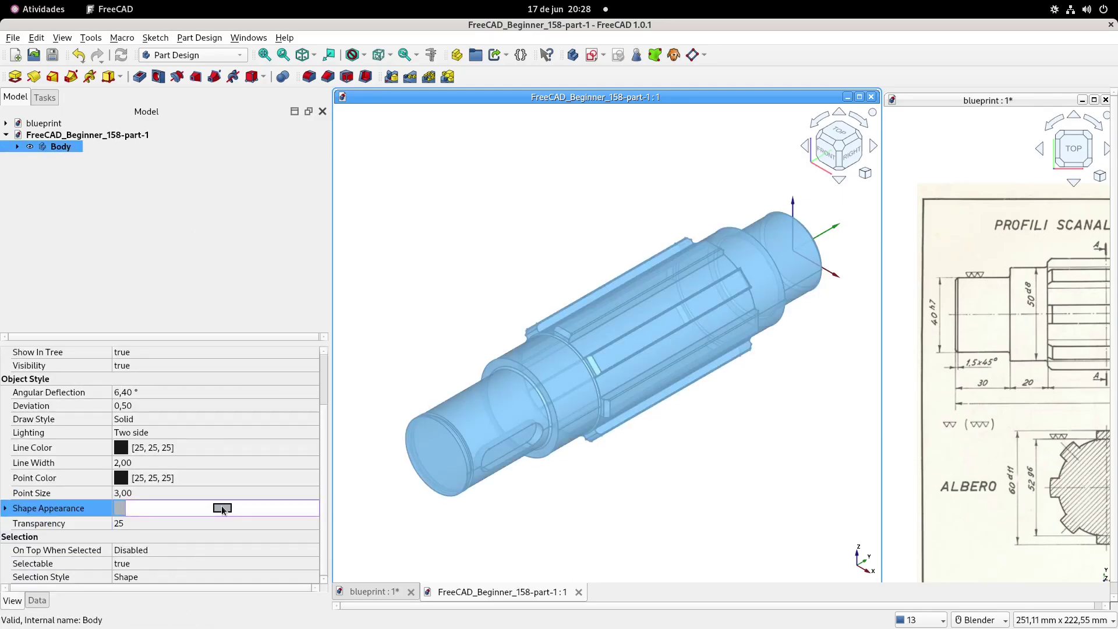
left_click(221, 508)
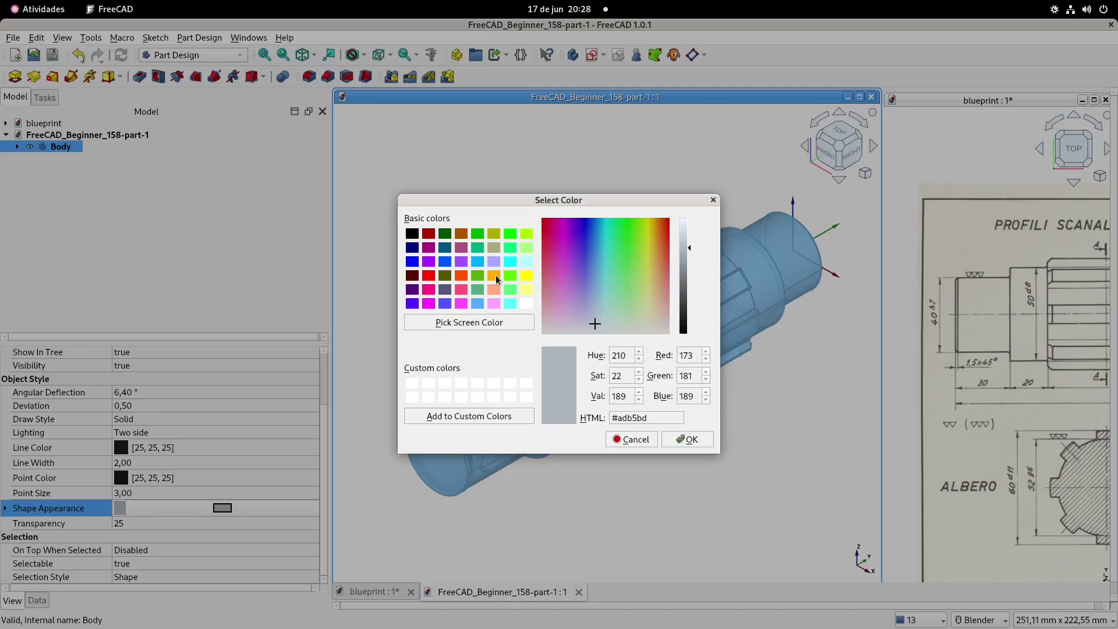
left_click(495, 275)
left_click(687, 439)
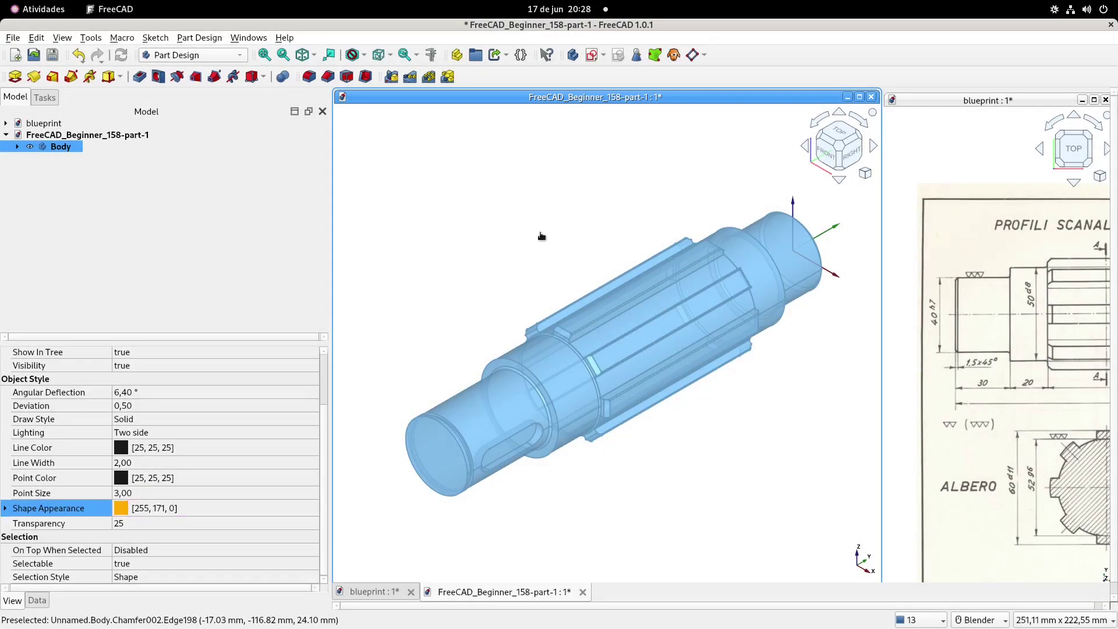
left_click(541, 236)
key("ctrl+s")
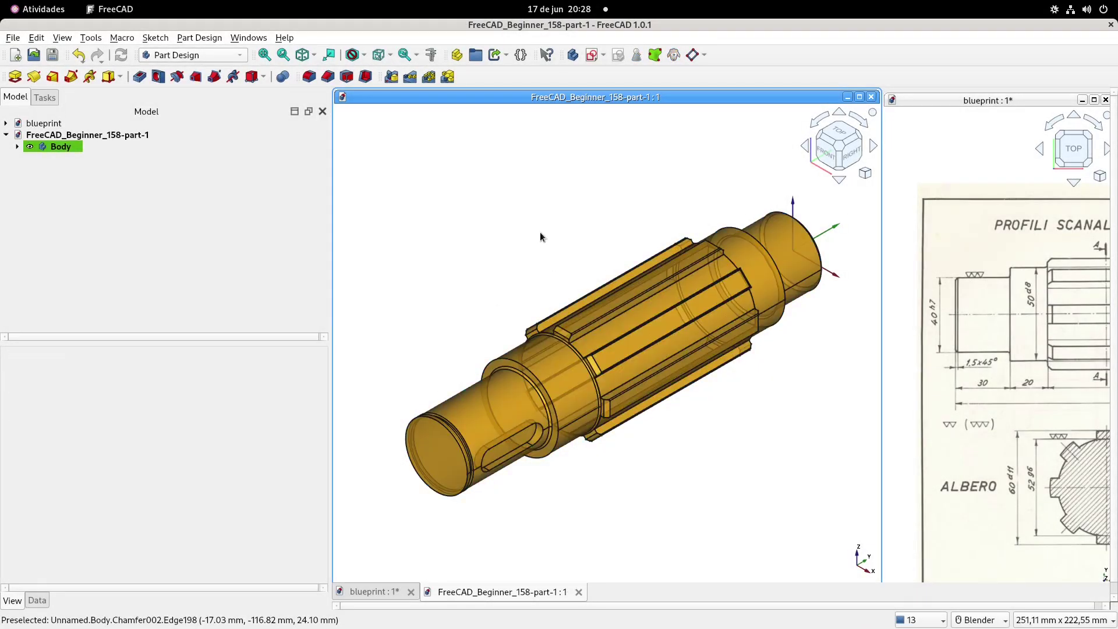
Bring the blueprint's internally splined hub view into sight and close the finished shaft document.
mouse_move(1097, 463)
middle_mouse_down("shift")
mouse_move(1015, 398)
mouse_move(1033, 391)
mouse_move(966, 324)
mouse_move(990, 331)
mouse_move(998, 310)
middle_mouse_up("shift")
left_click(554, 231)
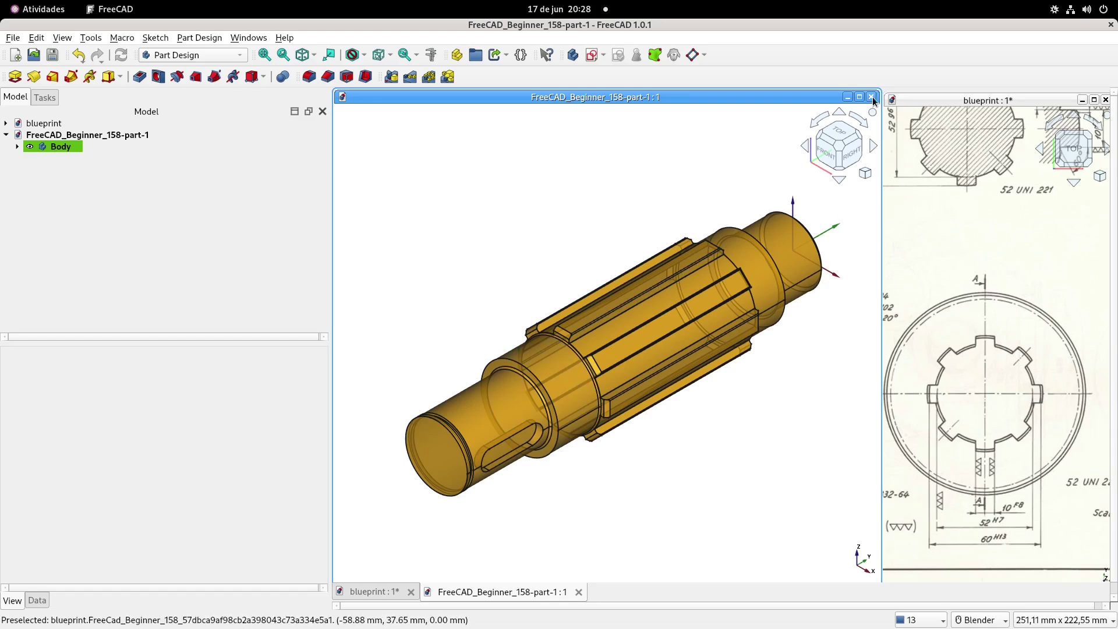
left_click(872, 96)
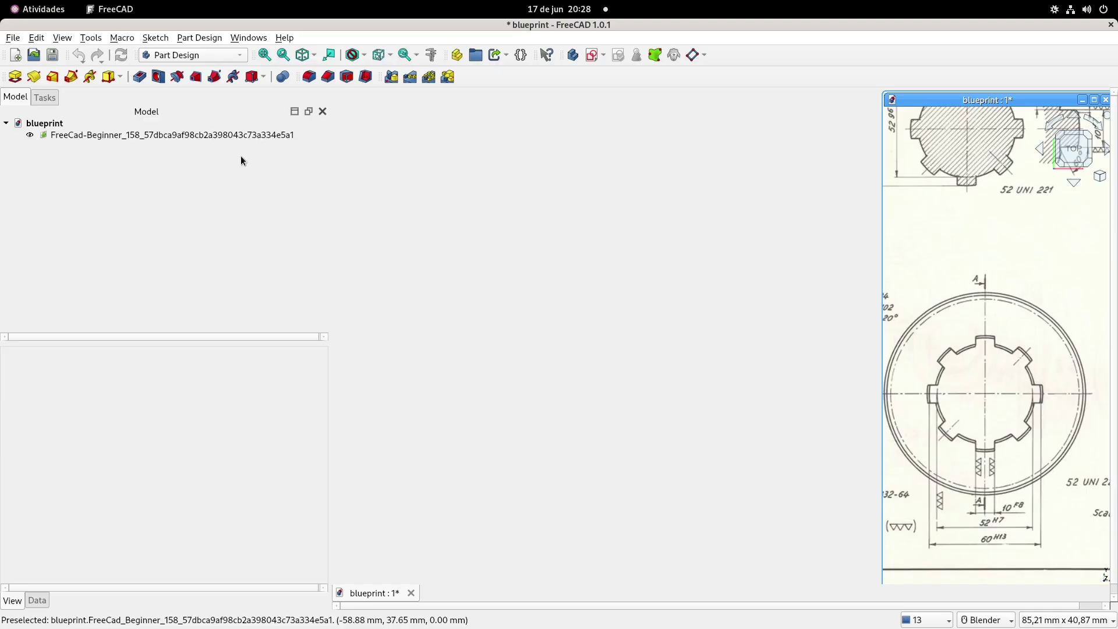
Create a new document, enlarge its window to fill the space beside the blueprint, and show the axis cross.
left_click(15, 55)
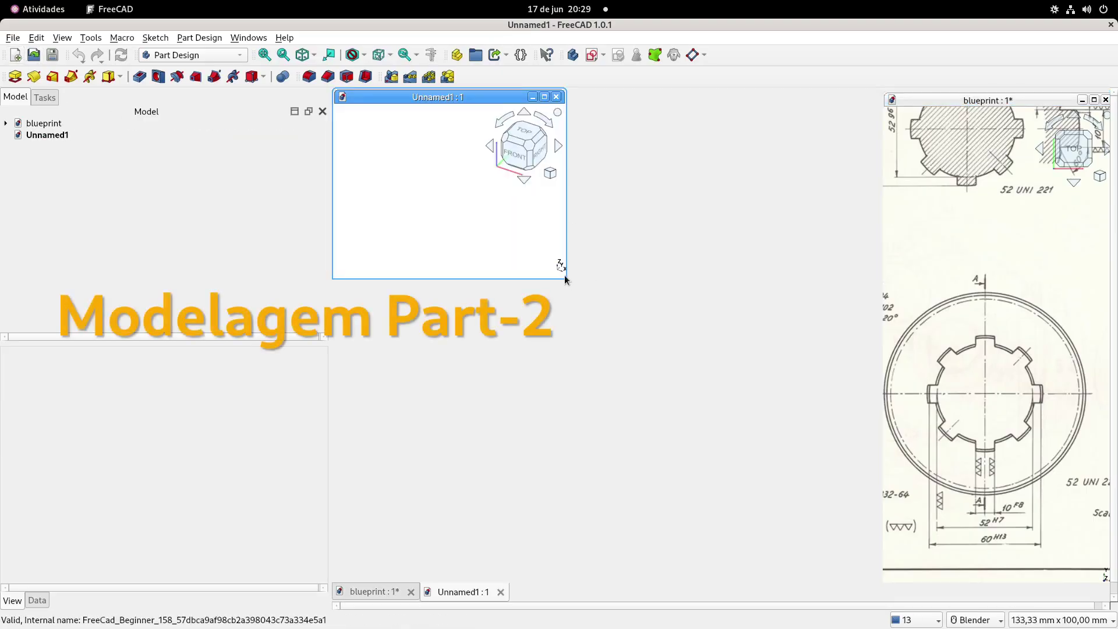
left_click_drag(565, 277, 878, 576)
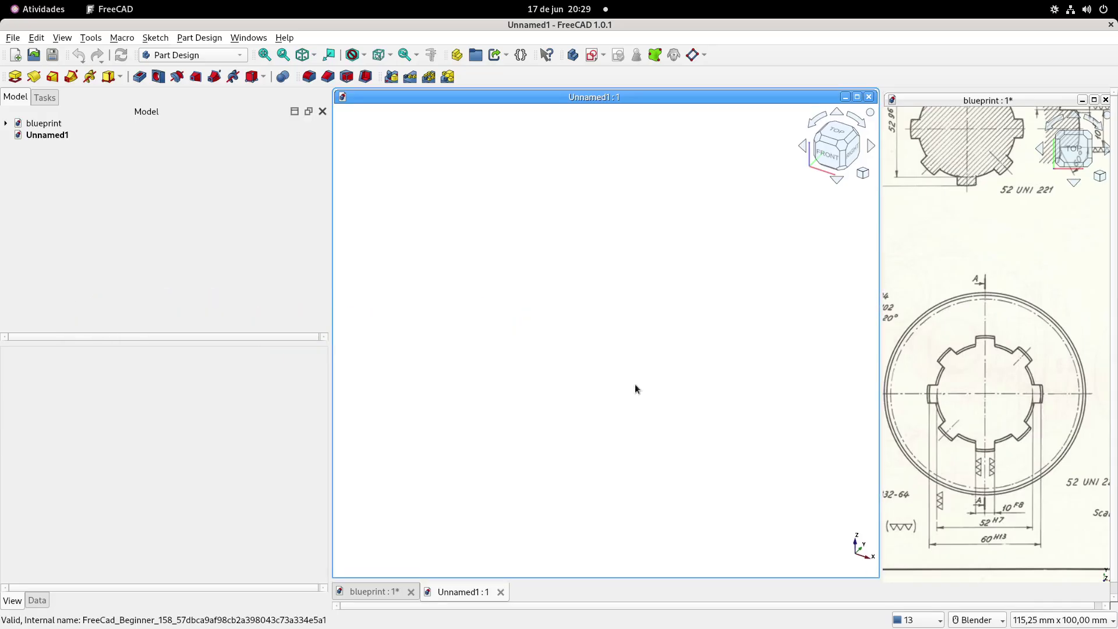
left_click(62, 37)
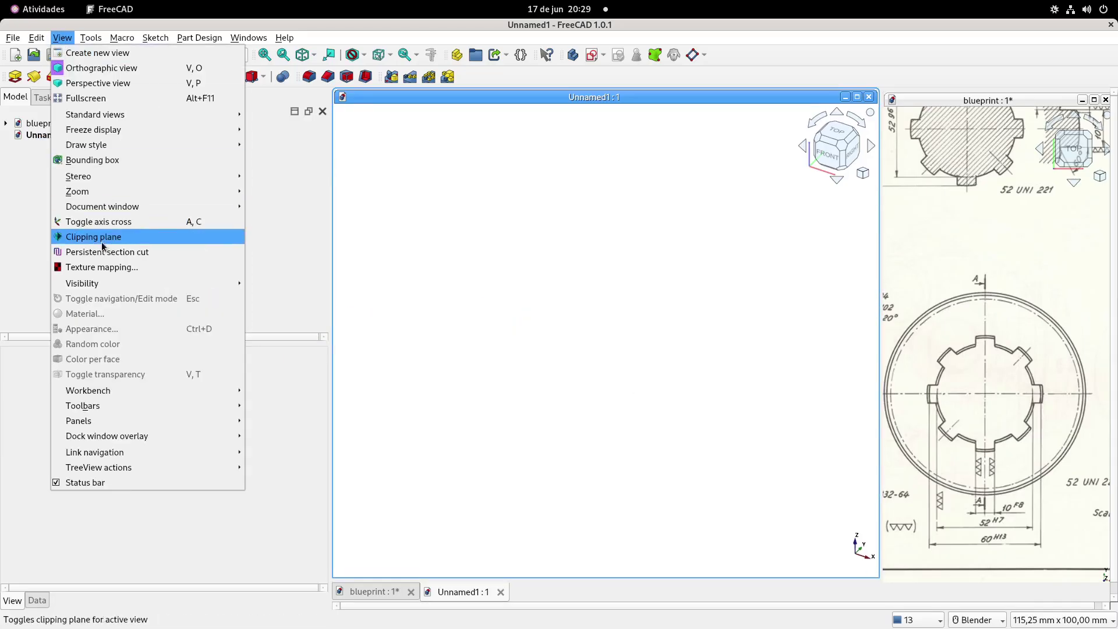
left_click(97, 225)
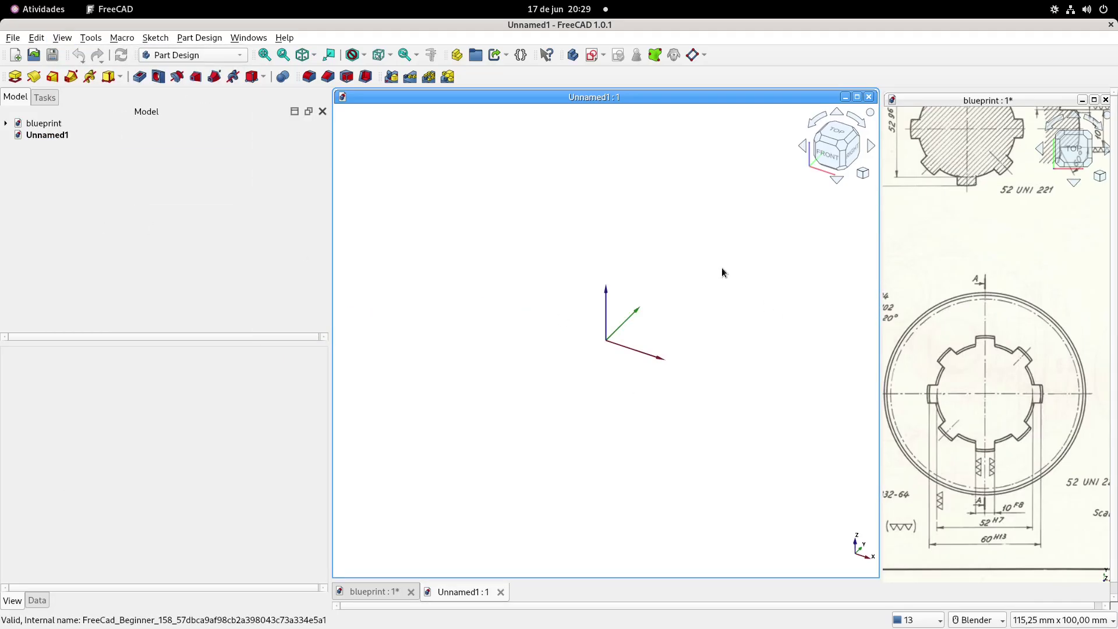
middle_click_drag(733, 267, 712, 316, "shift")
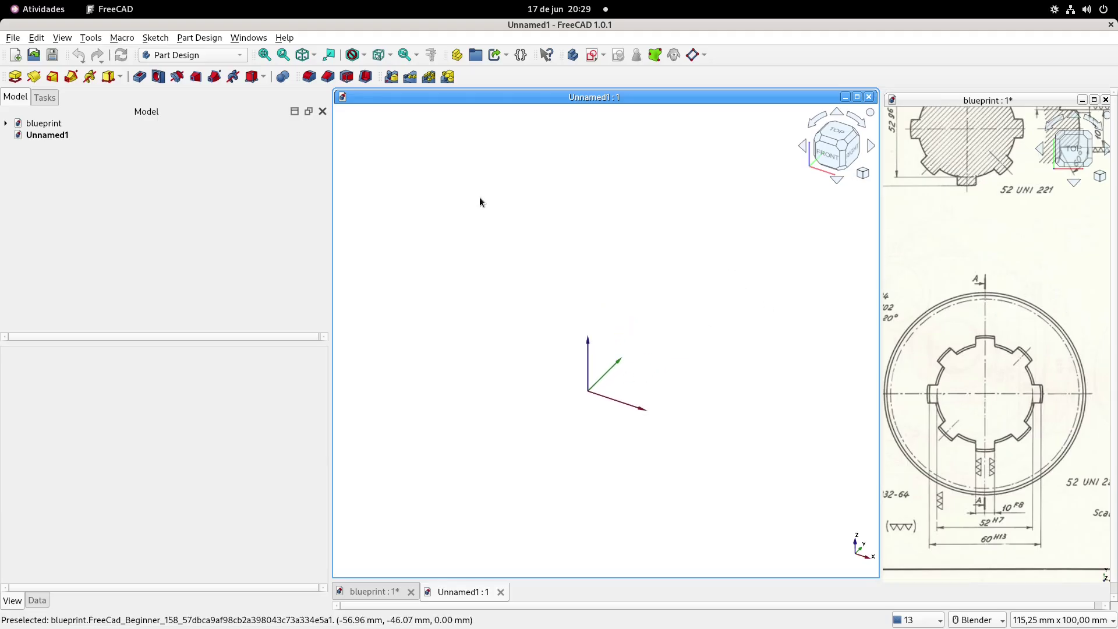
Create a body and start a sketch on its XZ plane.
left_click(574, 56)
left_click(592, 56)
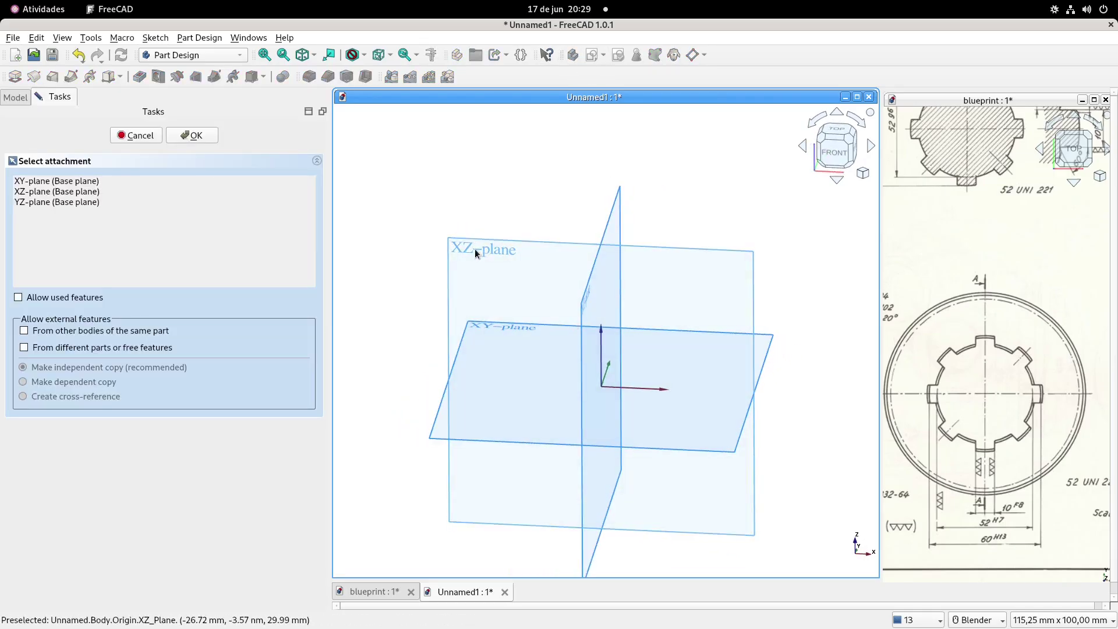
left_click(495, 281)
Draw the hub's outer circle centred on the origin with a diameter of 108 mm.
mouse_move(1013, 360)
middle_mouse_down("shift")
mouse_move(915, 311)
mouse_move(830, 319)
middle_mouse_up("shift")
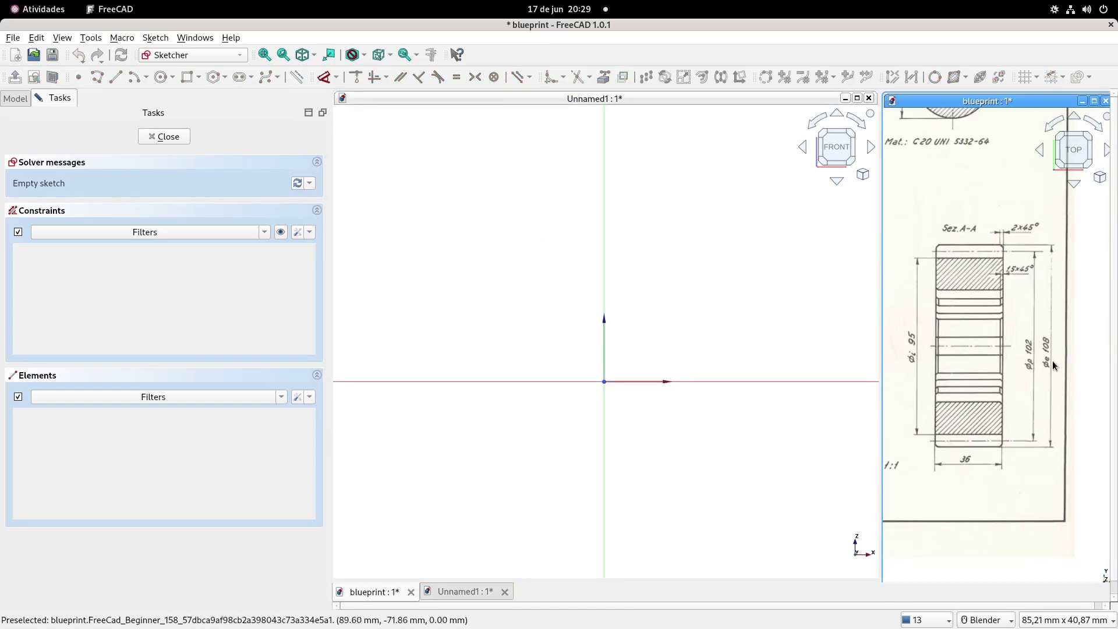
middle_click_drag(473, 187, 465, 189, "shift")
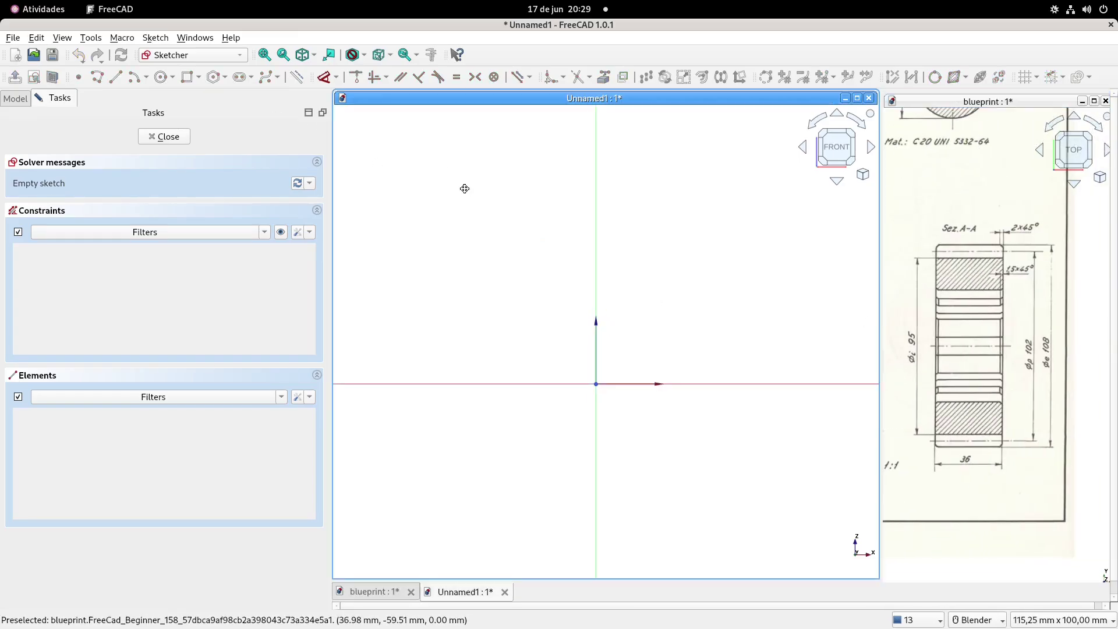
left_click(162, 77)
left_click(595, 383)
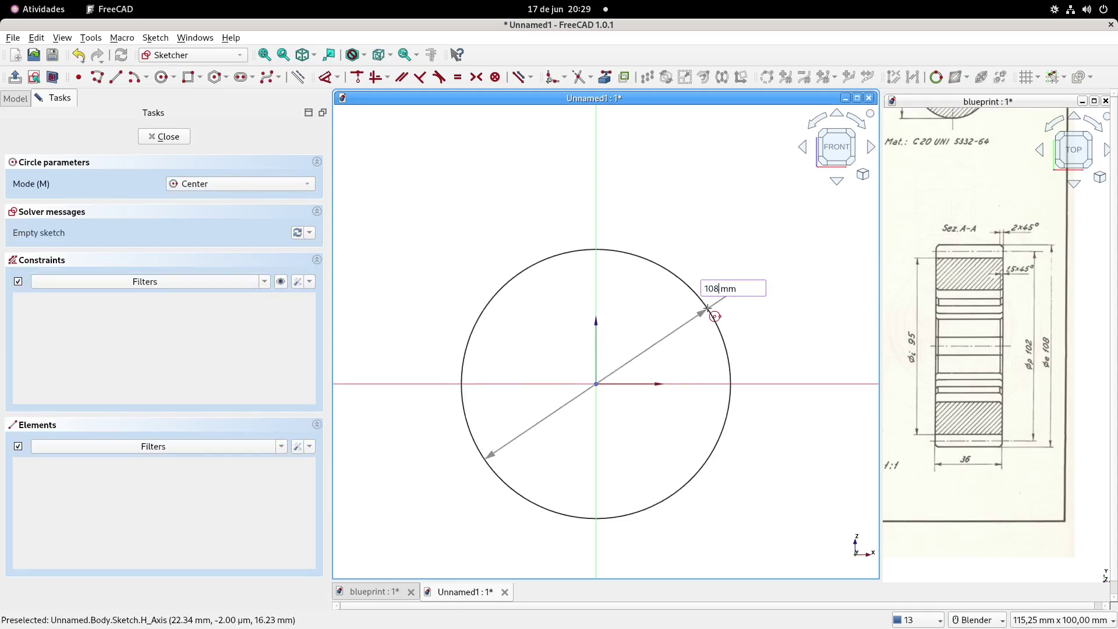
type("108")
key("Return")
scroll(712, 314, "down", 3)
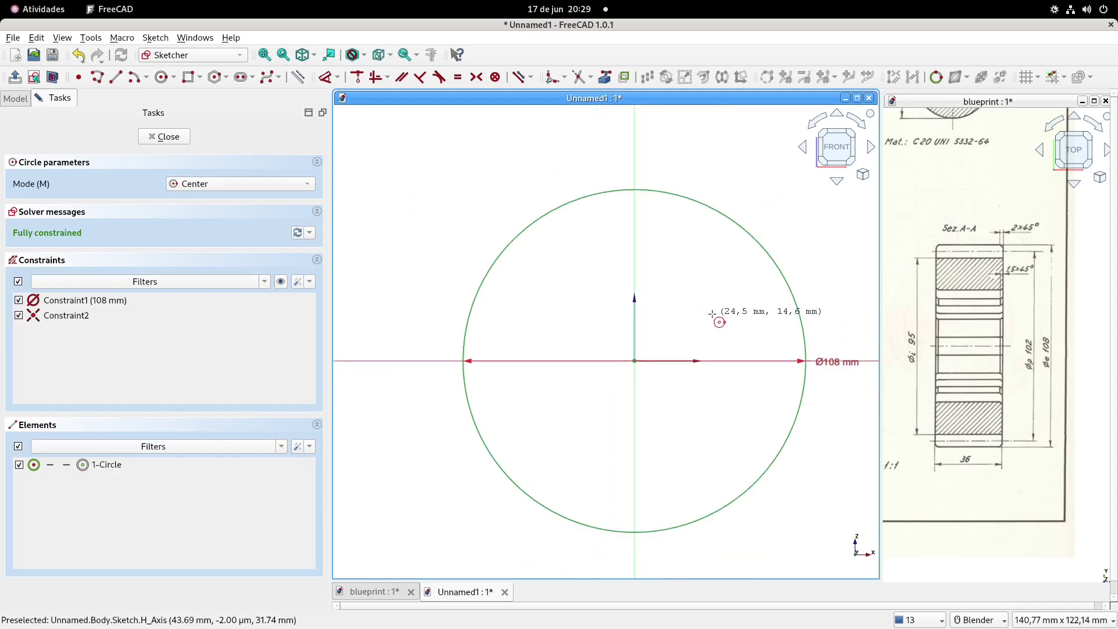
Finish the sketch and pad the circle 36 mm, symmetric to the sketch plane.
left_click(15, 76)
mouse_move(590, 344)
middle_mouse_down()
mouse_move(636, 347)
mouse_move(658, 325)
mouse_move(707, 361)
mouse_move(815, 407)
middle_mouse_up()
left_click(15, 76)
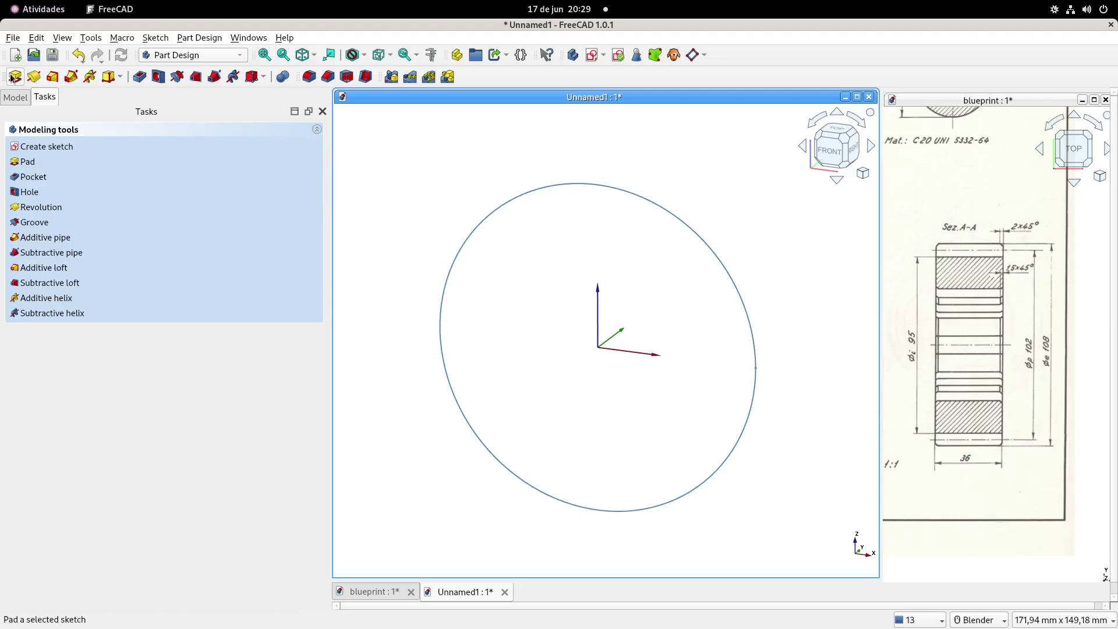
type("36")
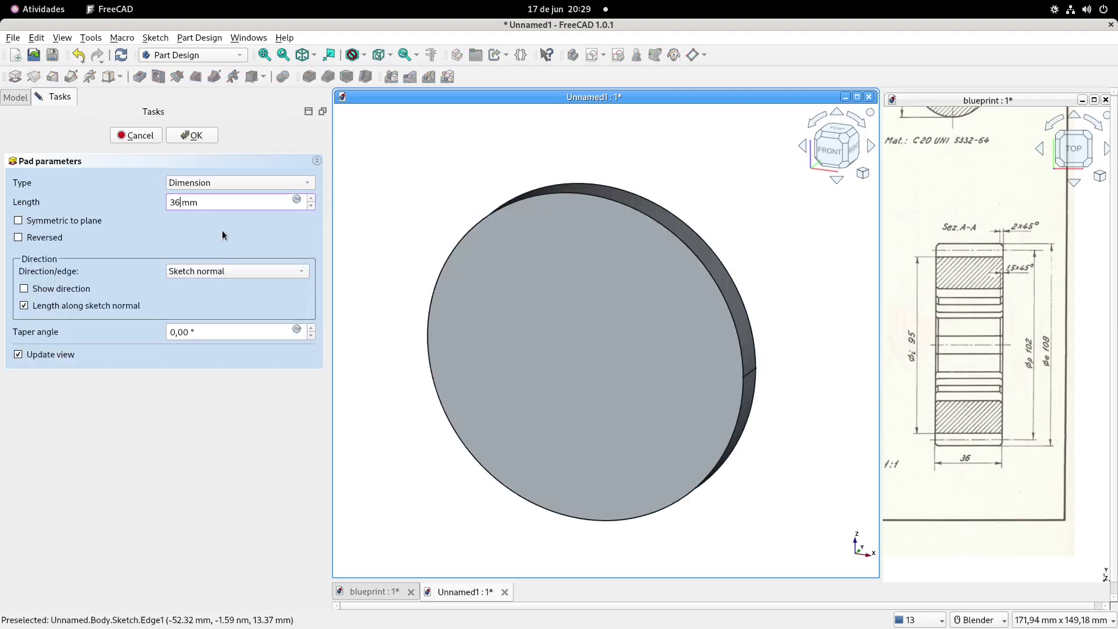
left_click(18, 220)
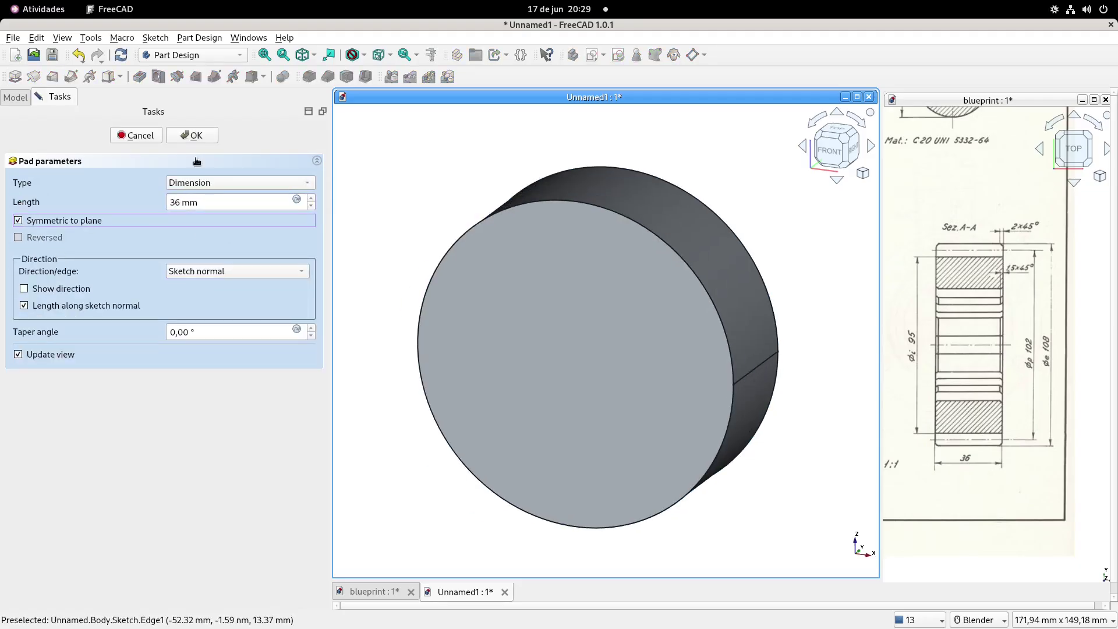
left_click(192, 135)
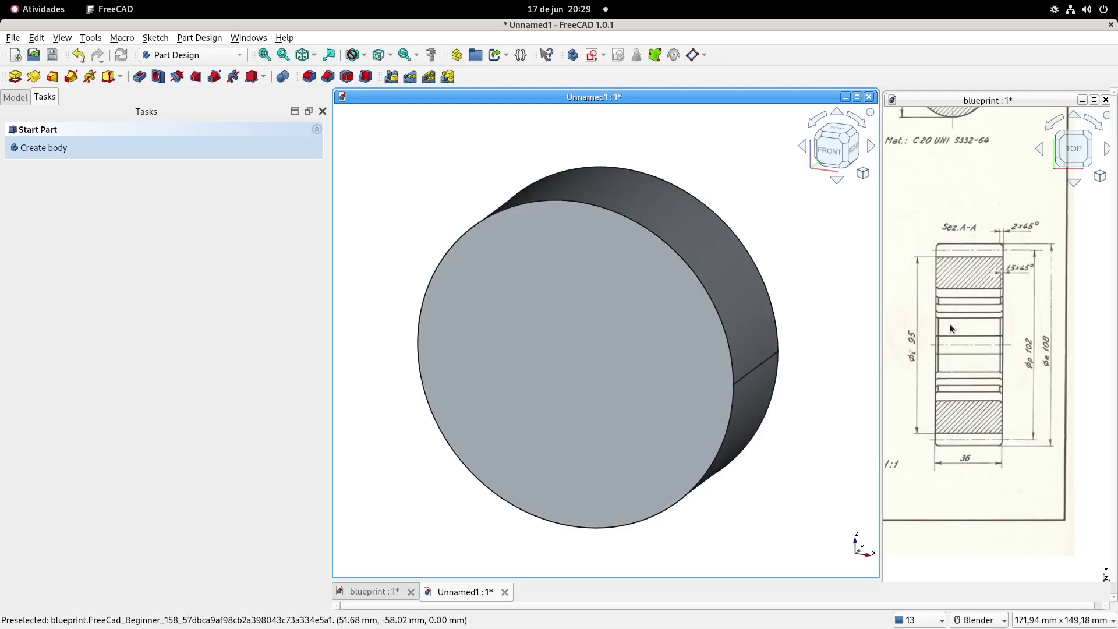
Chamfer the front and rear outer circular edges of the disc with a size of 2 mm.
middle_click_drag(969, 247, 959, 263, "shift")
scroll(1011, 245, "up", 3)
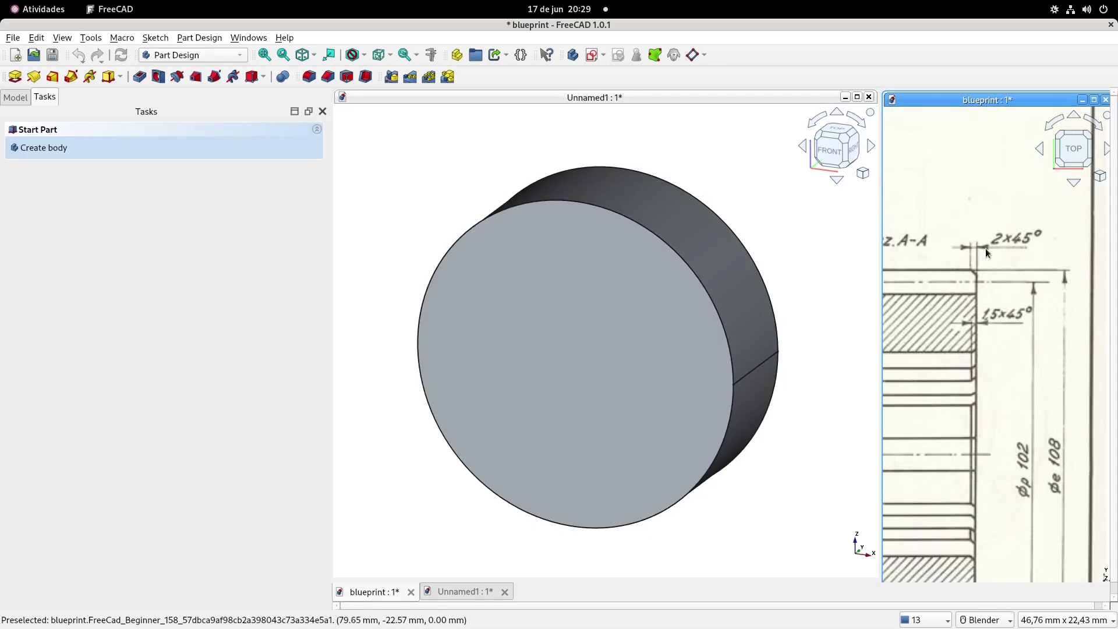
left_click(635, 221)
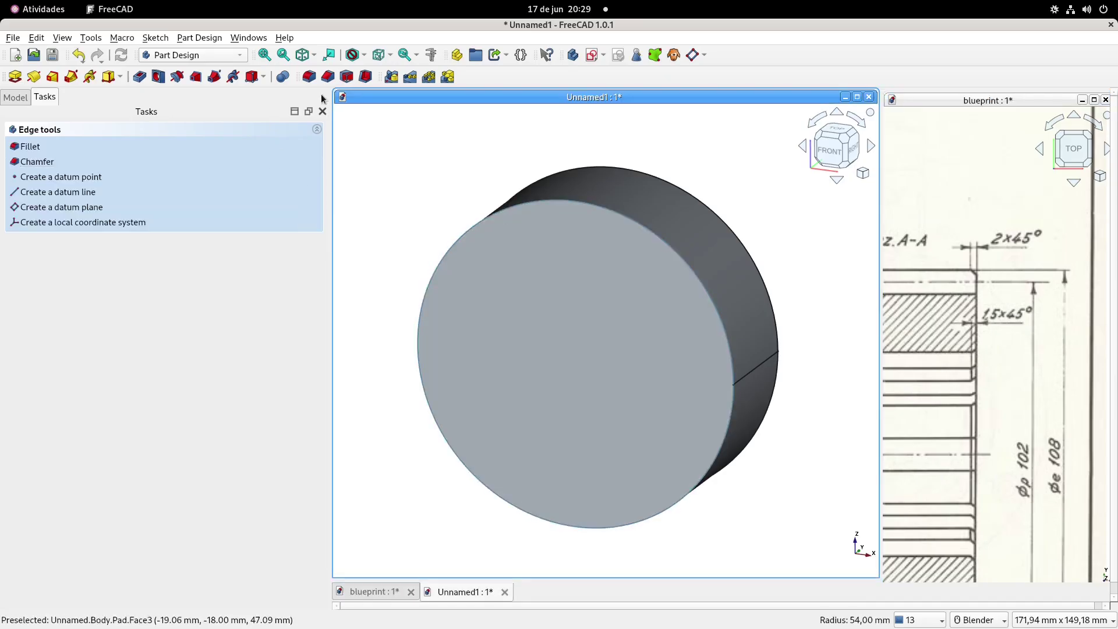
left_click(328, 77)
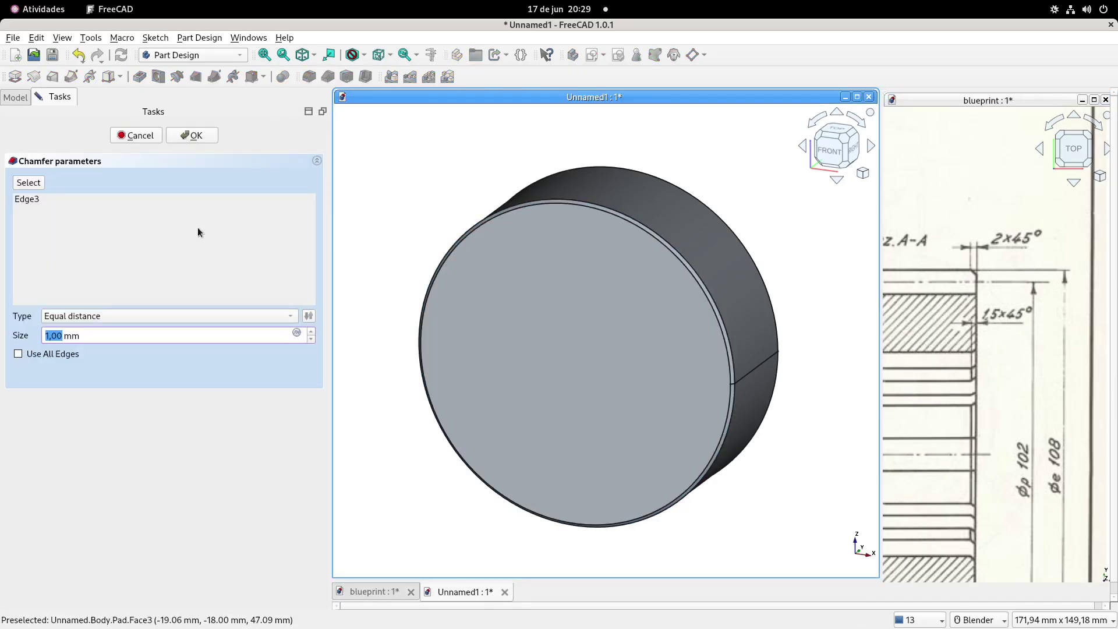
type("2")
left_click(29, 184)
left_click(686, 192)
left_click(195, 136)
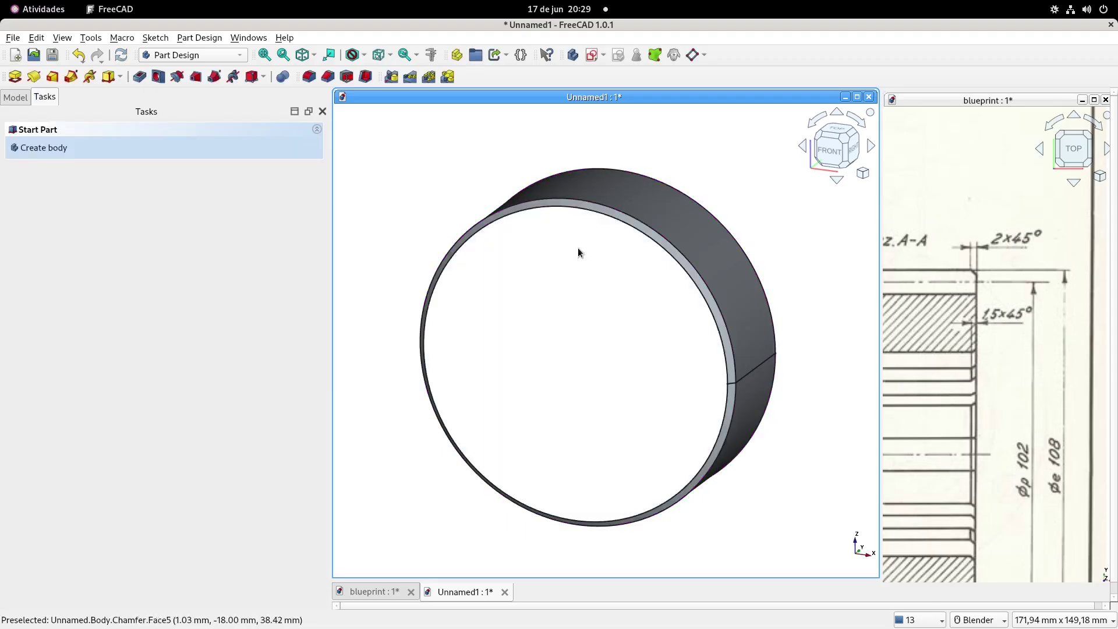
Start a new sketch on the body's XZ plane for the hub bore and turn on the section view.
scroll(963, 389, "down", 4)
scroll(931, 303, "down", 5)
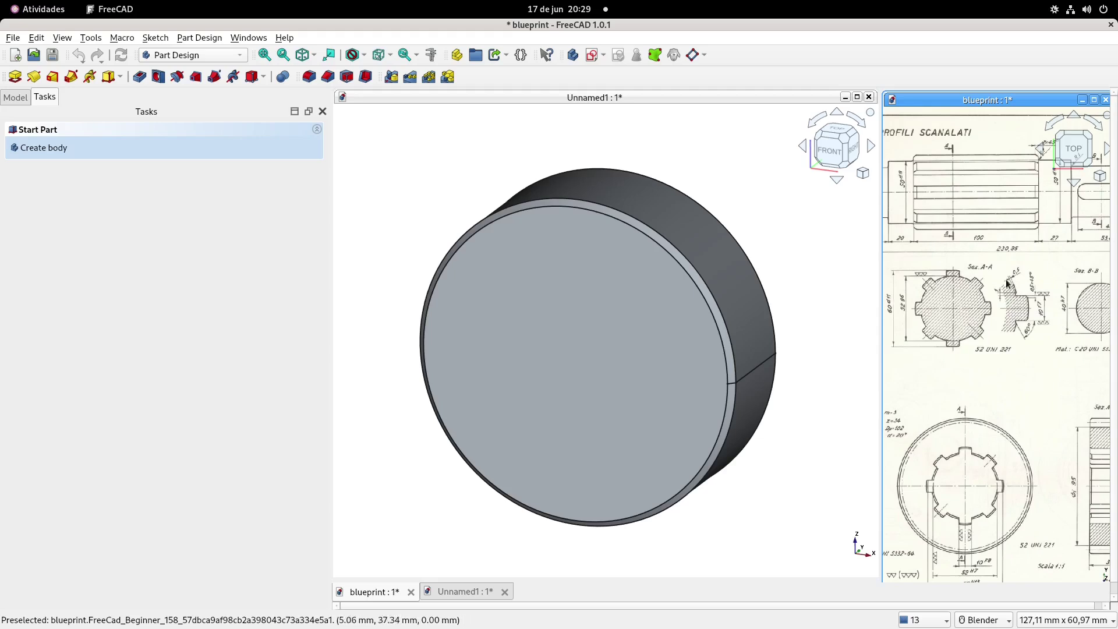
scroll(948, 321, "up", 5)
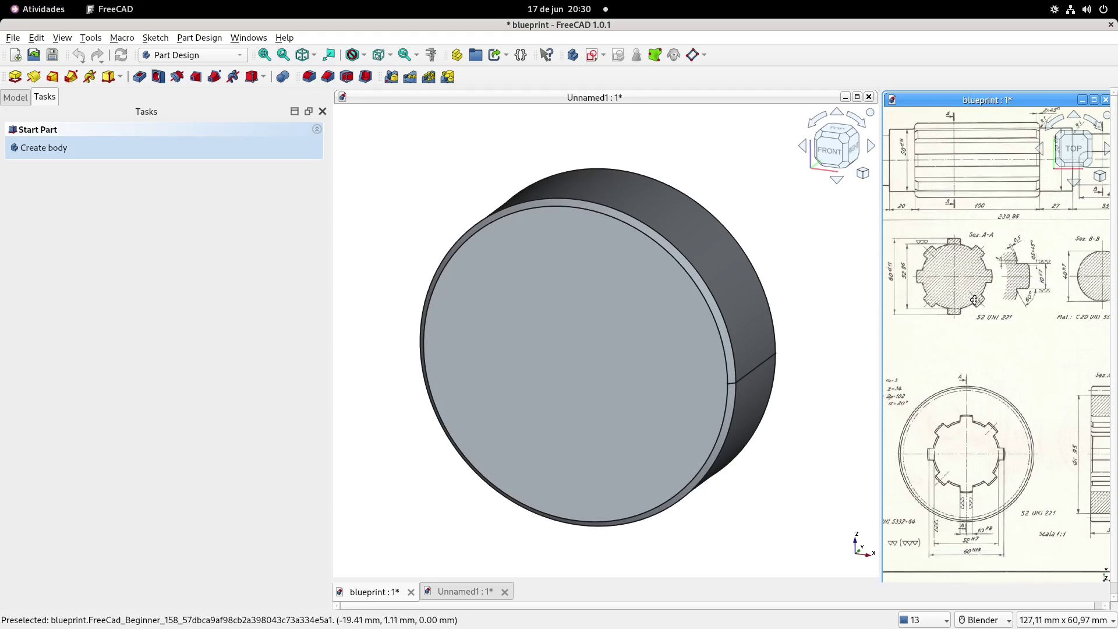
middle_click_drag(995, 225, 1015, 224, "shift")
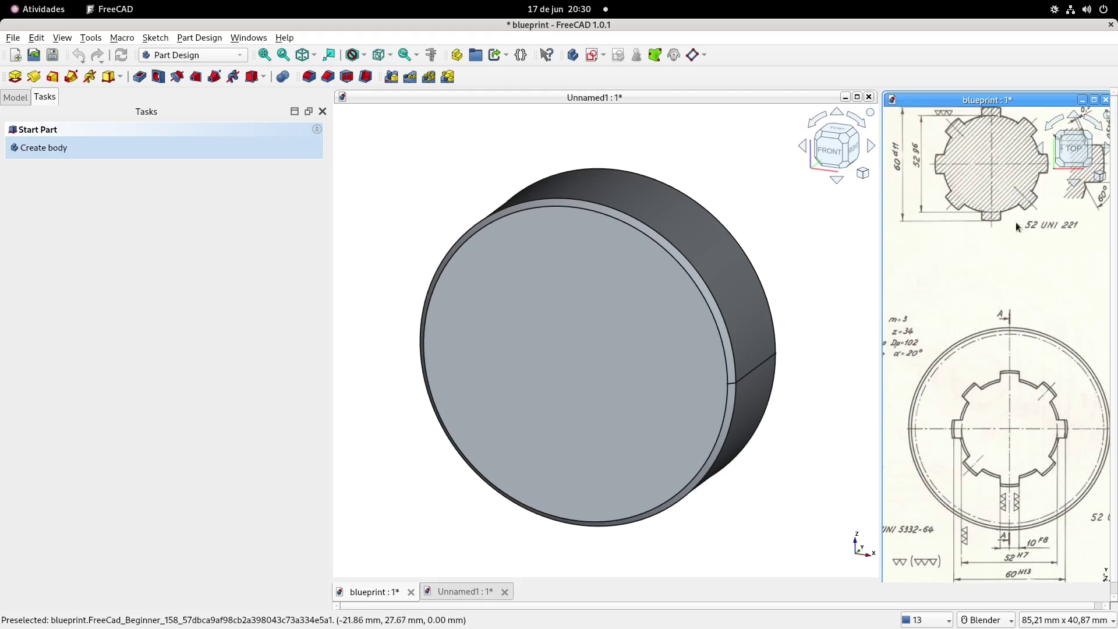
left_click(419, 178)
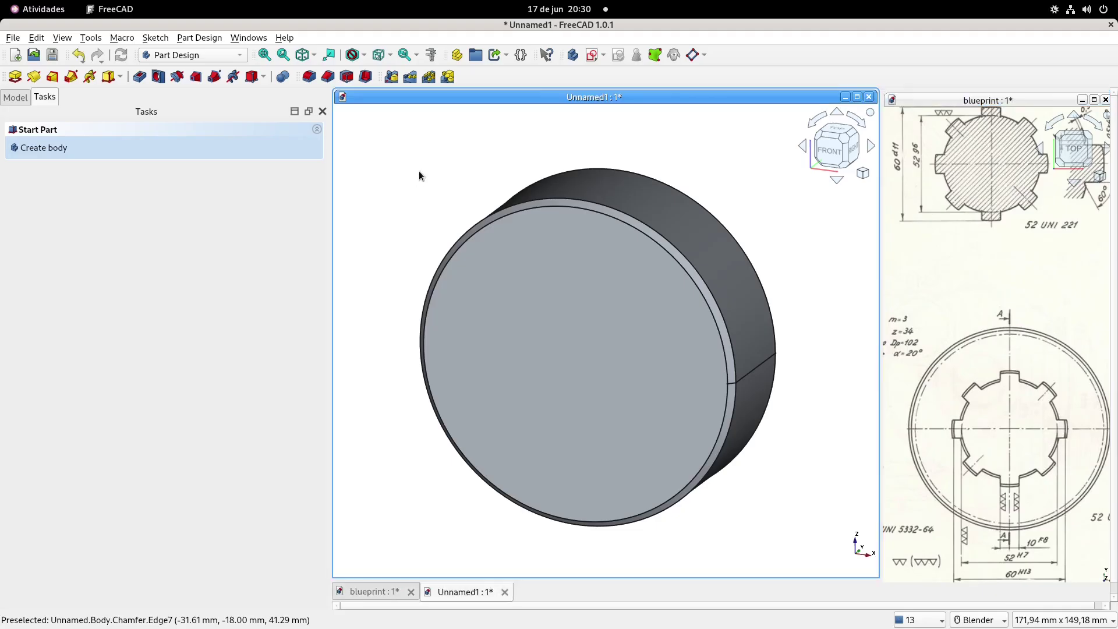
left_click(592, 56)
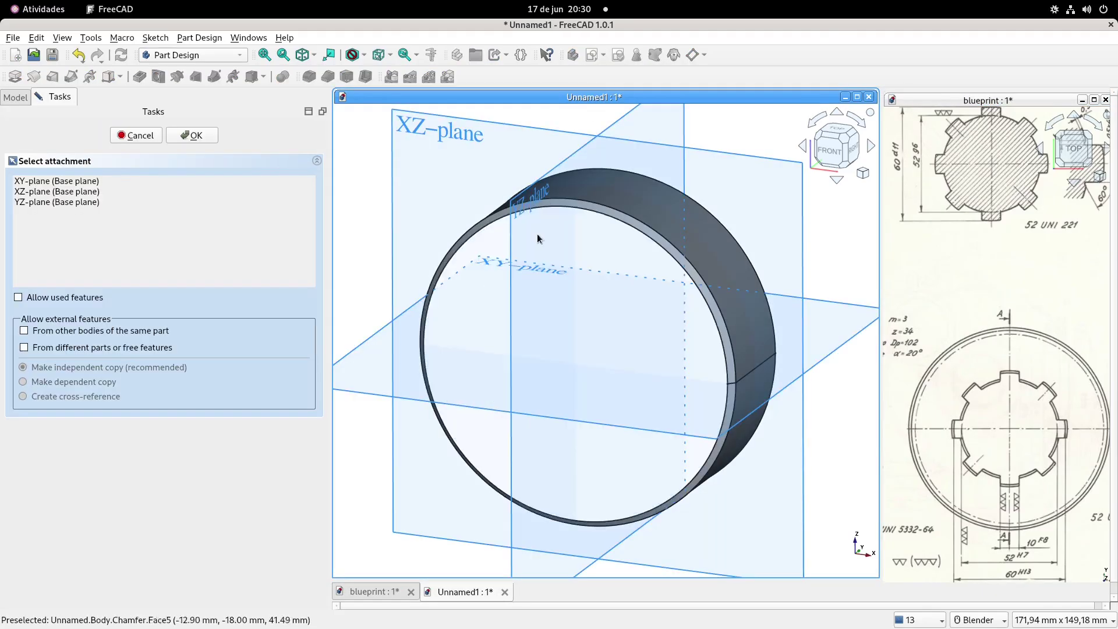
left_click(438, 130)
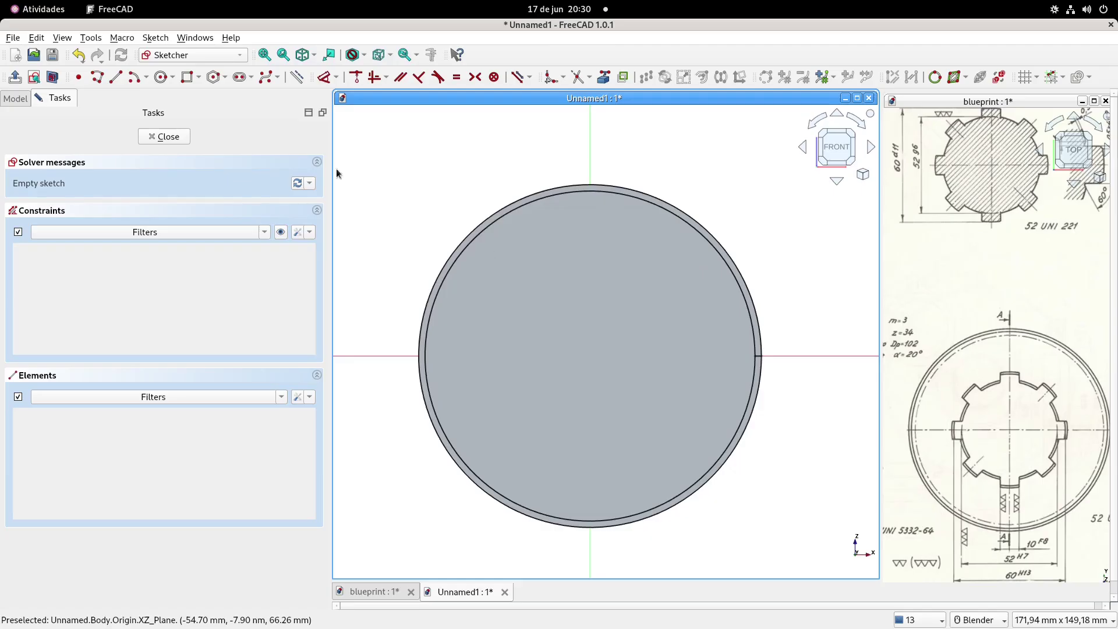
left_click(52, 78)
scroll(595, 354, "up", 3)
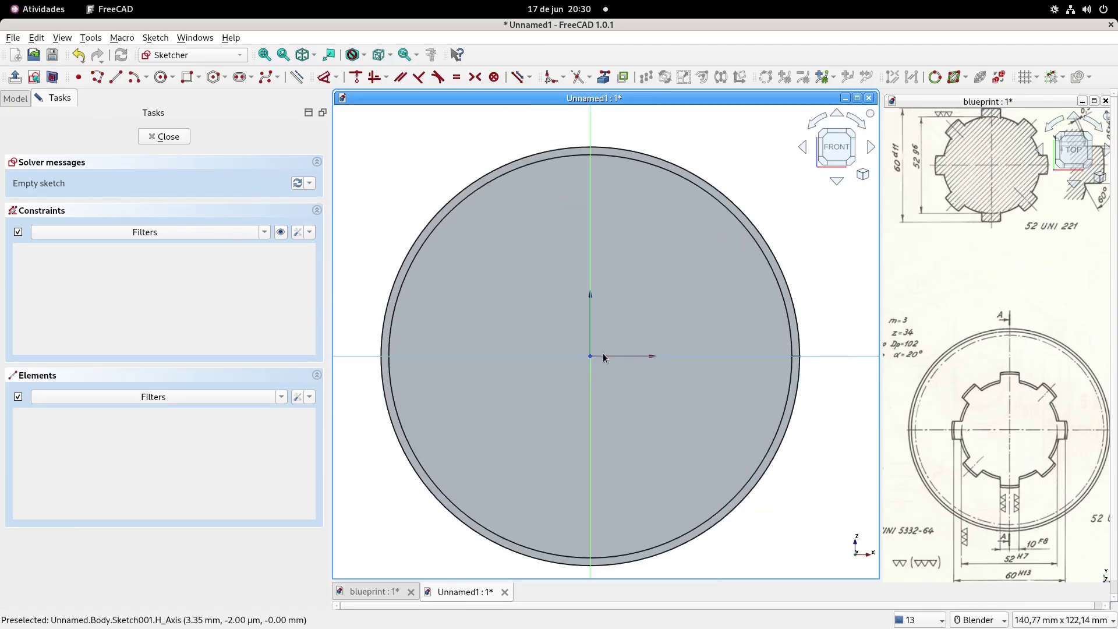
Draw the bore circle centred on the origin and set its diameter to 52 mm.
left_click(167, 84)
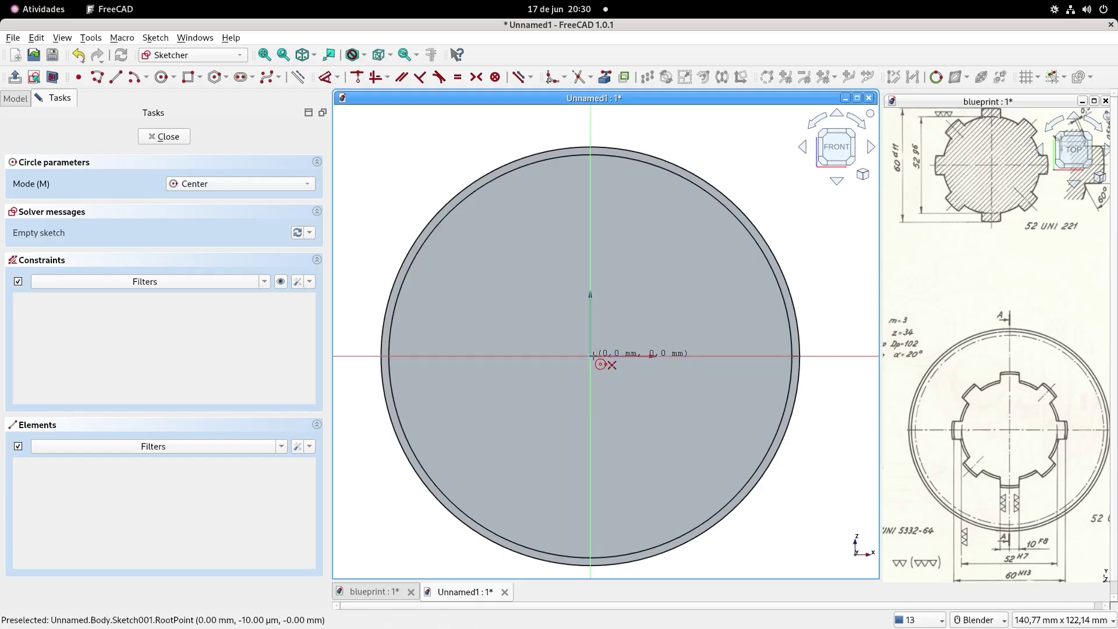
left_click(591, 354)
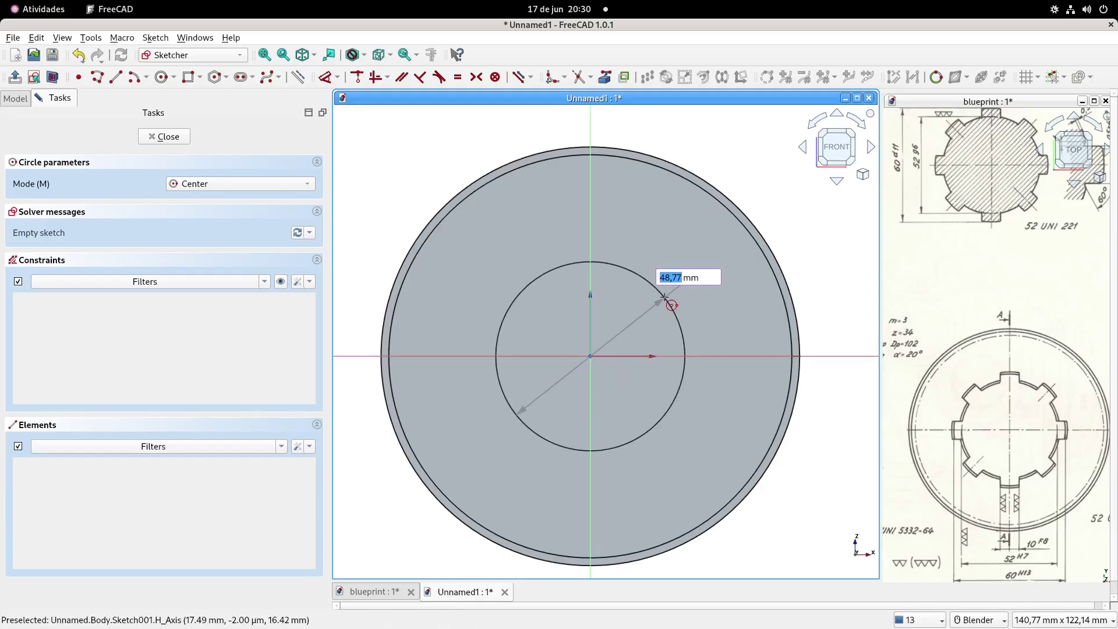
type("25")
key("Return")
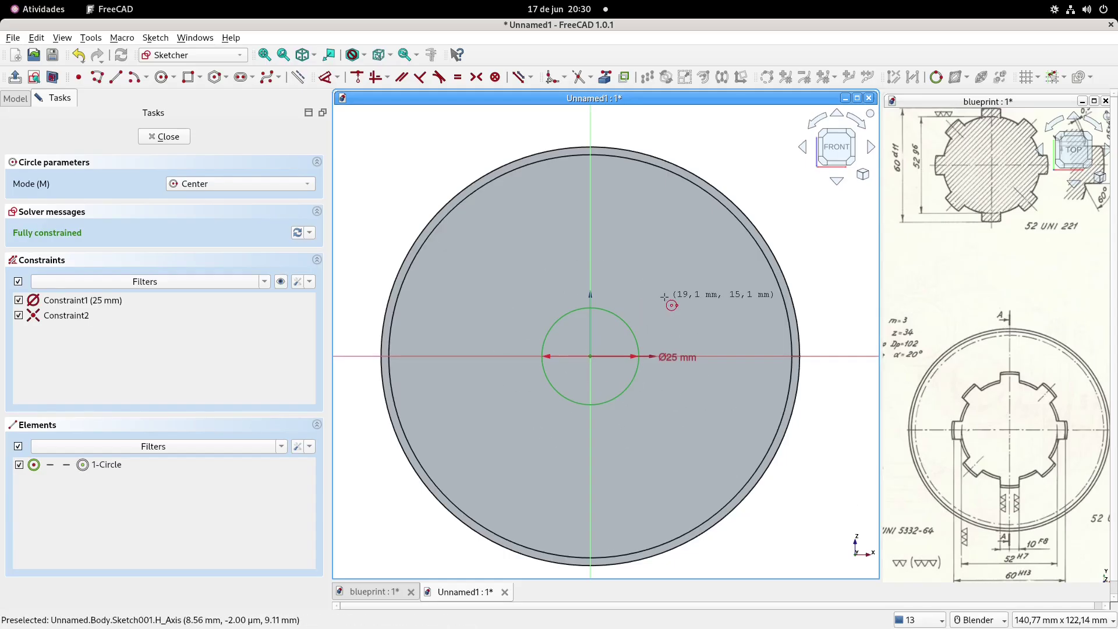
key("Escape")
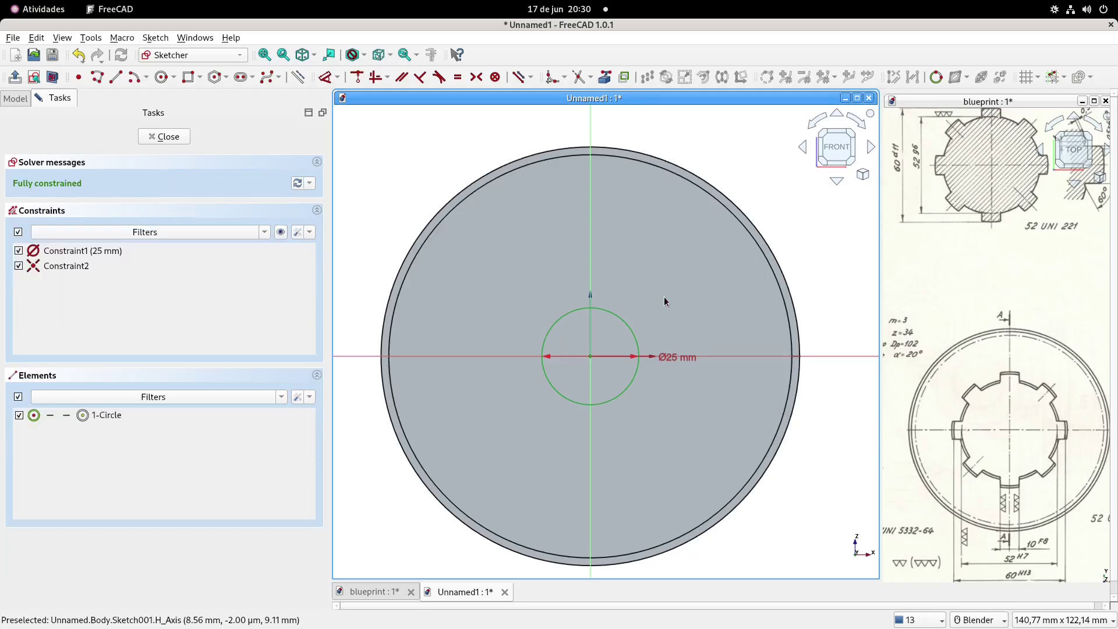
double_click(669, 363)
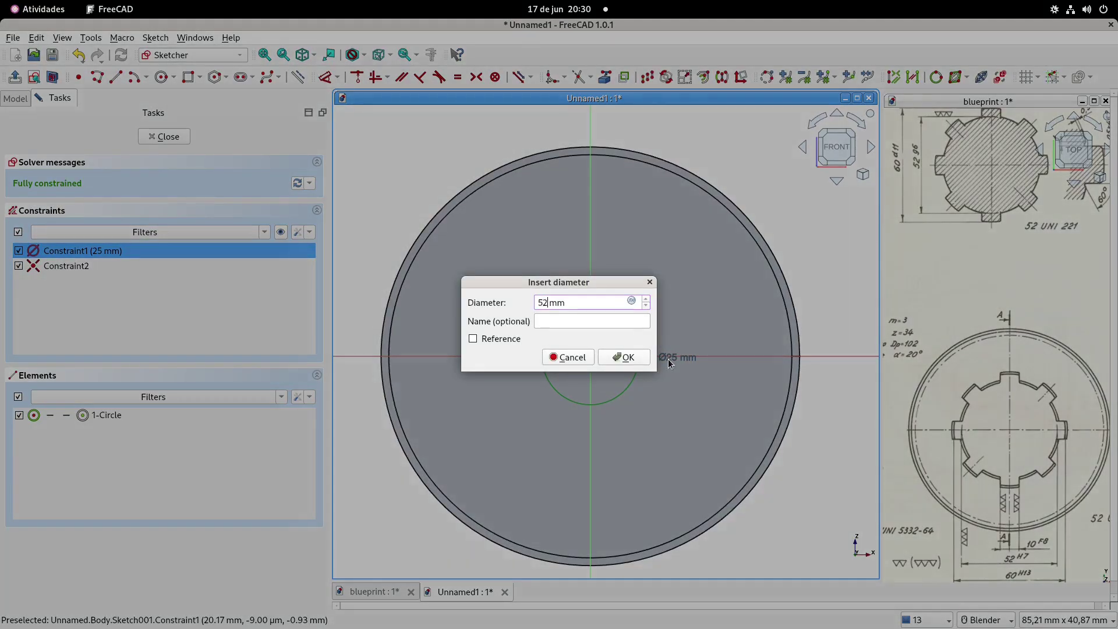
key("Return")
Finish the sketch and pocket the bore circle through all, symmetric to the sketch plane.
left_click(14, 77)
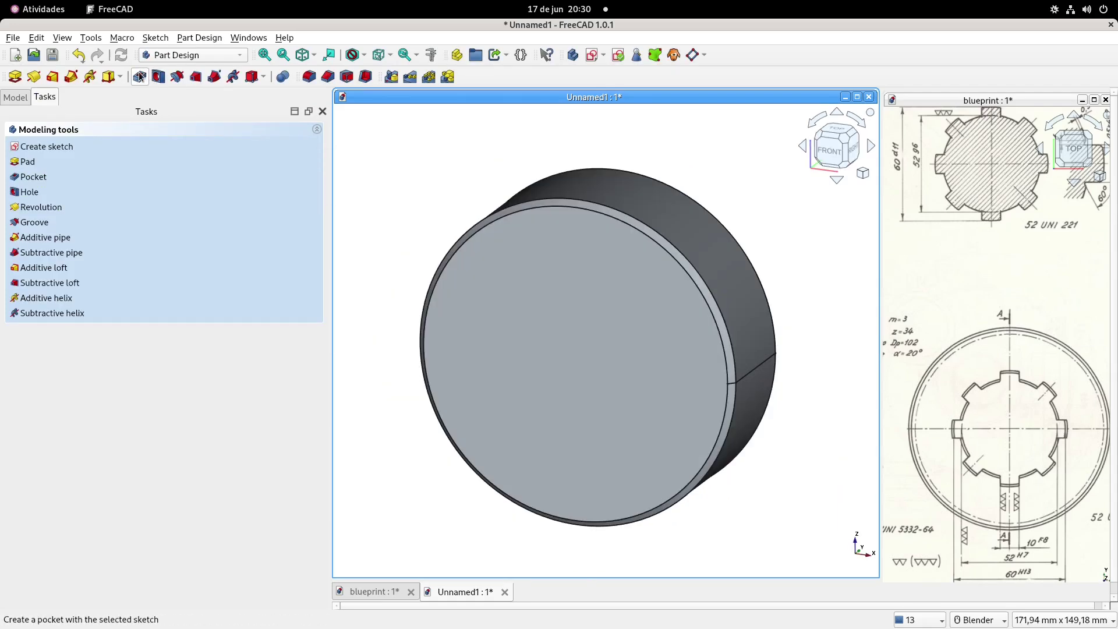
left_click(139, 76)
left_click(233, 182)
left_click(226, 199)
left_click(64, 219)
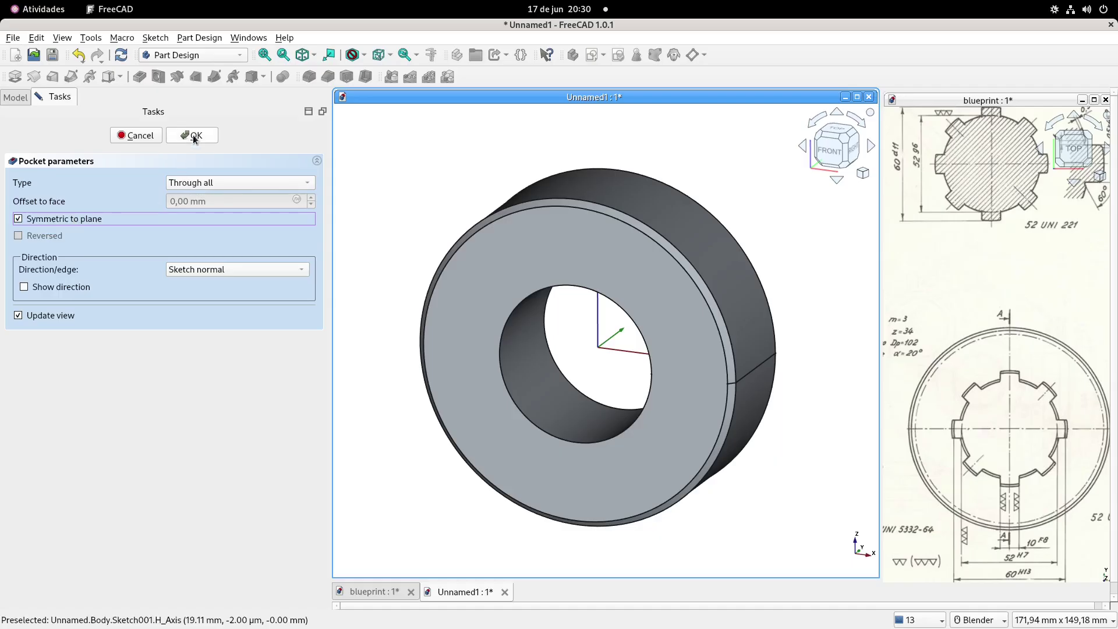
left_click(194, 135)
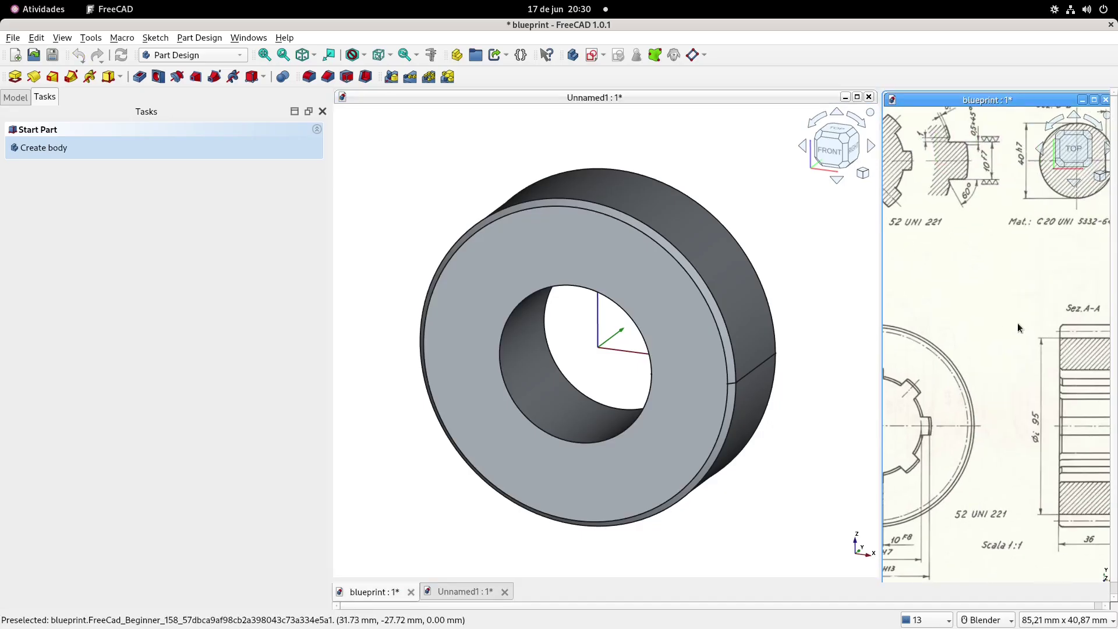
Chamfer both edges of the bore by selecting its inner cylindrical face, with a size of 1.5 mm.
middle_click_drag(1018, 323, 920, 313, "shift")
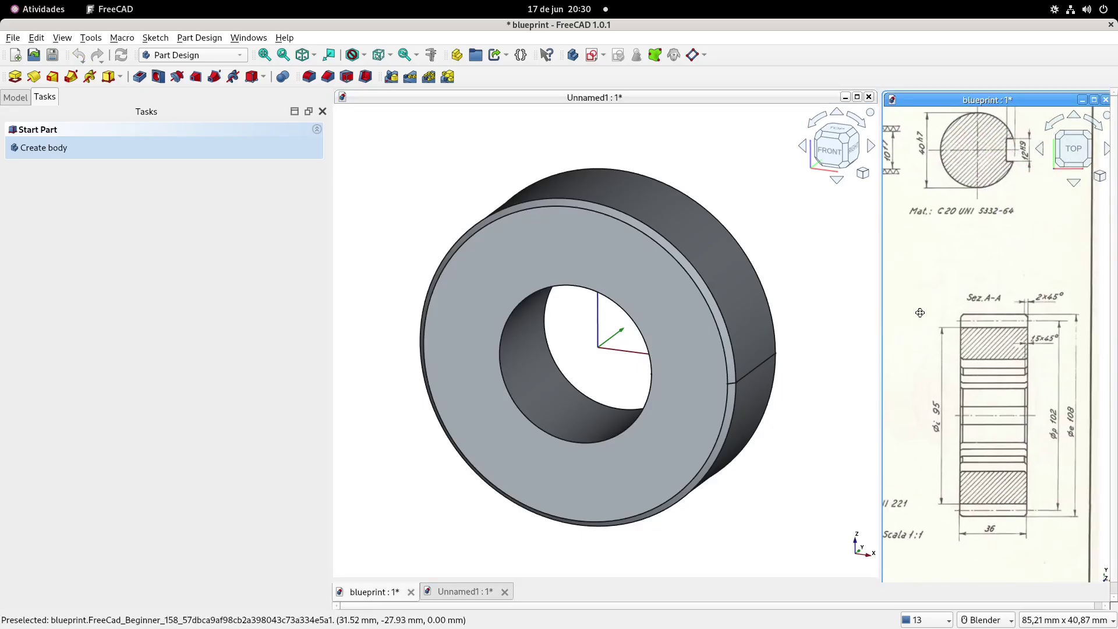
scroll(1020, 357, "up", 2)
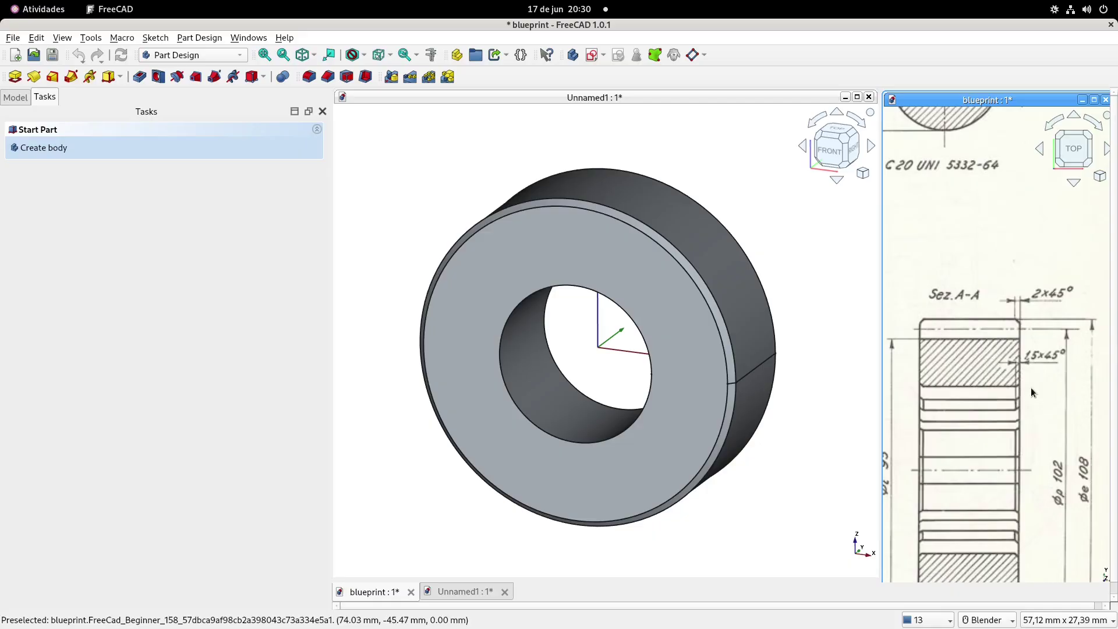
middle_click_drag(1031, 388, 1007, 355, "shift")
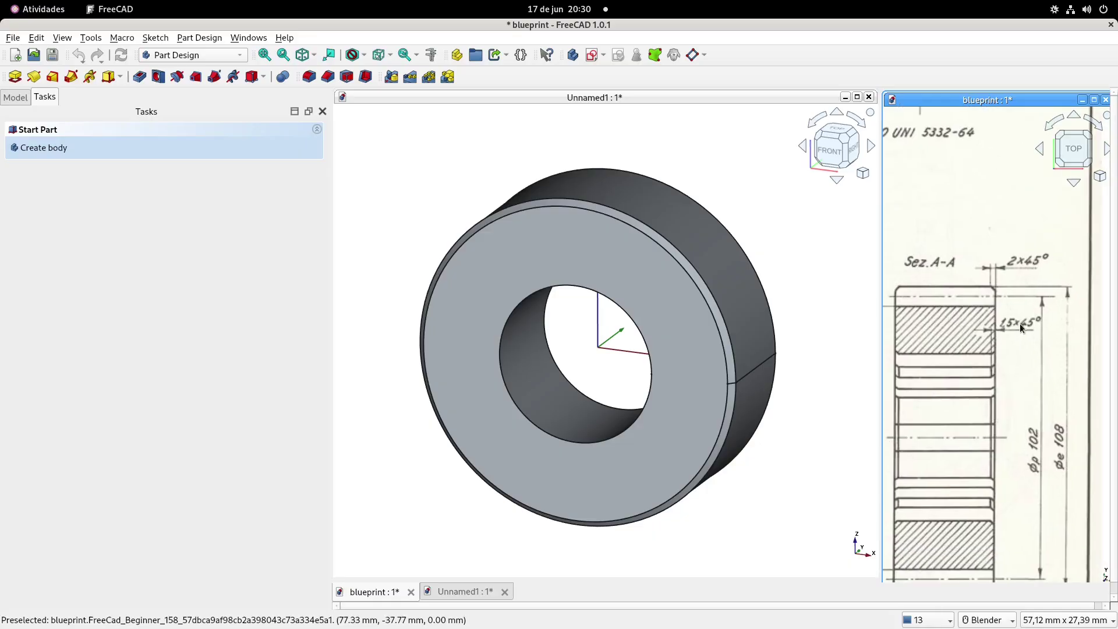
left_click(536, 426)
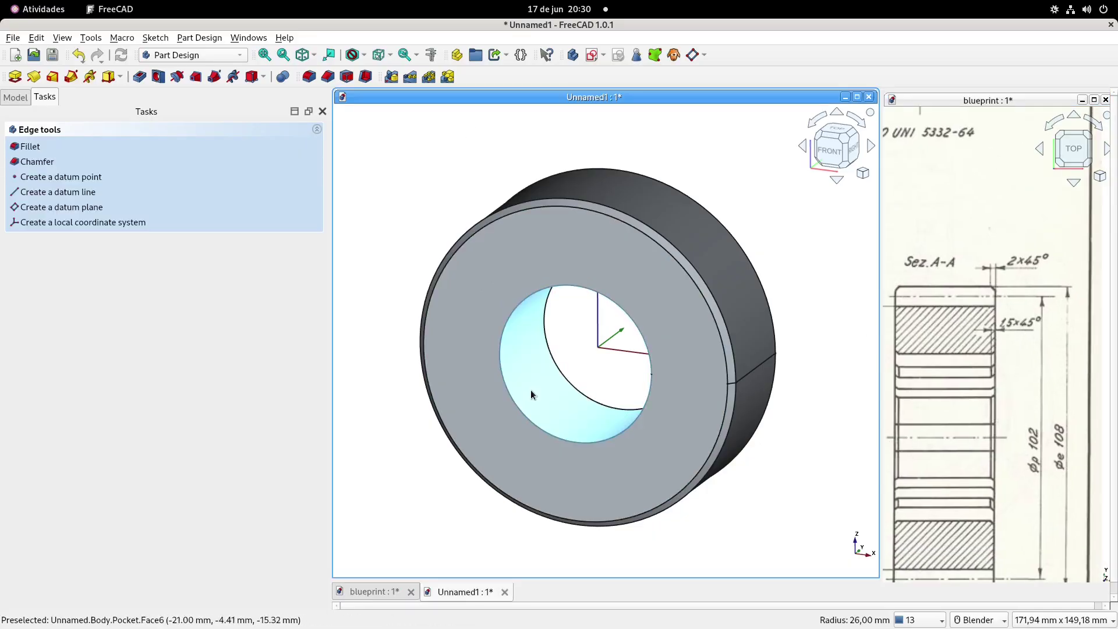
left_click(400, 181)
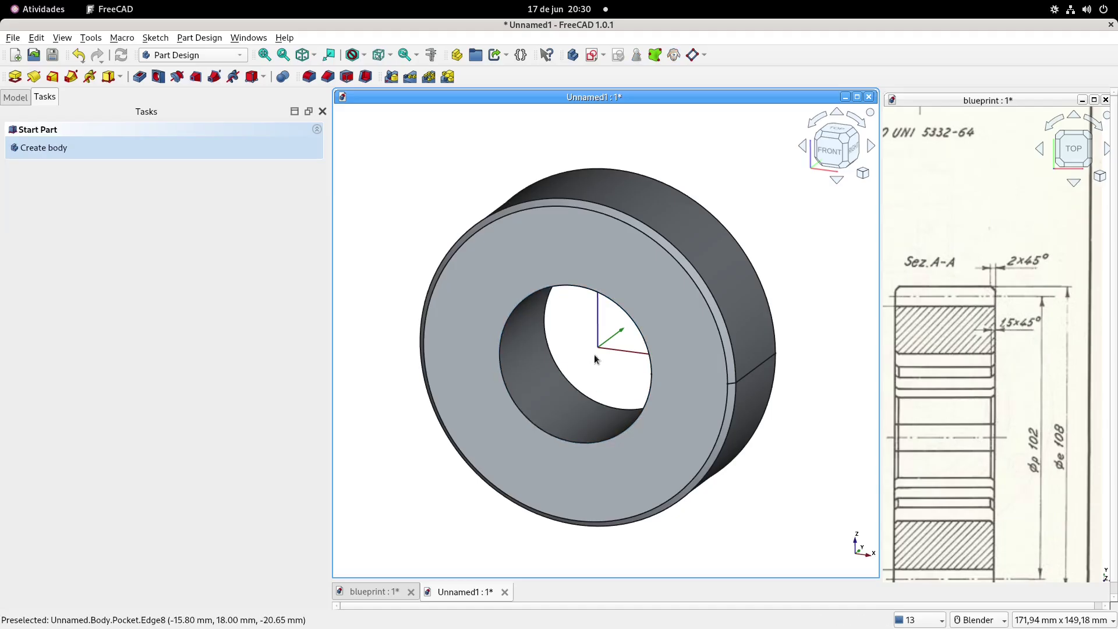
left_click(530, 351)
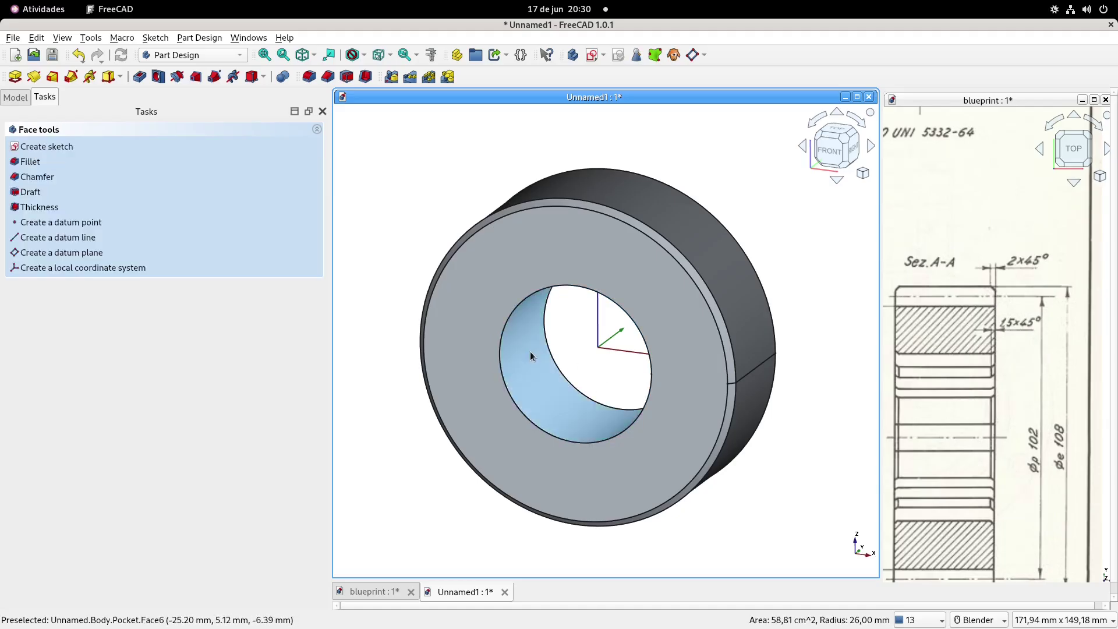
left_click(327, 76)
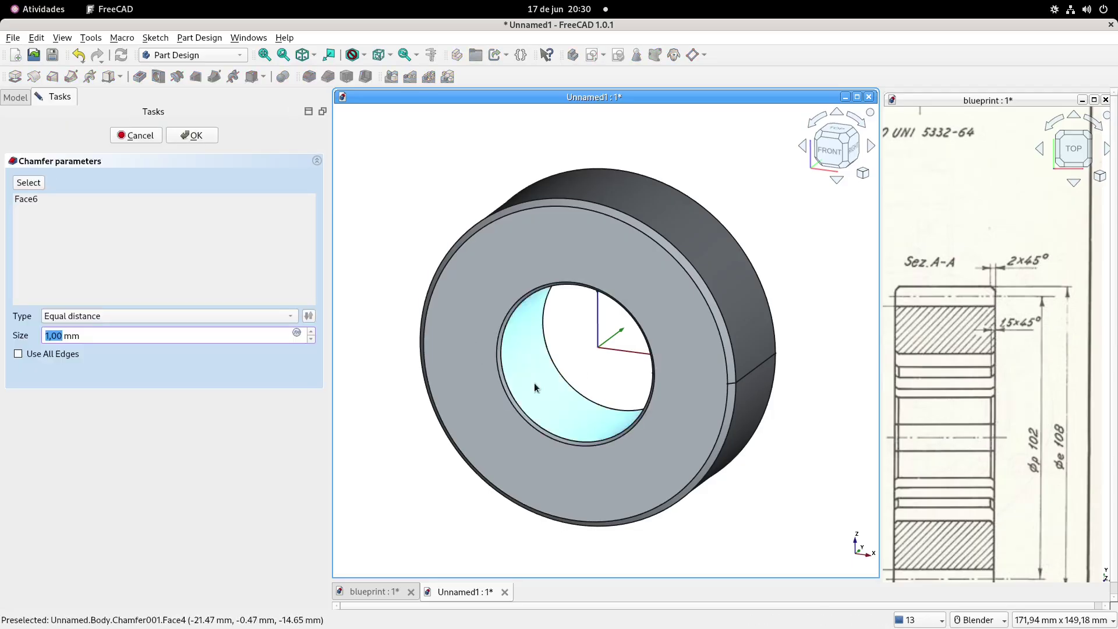
type("1,5")
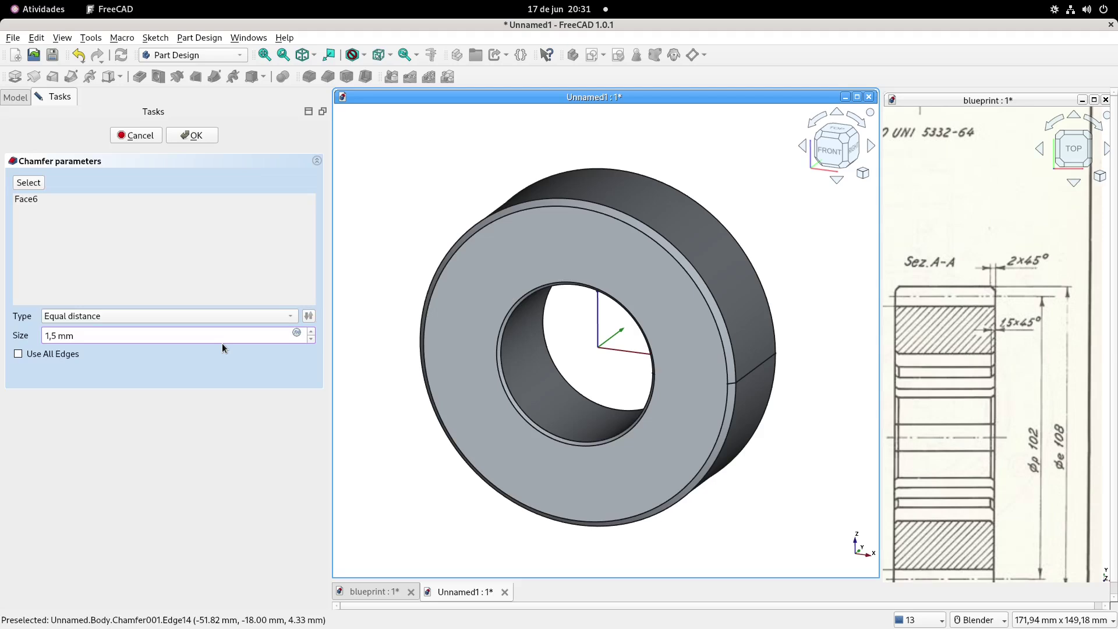
key("Return")
Start a new sketch on the body's XZ plane for the hub's spline groove.
middle_click_drag(409, 200, 428, 219, "shift")
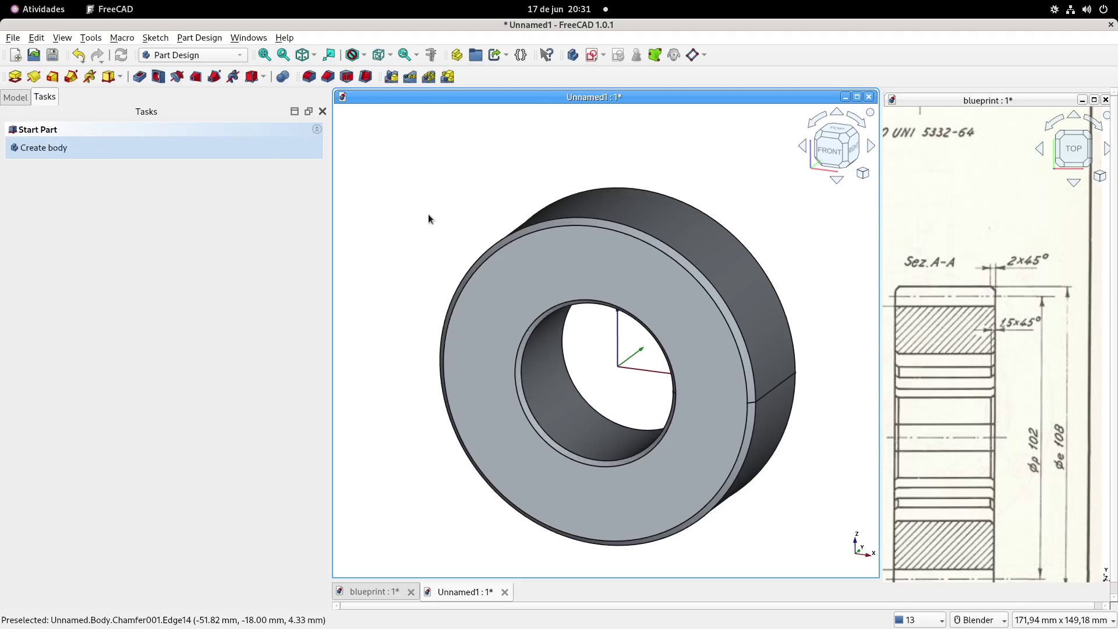
left_click(592, 55)
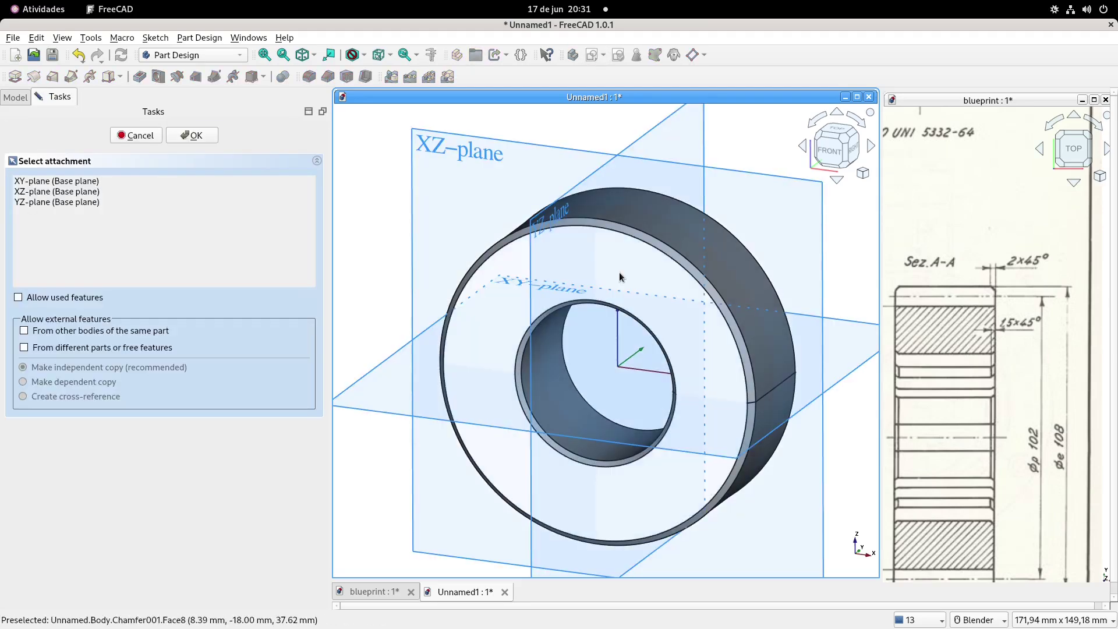
left_click(435, 153)
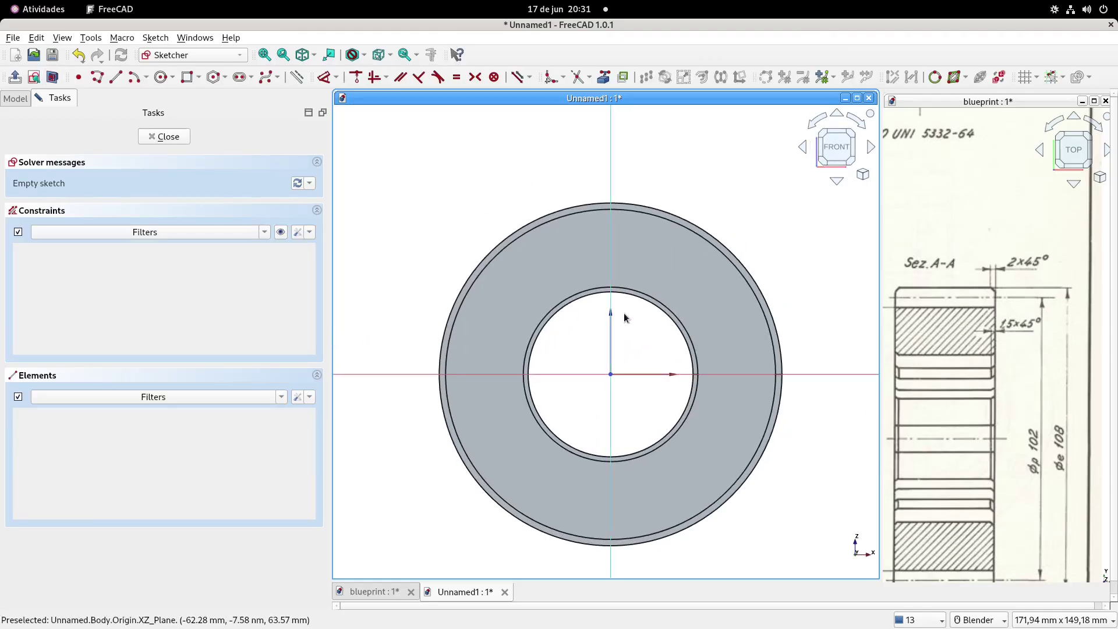
Examine the blueprint's shaft spline section, tooth detail and hub front view for the groove geometry.
scroll(972, 355, "down", 2)
middle_click_drag(969, 359, 1013, 417, "shift")
scroll(1014, 421, "down", 1)
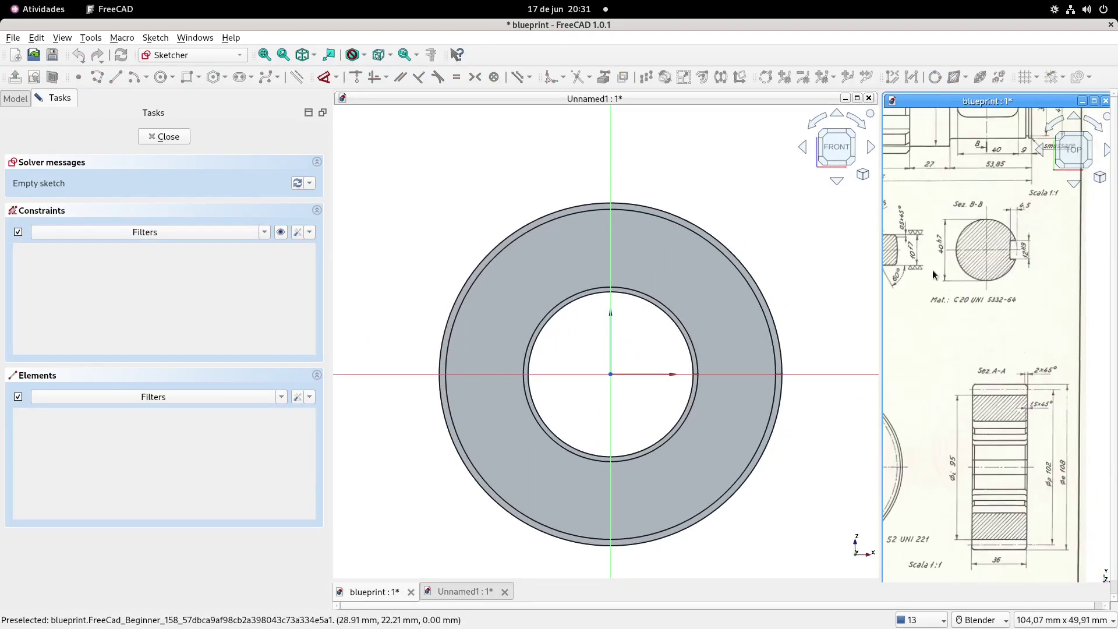
middle_click_drag(942, 272, 1031, 345, "shift")
middle_click_drag(955, 315, 957, 313, "shift")
scroll(949, 282, "up", 5)
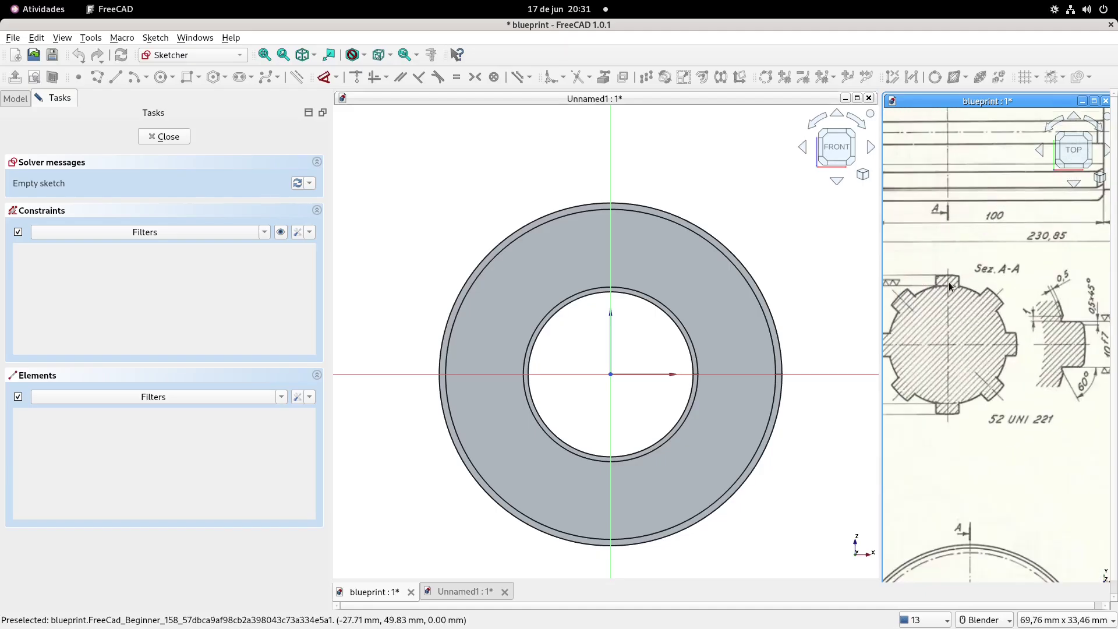
scroll(976, 295, "down", 4)
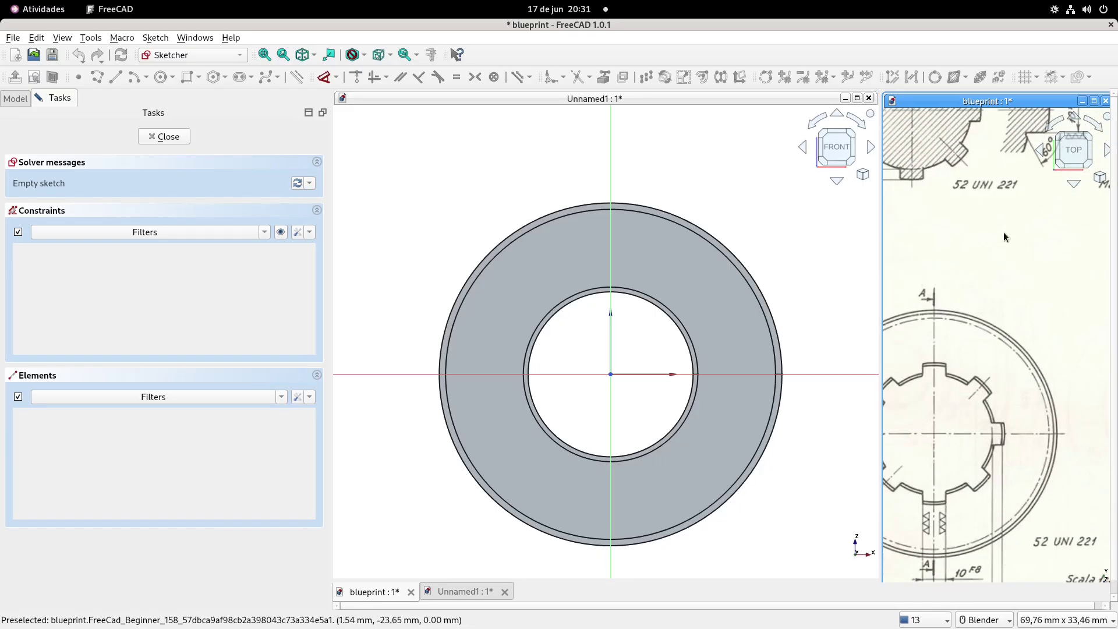
middle_click_drag(1005, 233, 966, 372, "shift")
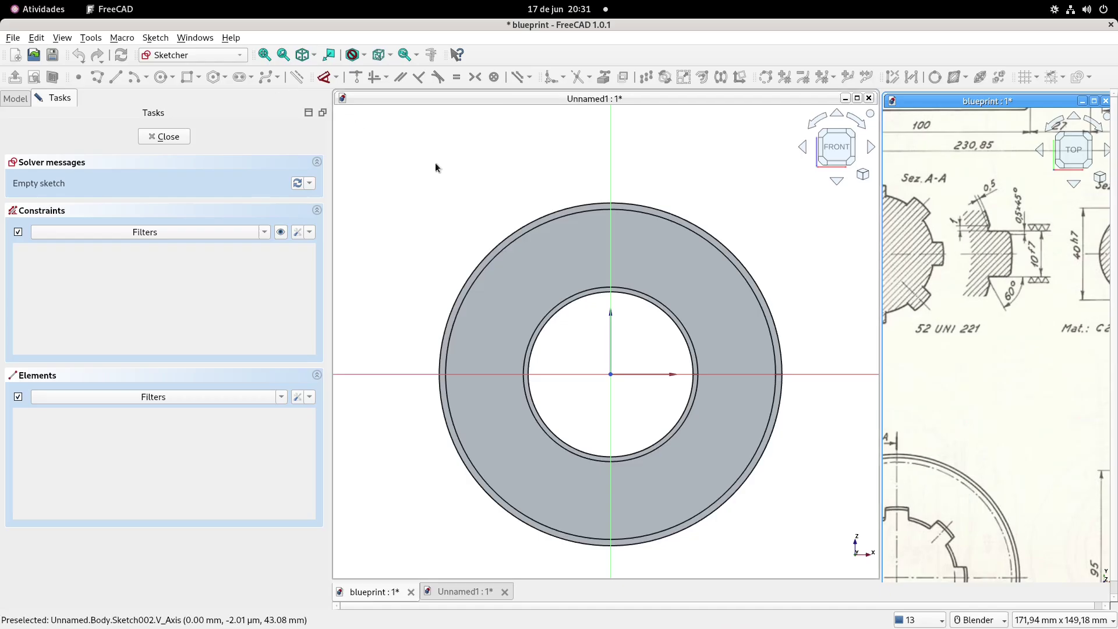
Project the hub's inner bore edge into the sketch as external geometry.
scroll(628, 162, "up", 1)
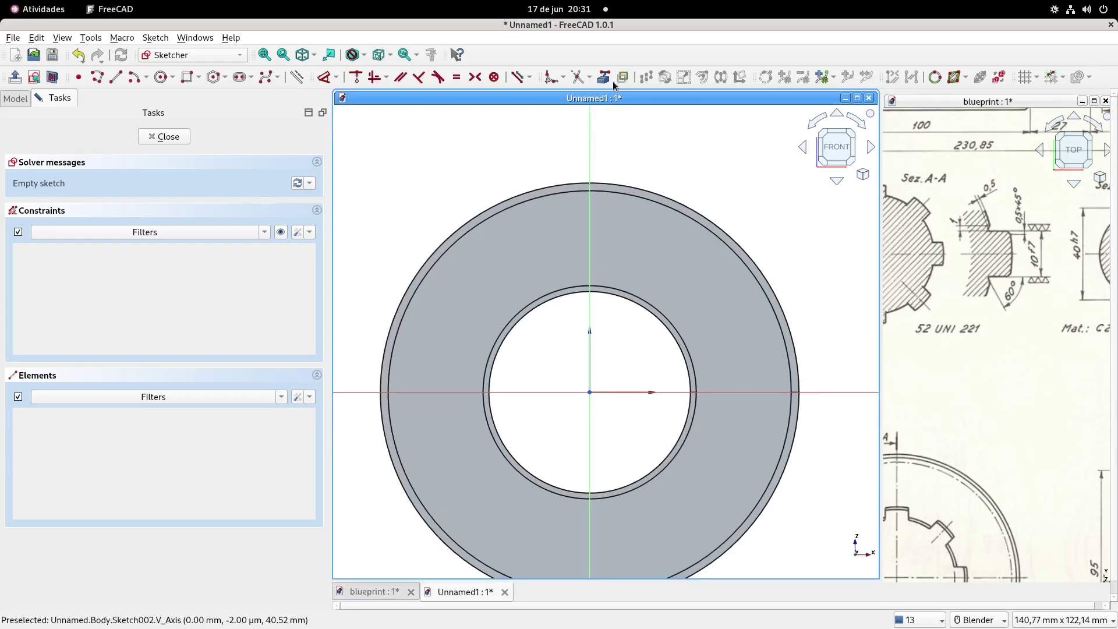
scroll(603, 299, "up", 2)
left_click(603, 295)
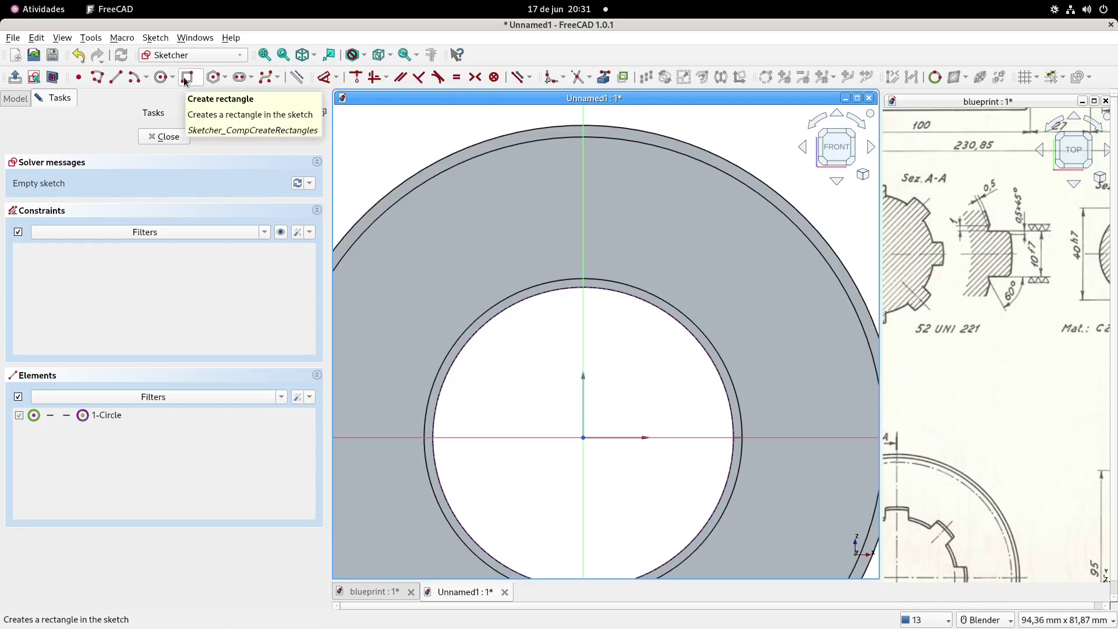
Check the hub's groove dimensions on the blueprint and draw a rectangle across the vertical axis, with its lower corner on the projected bore edge.
left_click(926, 515)
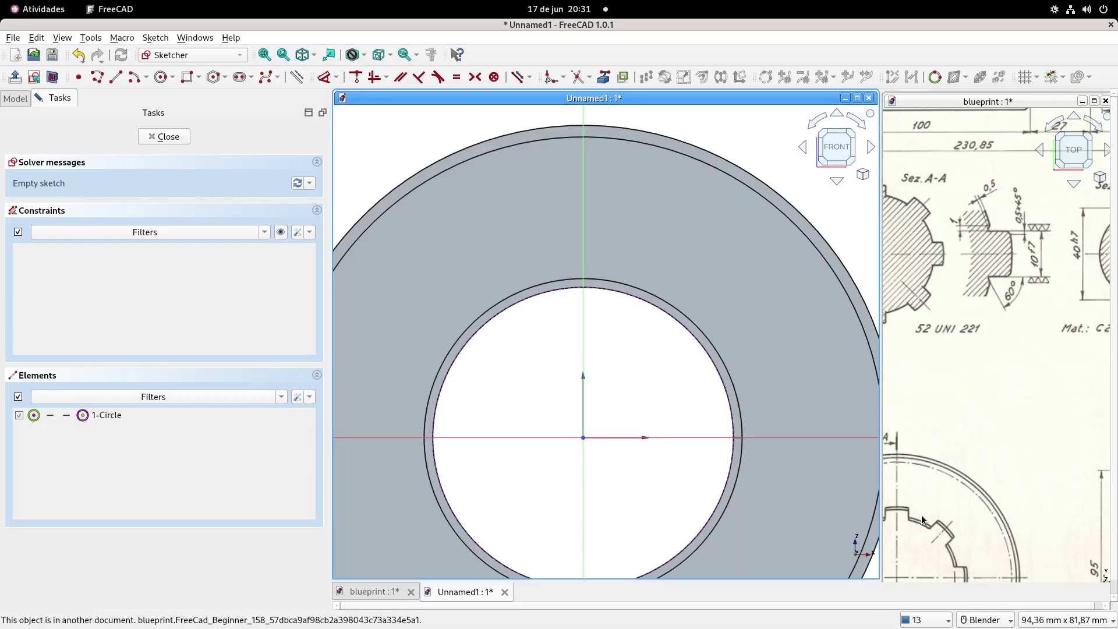
scroll(927, 516, "down", 1)
middle_click_drag(930, 513, 1027, 272, "shift")
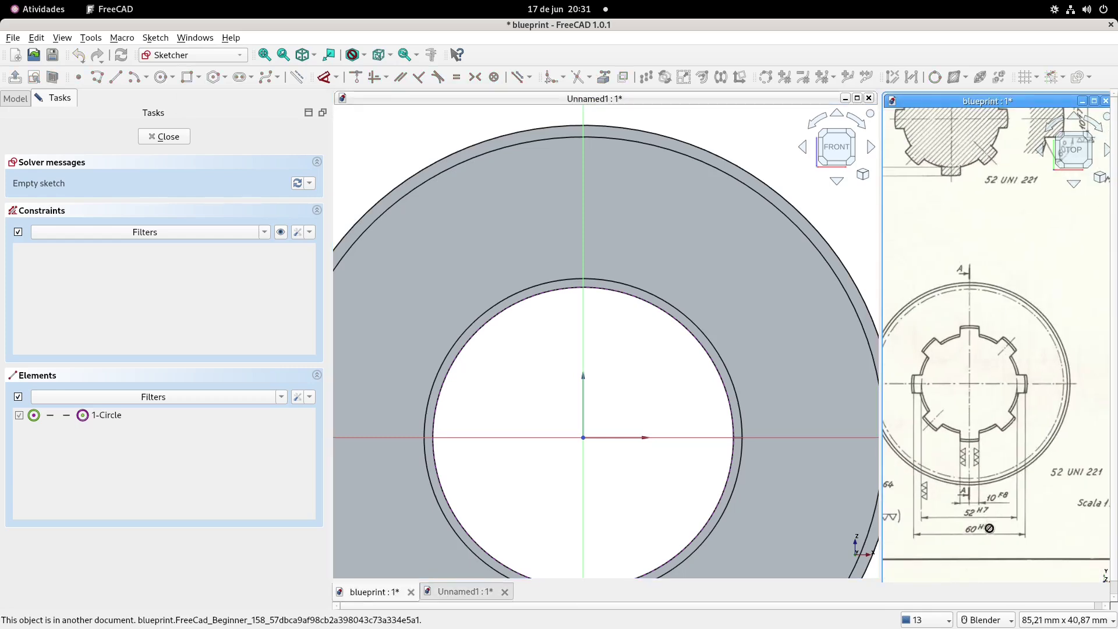
left_click(611, 330)
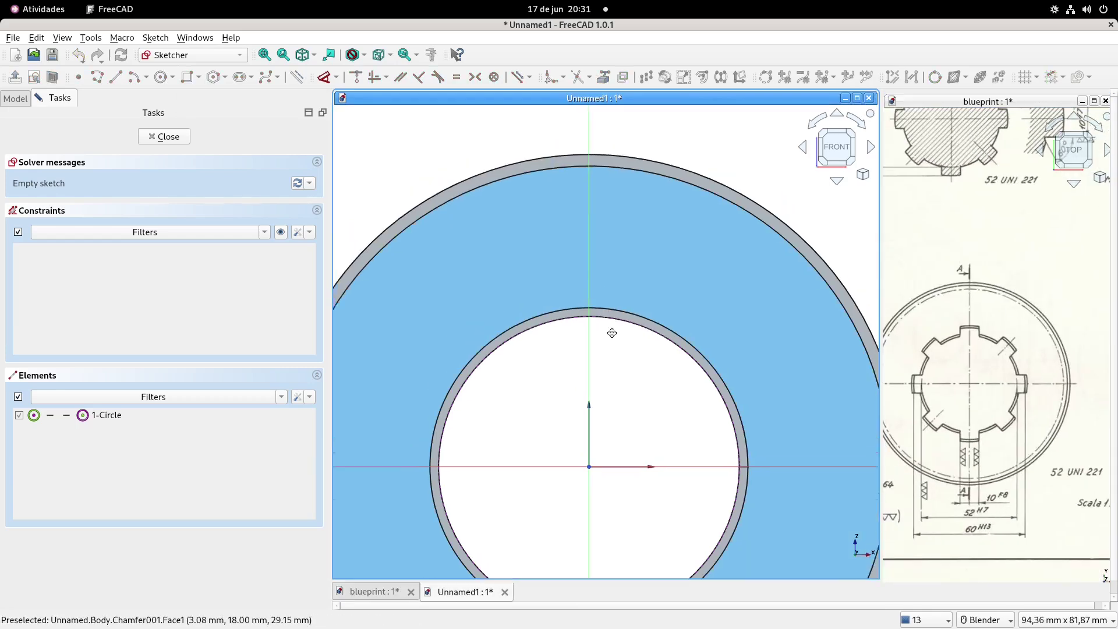
scroll(613, 350, "up", 3)
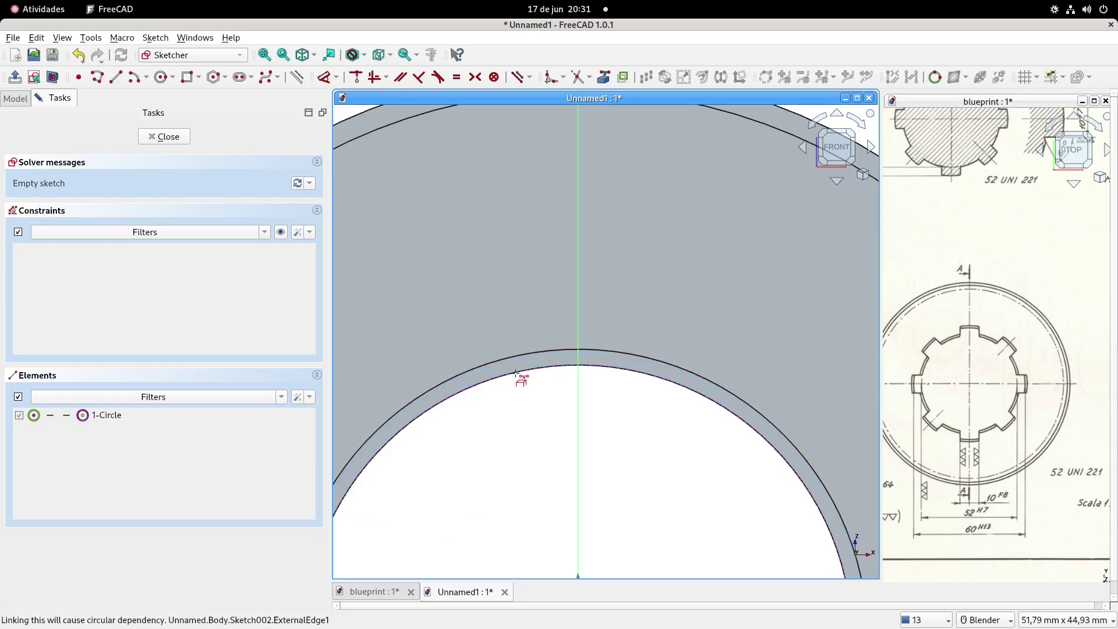
scroll(581, 270, "up", 1)
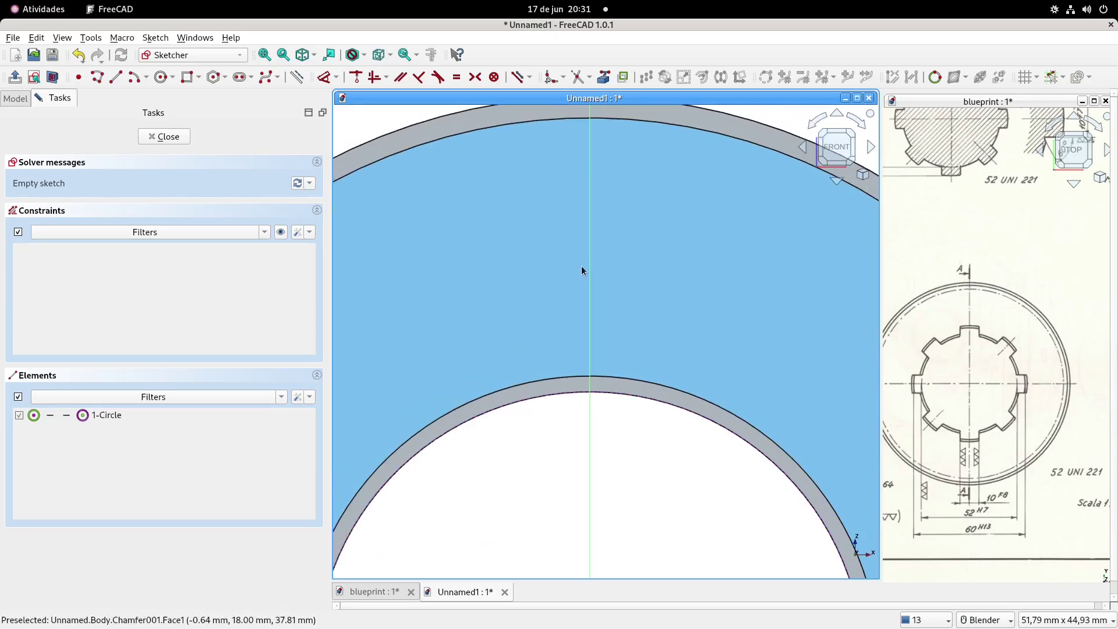
left_click(187, 77)
left_click(535, 397)
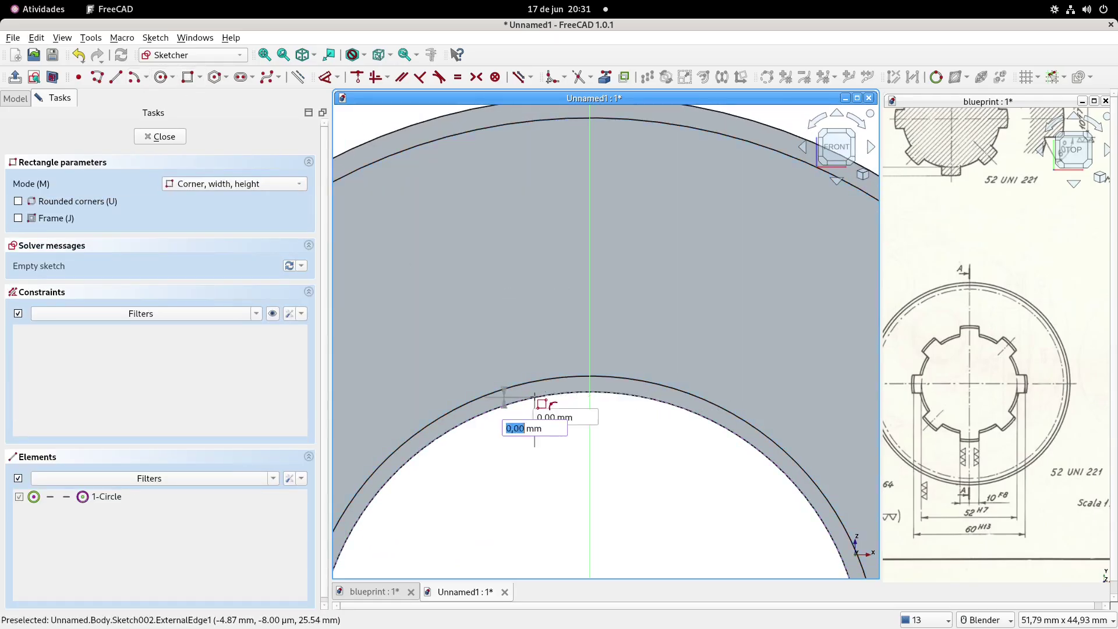
left_click(650, 322)
right_click(647, 354)
Draw a 60 mm diameter circle centred on the origin, convert it to construction geometry and move its dimension label aside.
scroll(646, 353, "down", 2)
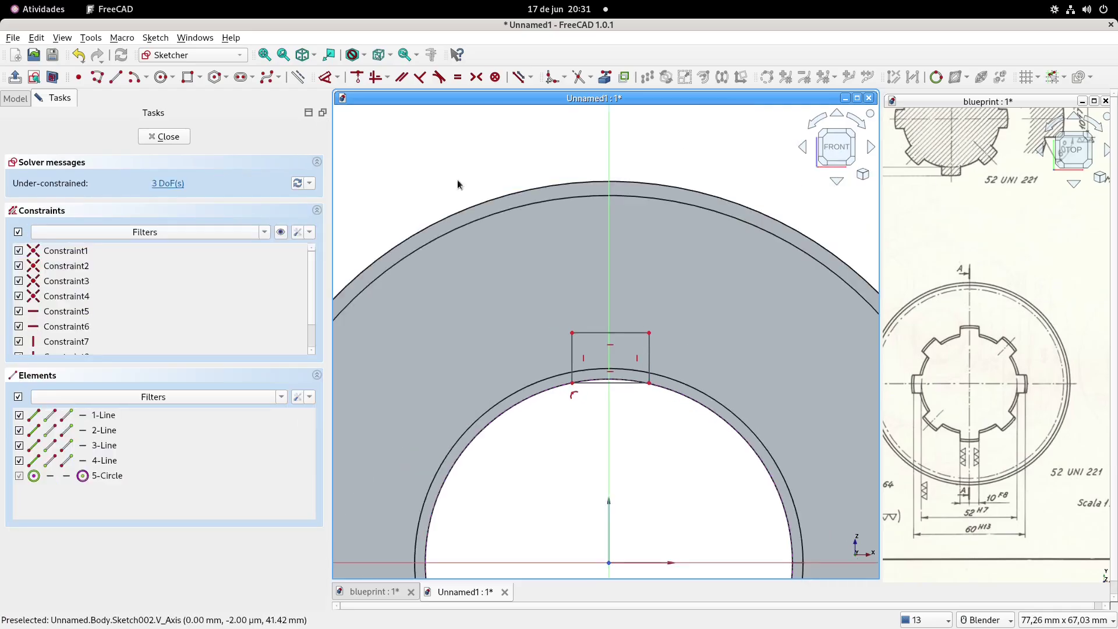
left_click(162, 76)
scroll(640, 430, "down", 2)
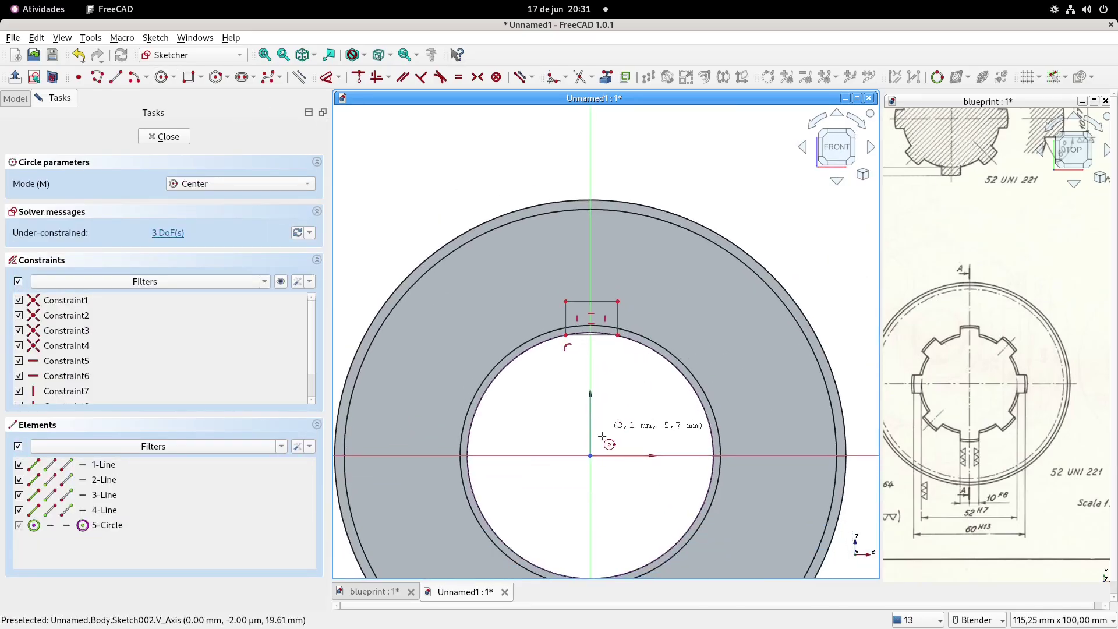
left_click(591, 454)
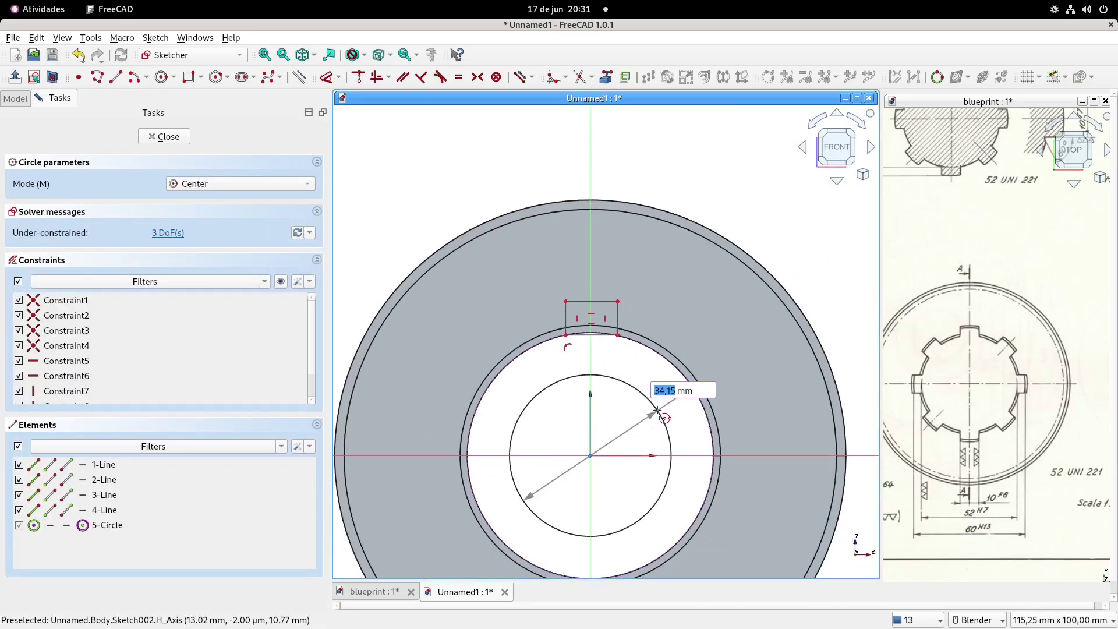
key("Return")
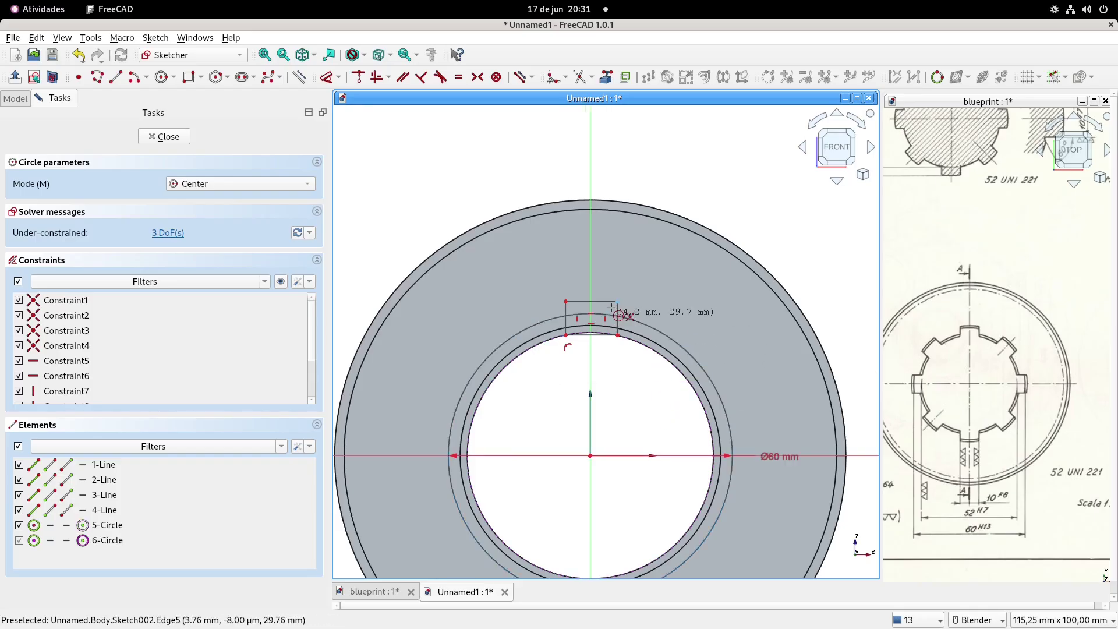
scroll(614, 309, "up", 2)
right_click(612, 398)
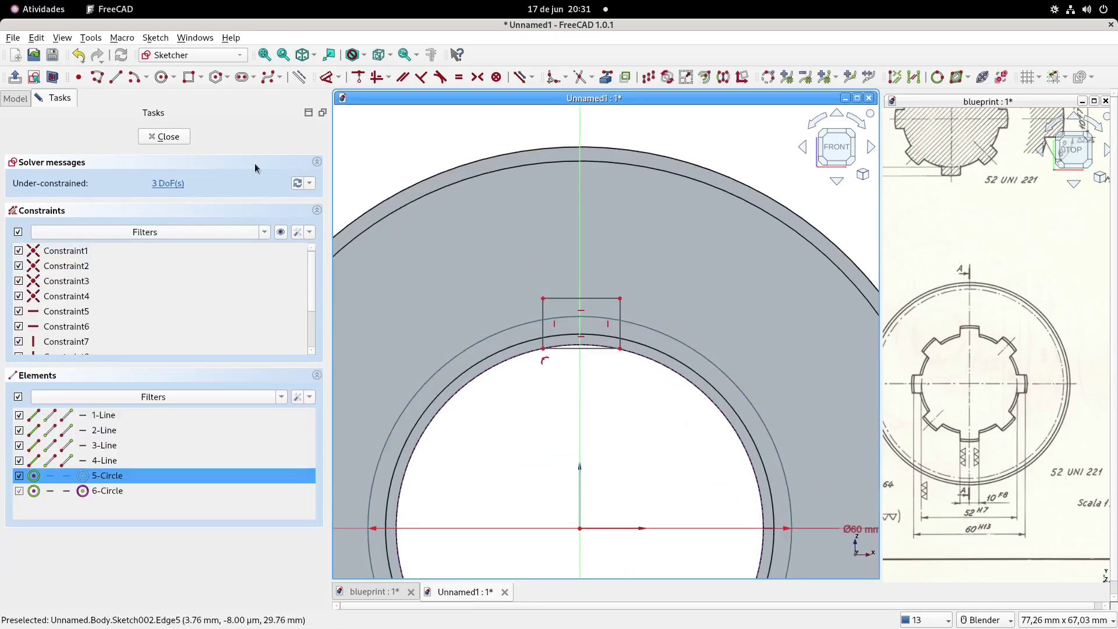
left_click(299, 76)
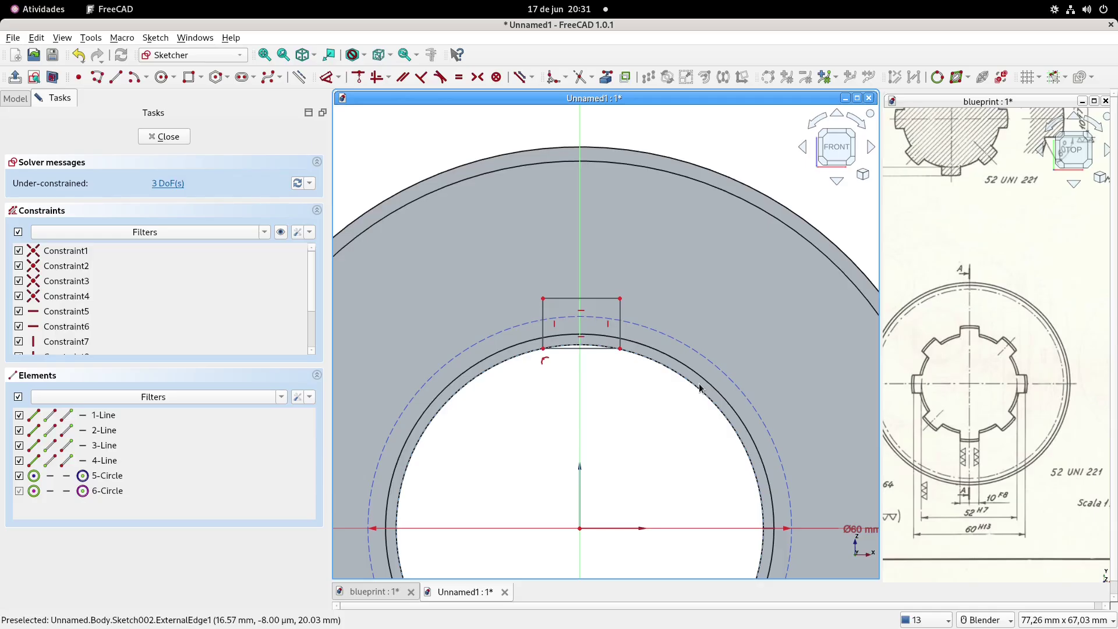
mouse_move(722, 528)
left_mouse_down()
mouse_move(756, 439)
mouse_move(709, 376)
left_mouse_up()
Constrain the rectangle's upper-right corner onto the 60 mm construction circle and reshape the rectangle so it spans the vertical axis.
scroll(645, 314, "up", 2)
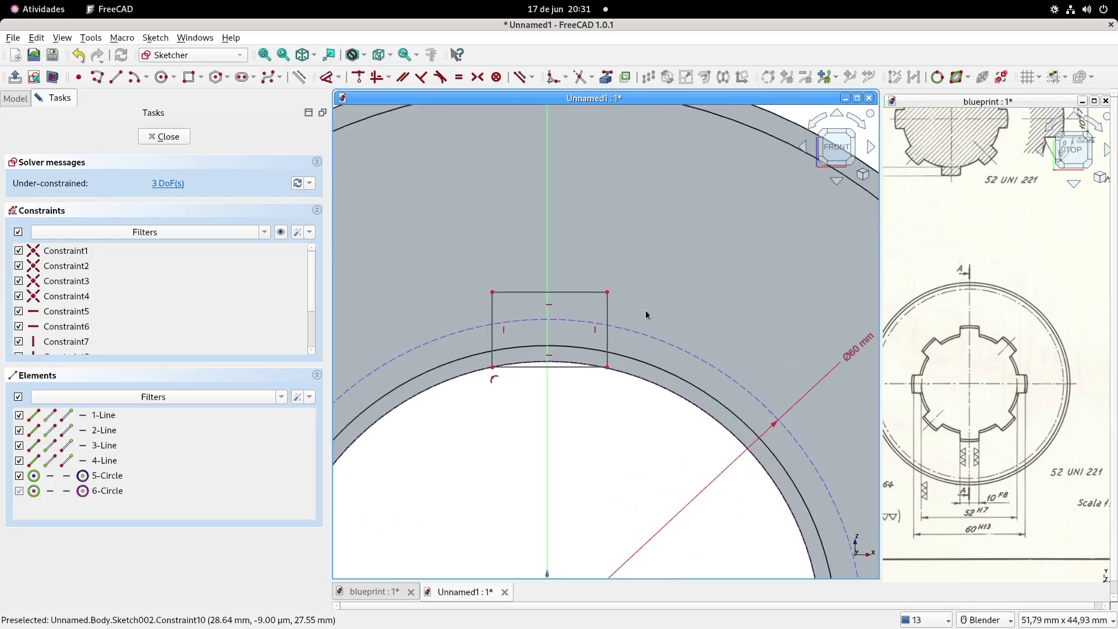
mouse_move(607, 366)
left_mouse_down()
mouse_move(592, 367)
mouse_move(607, 367)
left_mouse_up()
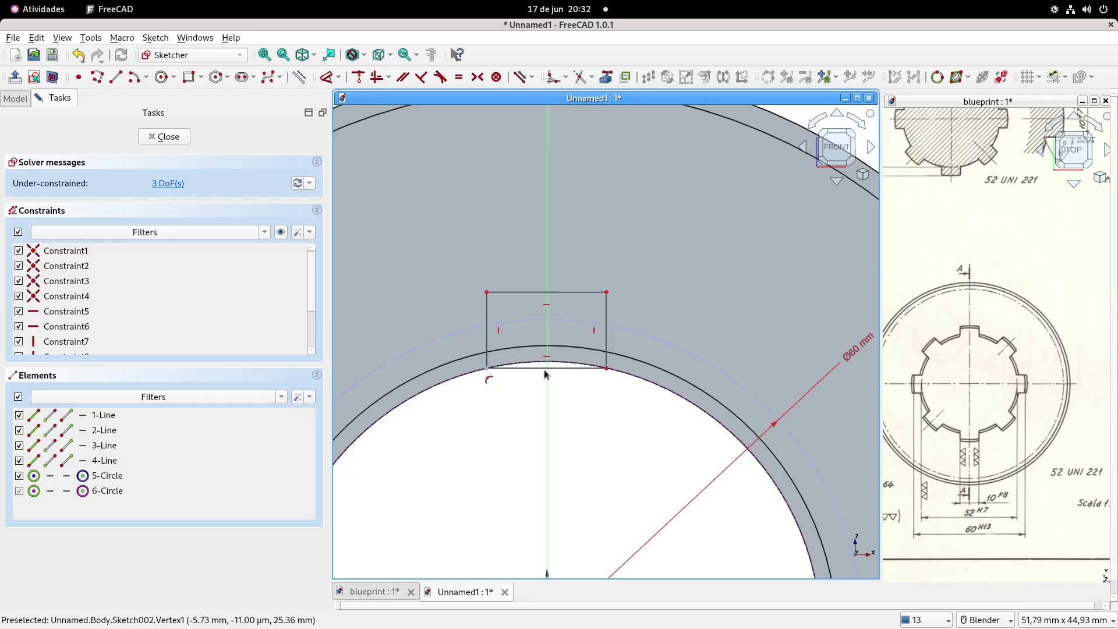
left_click(608, 294)
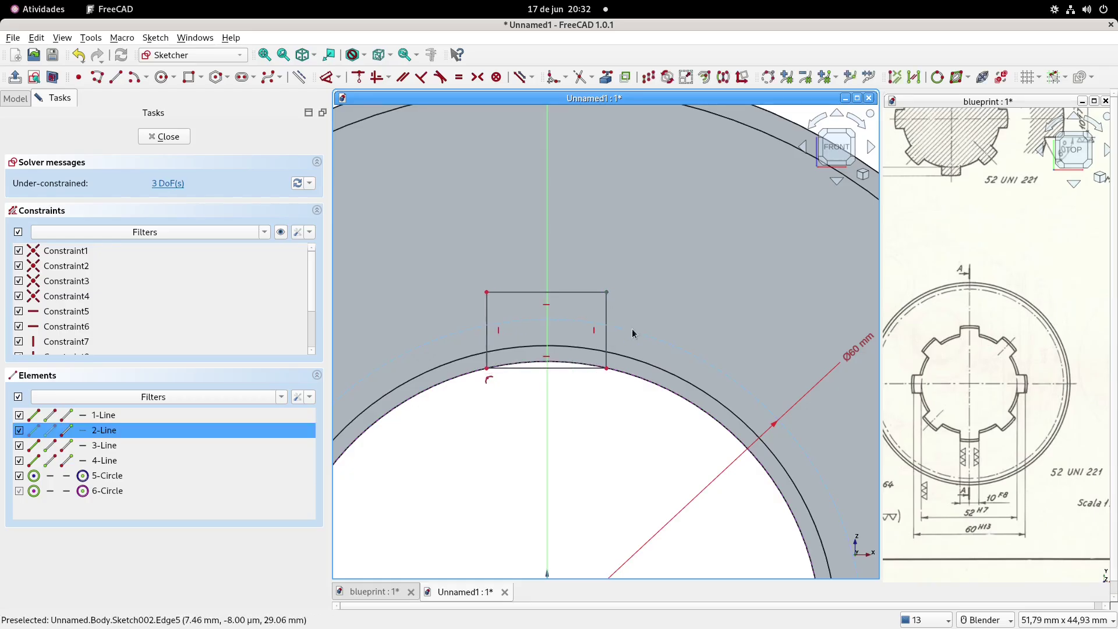
left_click(627, 334)
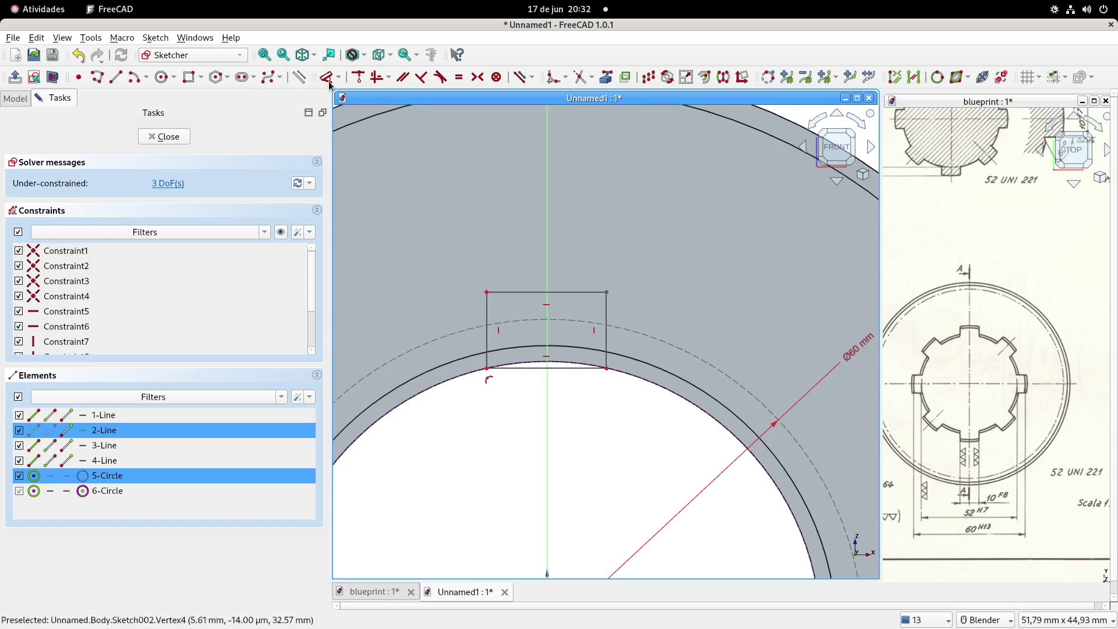
left_click(358, 77)
mouse_move(486, 325)
left_mouse_down()
mouse_move(500, 328)
mouse_move(500, 310)
left_mouse_up()
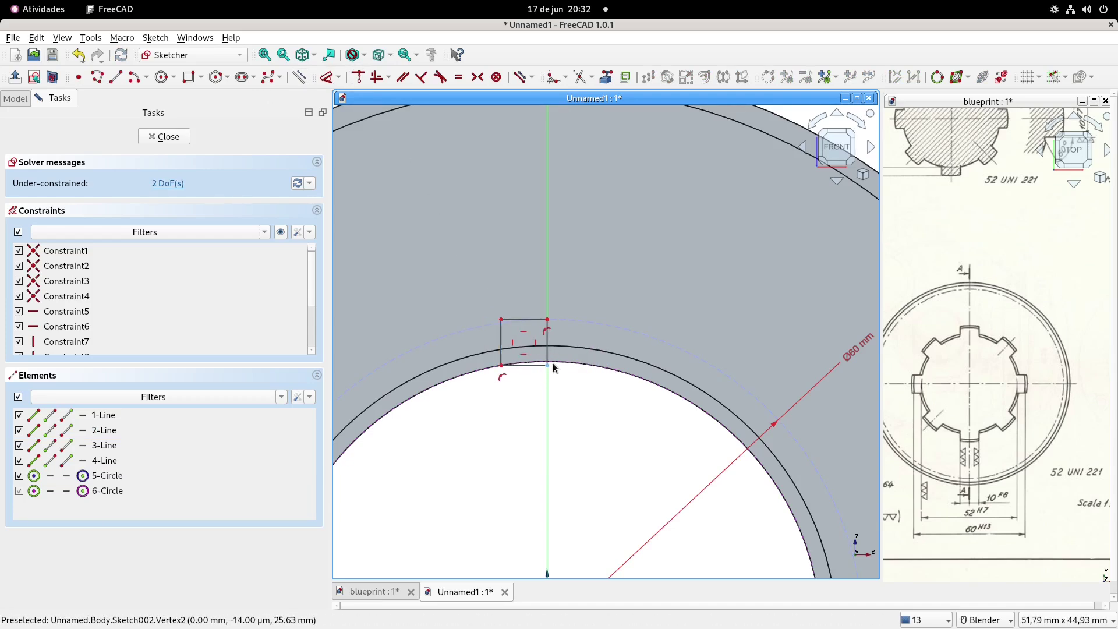
left_click_drag(548, 365, 587, 370)
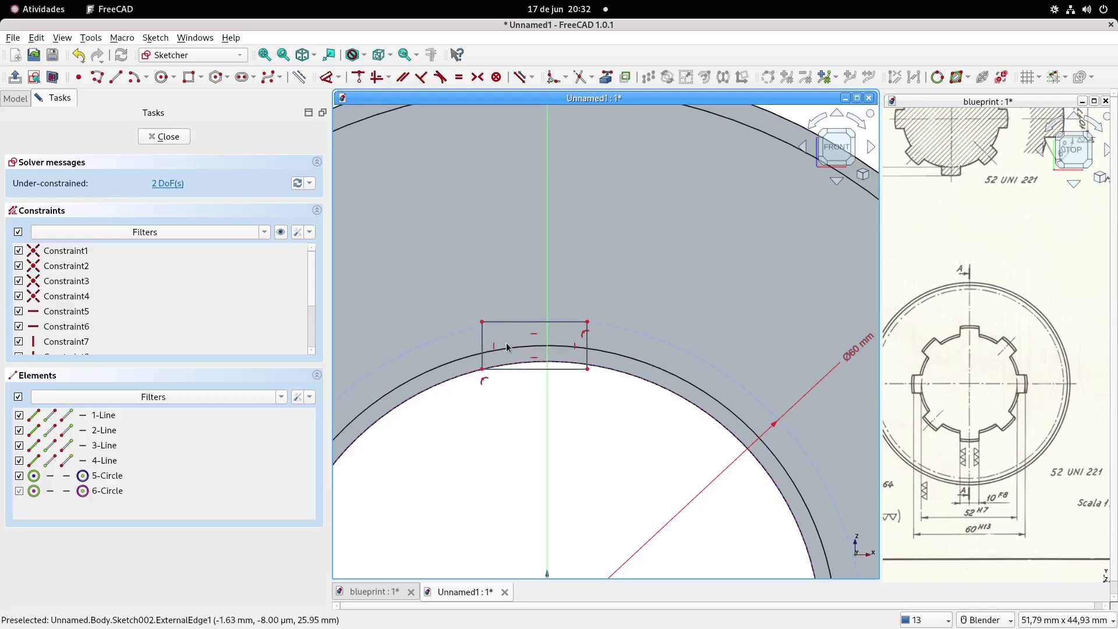
Constrain the rectangle's upper-left corner onto the 60 mm construction circle.
left_click(483, 323)
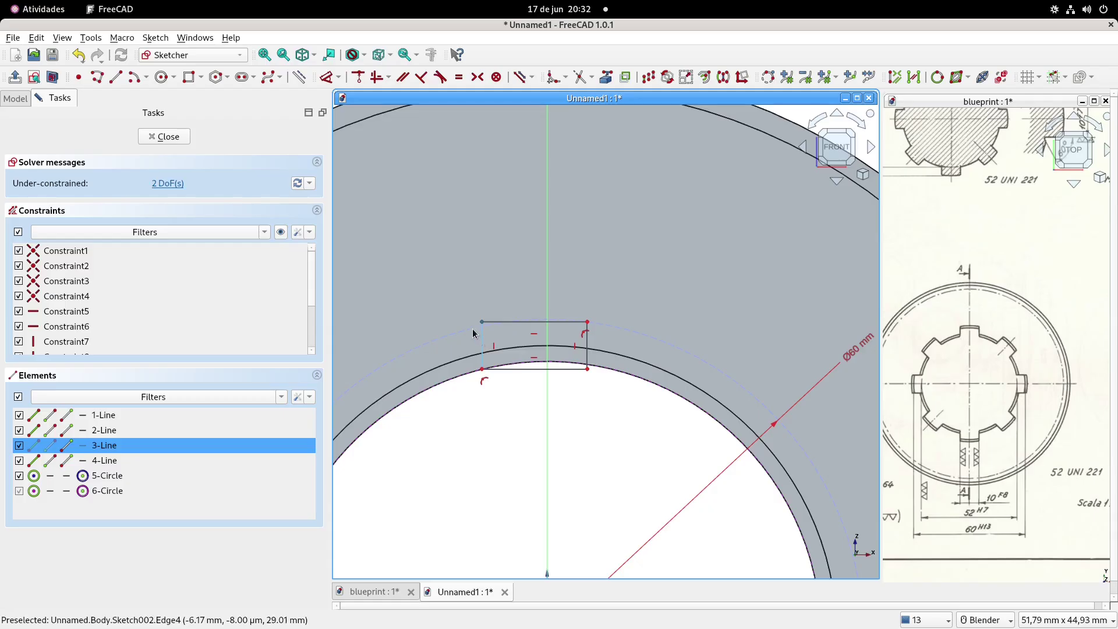
scroll(473, 333, "up", 3)
left_click(476, 333)
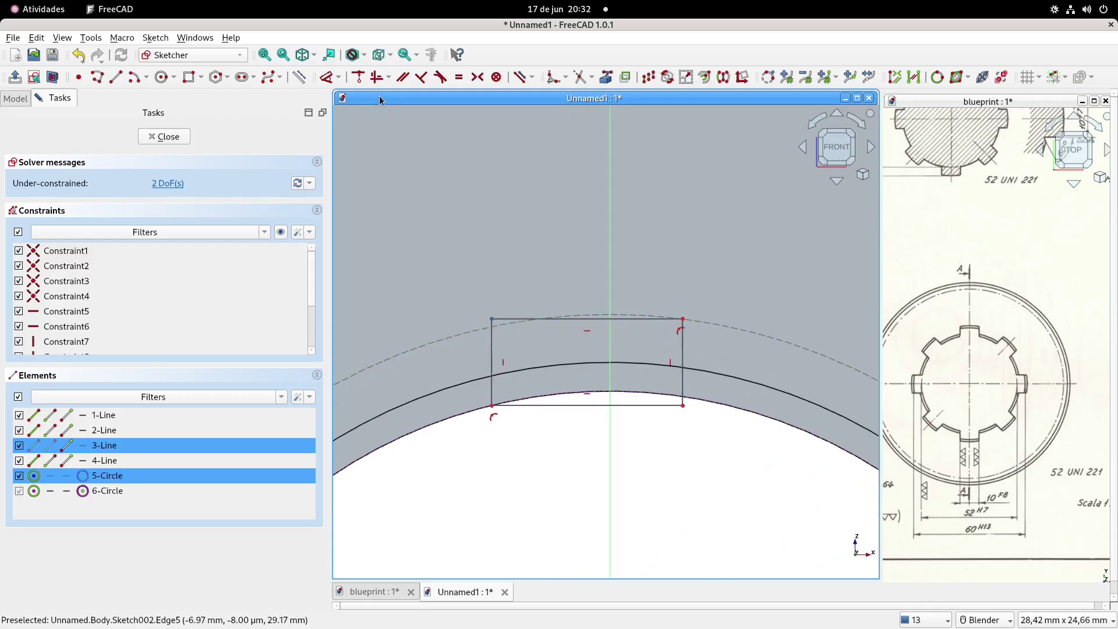
left_click(360, 77)
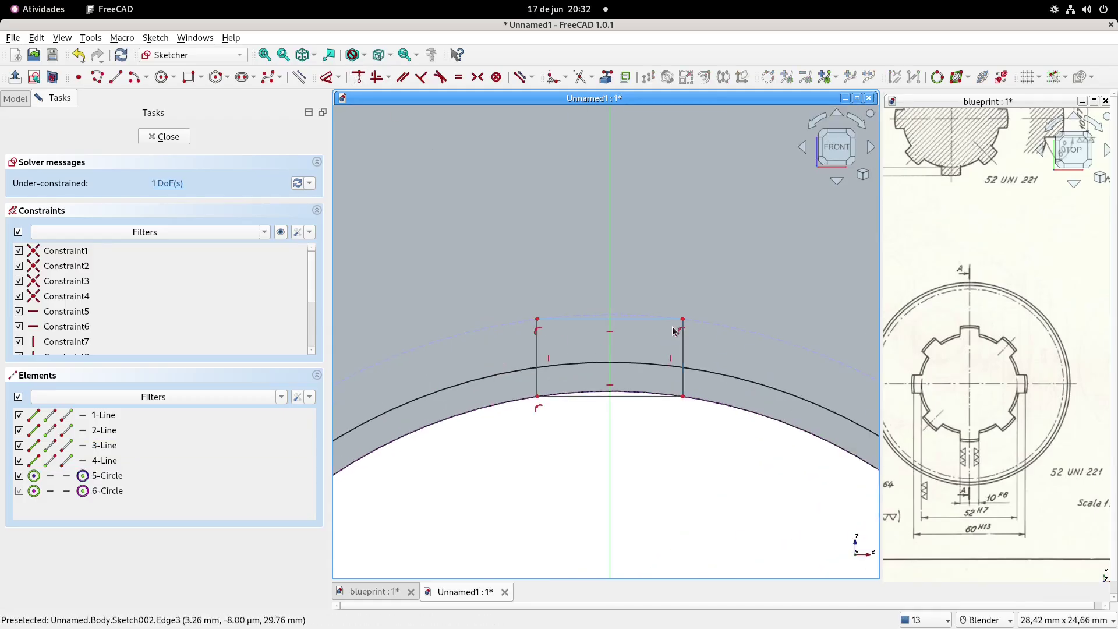
Dimension the groove rectangle's top edge and set its width to 10 mm.
left_click(327, 77)
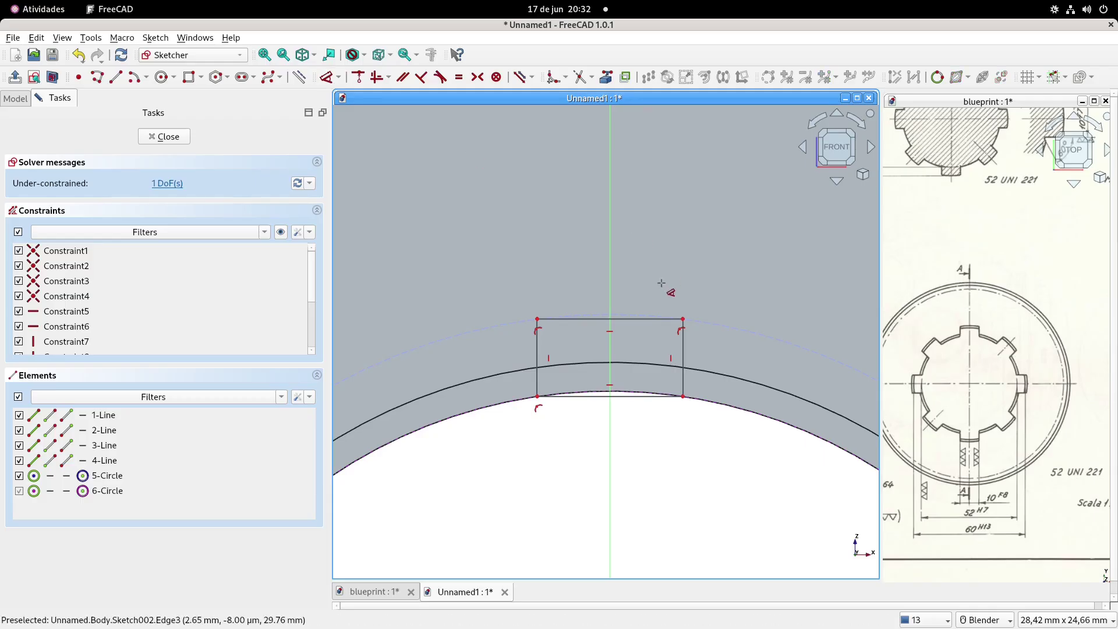
left_click(633, 319)
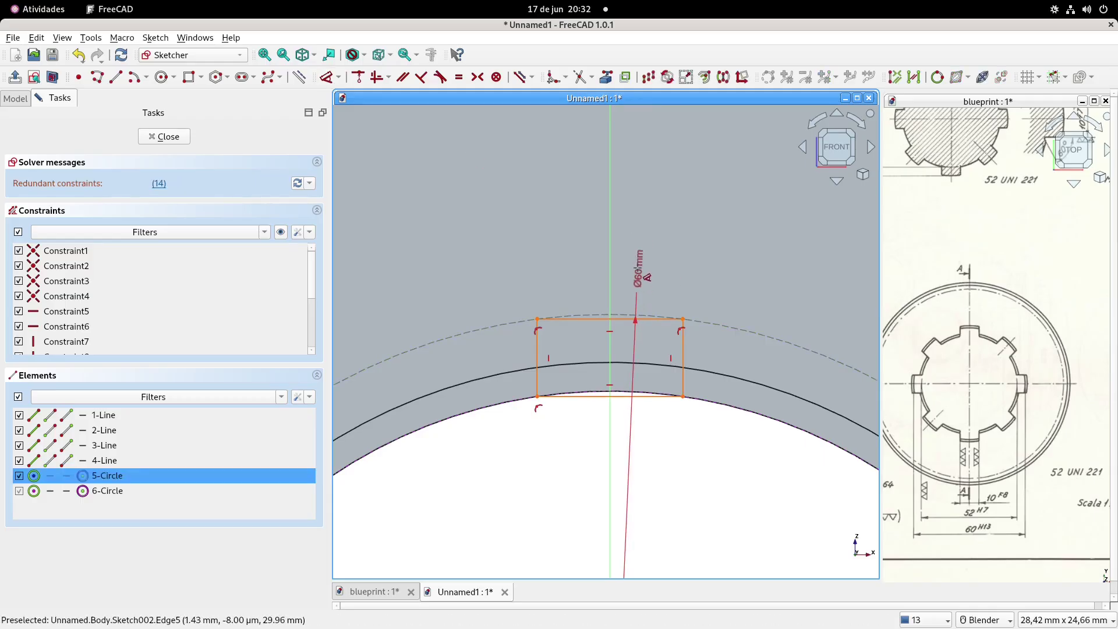
key("Escape")
left_click(594, 319)
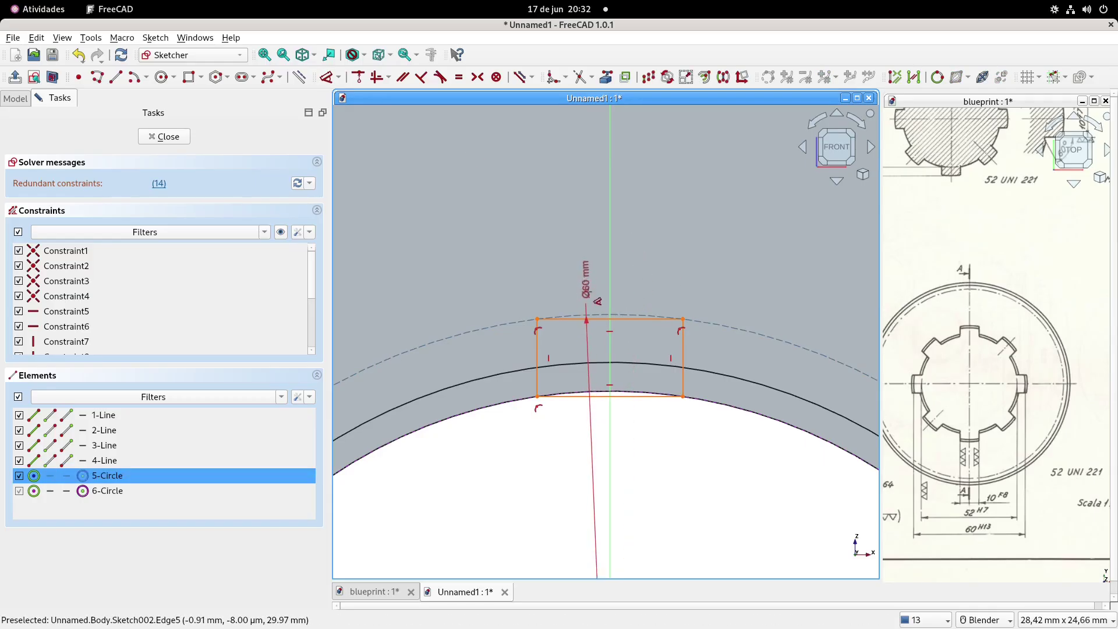
key("Escape")
scroll(603, 307, "up", 3)
left_click(603, 306)
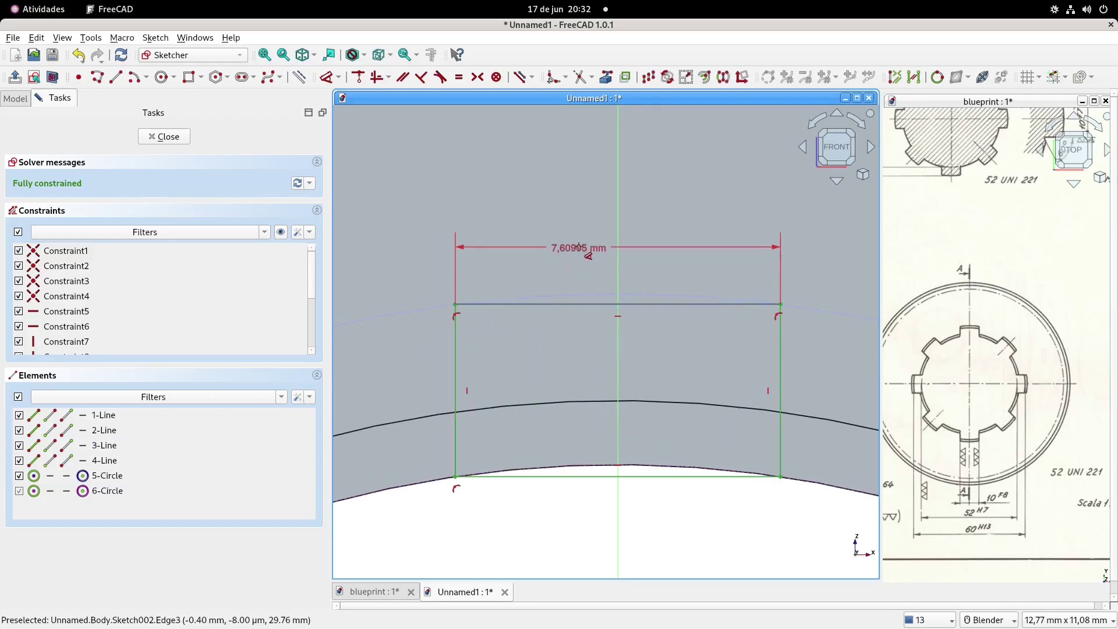
left_click(579, 245)
type("10")
key("Return")
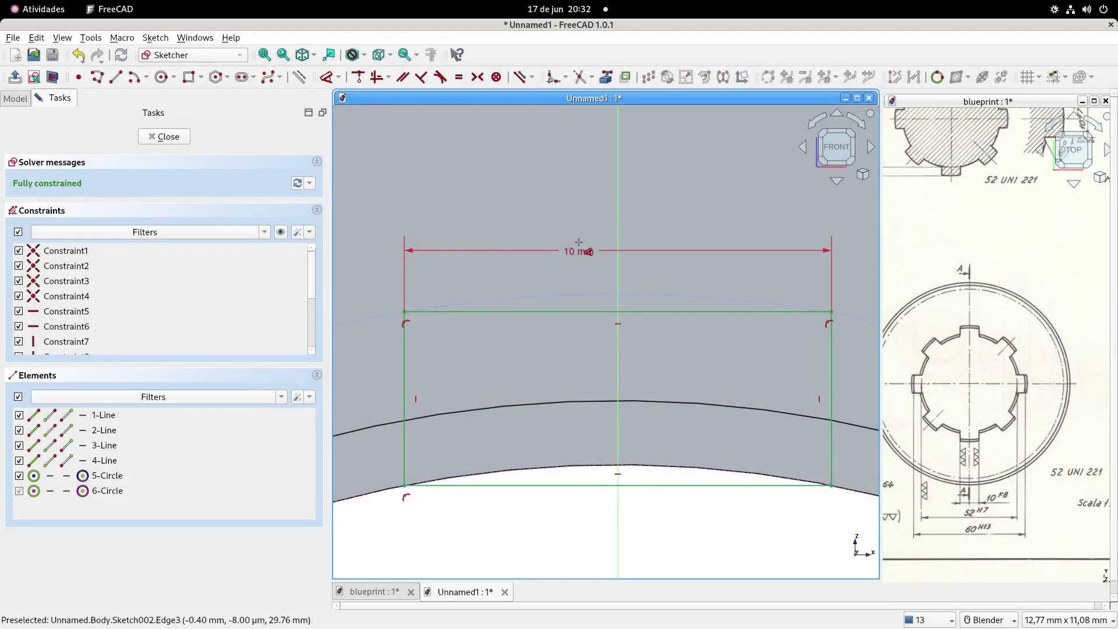
Close the groove sketch and pocket it through all of the hub, symmetric to the sketch plane.
scroll(677, 365, "down", 2)
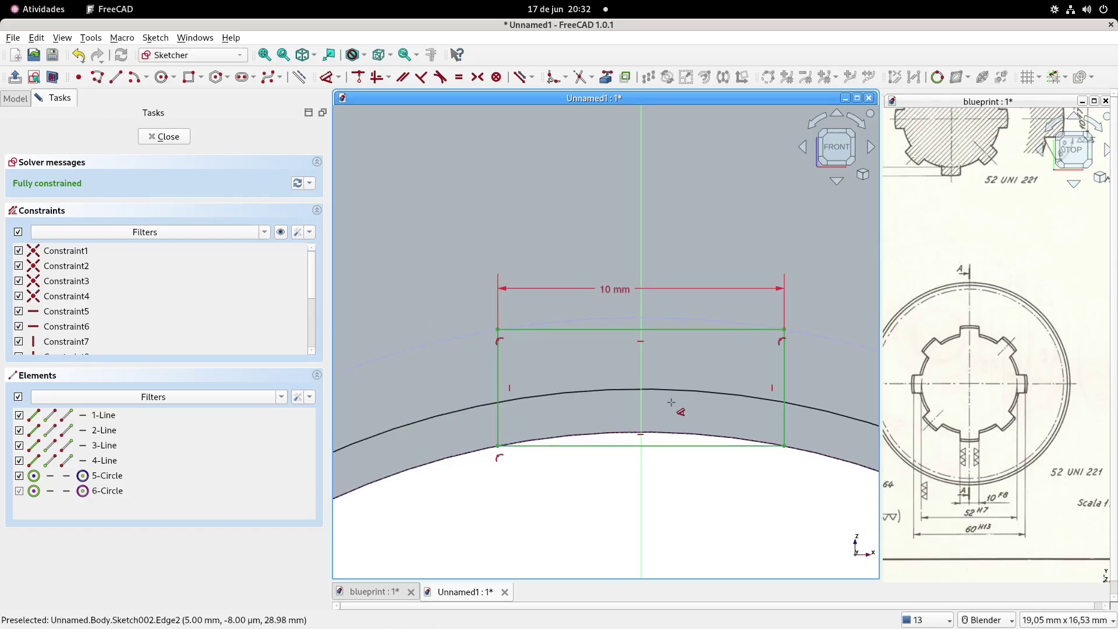
scroll(671, 403, "down", 1)
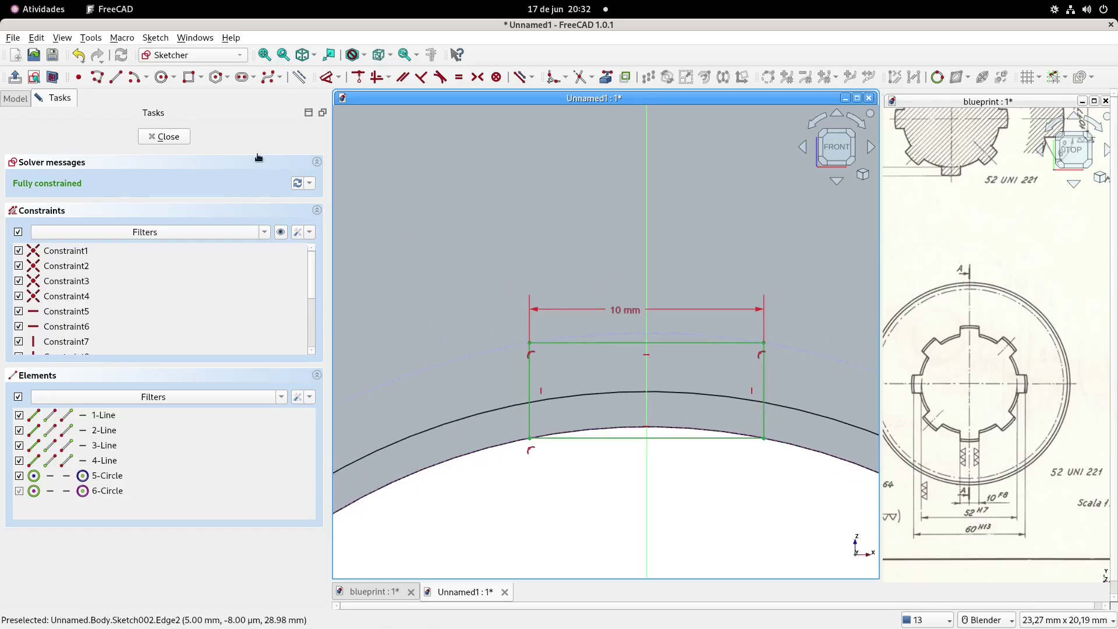
left_click(16, 77)
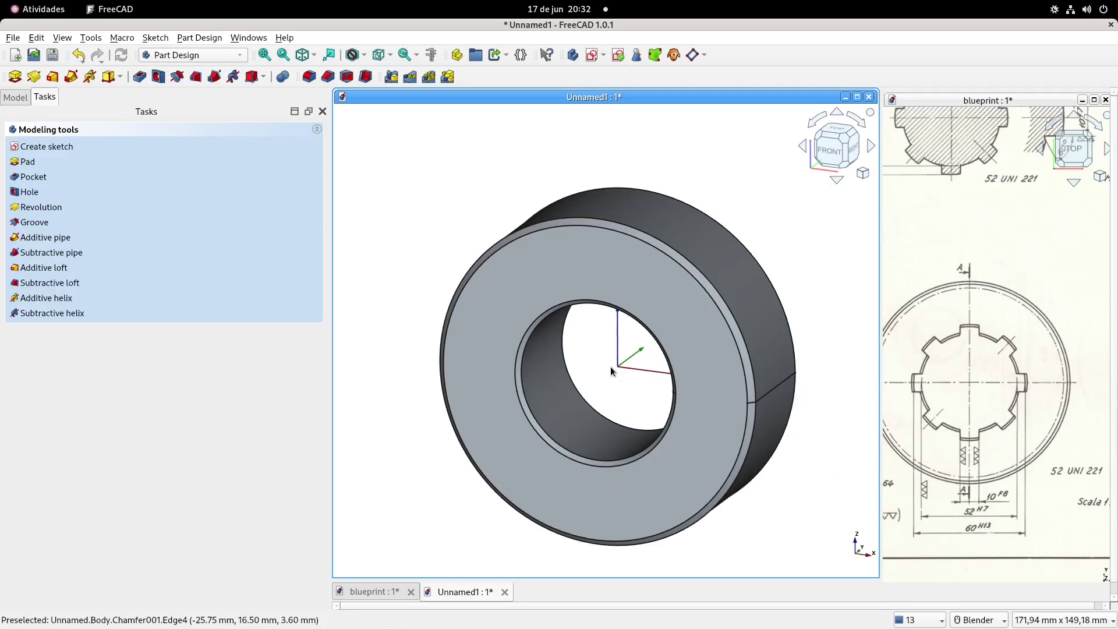
left_click(139, 76)
left_click(201, 184)
left_click(199, 198)
left_click(40, 220)
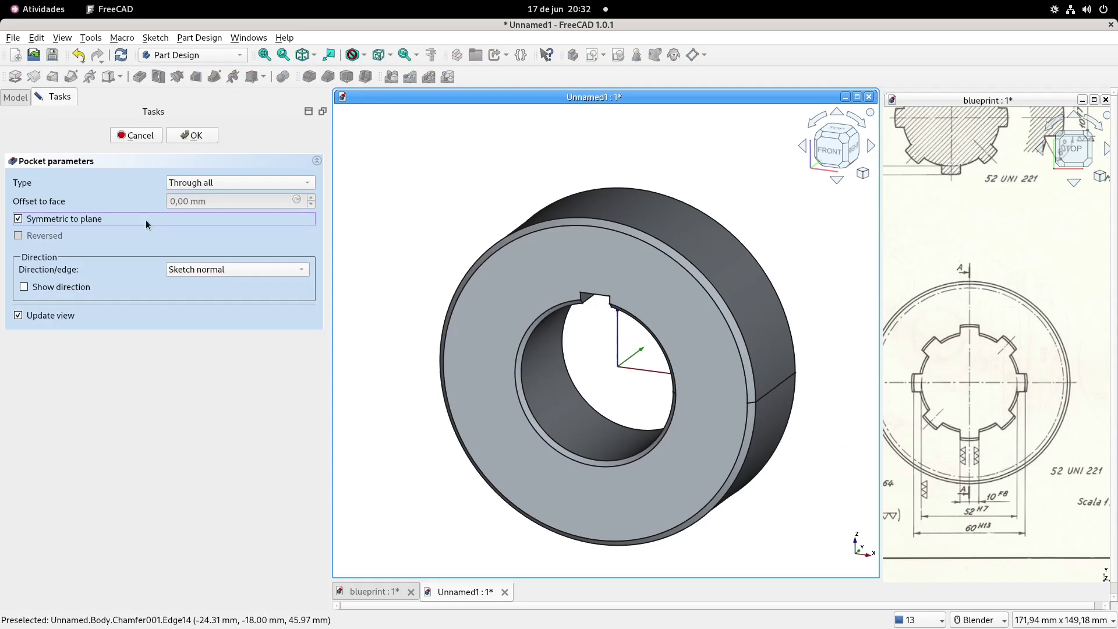
left_click(195, 136)
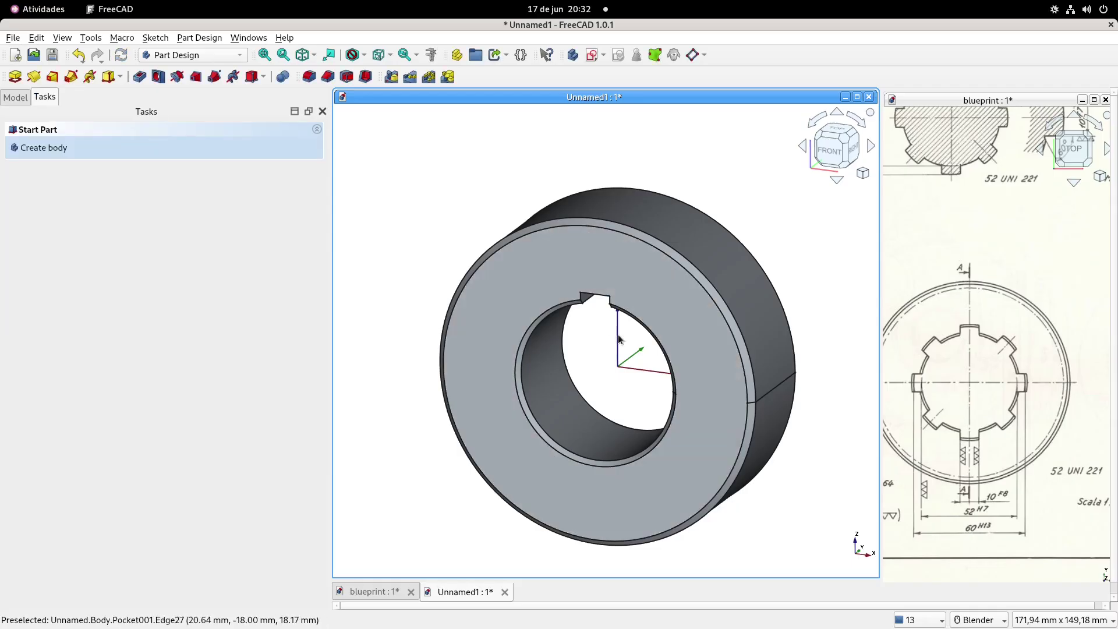
Chamfer the groove's outer edges on both end faces of the hub with the equal distance type.
middle_click_drag(611, 319, 670, 277)
scroll(586, 286, "up", 1)
scroll(588, 288, "up", 3)
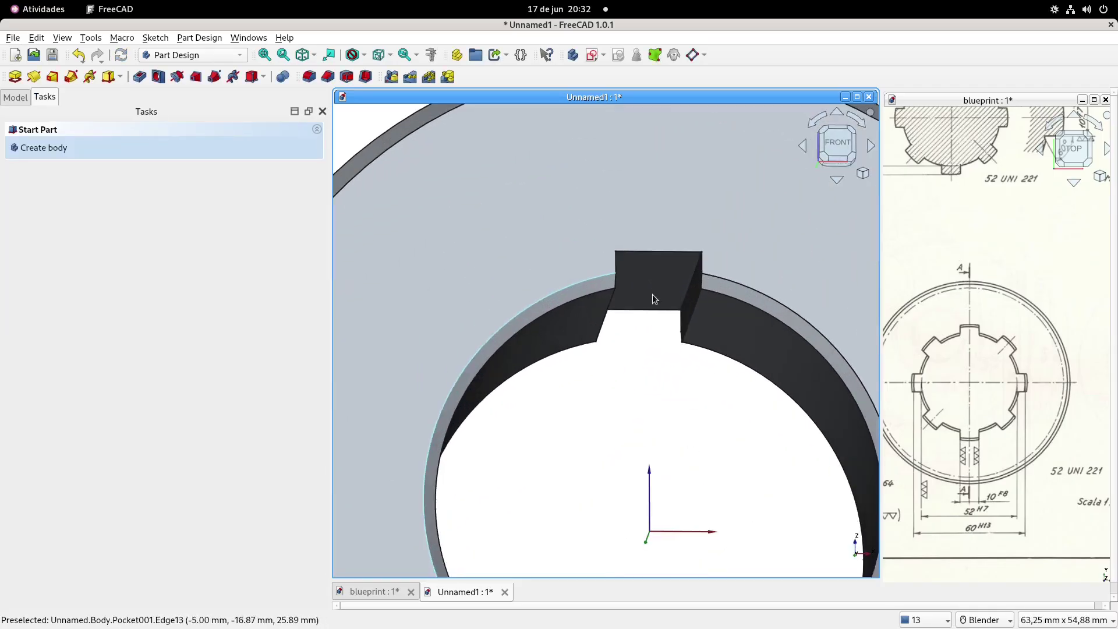
left_click(660, 258)
left_click(328, 77)
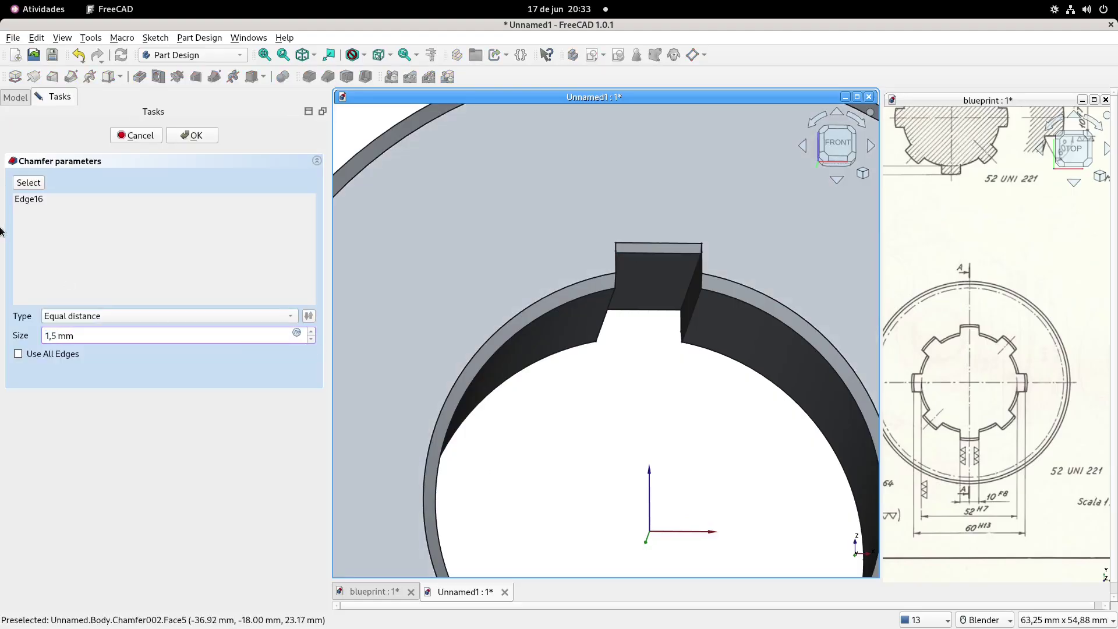
left_click(25, 185)
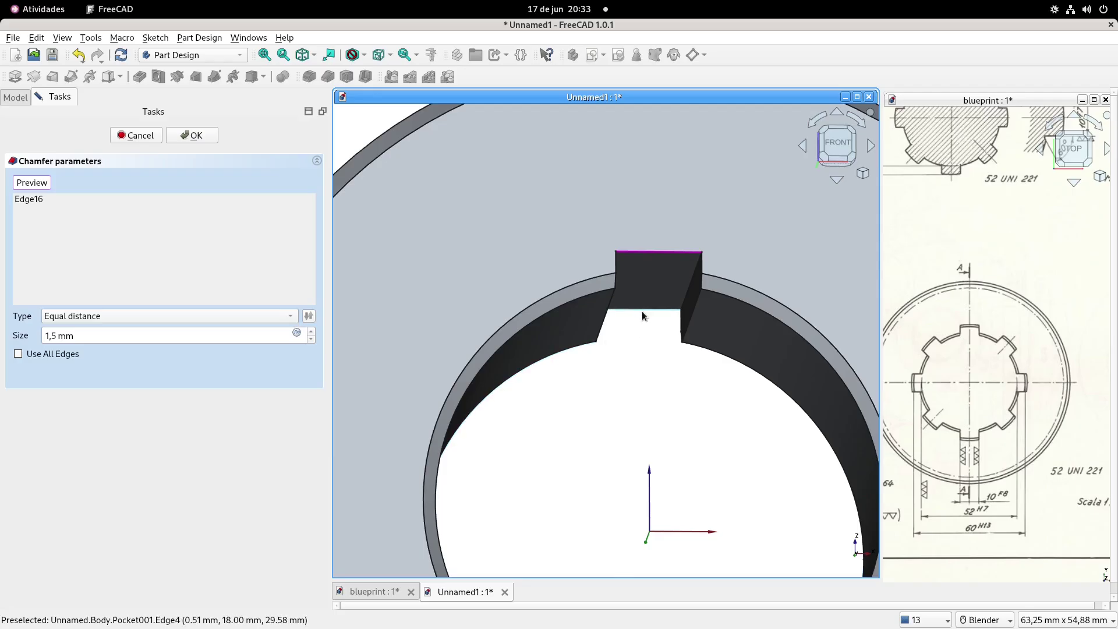
left_click(195, 135)
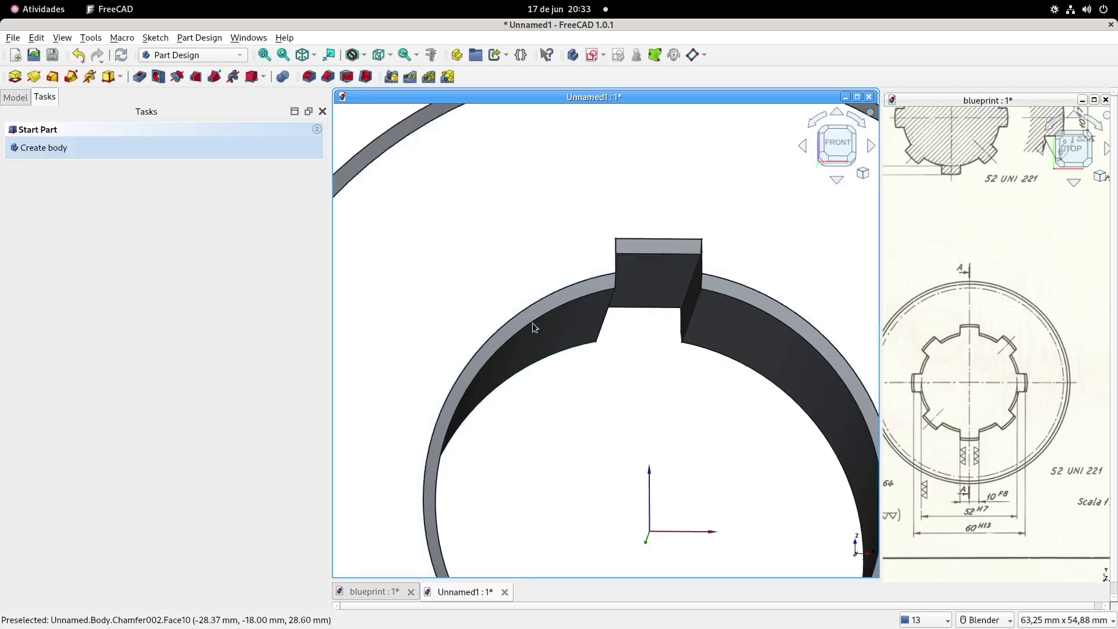
Polar-pattern the groove pocket and its chamfer around the normal sketch axis with 8 occurrences over 360°.
scroll(626, 371, "down", 4)
middle_click_drag(646, 302, 617, 349)
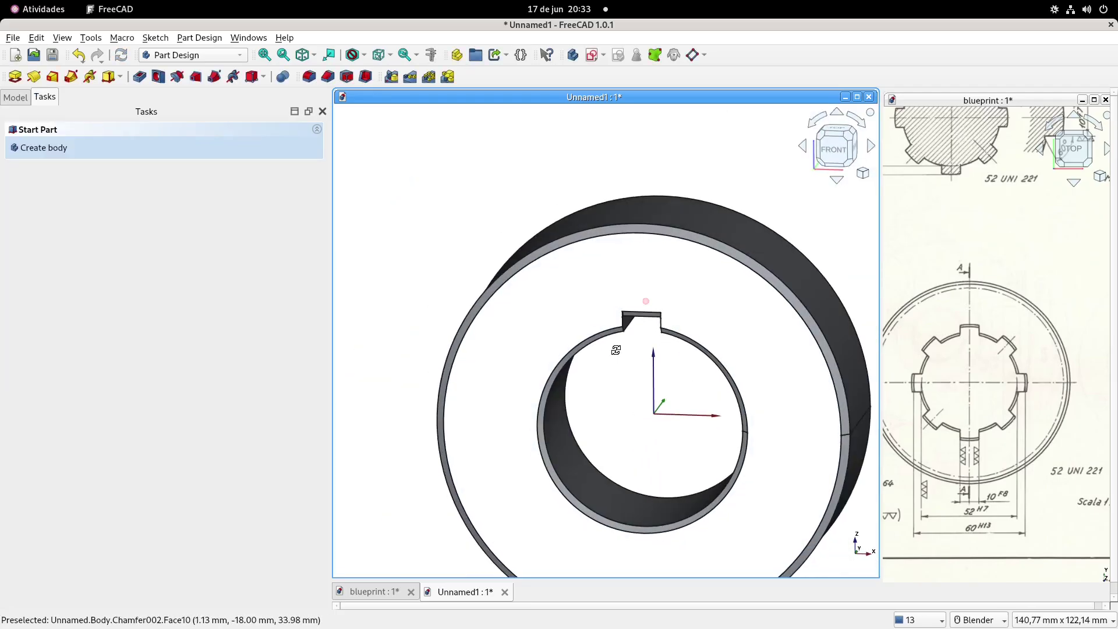
scroll(619, 364, "down", 1)
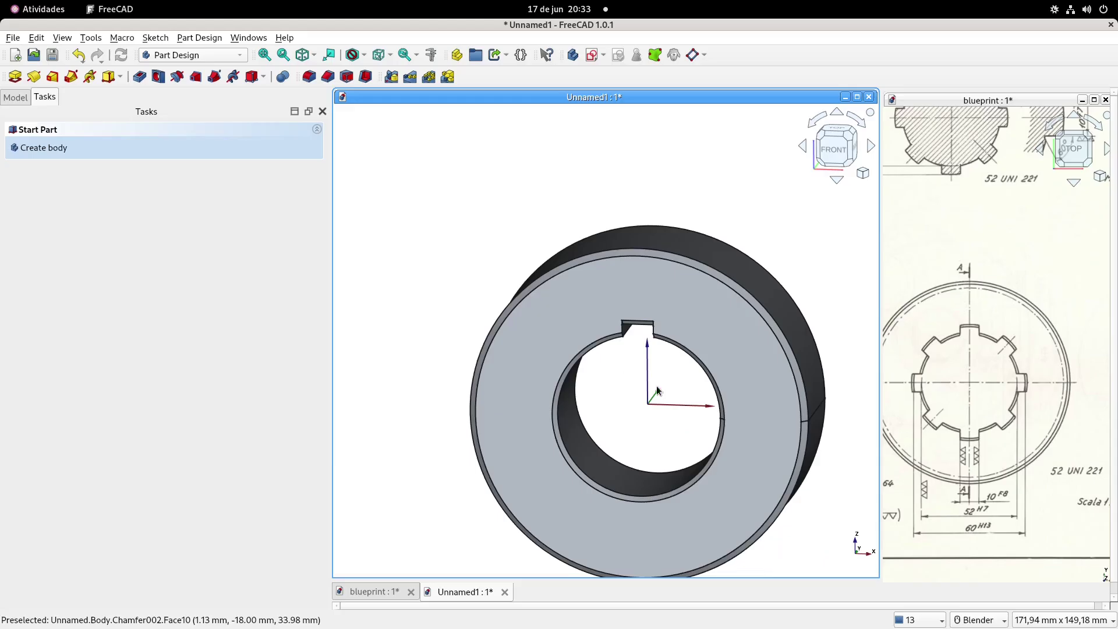
left_click(24, 101)
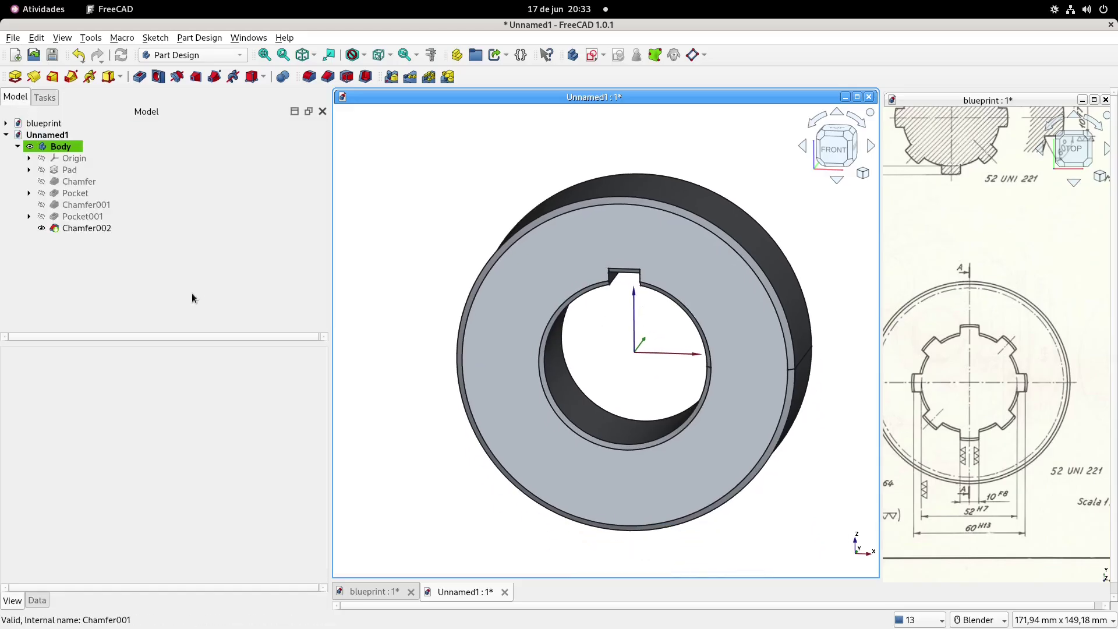
left_click(87, 217)
left_click(87, 228, "ctrl")
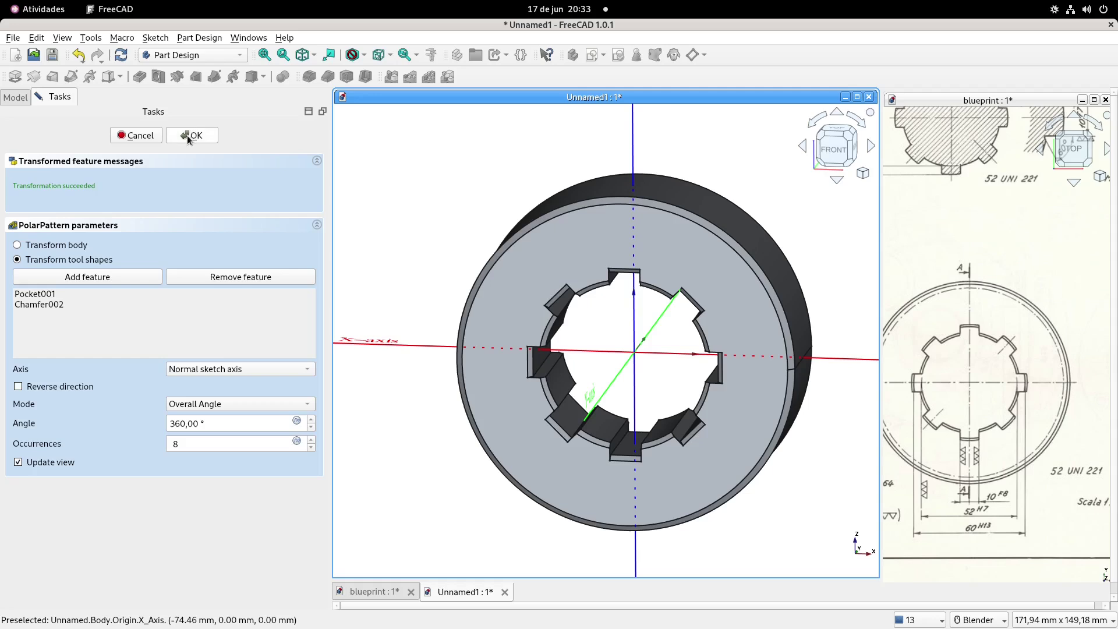
Set the hub body's transparency to 25.
middle_click_drag(565, 383, 524, 349)
left_click(58, 148)
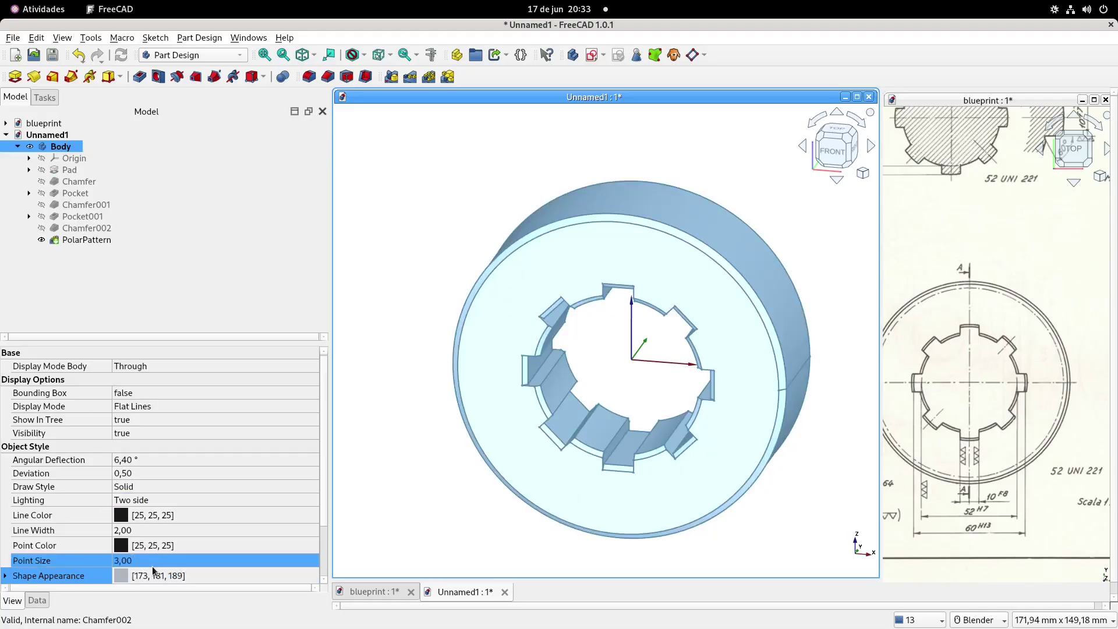
scroll(142, 536, "down", 2)
left_click(140, 525)
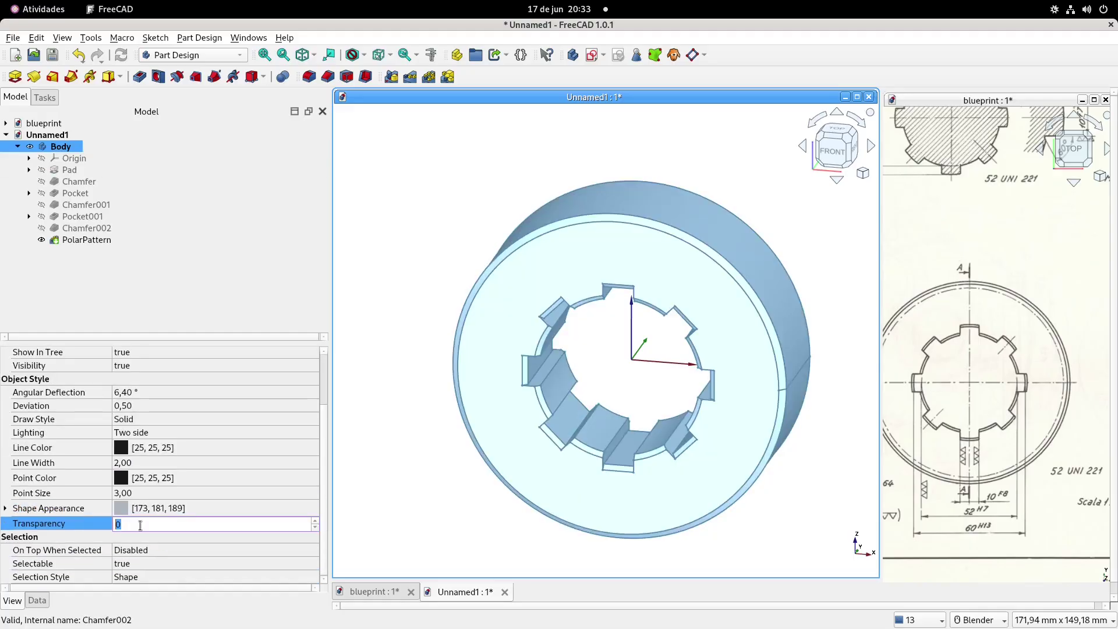
type("25")
key("Return")
Change the hub body's shape appearance colour to light cyan and deselect the body.
left_click(122, 509)
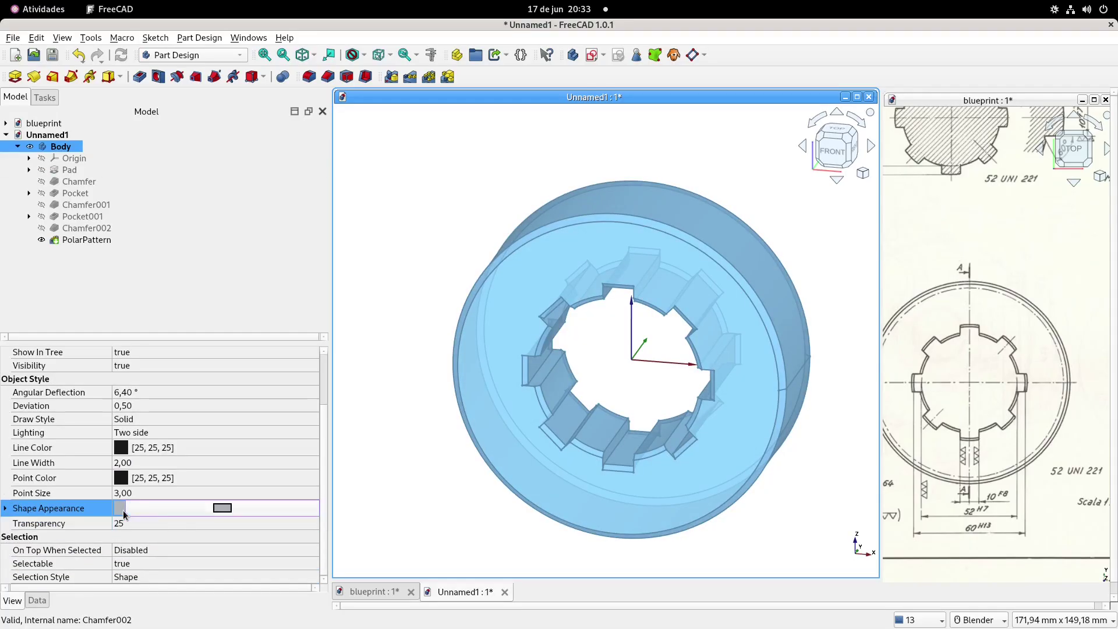
left_click(222, 508)
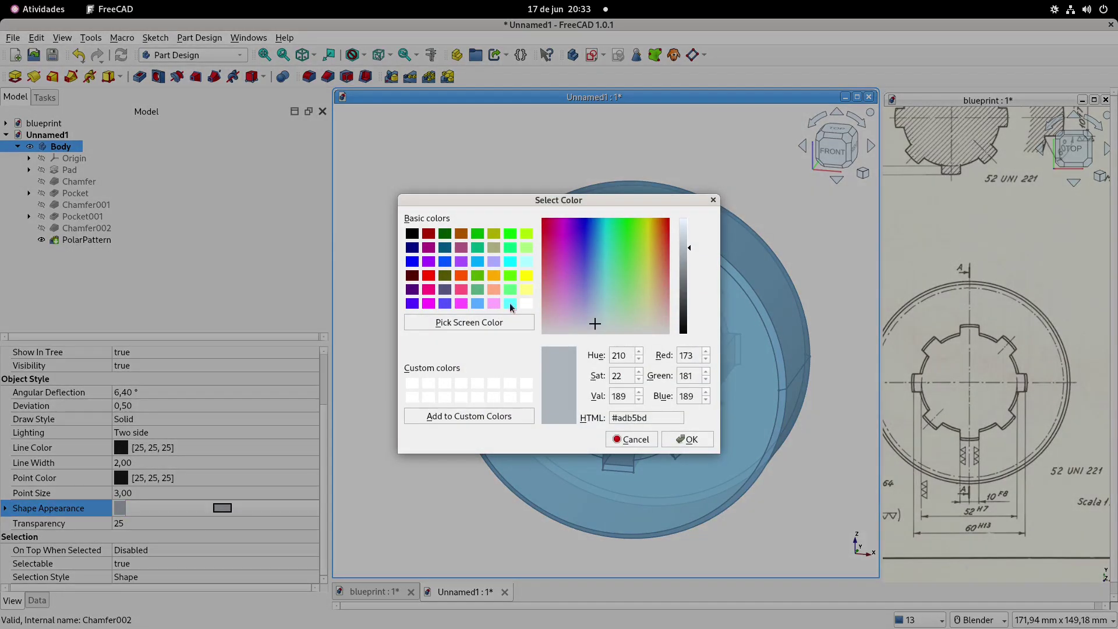
left_click(509, 303)
left_click(690, 439)
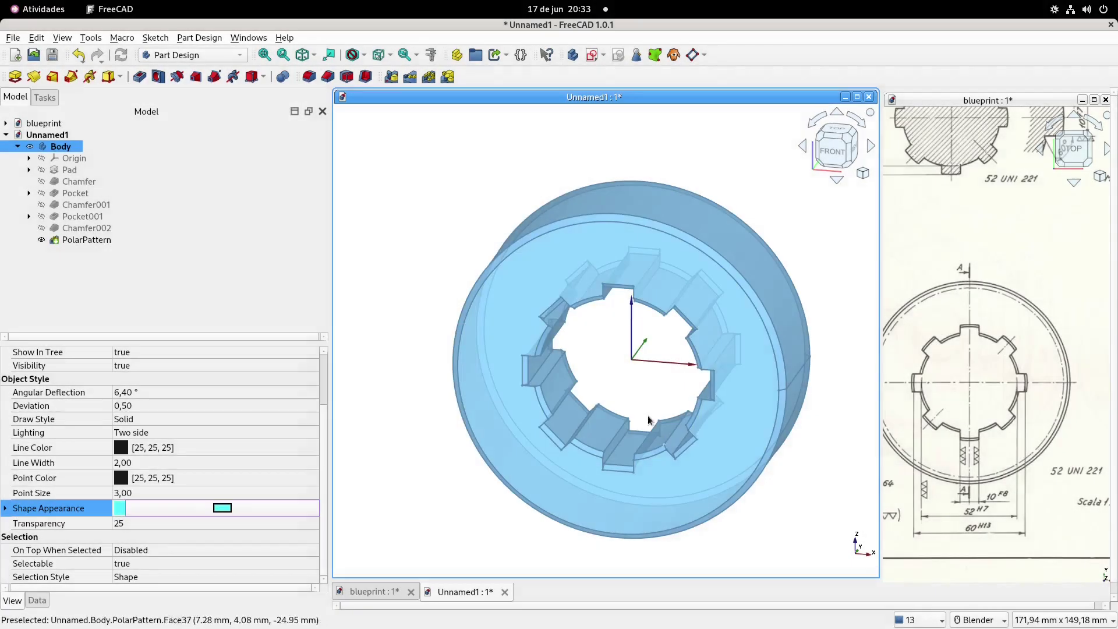
left_click(462, 269)
middle_click_drag(623, 372, 586, 340, "shift")
Save the hub document under a new name as FreeCAD_Beginner_158-part-2.FCStd.
key("ctrl+shift+s")
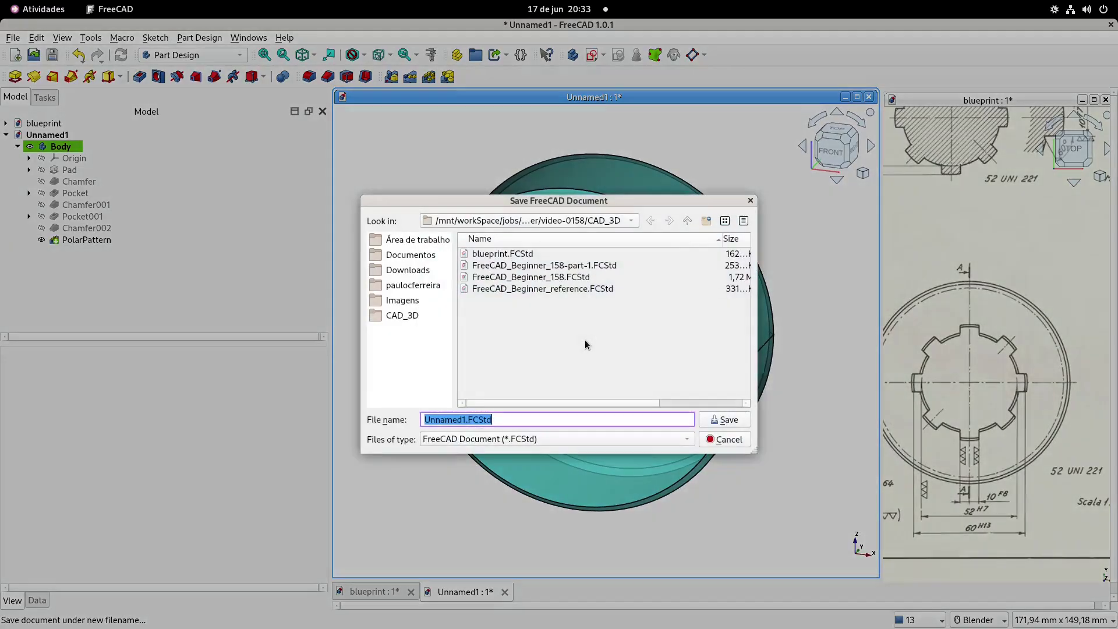
left_click(588, 266)
left_click(573, 421)
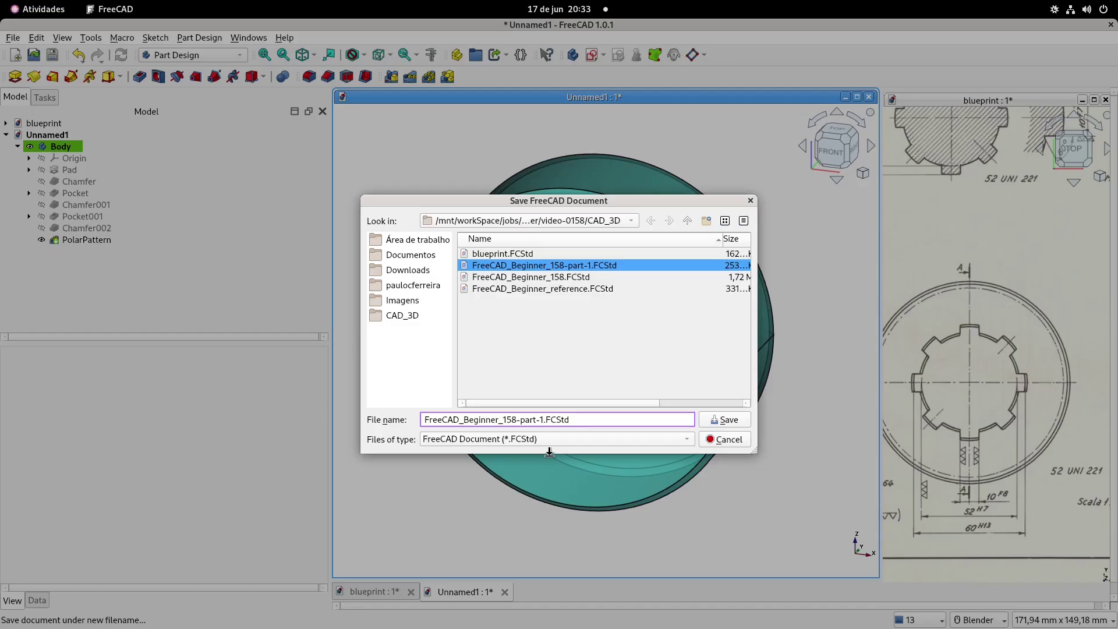
key("BackSpace")
type("2")
left_click(728, 420)
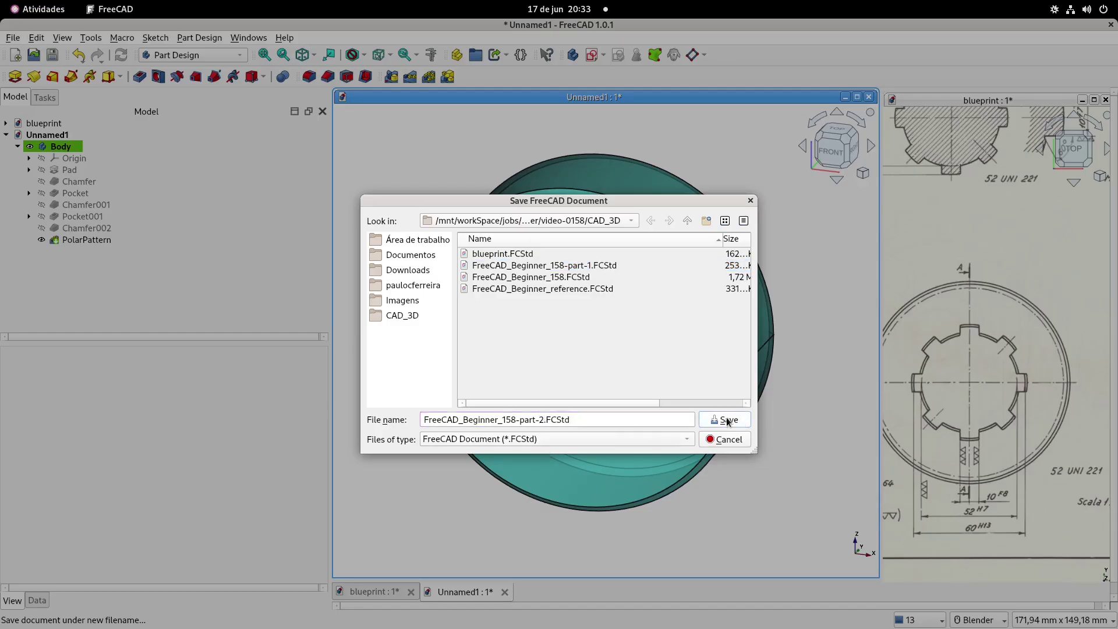
Close the part 2 document and bring the blueprint's shaft and hub views into sight.
middle_click_drag(632, 350, 626, 347, "shift")
scroll(619, 354, "down", 3)
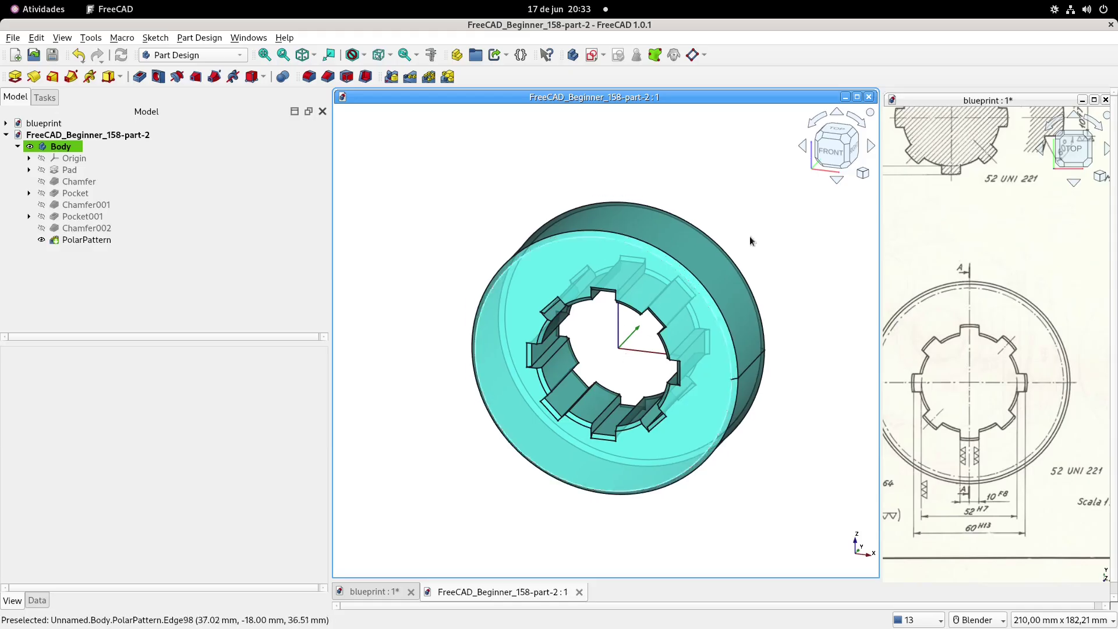
left_click(869, 97)
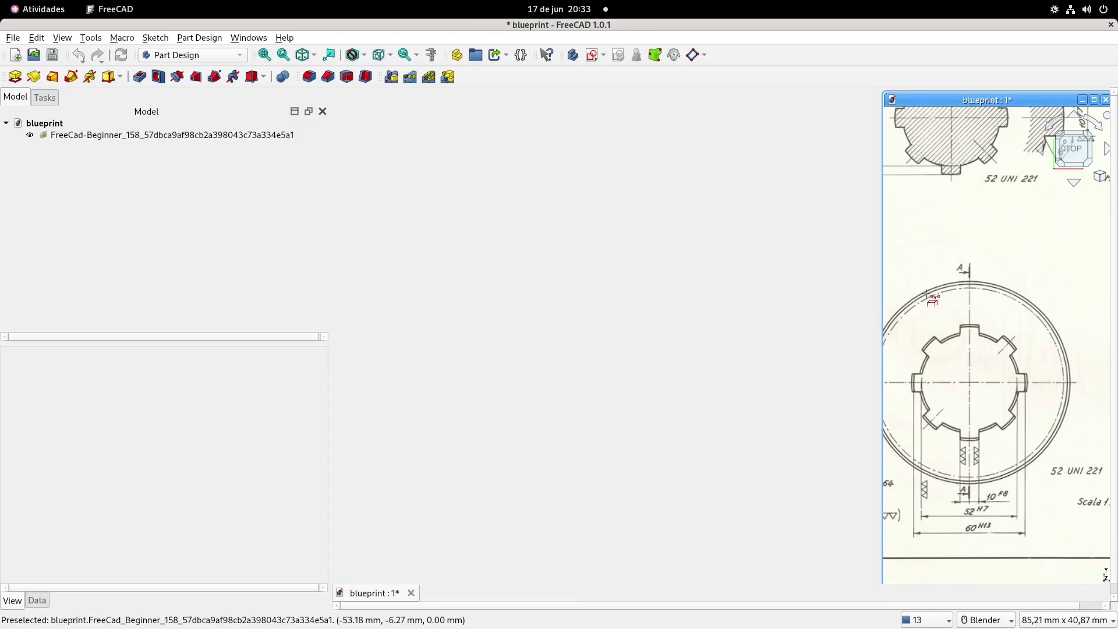
scroll(1018, 386, "down", 5)
scroll(969, 327, "up", 2)
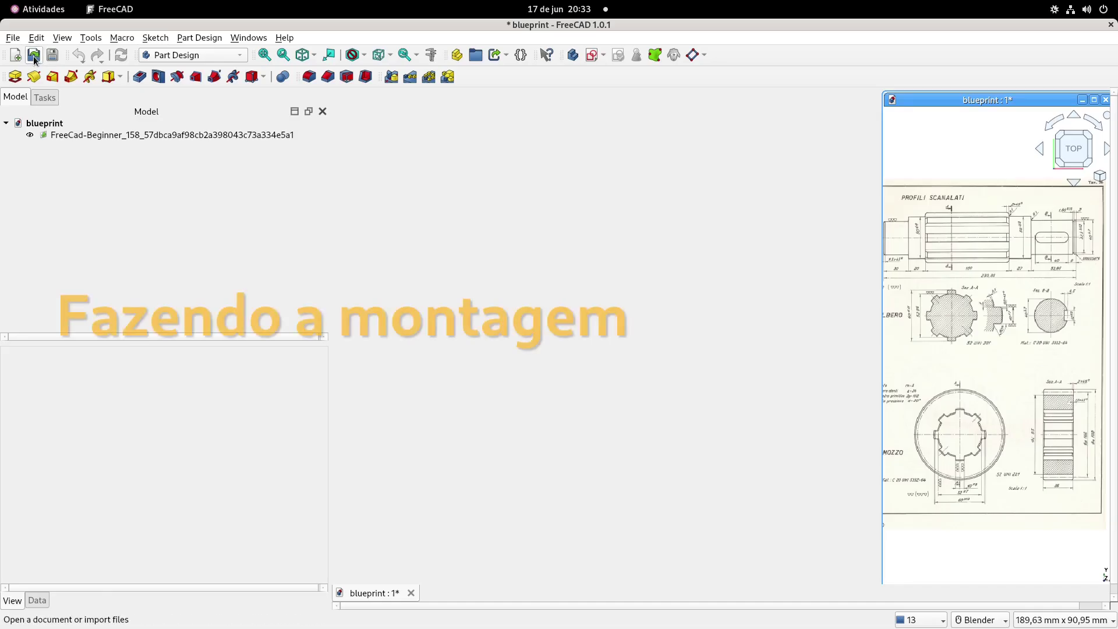
Create a new empty document and enlarge its window to fill the space beside the blueprint.
left_click(16, 56)
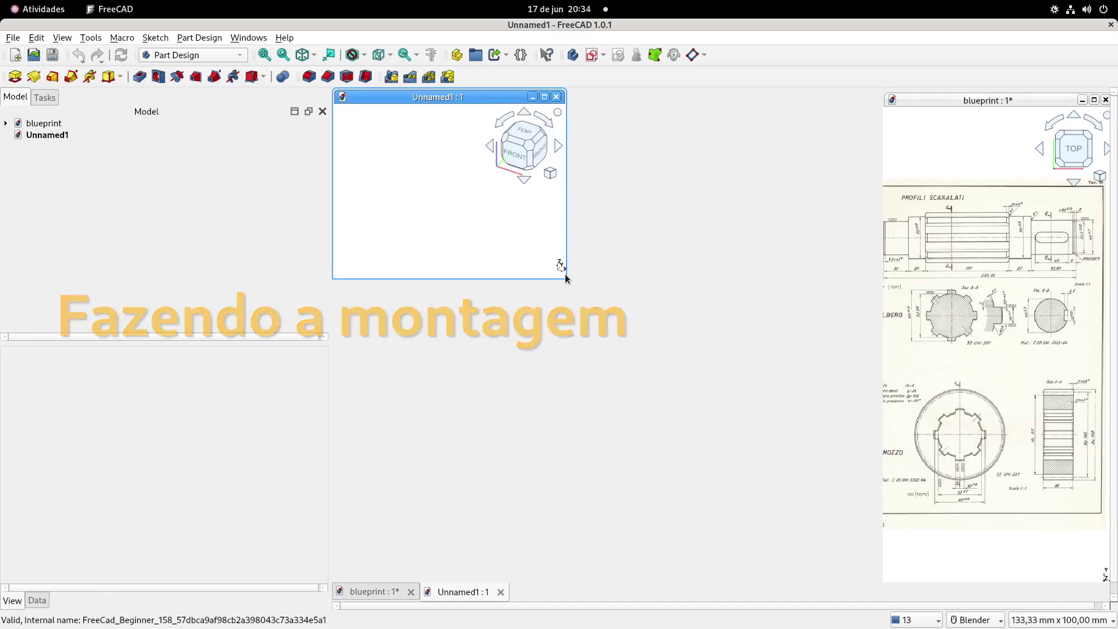
left_click_drag(565, 279, 881, 581)
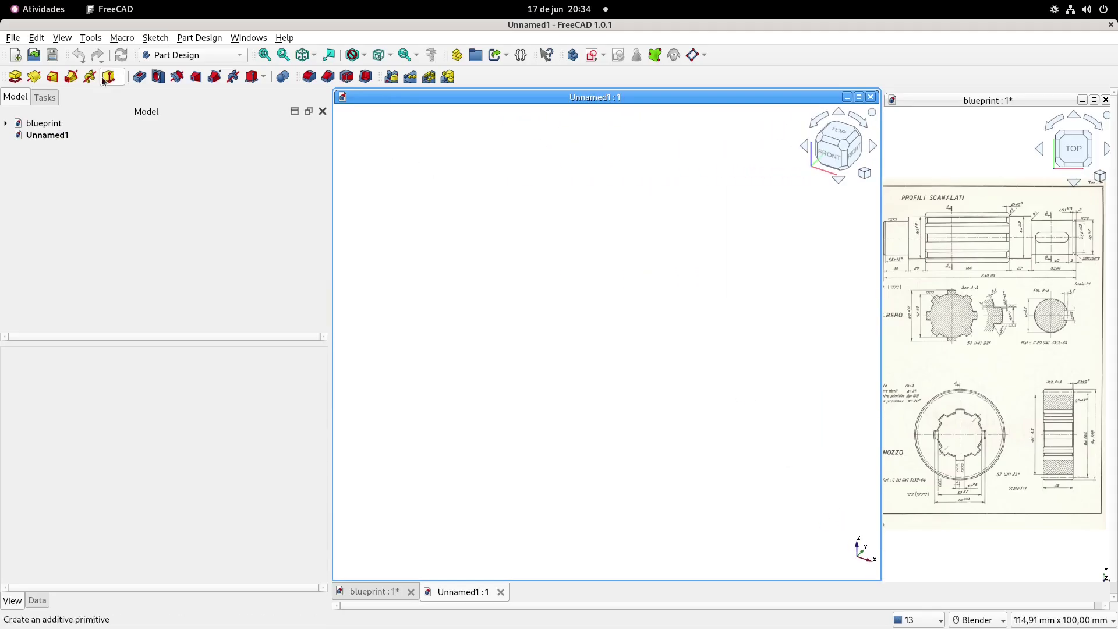
left_click(589, 341)
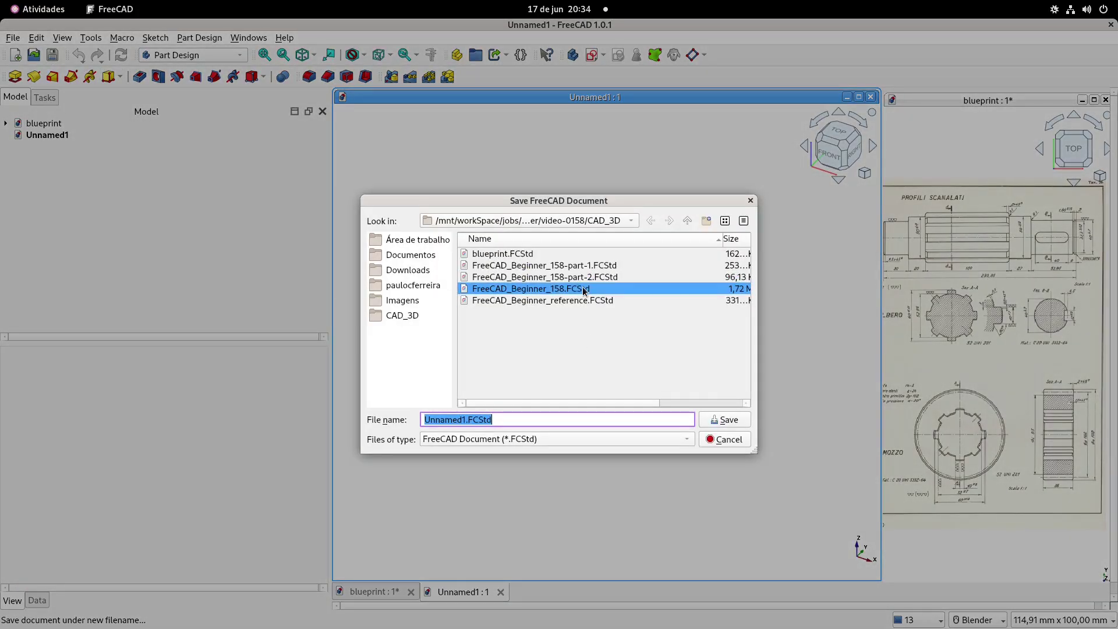
Save the empty document over the existing FreeCAD_Beginner_158.FCStd and switch to the A2plus workbench.
double_click(563, 289)
left_click(655, 349)
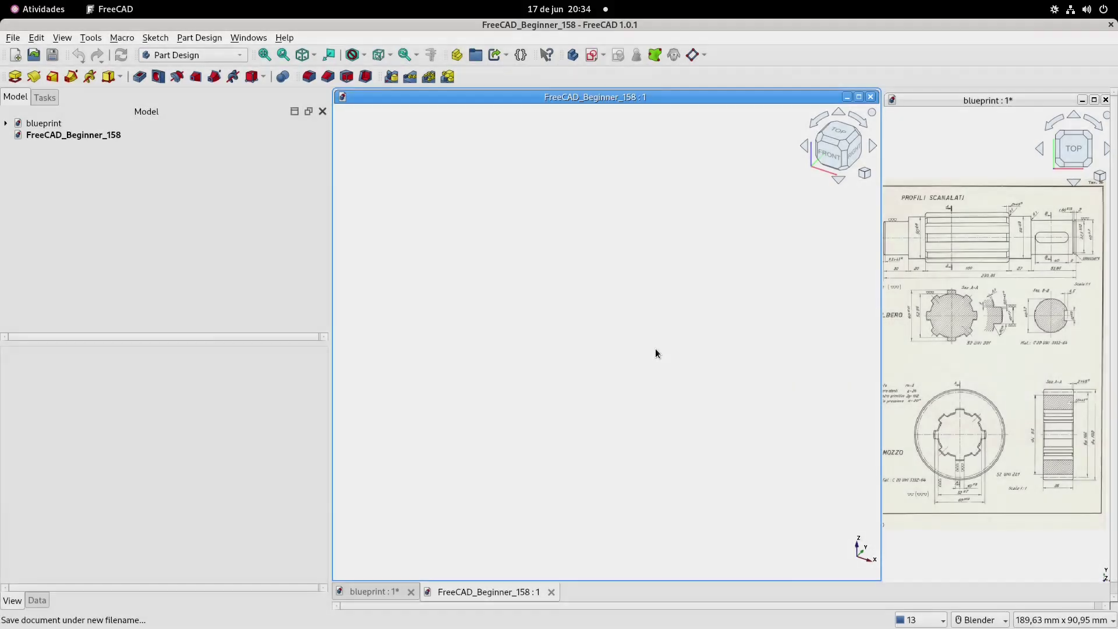
left_click(208, 54)
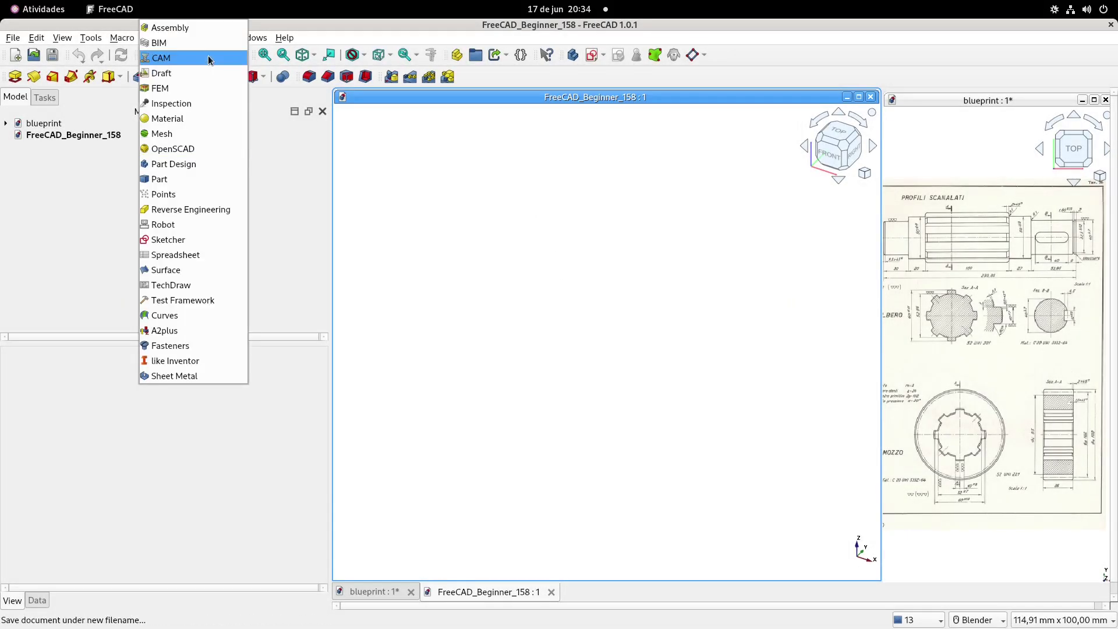
left_click(185, 330)
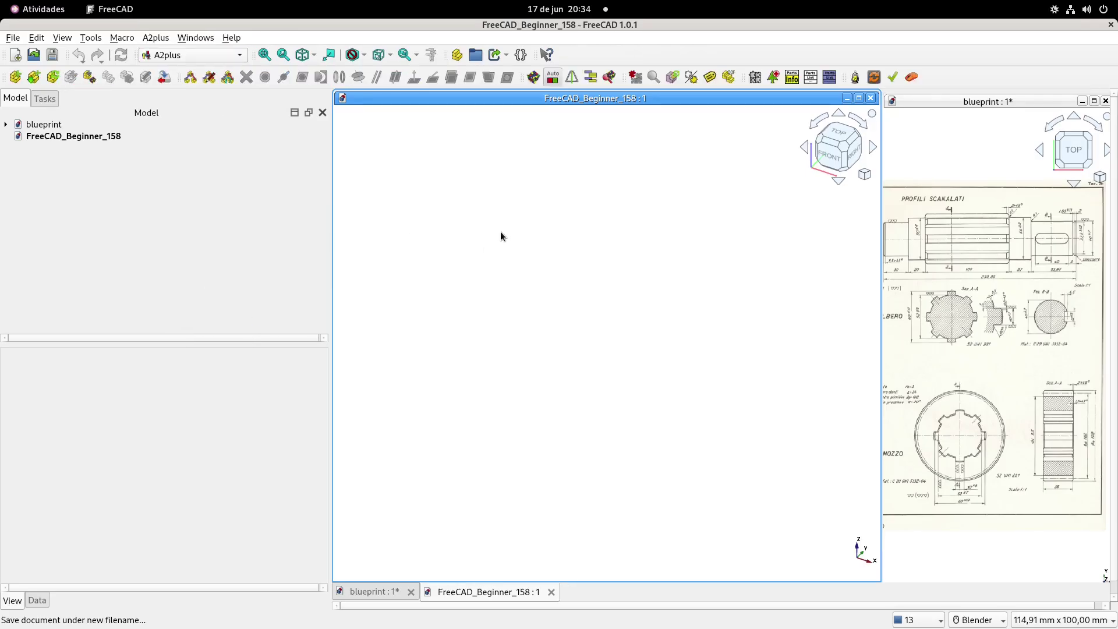
Look up the A2plus workbench in the Addon Manager by searching for "a2", and close the manager.
left_click(91, 37)
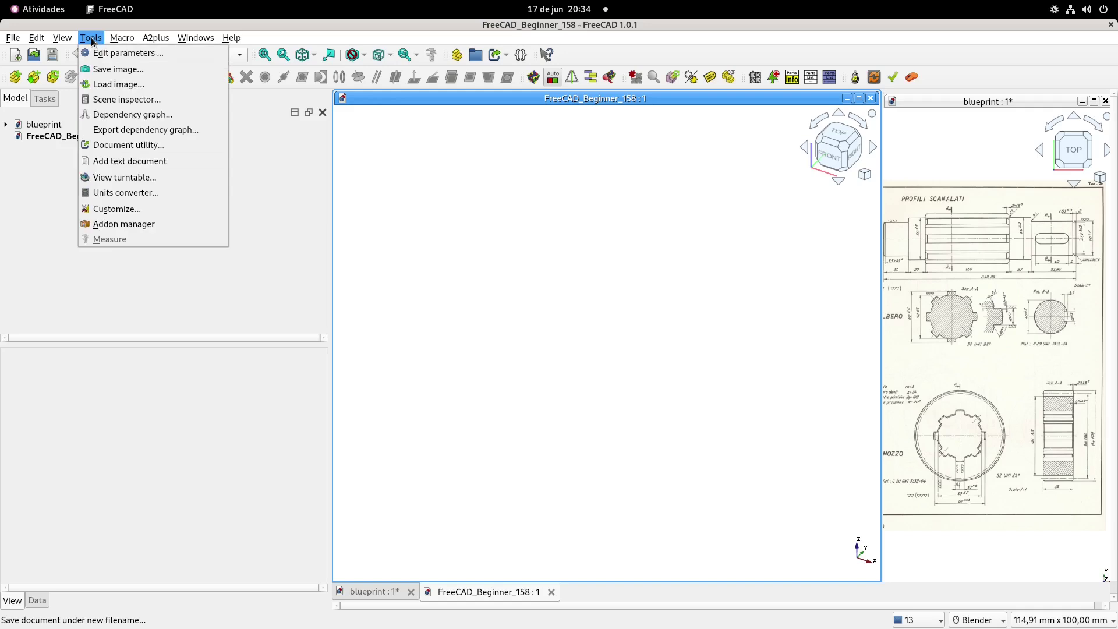
left_click(138, 224)
left_click(522, 175)
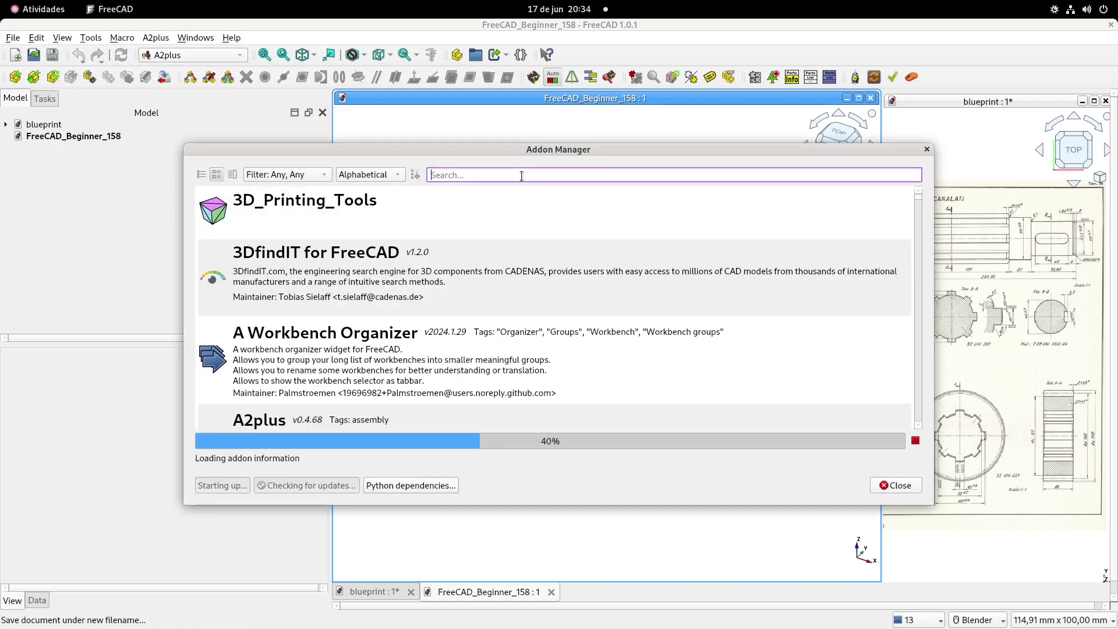
type("a")
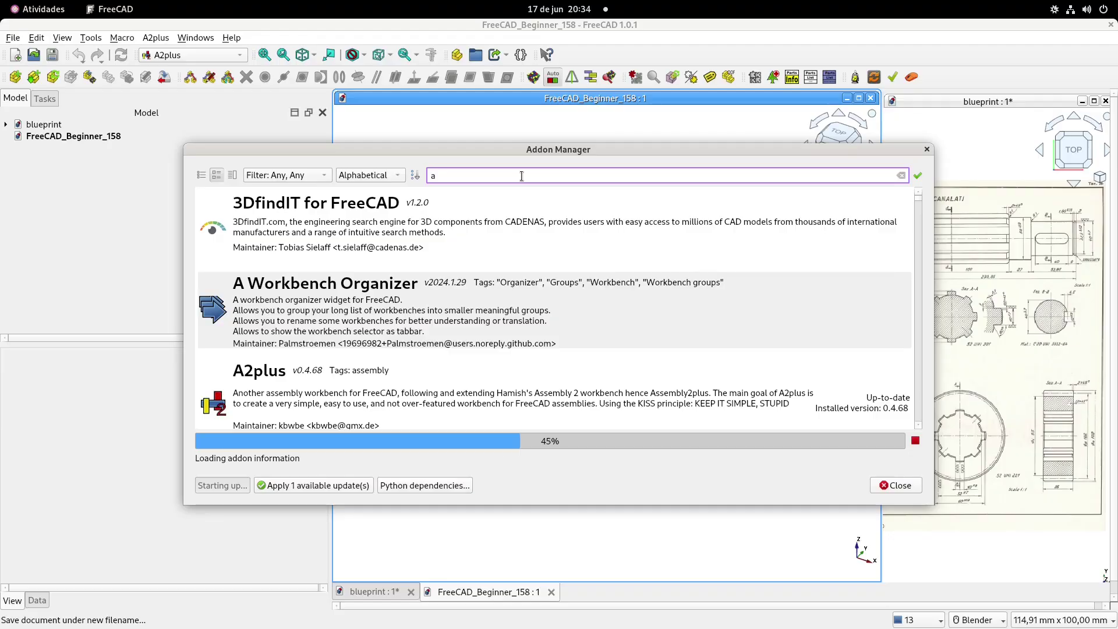
type("2")
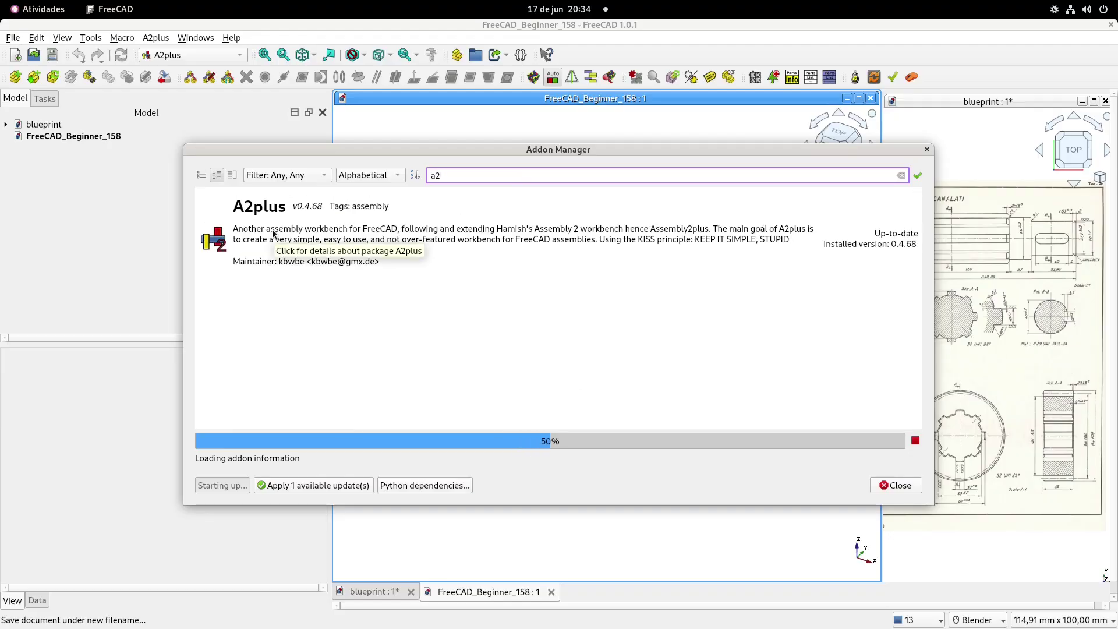
left_click(906, 487)
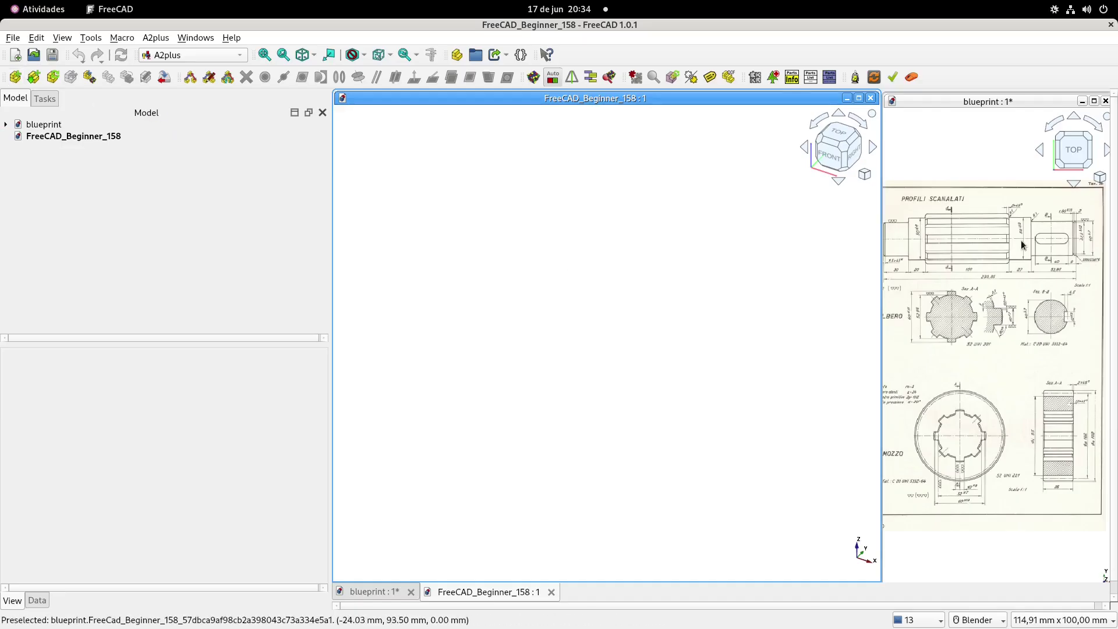
Add the shaft to the assembly from the external file FreeCAD_Beginner_158-part-1.FCStd.
left_click(15, 79)
left_click(579, 268)
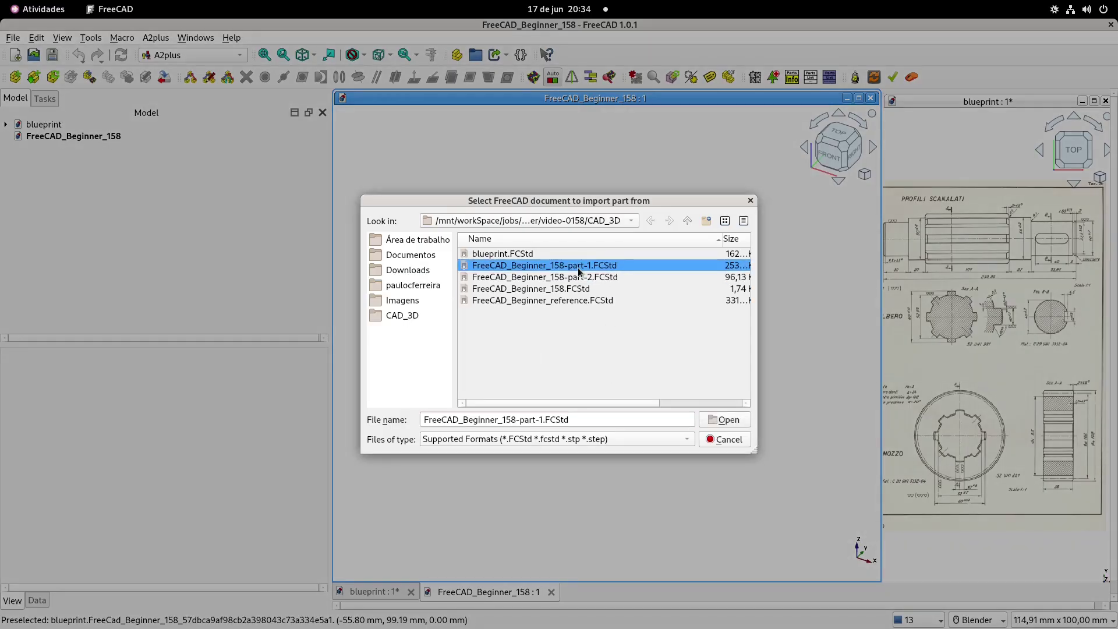
double_click(579, 267)
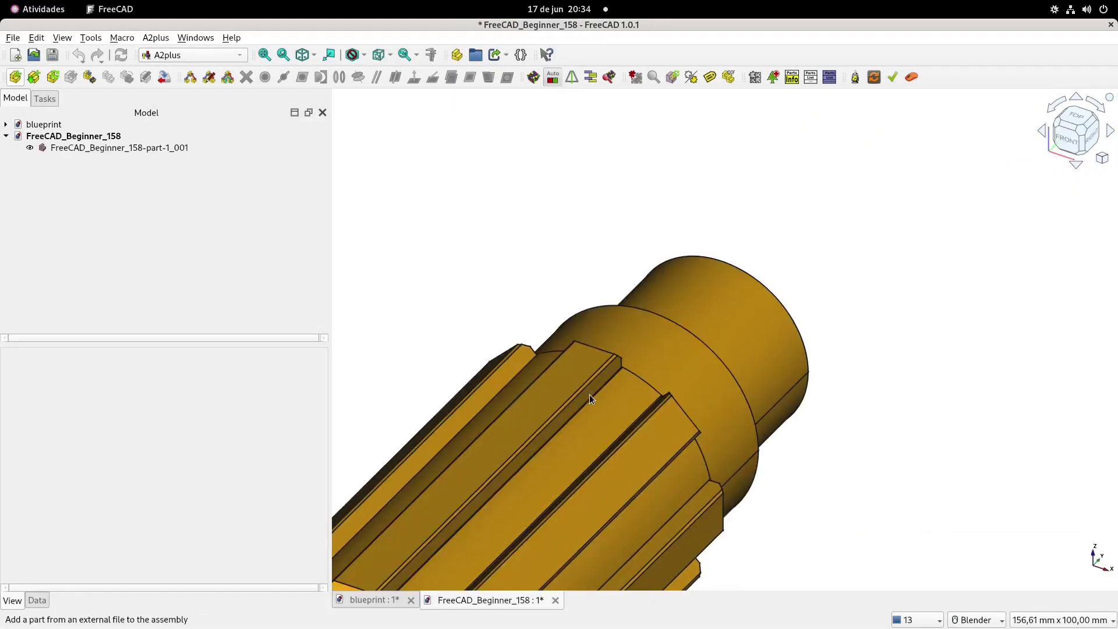
scroll(589, 393, "down", 6)
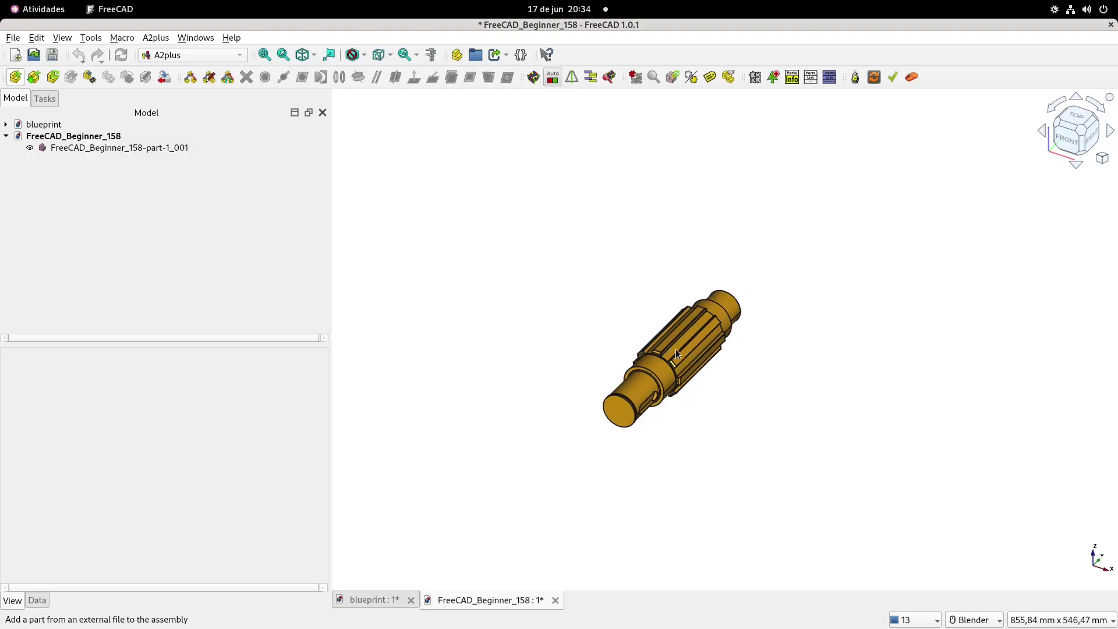
middle_click_drag(675, 350, 652, 352, "shift")
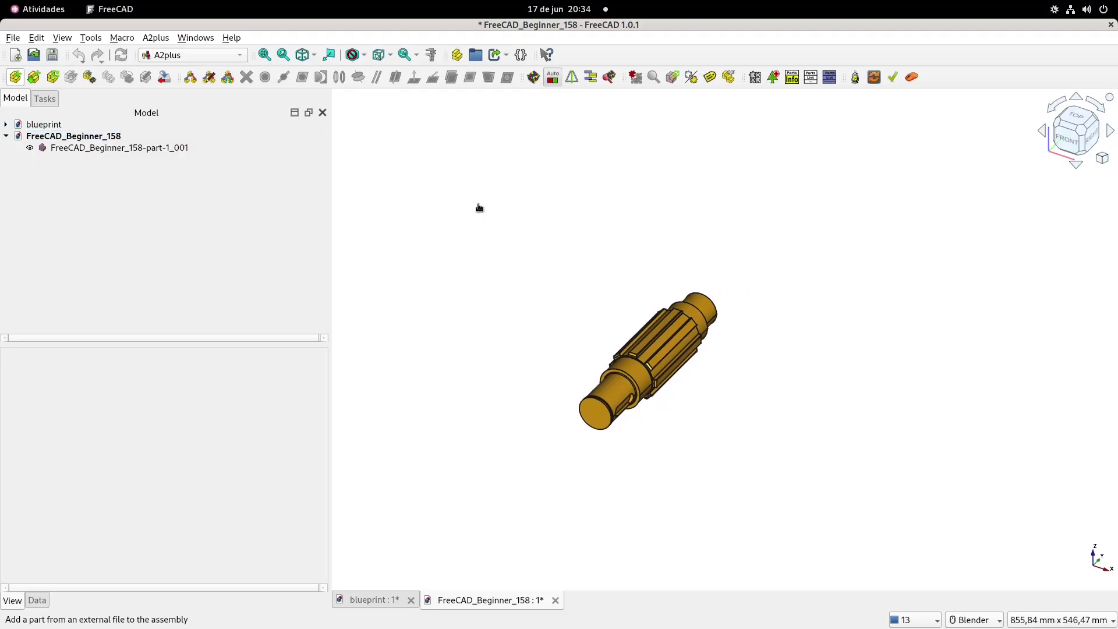
Add the hub from FreeCAD_Beginner_158-part-2.FCStd and place it beside the shaft.
left_click(14, 81)
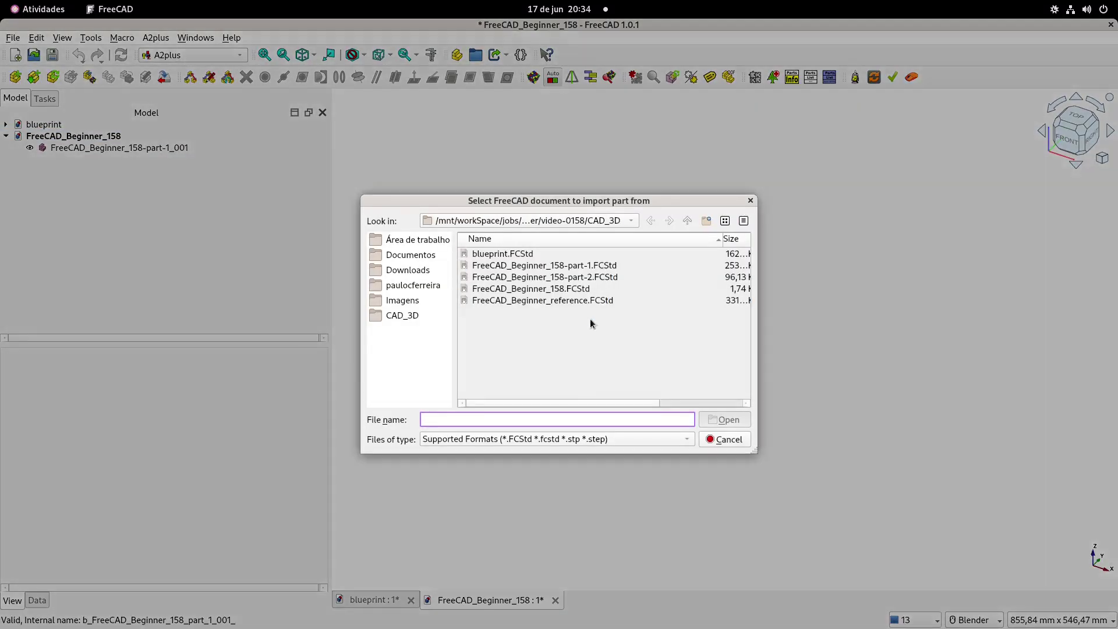
double_click(582, 274)
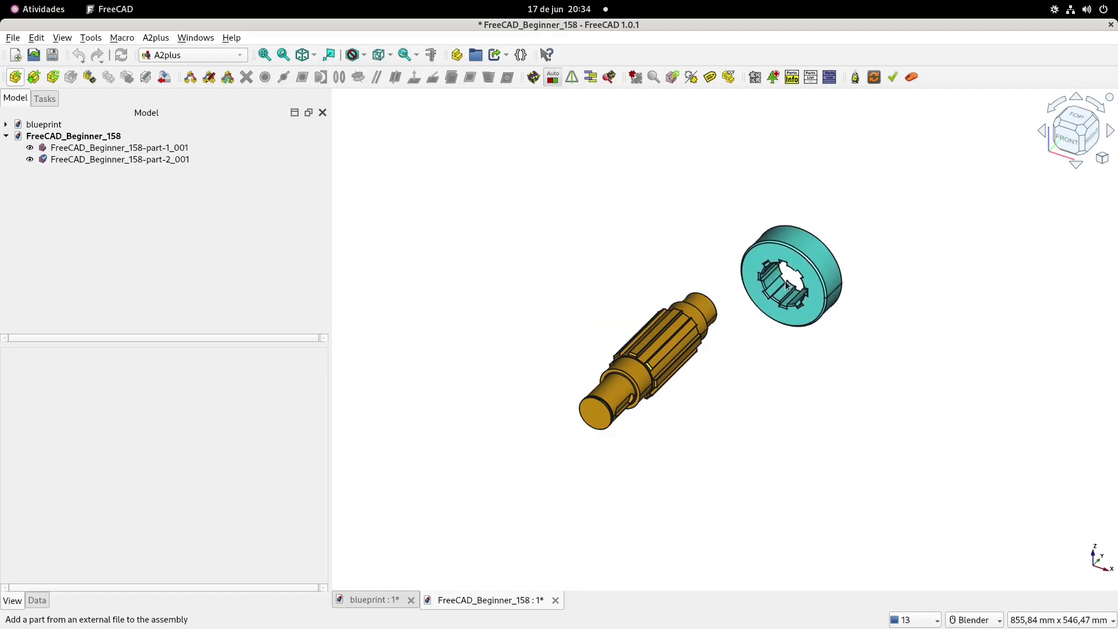
left_click(742, 272)
scroll(733, 275, "up", 4)
middle_click_drag(612, 361, 572, 300, "shift")
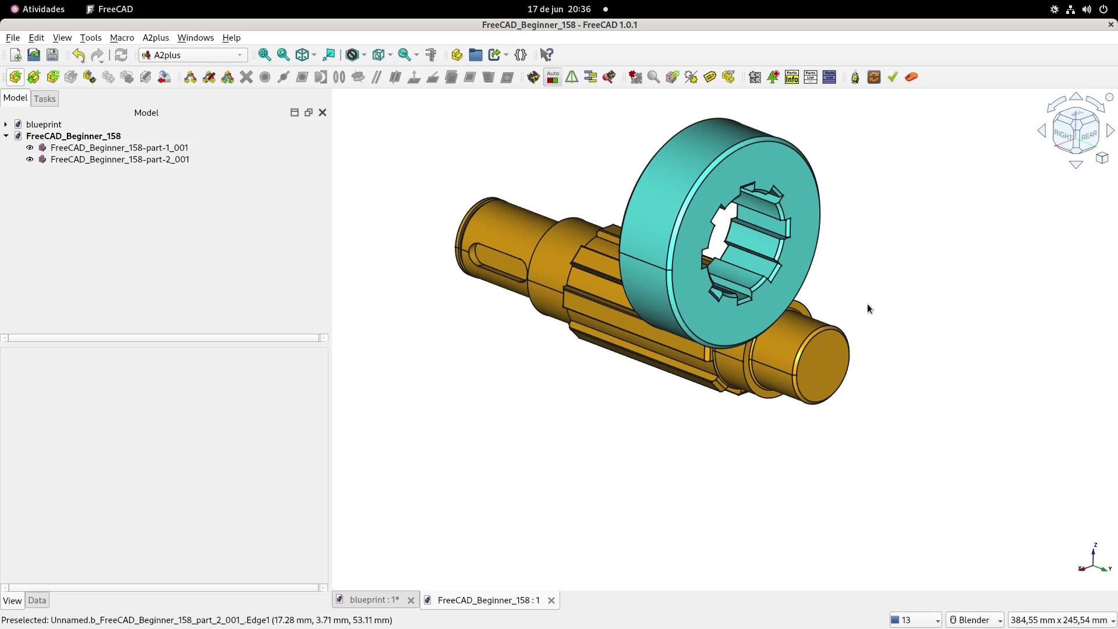
Constrain a shaft spline's outer face to a hub groove's bottom face with a center-of-mass constraint, direction aligned and 0 mm offset.
middle_click_drag(844, 261, 721, 186)
scroll(621, 243, "up", 3)
left_click(619, 249)
scroll(751, 206, "up", 5)
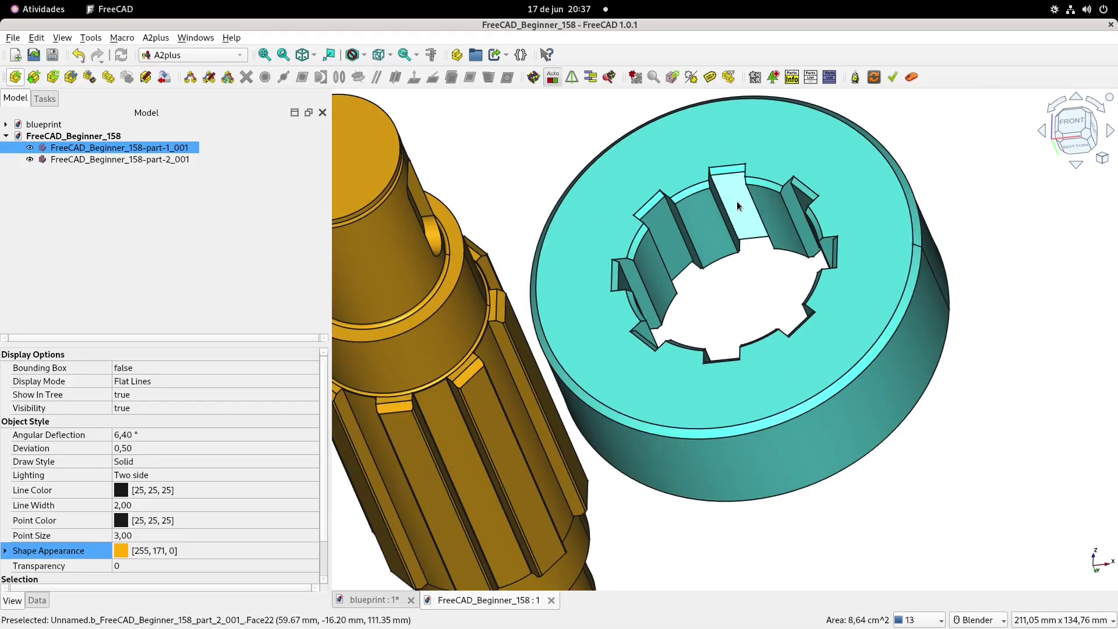
left_click(736, 202, "ctrl")
scroll(736, 202, "down", 2)
middle_click_drag(676, 199, 646, 268)
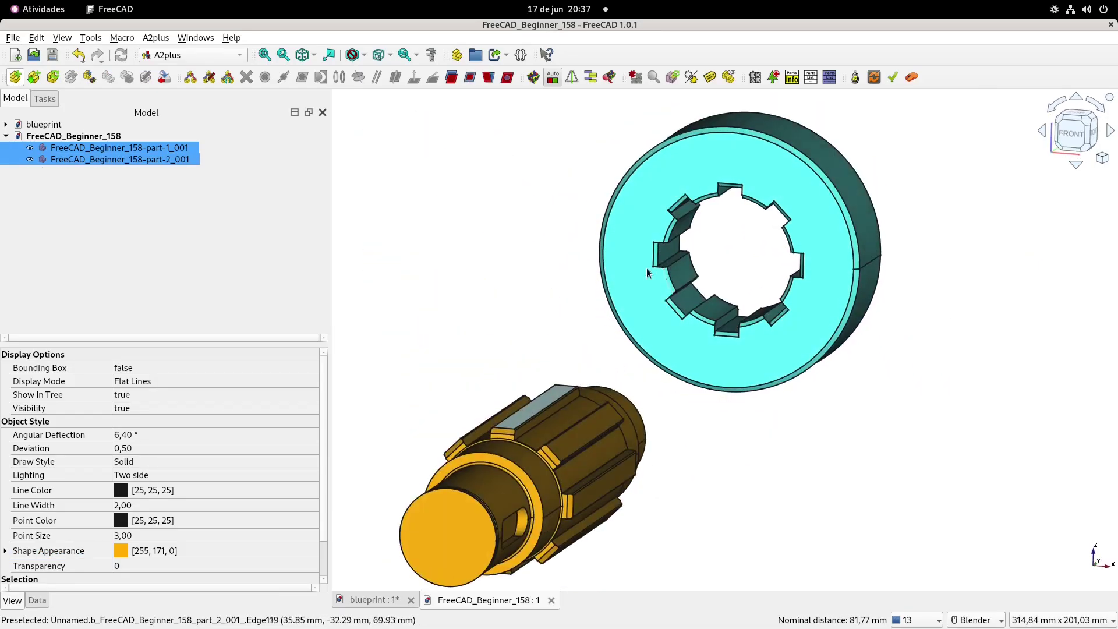
left_click(508, 78)
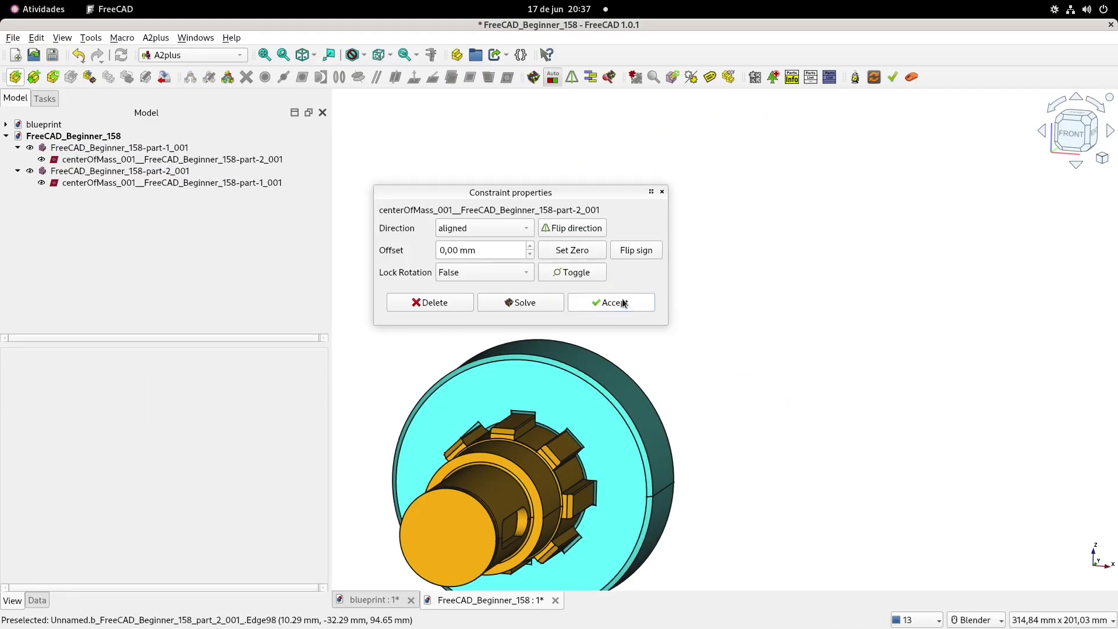
left_click(622, 303)
Inspect the assembled shaft and hub from another angle and collapse both parts' constraint entries in the model tree.
middle_click_drag(616, 332, 711, 300)
middle_click_drag(711, 300, 720, 251, "shift")
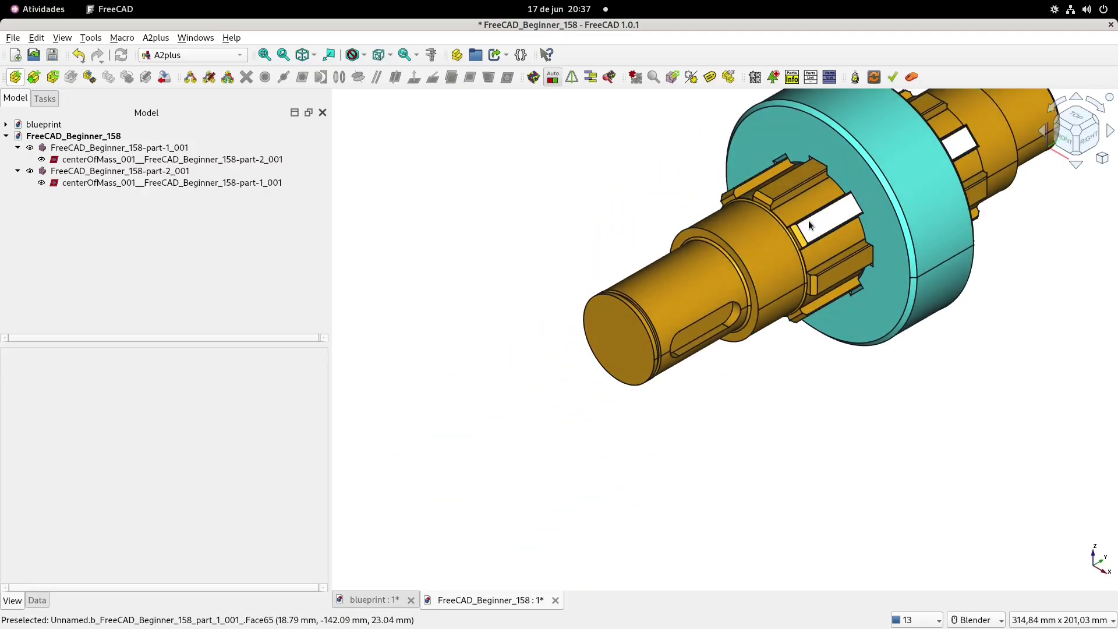
middle_click_drag(826, 204, 746, 299, "shift")
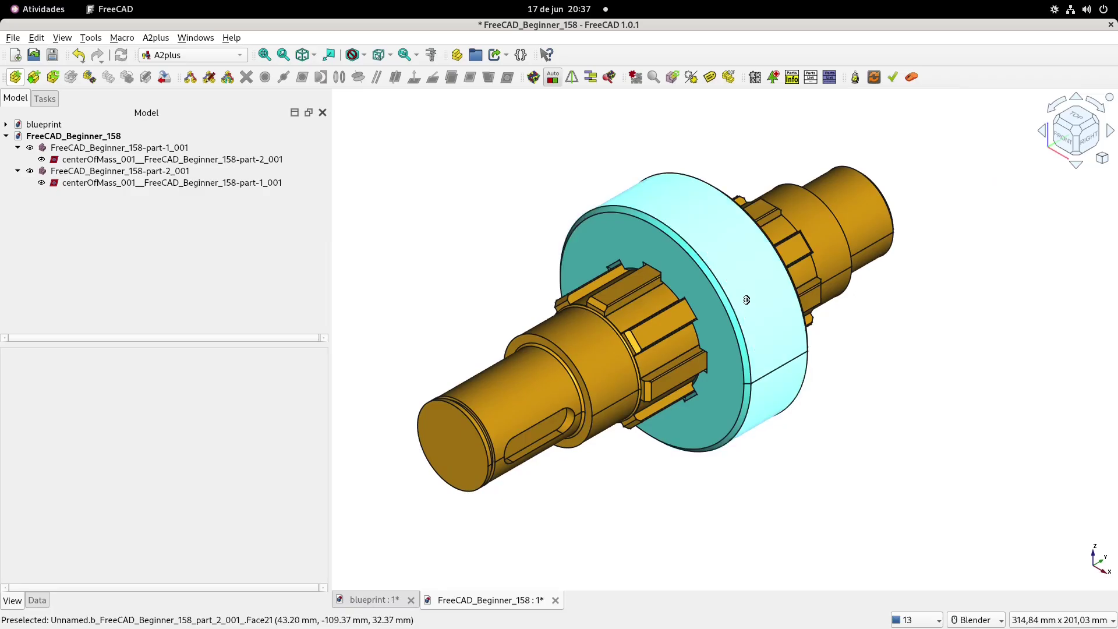
scroll(747, 300, "down", 1)
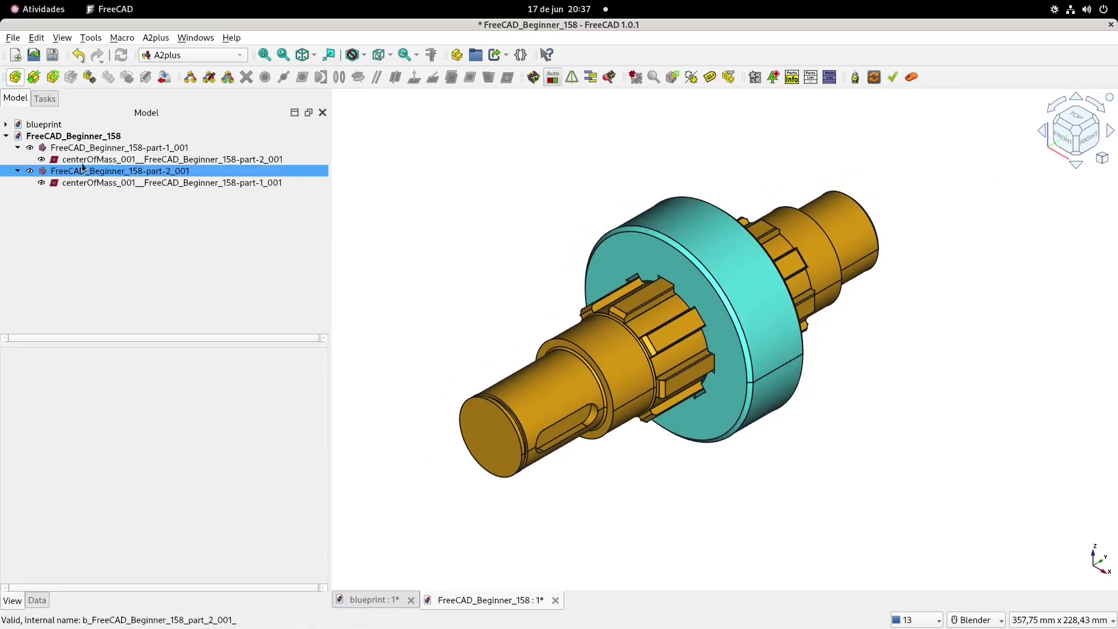
left_click(17, 147)
left_click(17, 159)
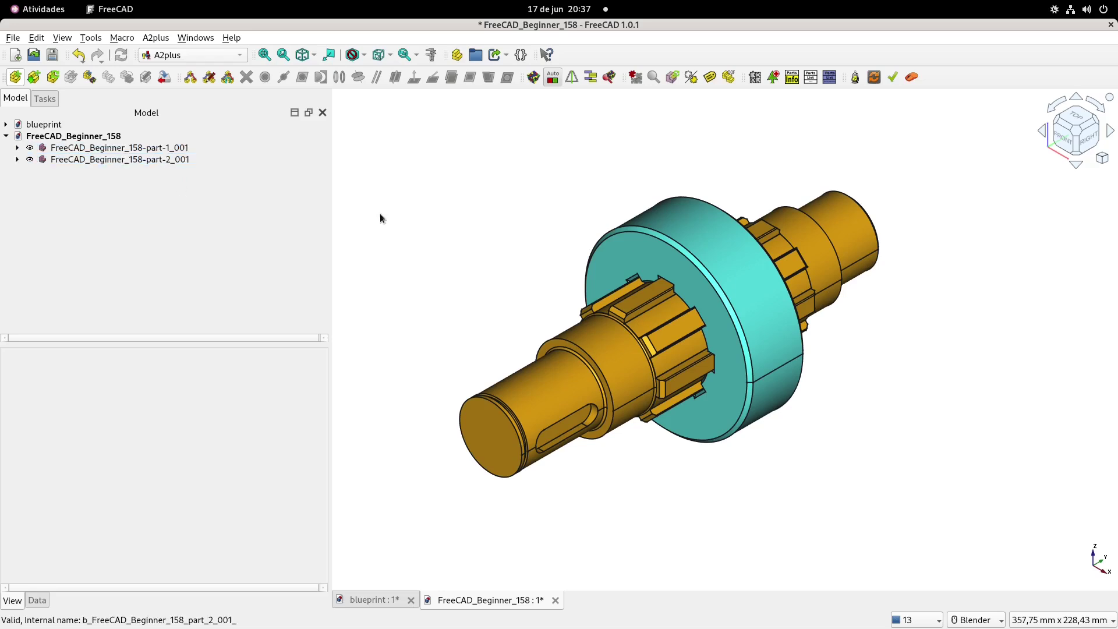
middle_click_drag(454, 218, 492, 227, "shift")
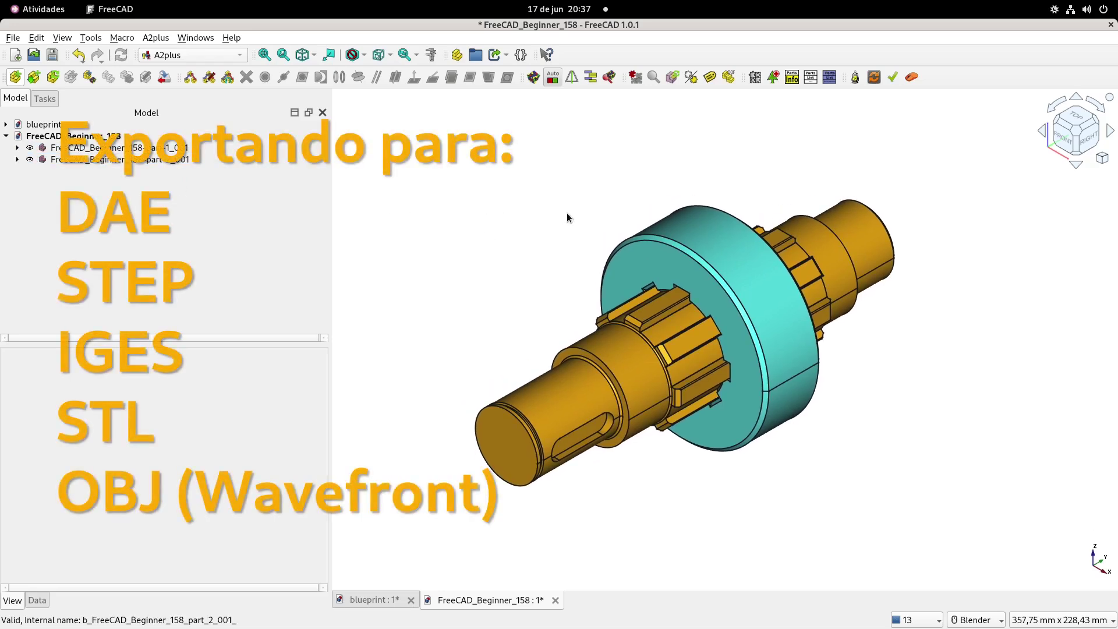
Export the shaft and hub together in Collada format as FreeCAD_Beginner_158.dae and clear the selection.
left_click(95, 148)
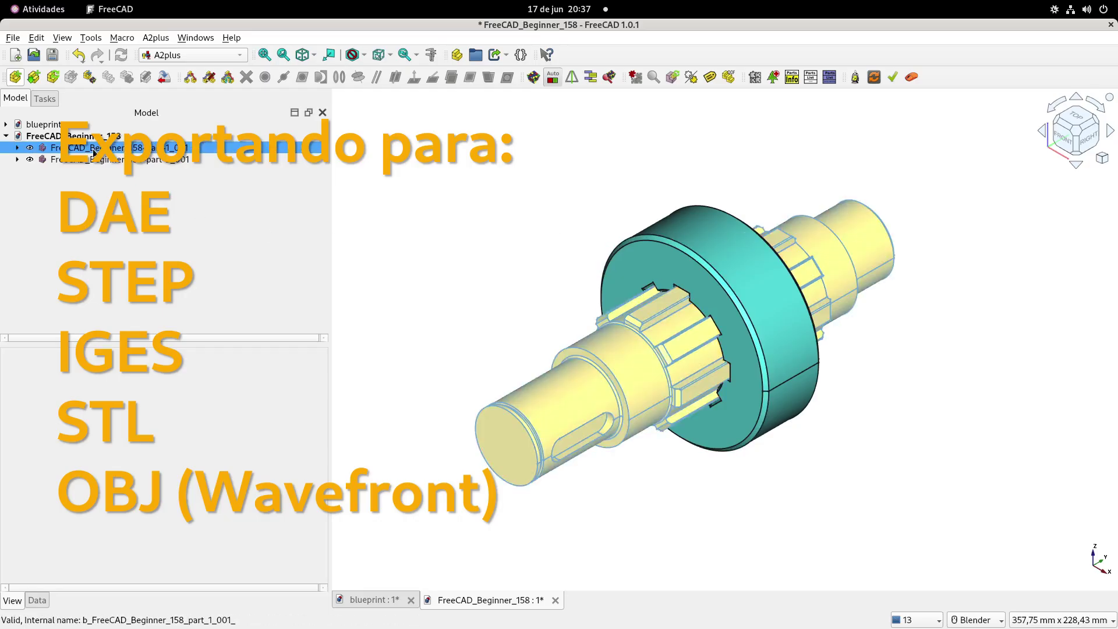
left_click(110, 159, "ctrl")
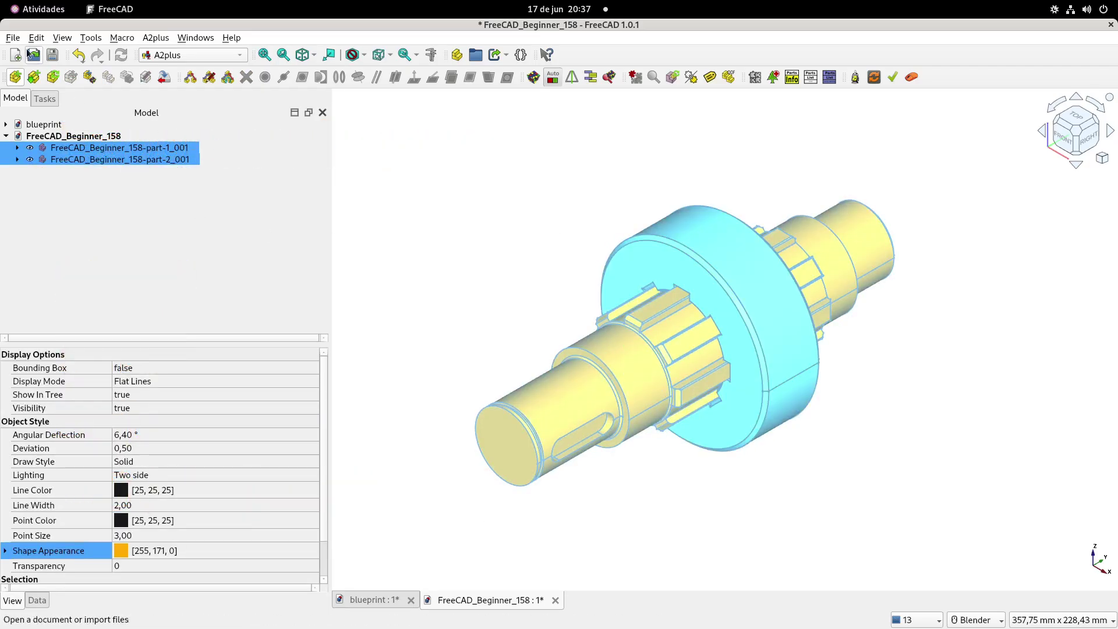
left_click(15, 40)
left_click(41, 223)
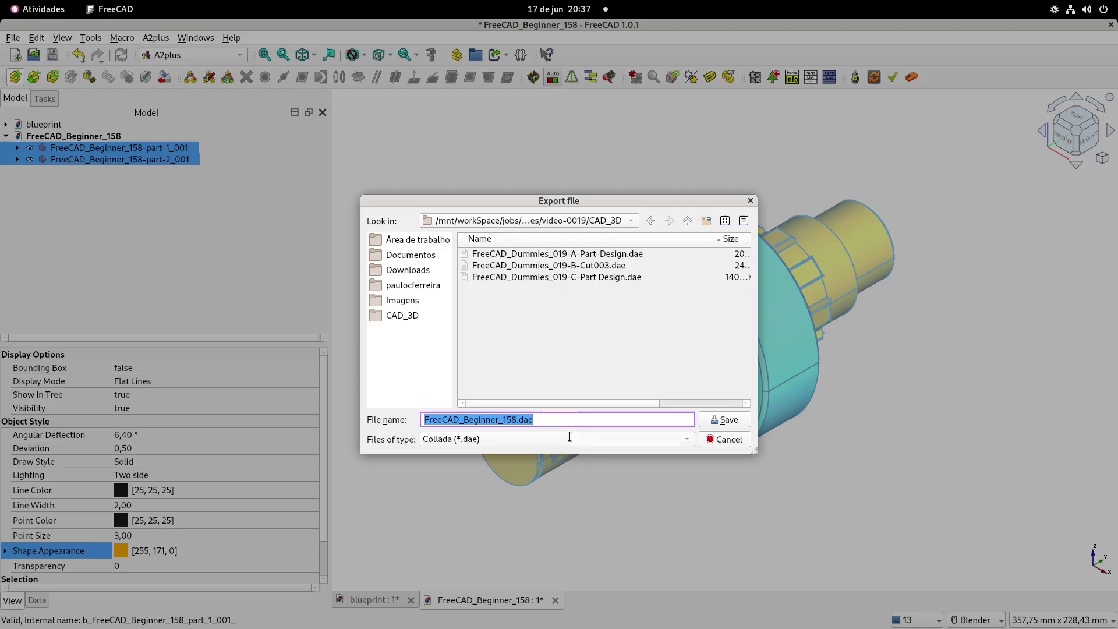
left_click(735, 418)
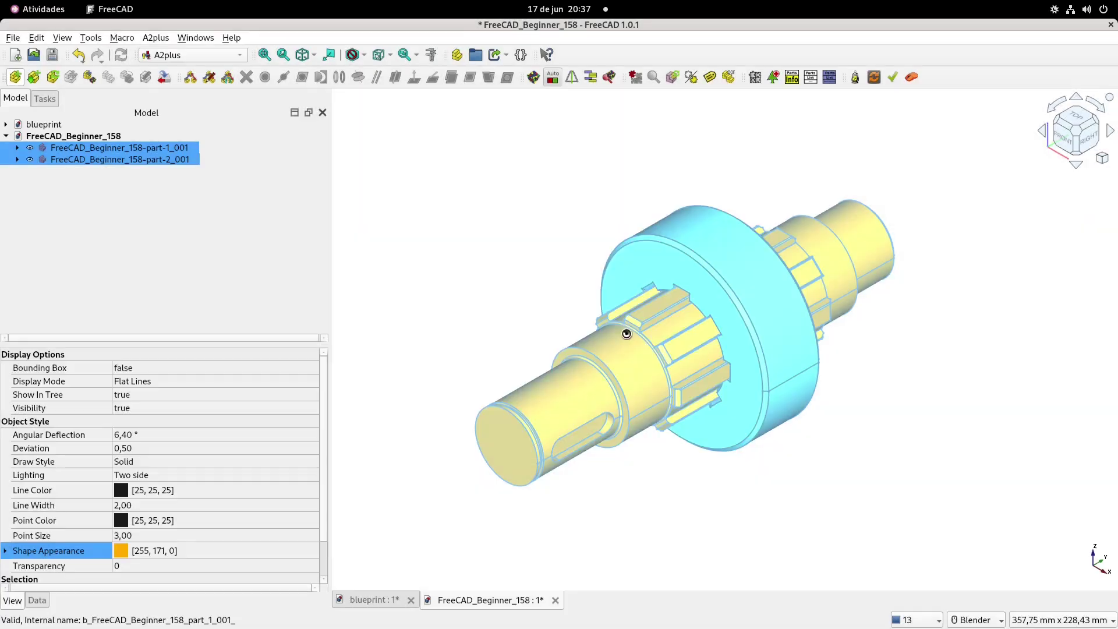
left_click(552, 278)
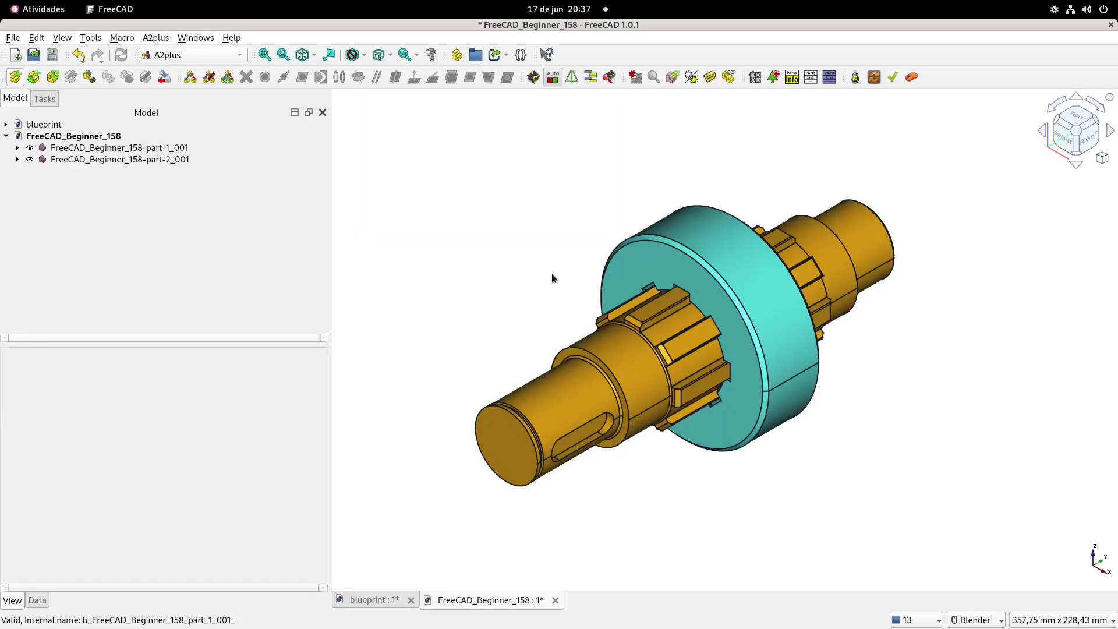
Begin another export of both parts and bring up the available export file formats.
left_click(131, 148)
left_click(124, 160, "ctrl")
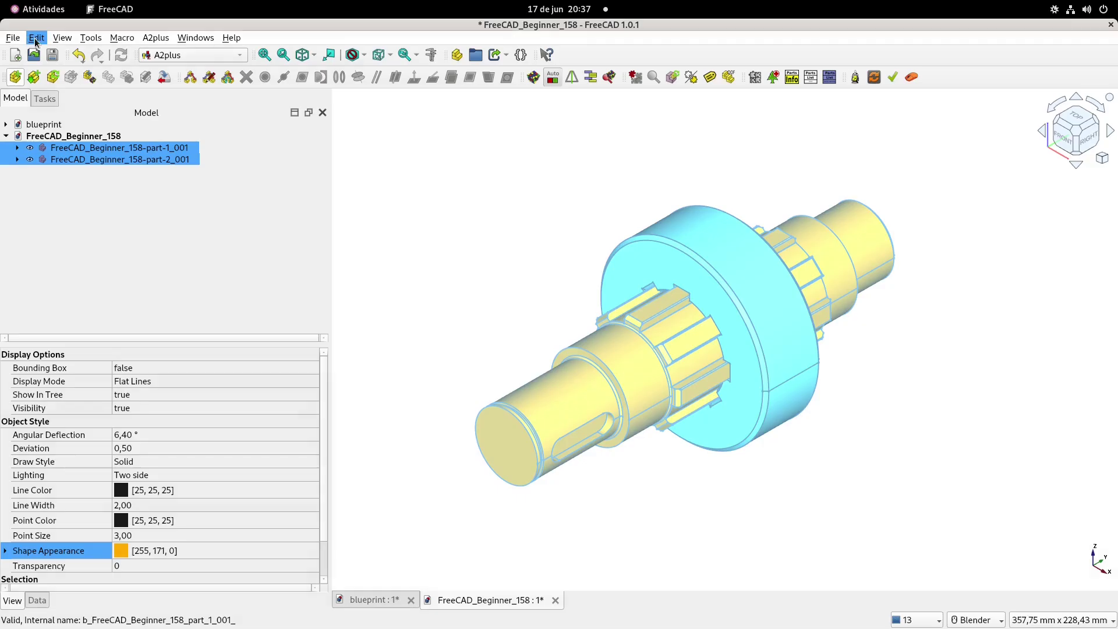
key("ctrl+e")
left_click(559, 439)
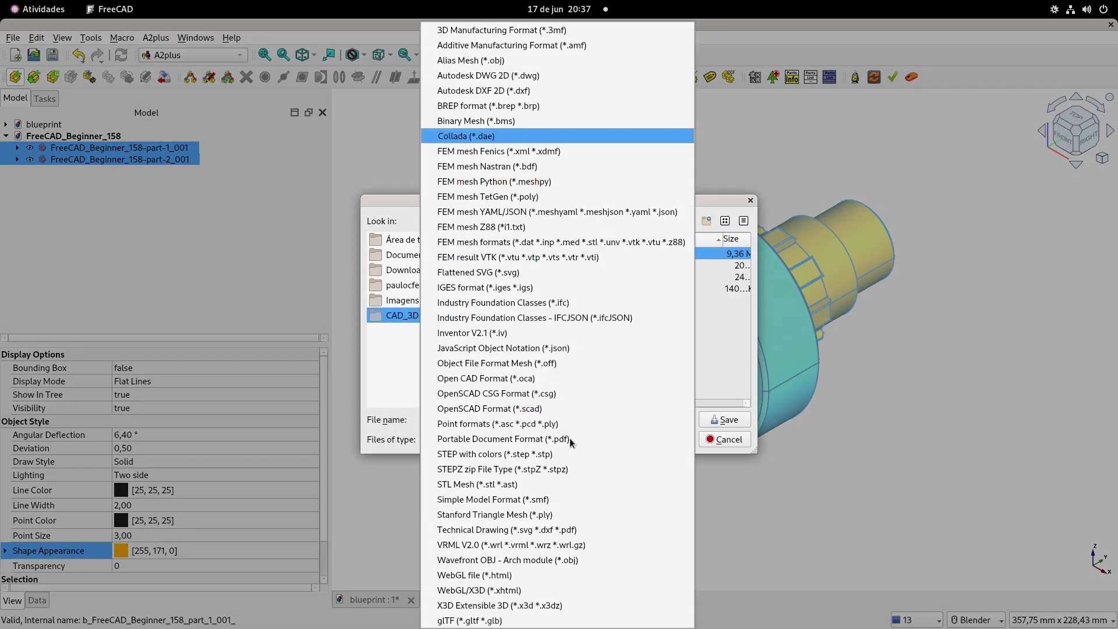